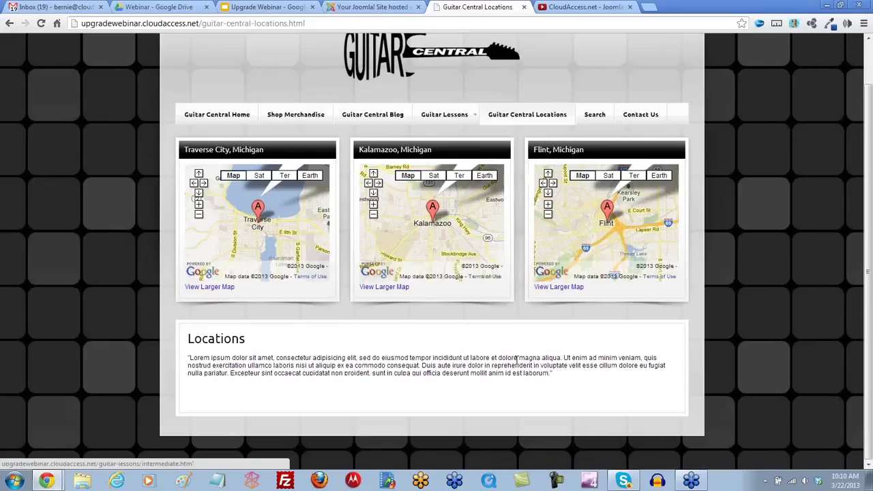
# Step: Browse the site's Search and Contact Us pages, then go back to the Guitar Central home page
pyautogui.scroll(1, 510, 359)
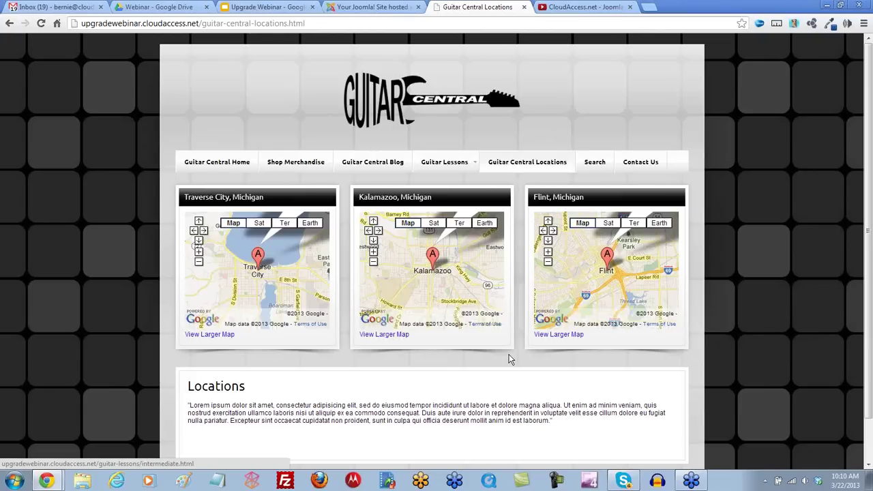
pyautogui.click(596, 167)
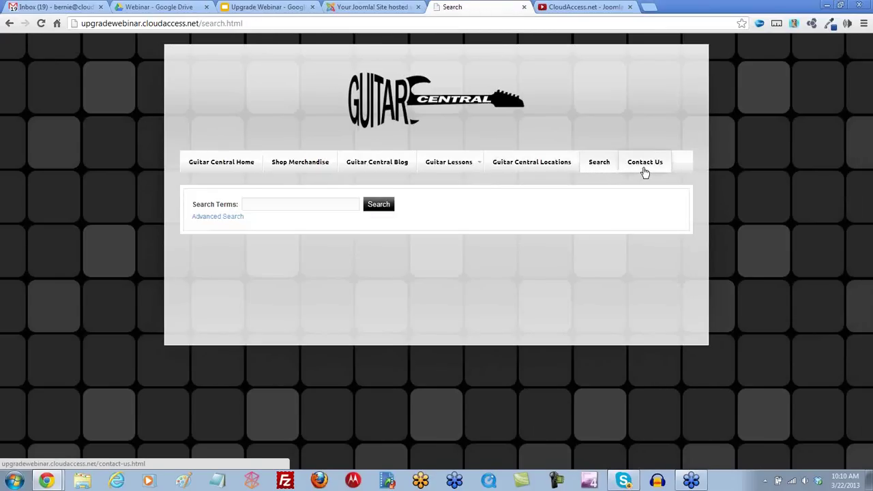
pyautogui.click(644, 171)
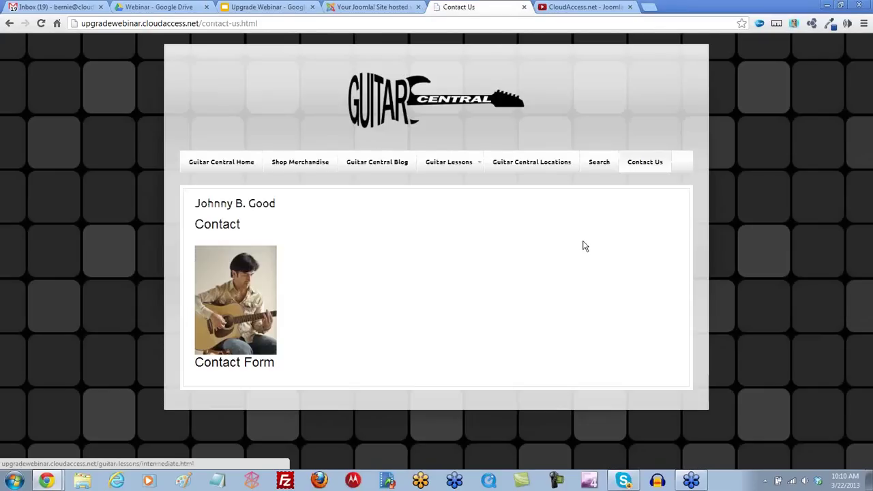
pyautogui.scroll(-1, 583, 247)
pyautogui.scroll(-1, 584, 248)
pyautogui.scroll(2, 580, 247)
pyautogui.click(236, 164)
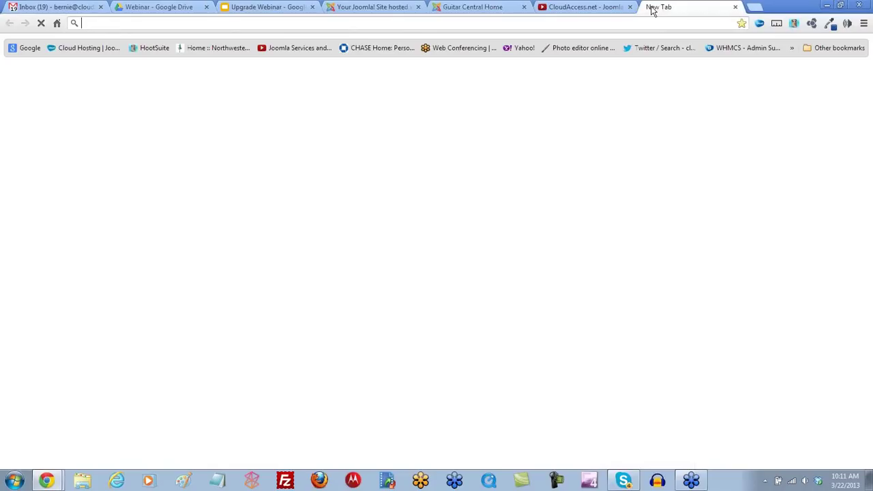
pyautogui.click(648, 8)
# Step: Go to cloudaccess.net and log in to the client area with the saved credentials
pyautogui.write('cloudaccess.net')
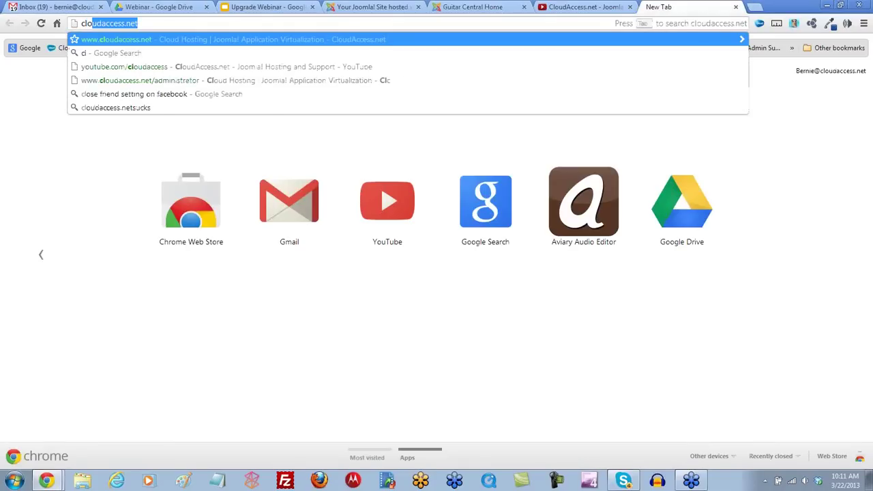
pyautogui.press('Return')
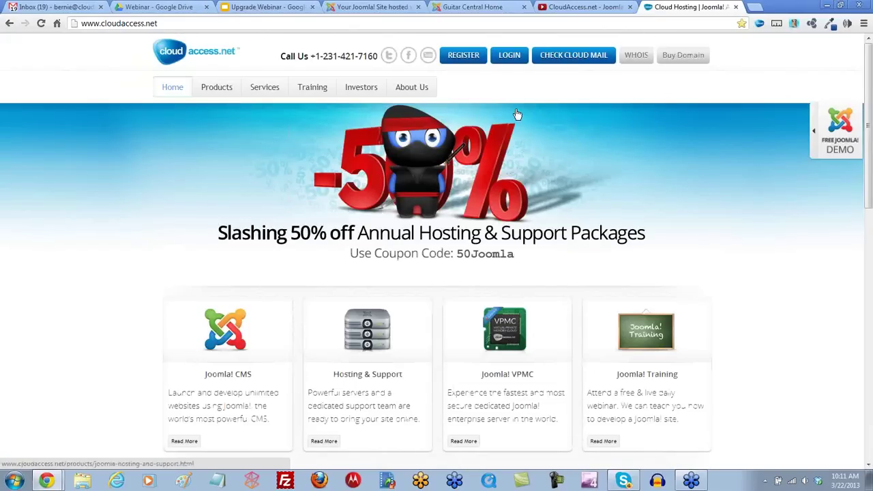
pyautogui.click(510, 59)
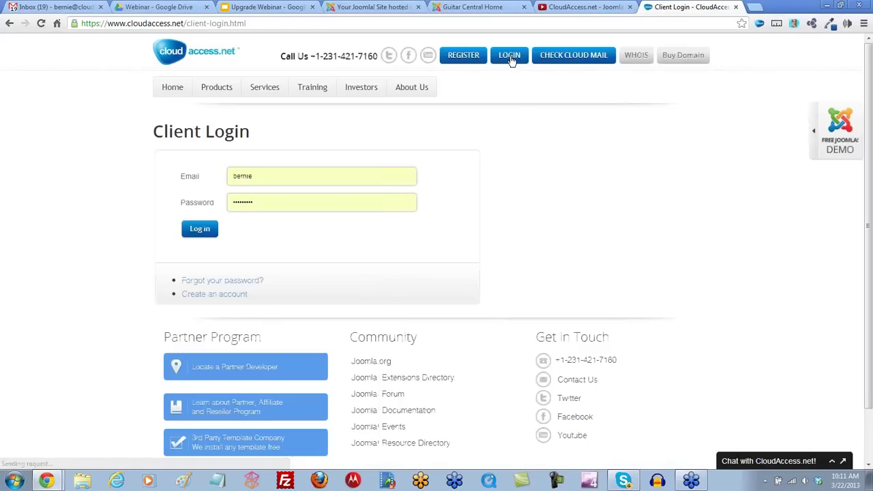
pyautogui.click(191, 234)
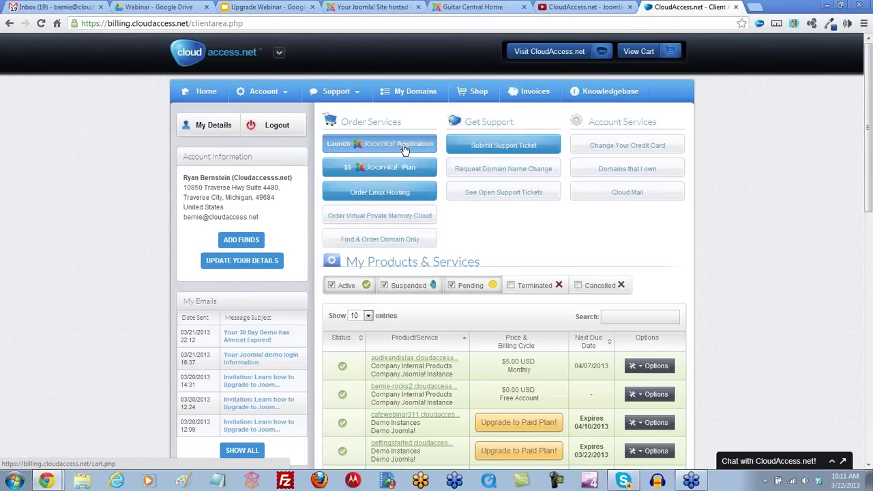
# Step: Filter My Products & Services by 'upgrade' and open Manage Backups for upgradewebinar.cloudaccess.net
pyautogui.click(280, 91)
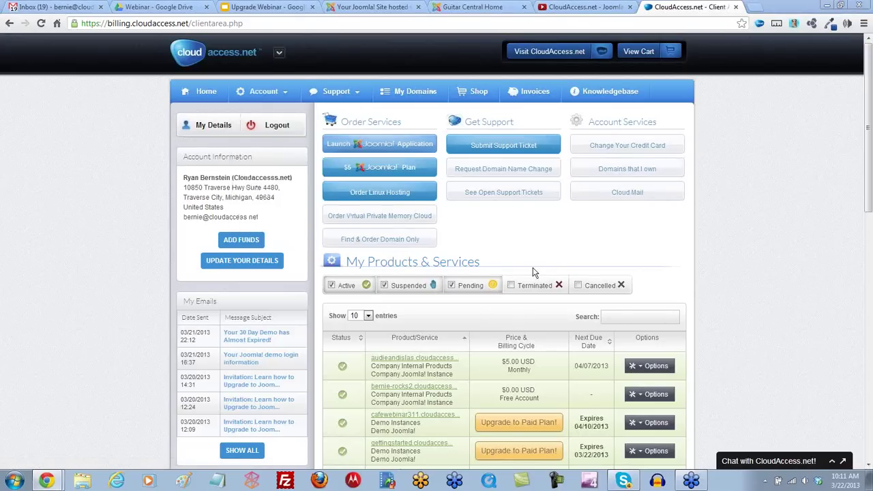
pyautogui.scroll(-3, 721, 370)
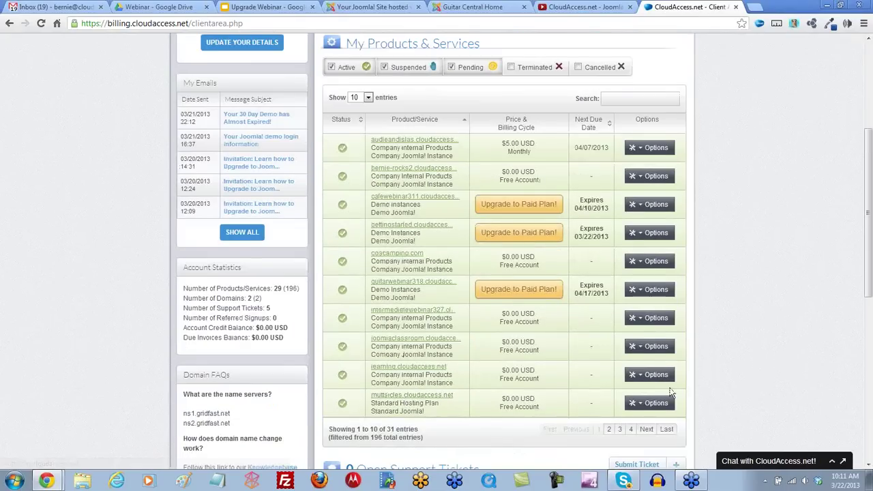
pyautogui.click(617, 97)
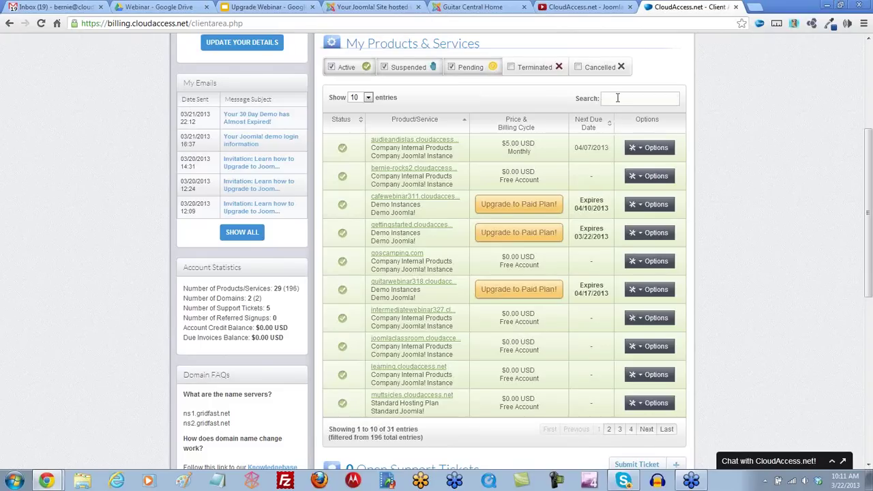
pyautogui.write('upgrade')
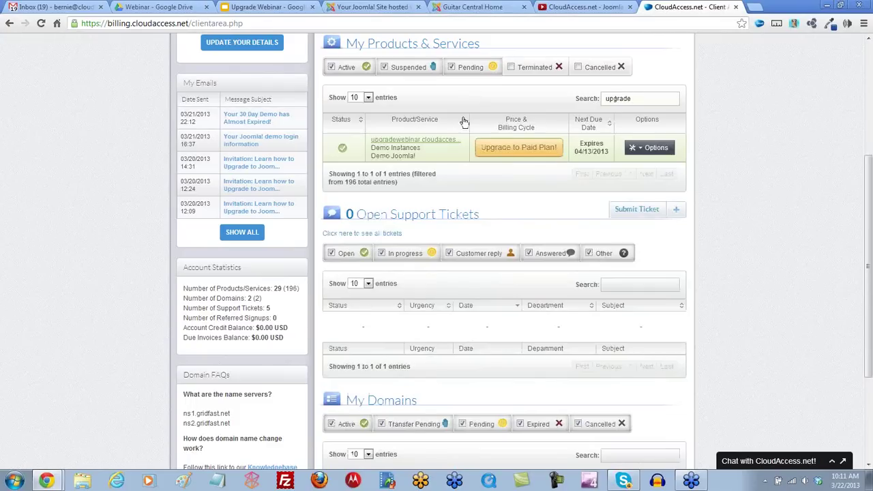
pyautogui.click(640, 148)
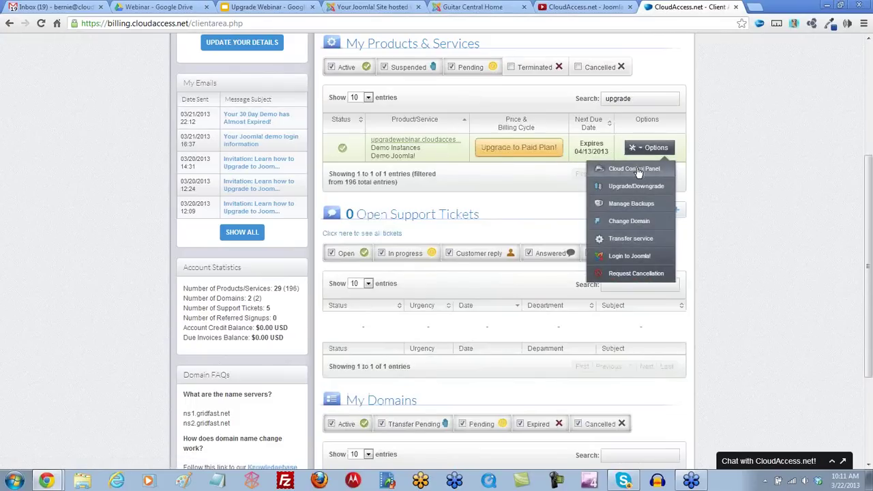
pyautogui.click(633, 211)
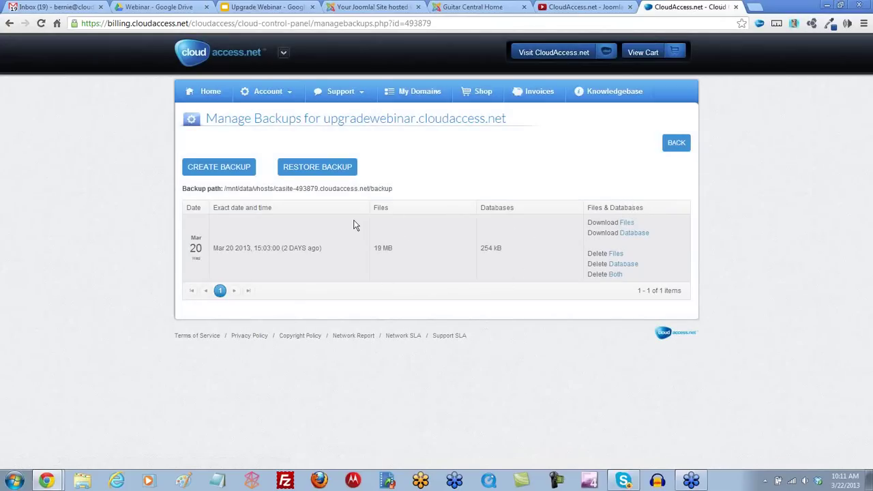
# Step: Create a new backup that includes both the database and the files
pyautogui.click(233, 175)
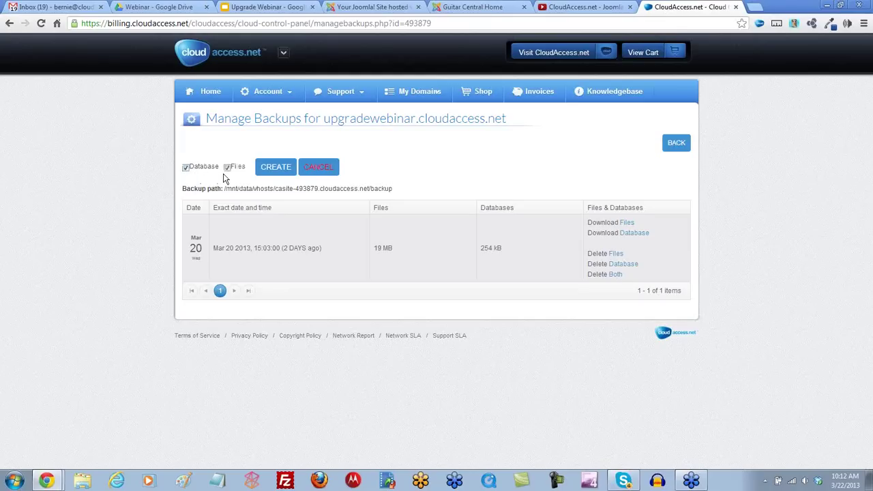
pyautogui.click(278, 174)
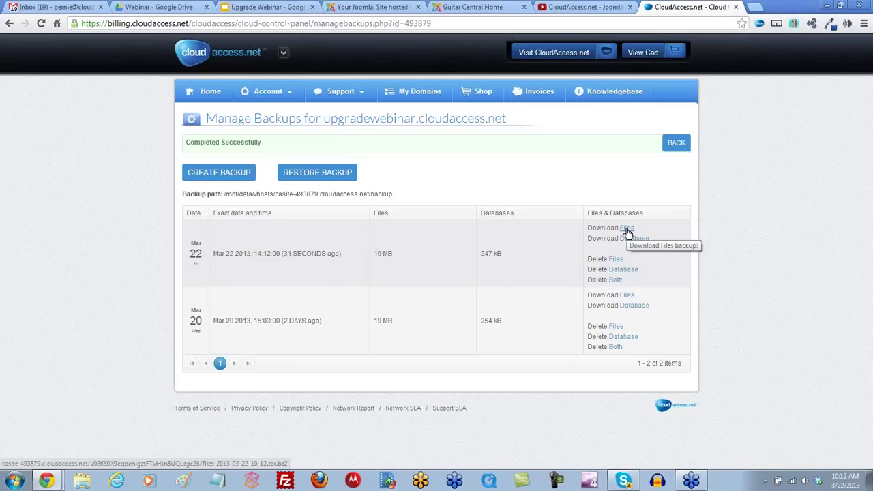
# Step: Save the Mar 22 backup's files archive into the Downloads folder
pyautogui.click(627, 233)
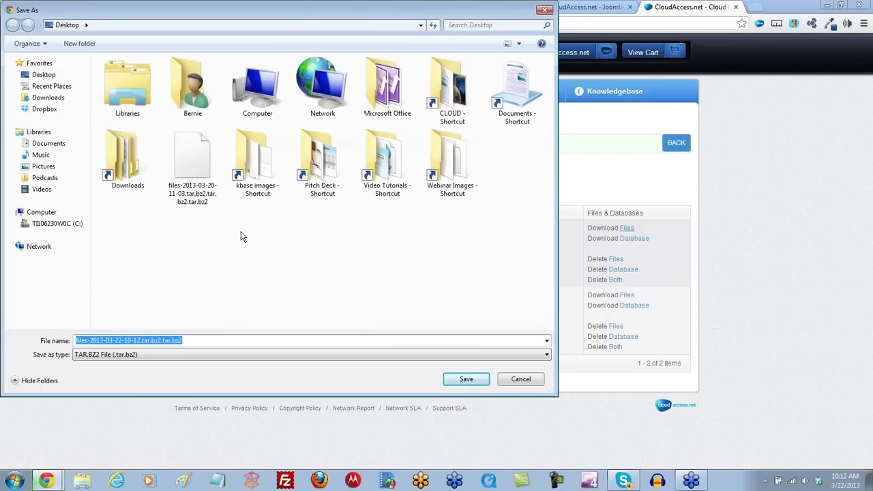
pyautogui.click(123, 161)
pyautogui.doubleClick(122, 161)
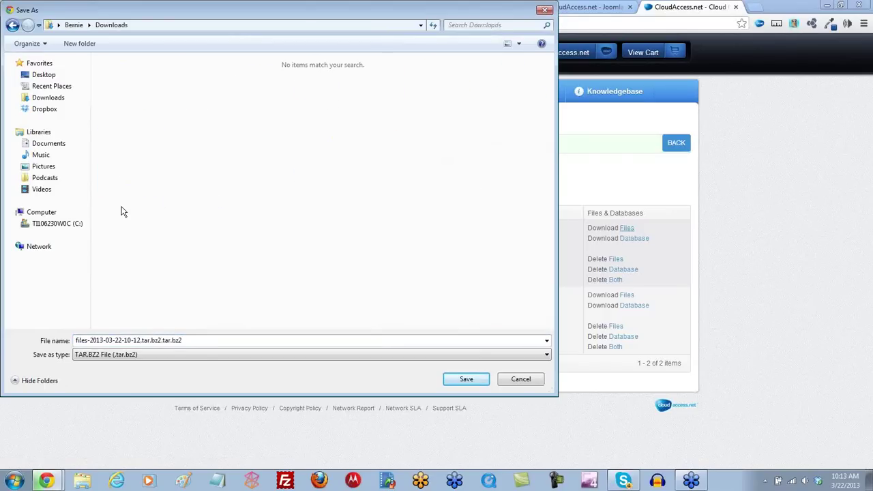
pyautogui.click(37, 100)
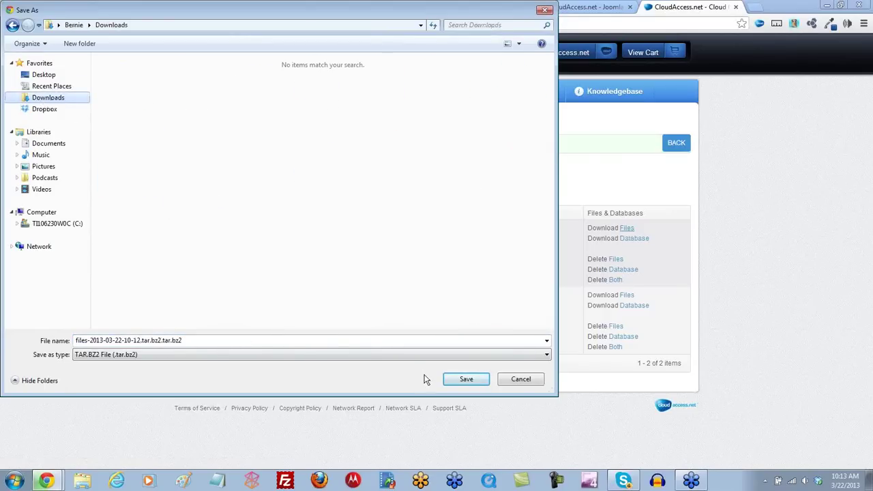
pyautogui.click(466, 379)
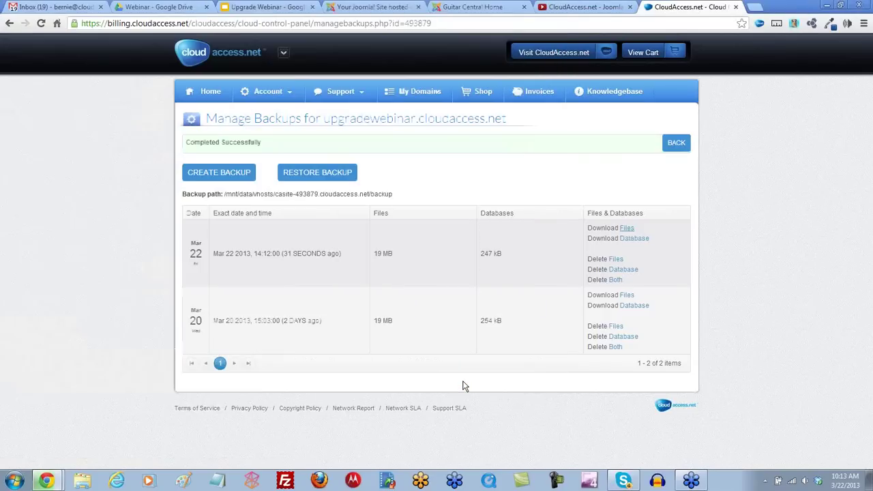
pyautogui.click(633, 239)
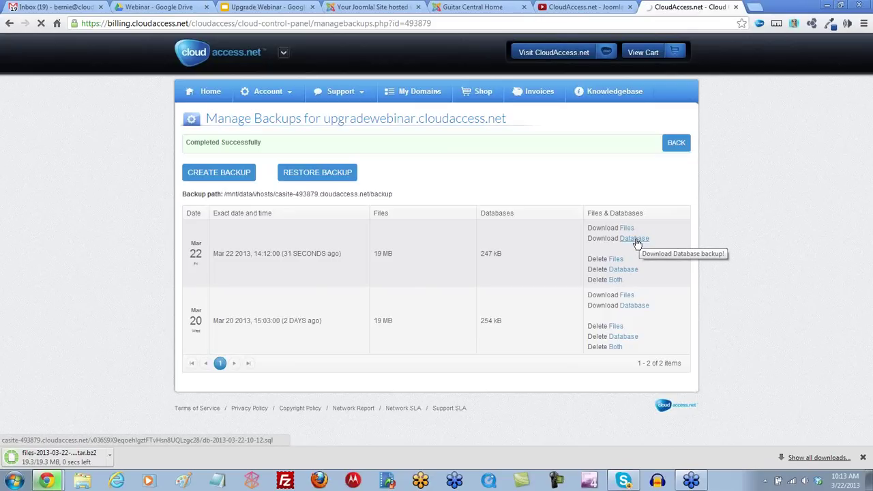
pyautogui.click(635, 240)
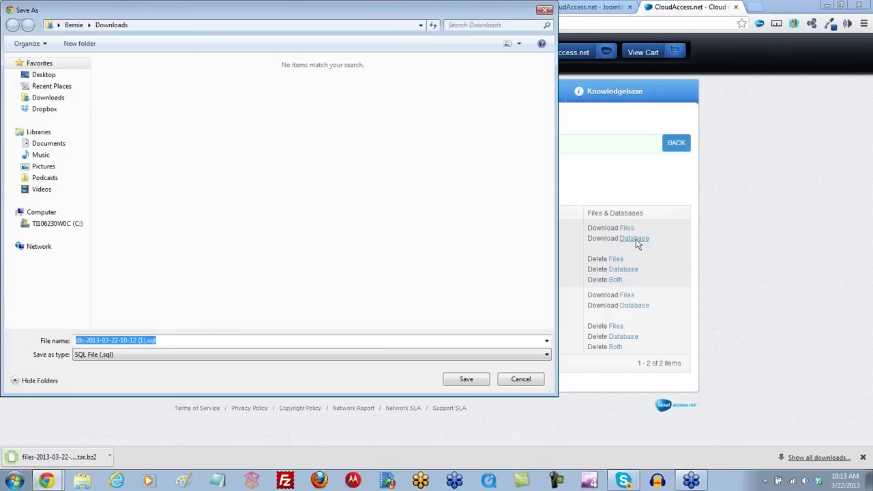
pyautogui.click(47, 100)
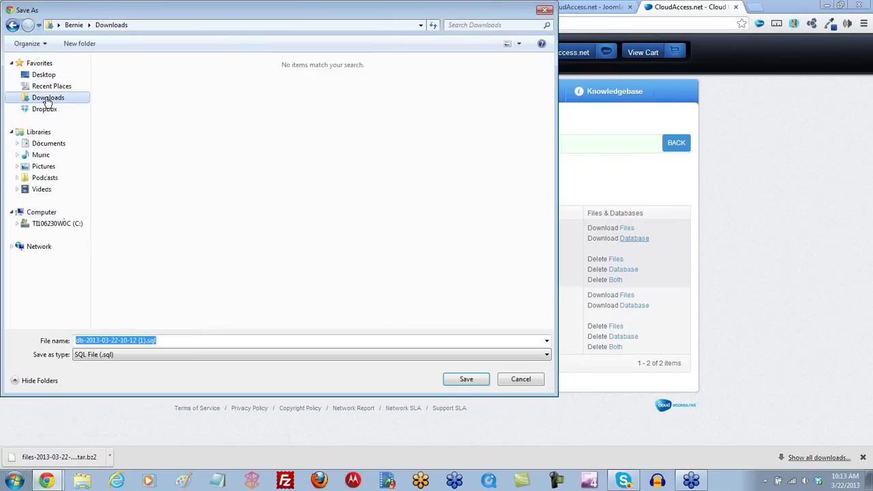
pyautogui.click(466, 379)
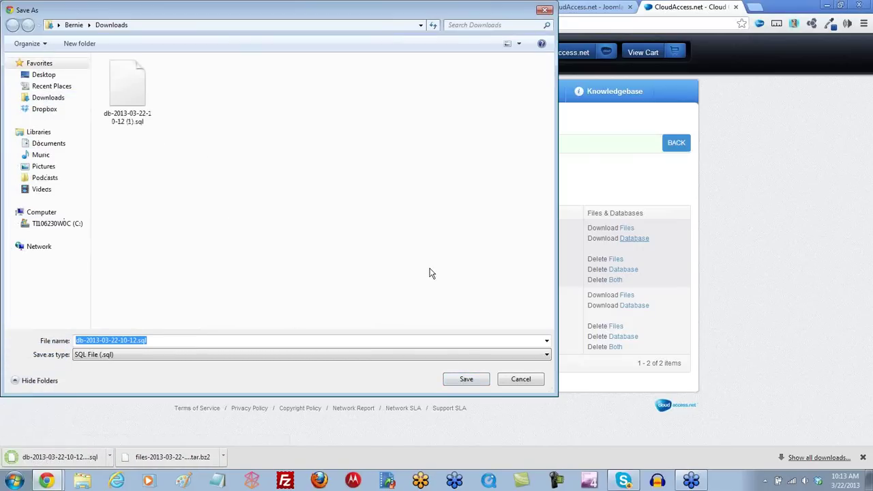
pyautogui.click(545, 11)
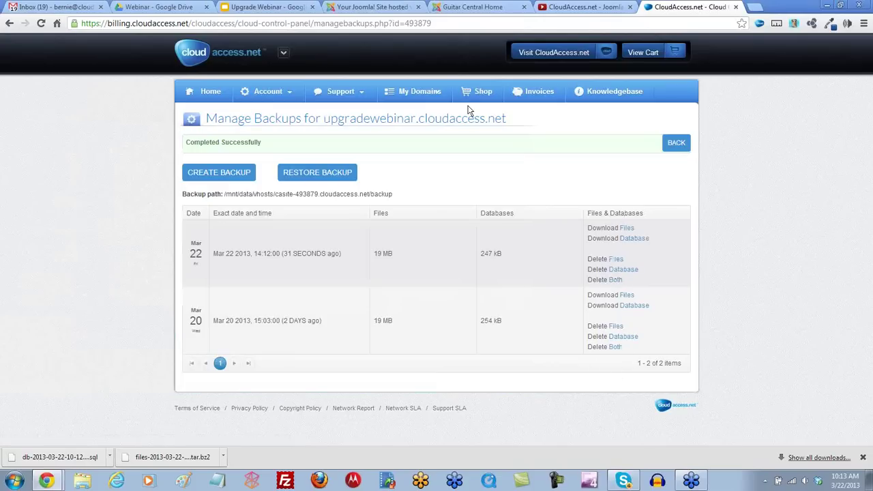
# Step: Switch to the Joomla admin tab and log in to the administrator Control Panel
pyautogui.click(377, 8)
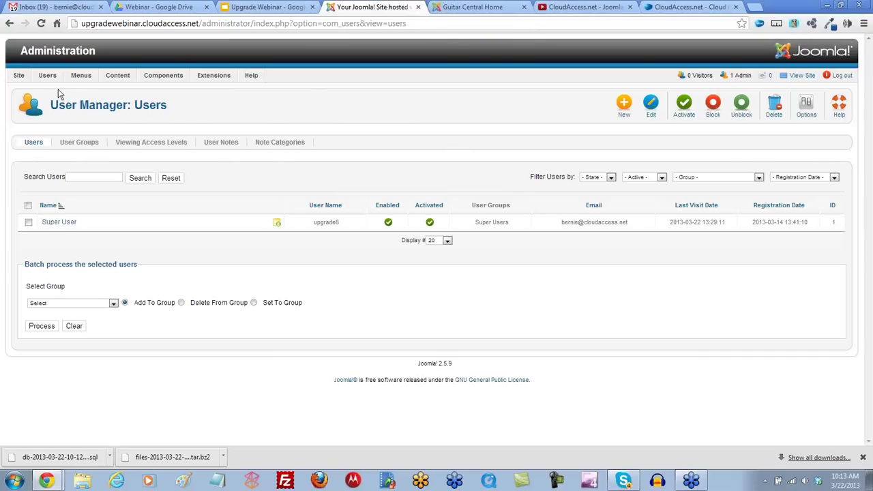
pyautogui.moveTo(18, 76)
pyautogui.click(33, 91)
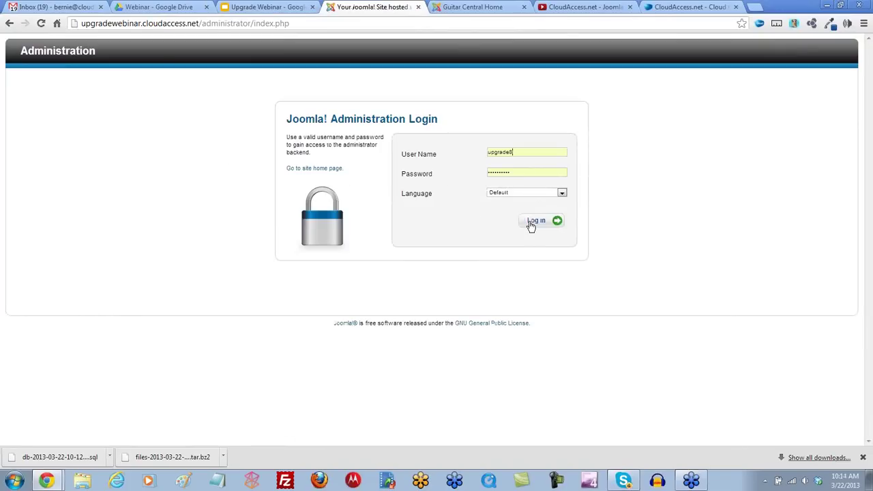
pyautogui.click(536, 222)
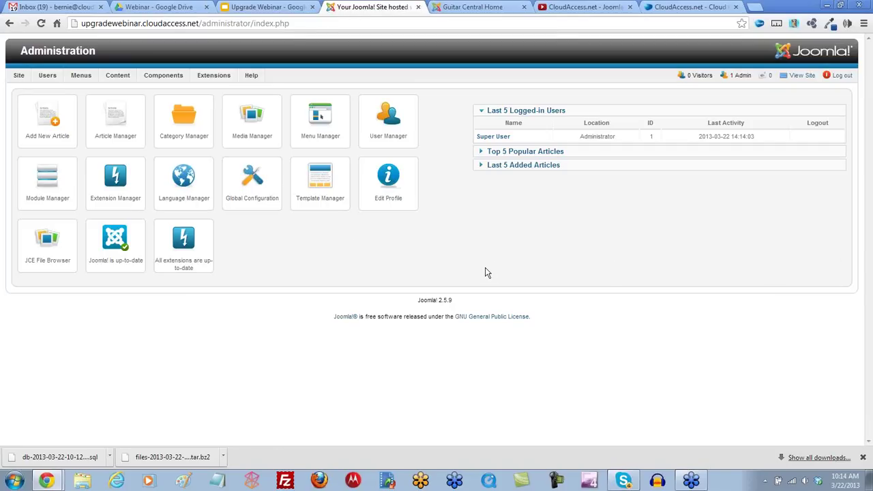
# Step: Check Joomla Update for the 2.5.9 site and switch the update server to Short Term Support
pyautogui.click(116, 239)
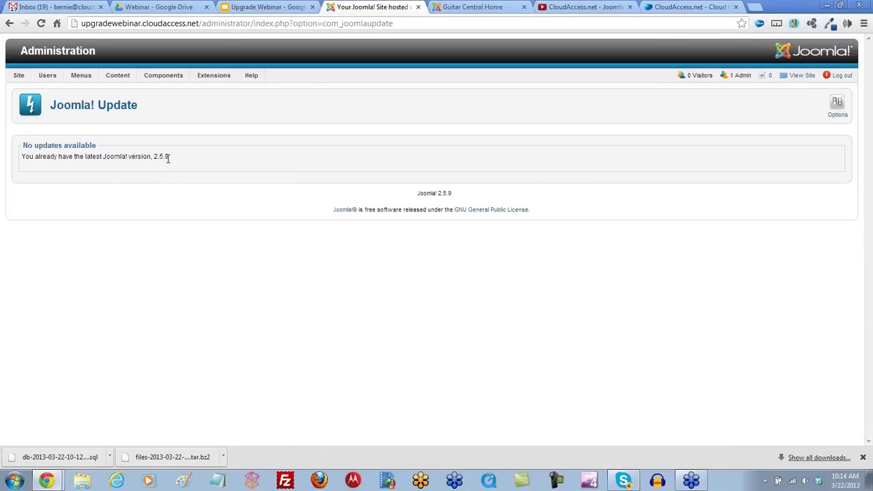
pyautogui.moveTo(169, 156); pyautogui.dragTo(153, 156)
pyautogui.click(837, 107)
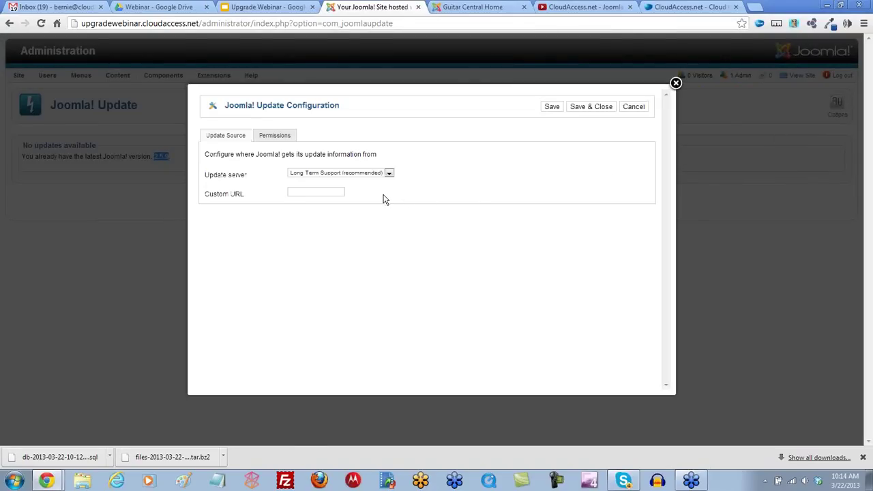
pyautogui.click(389, 173)
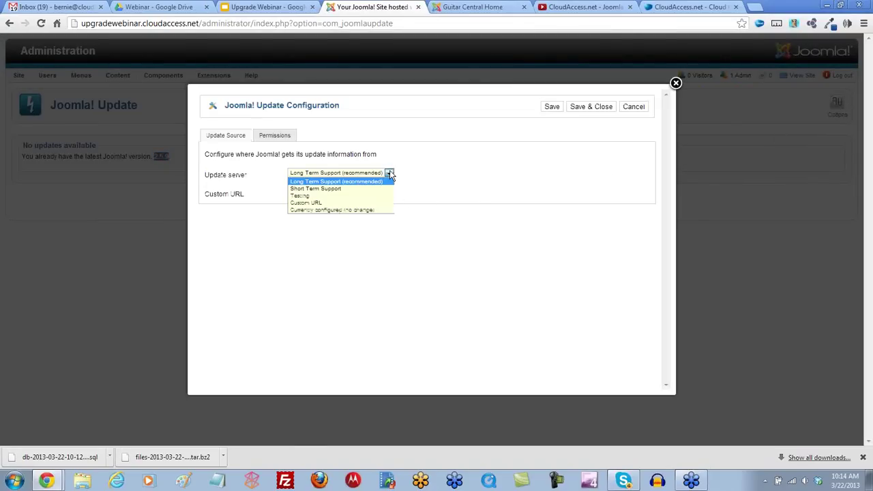
pyautogui.click(334, 189)
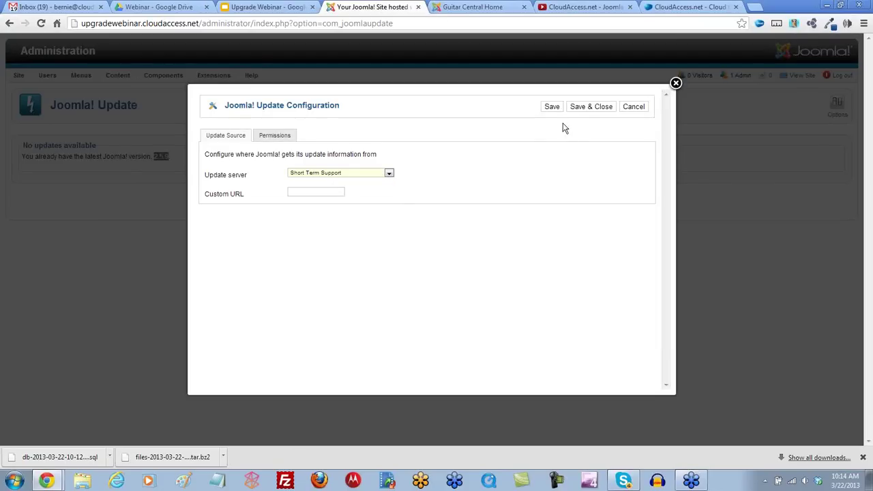
pyautogui.click(582, 109)
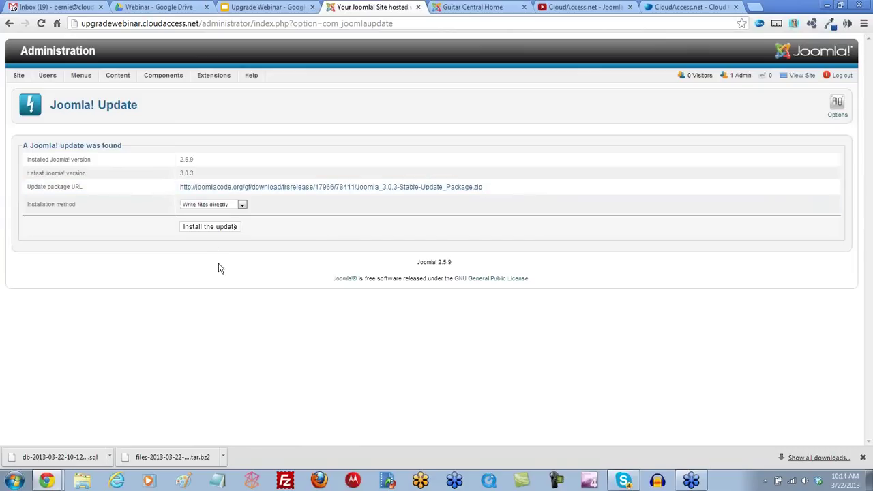
# Step: Install the Joomla 3.0.3 update and dismiss the Toshiba notification balloon
pyautogui.click(214, 231)
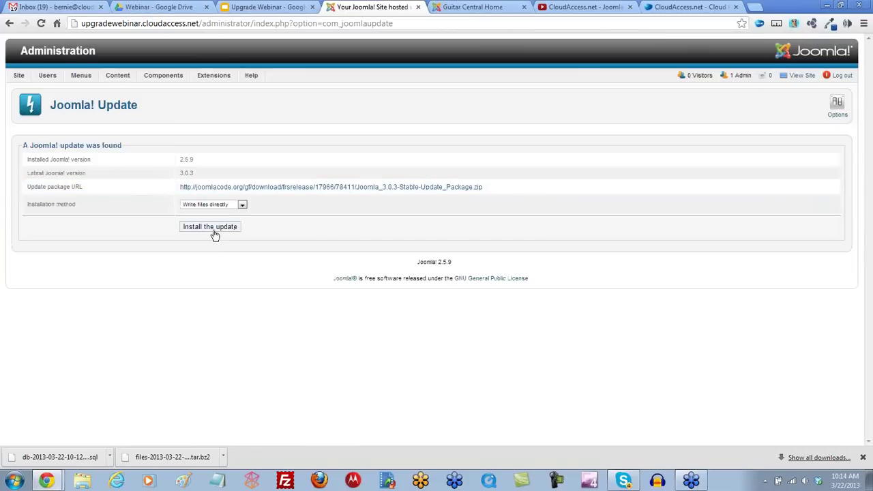
pyautogui.click(213, 232)
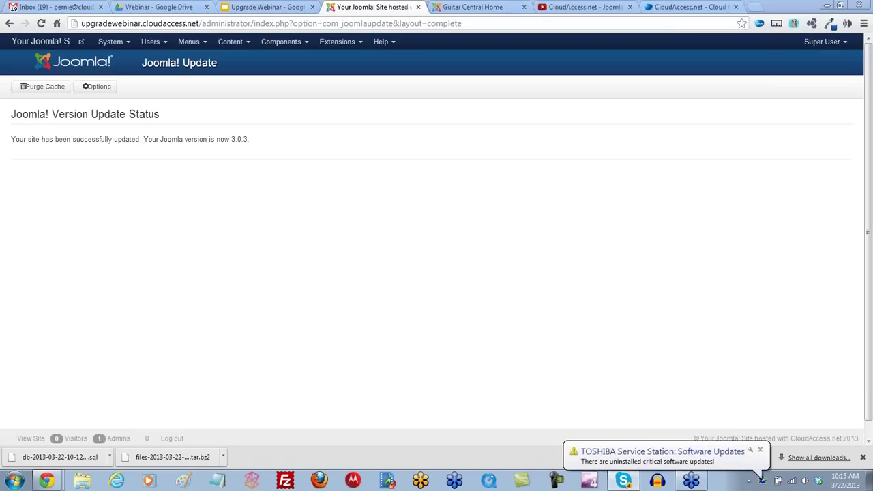
pyautogui.click(759, 449)
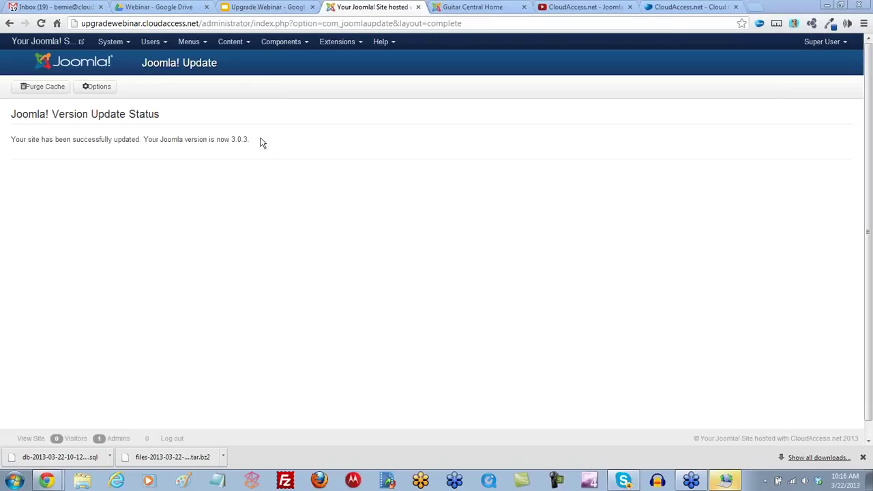
pyautogui.click(124, 45)
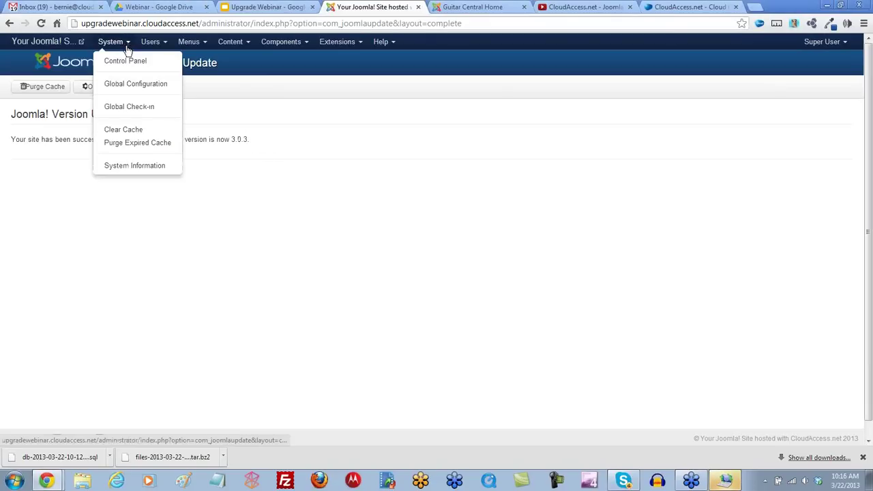
# Step: Open the admin Control Panel, detach its tab into a smaller window, then dock it back
pyautogui.click(126, 63)
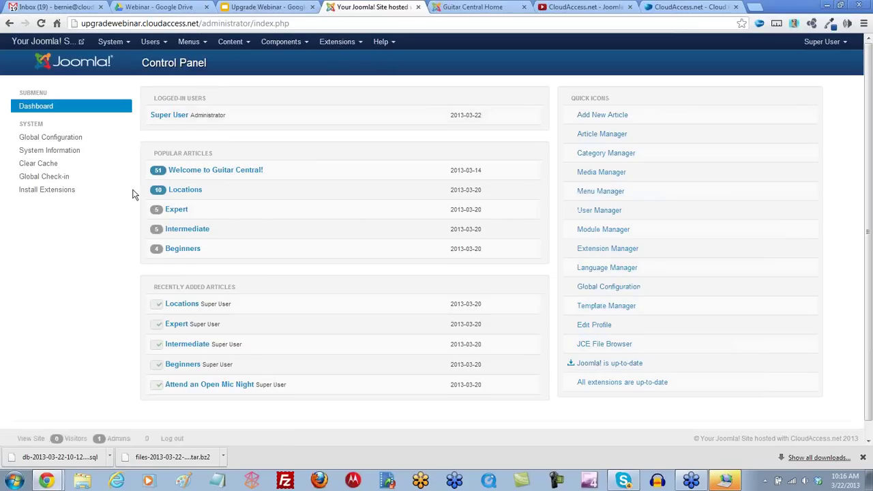
pyautogui.moveTo(384, 12); pyautogui.dragTo(649, 71)
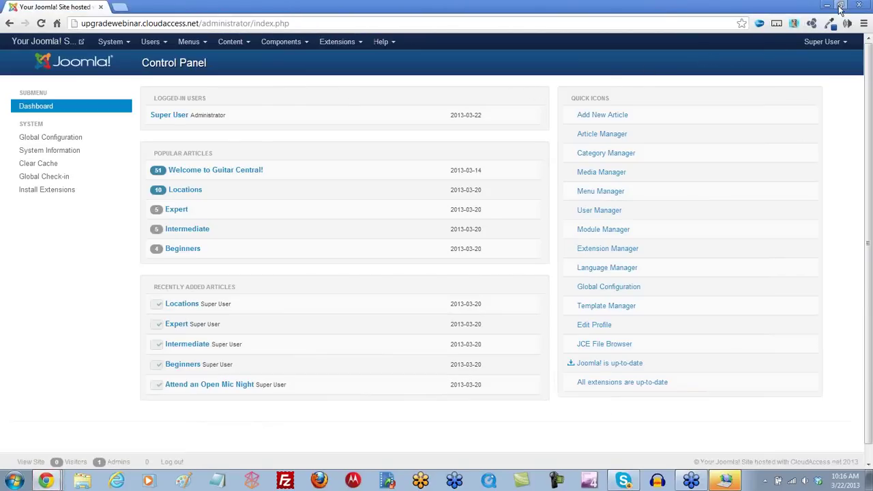
pyautogui.click(840, 6)
pyautogui.moveTo(442, 92); pyautogui.dragTo(447, 57)
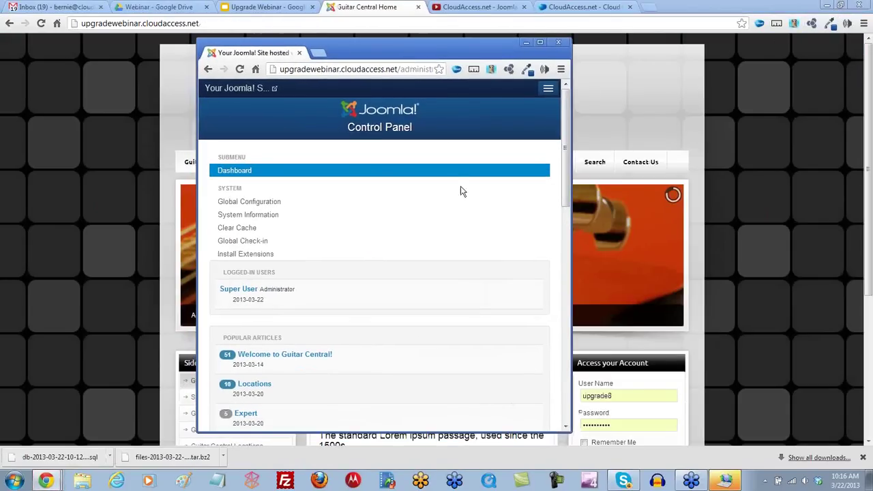
pyautogui.moveTo(567, 430); pyautogui.dragTo(390, 392)
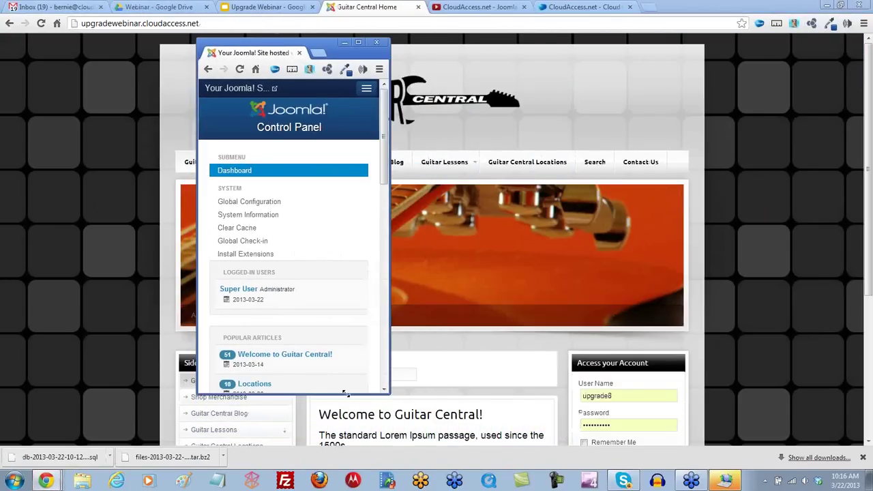
pyautogui.moveTo(386, 159); pyautogui.dragTo(386, 89)
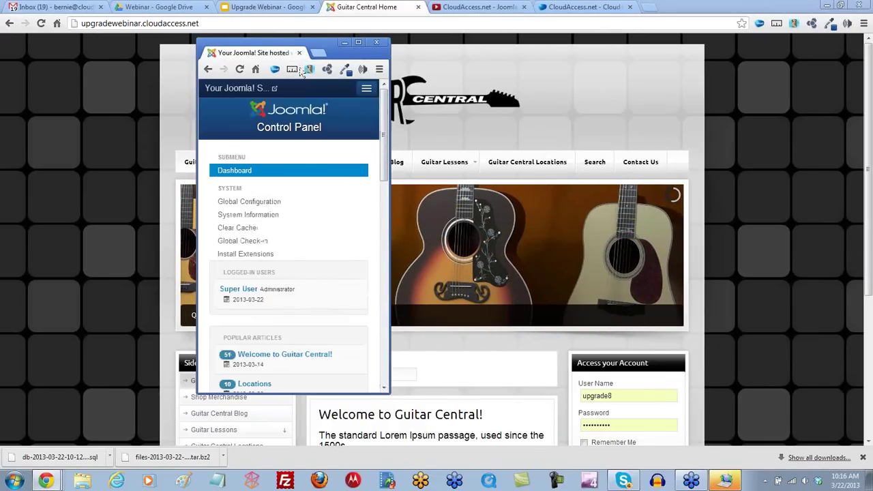
pyautogui.moveTo(286, 52); pyautogui.dragTo(477, 8)
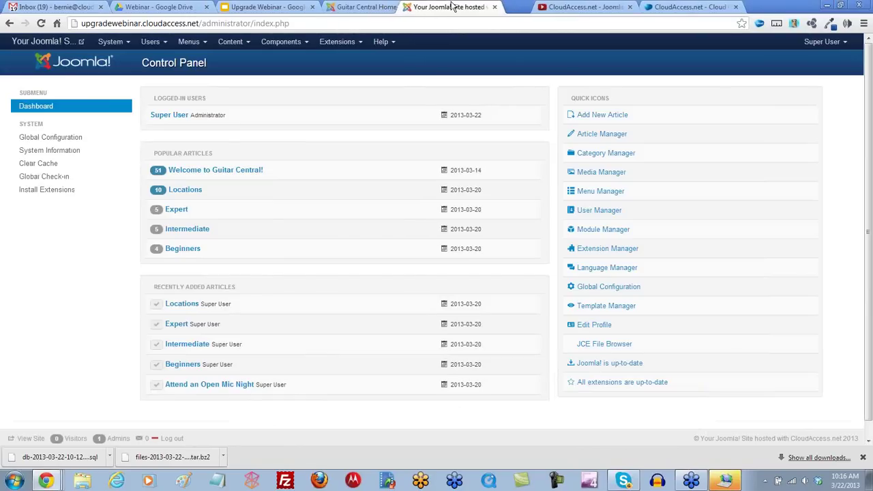
pyautogui.click(379, 8)
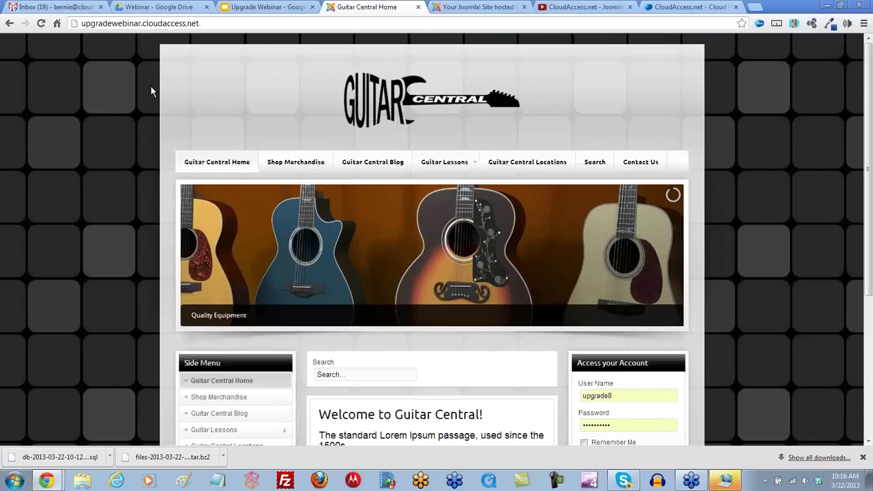
# Step: Reload the Guitar Central front page to confirm it displays correctly on Joomla 3.0.3
pyautogui.click(39, 26)
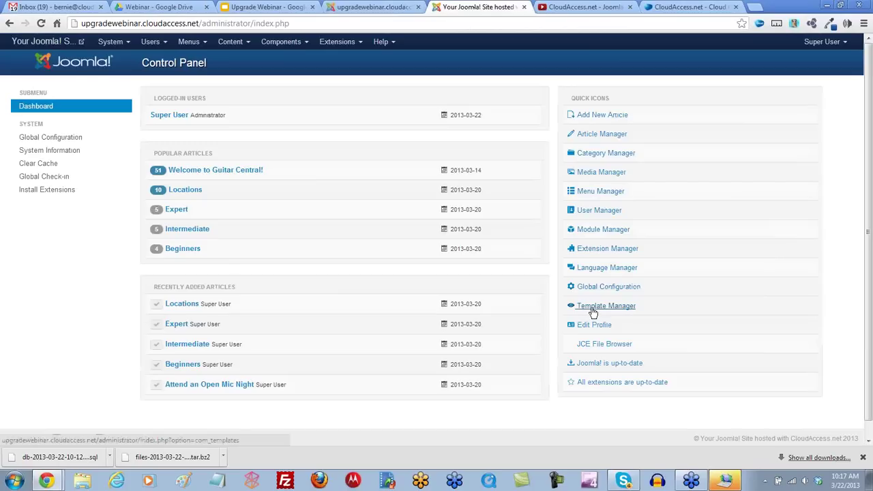
# Step: Make protostar - Default the default site template style and reload the front page to see it
pyautogui.click(361, 43)
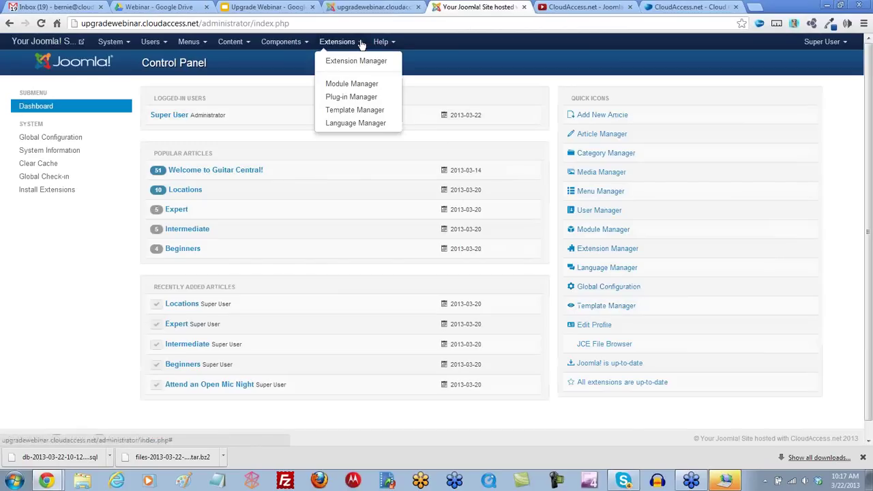
pyautogui.click(347, 110)
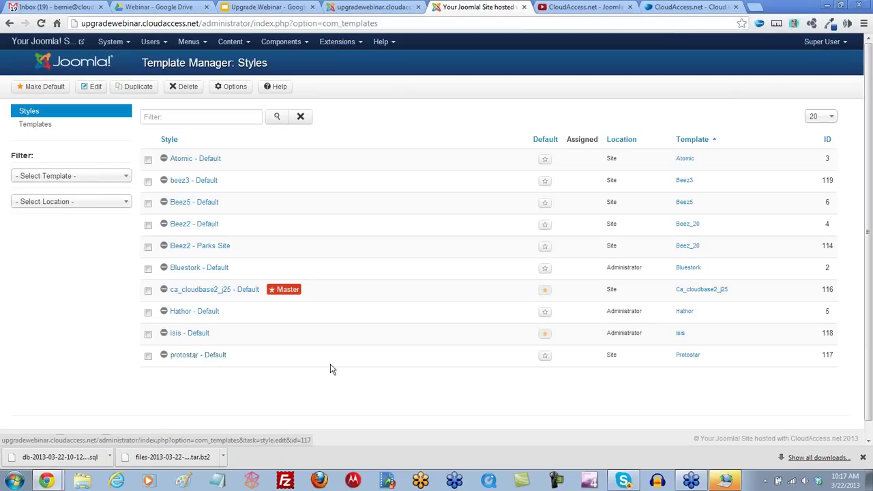
pyautogui.click(545, 358)
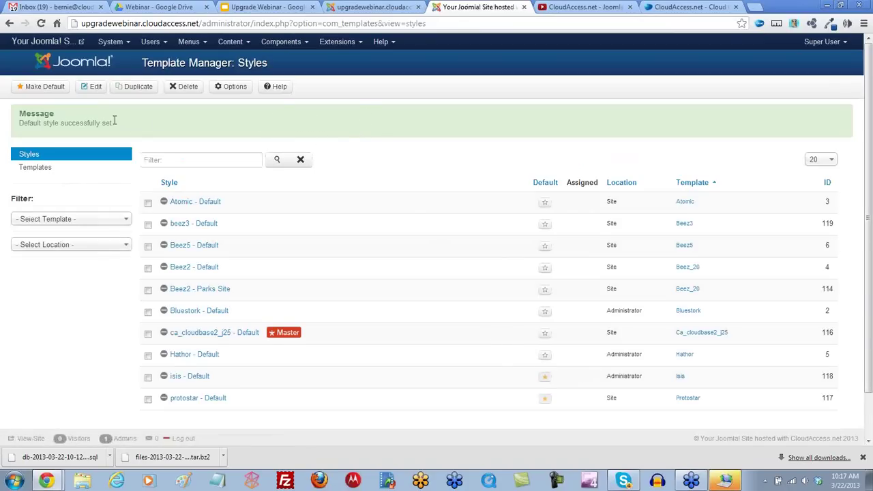
pyautogui.click(368, 6)
pyautogui.click(41, 24)
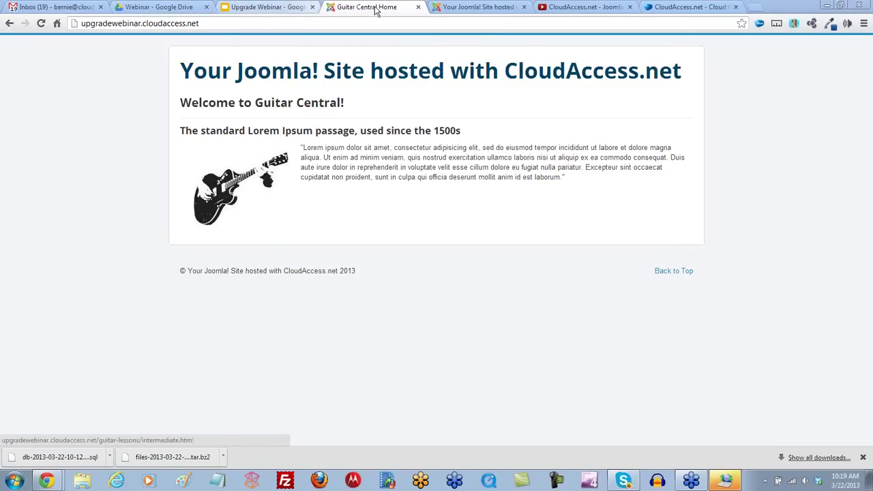
# Step: Go back to the administrator and open System > Control Panel
pyautogui.click(477, 7)
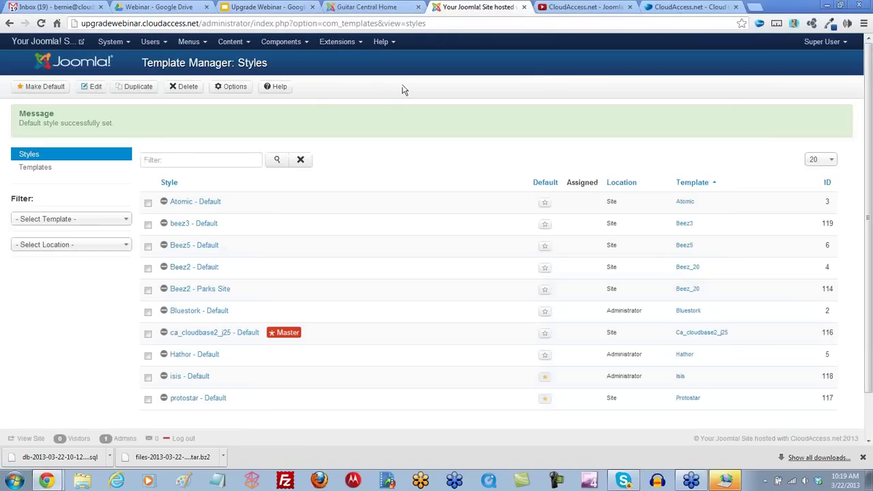
pyautogui.click(129, 43)
pyautogui.click(126, 62)
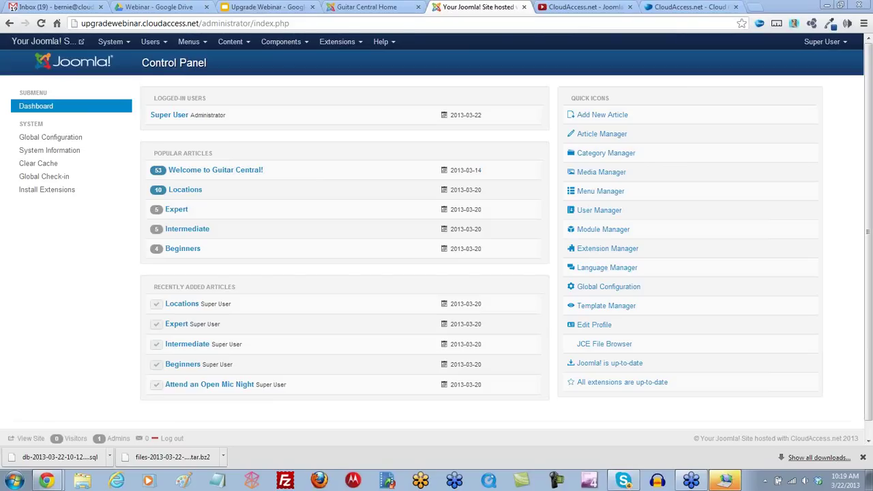
# Step: Close Chrome's downloads bar at the bottom of the window
pyautogui.click(862, 456)
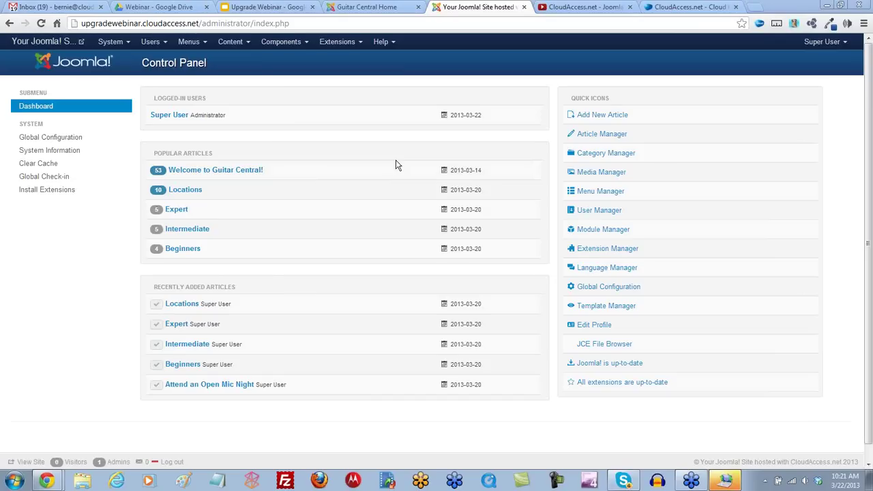
# Step: Look through the Article Manager and Categories, then bring up the Module Manager's list of site modules
pyautogui.click(240, 42)
pyautogui.click(249, 62)
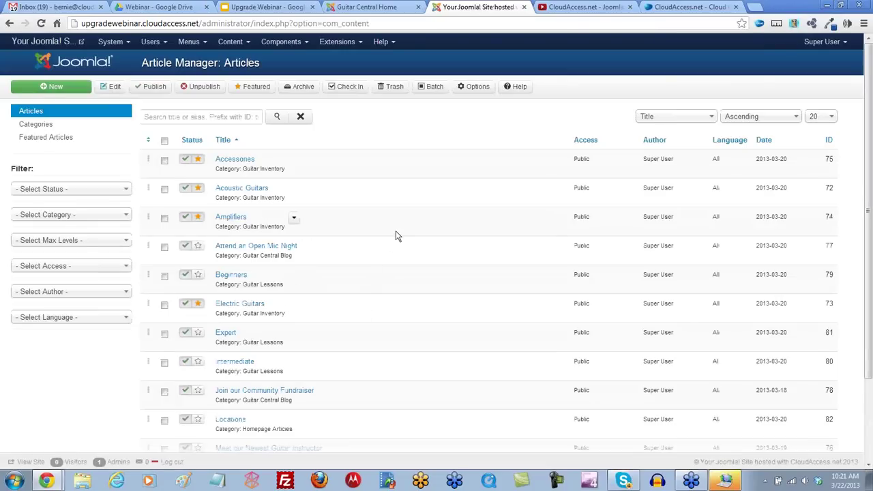
pyautogui.scroll(-2, 396, 232)
pyautogui.scroll(3, 396, 236)
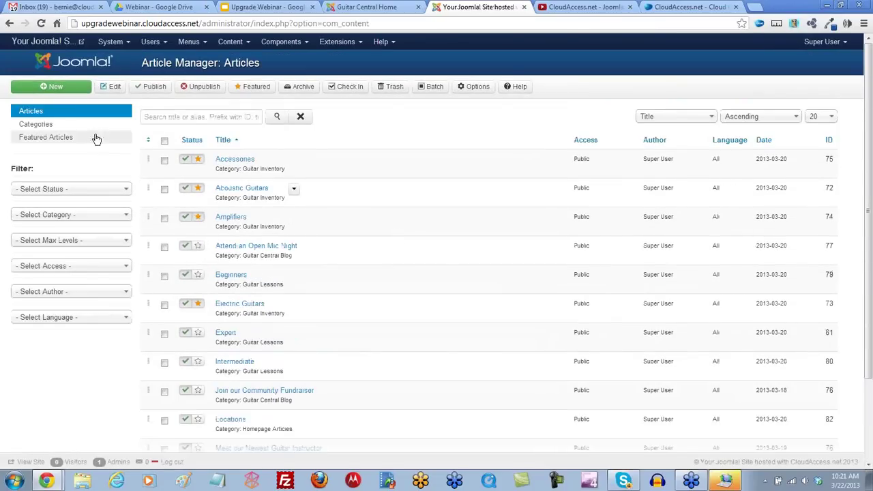
pyautogui.click(44, 126)
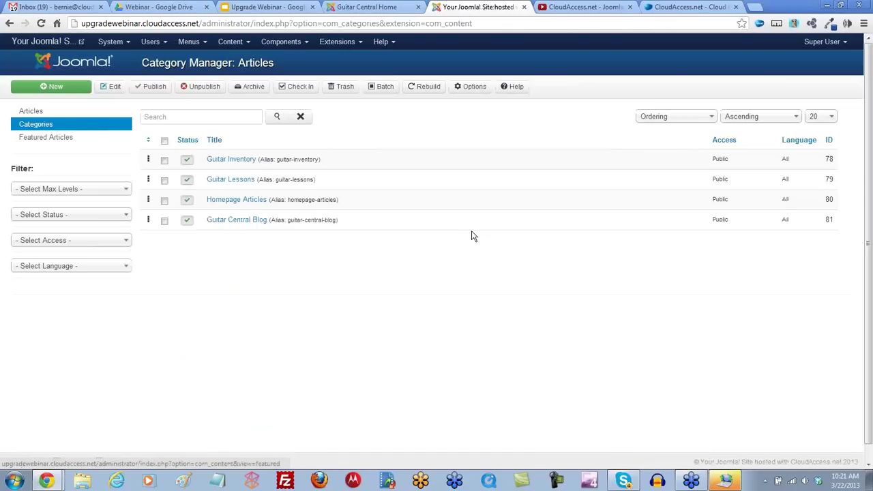
pyautogui.click(359, 43)
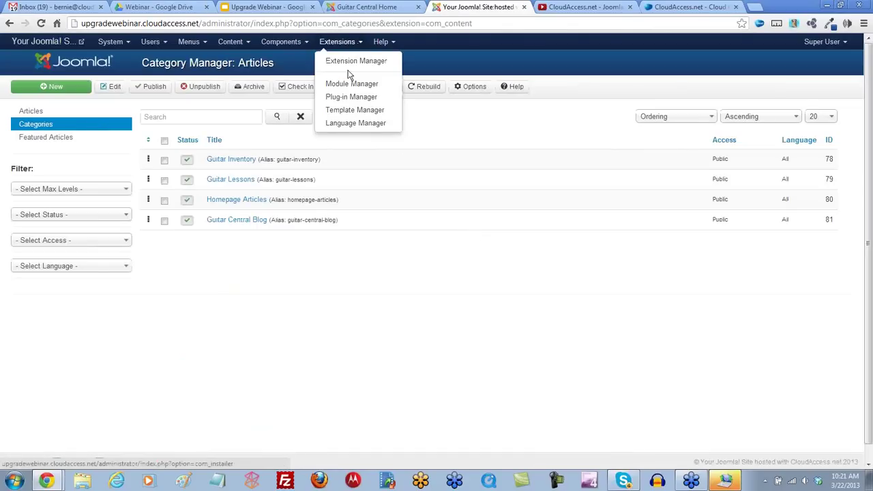
pyautogui.click(347, 88)
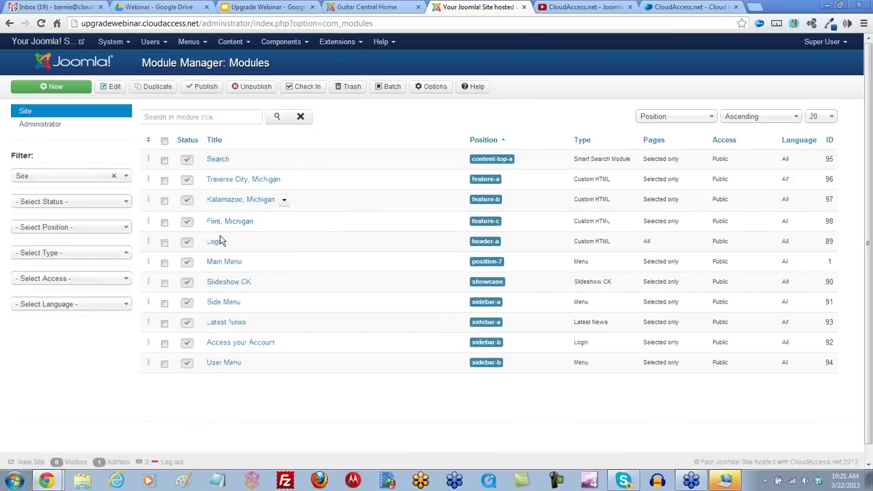
# Step: Open the Main Menu module for editing, check the menu-less front page, and start a new browser tab
pyautogui.click(224, 260)
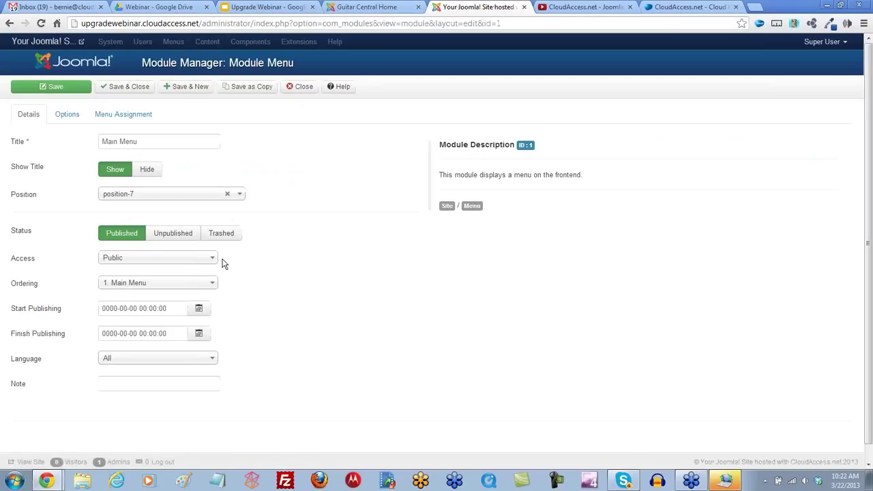
pyautogui.click(351, 8)
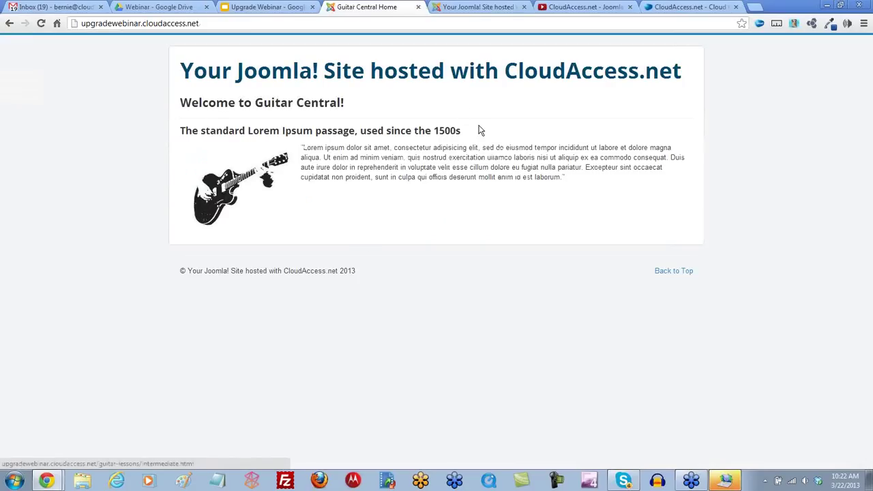
pyautogui.click(754, 7)
# Step: Open the Protostar Module Map PDF from CloudAccess.net's Products > Templates & Themes page
pyautogui.click(93, 46)
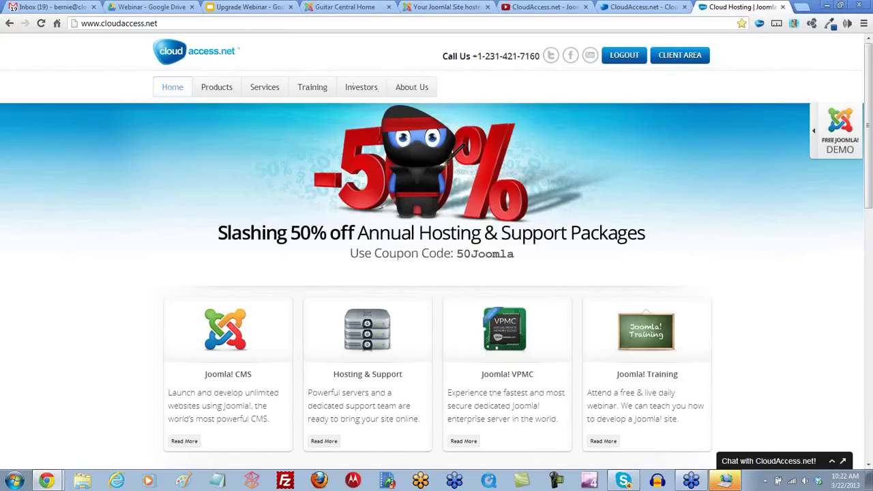
pyautogui.moveTo(218, 101)
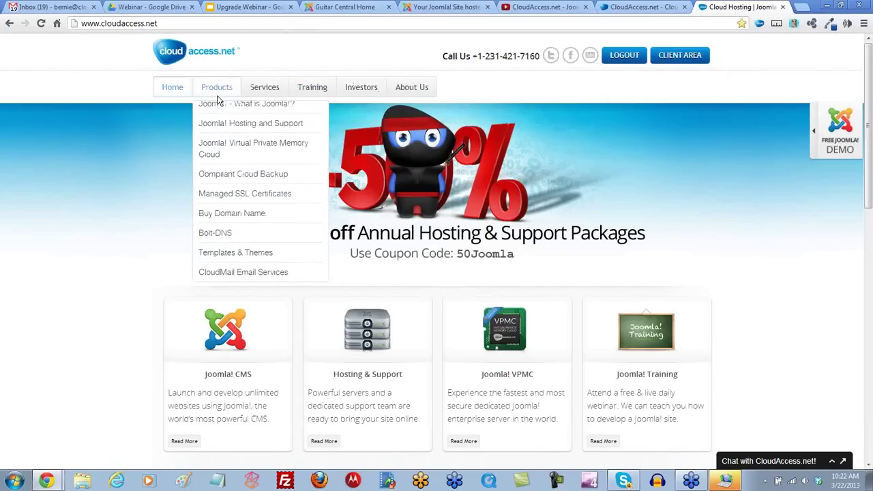
pyautogui.click(215, 262)
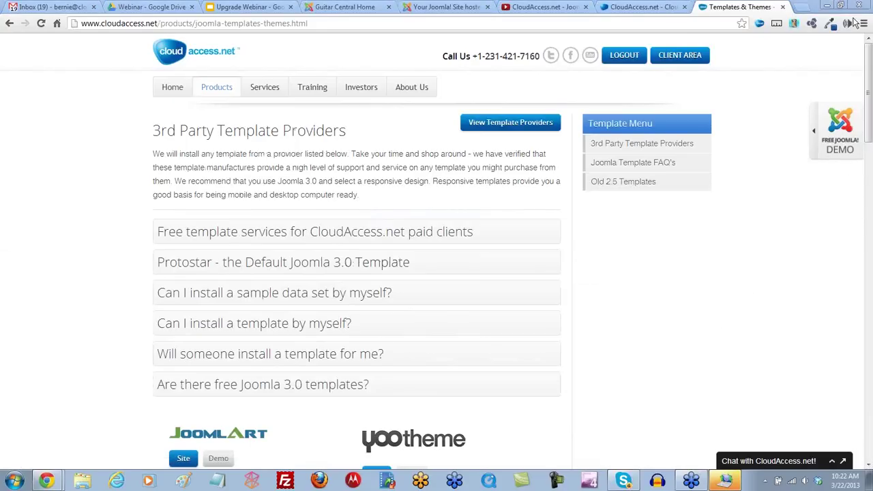
pyautogui.moveTo(866, 64)
pyautogui.mouseDown()
pyautogui.moveTo(867, 283)
pyautogui.moveTo(865, 67)
pyautogui.mouseUp()
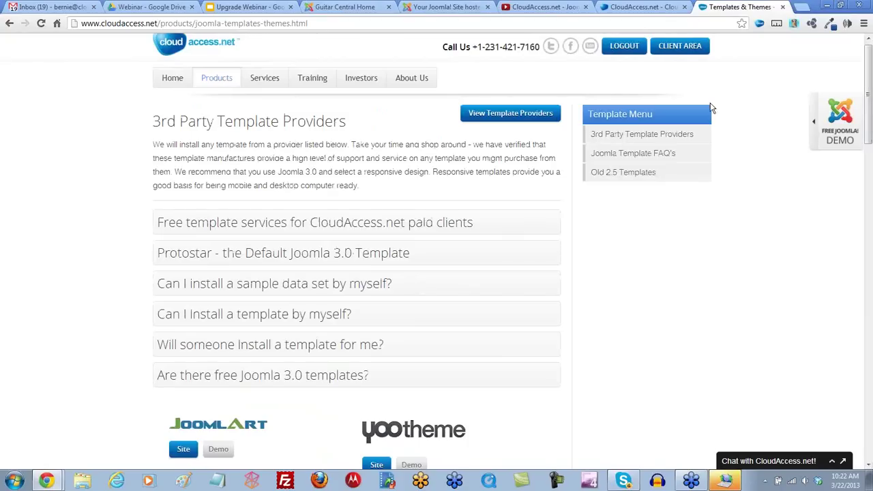
pyautogui.click(263, 258)
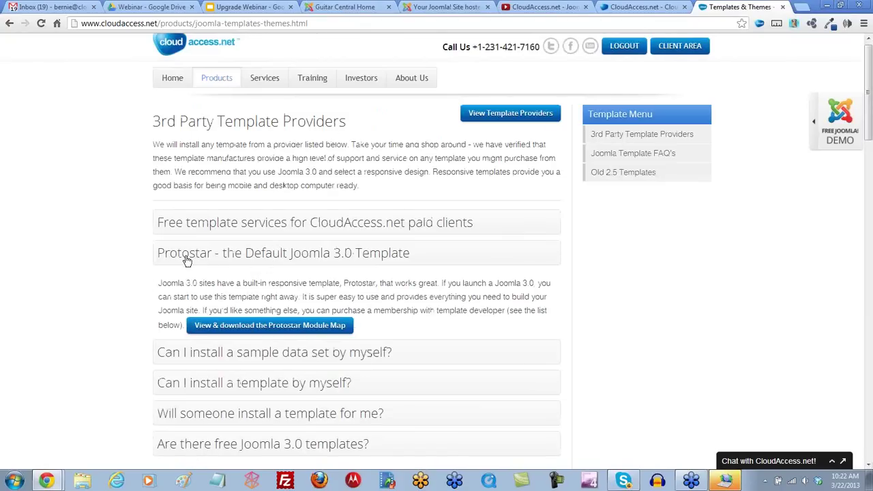
pyautogui.click(243, 327)
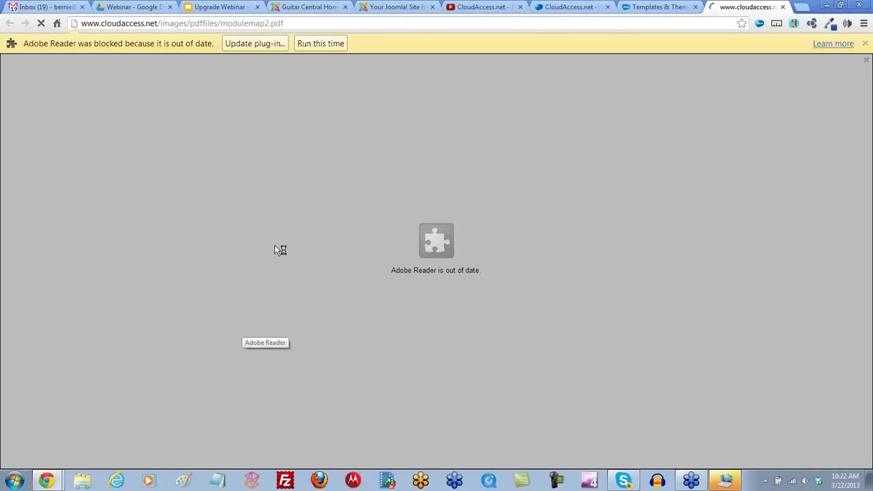
# Step: Allow the blocked PDF plugin to run once so the module map displays
pyautogui.click(318, 43)
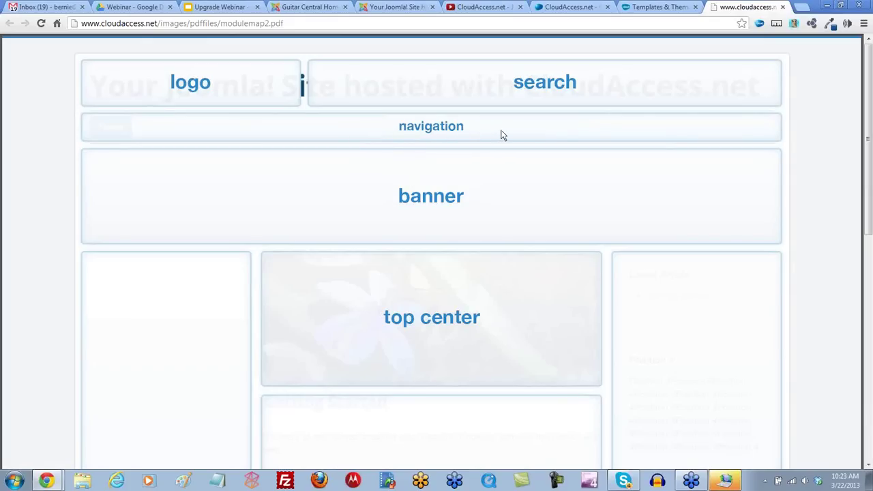
pyautogui.click(308, 7)
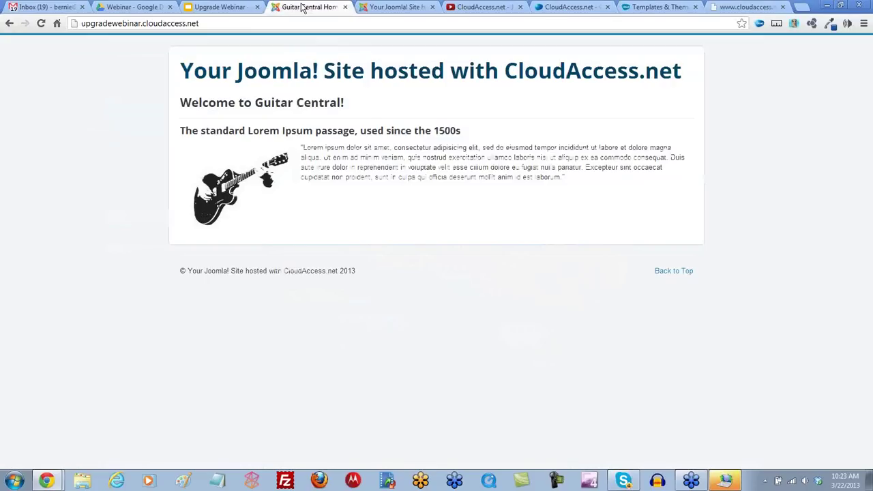
pyautogui.click(399, 7)
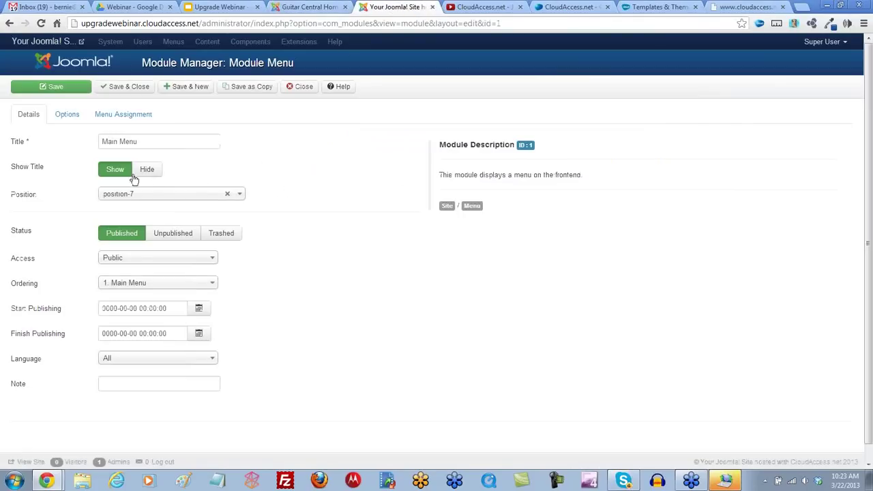
# Step: Set the Main Menu module's position to Navigation [position-1] and save it
pyautogui.click(240, 194)
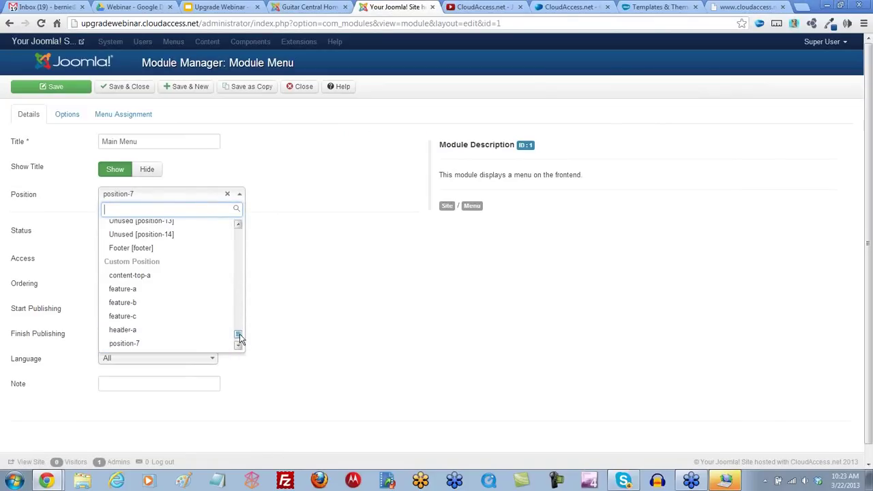
pyautogui.scroll(3, 238, 338)
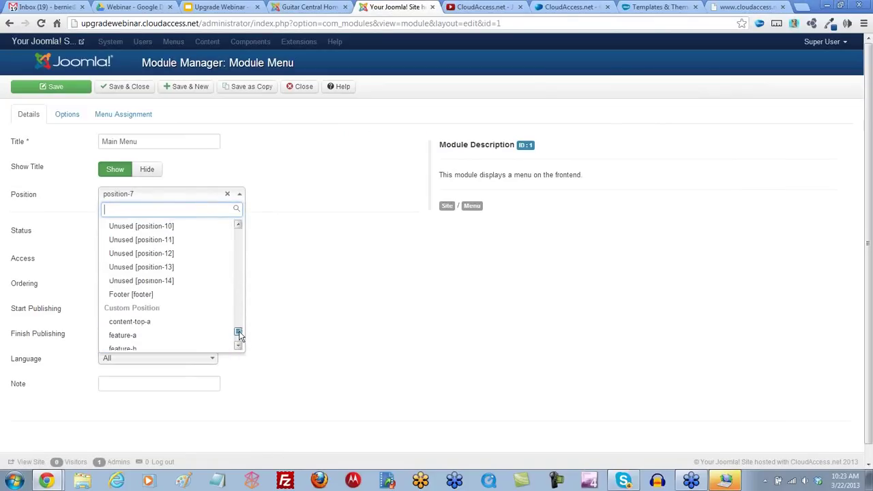
pyautogui.scroll(-3, 238, 337)
pyautogui.scroll(-1, 239, 339)
pyautogui.scroll(6, 239, 334)
pyautogui.scroll(-1, 238, 323)
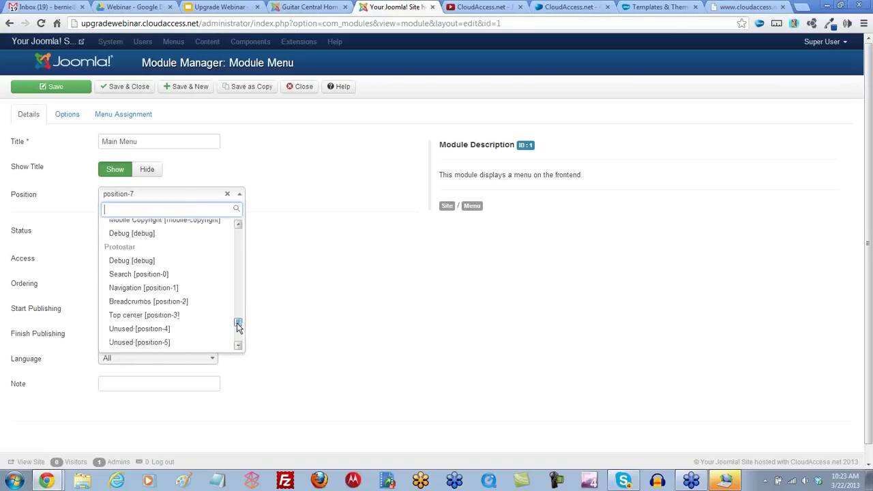
pyautogui.click(145, 289)
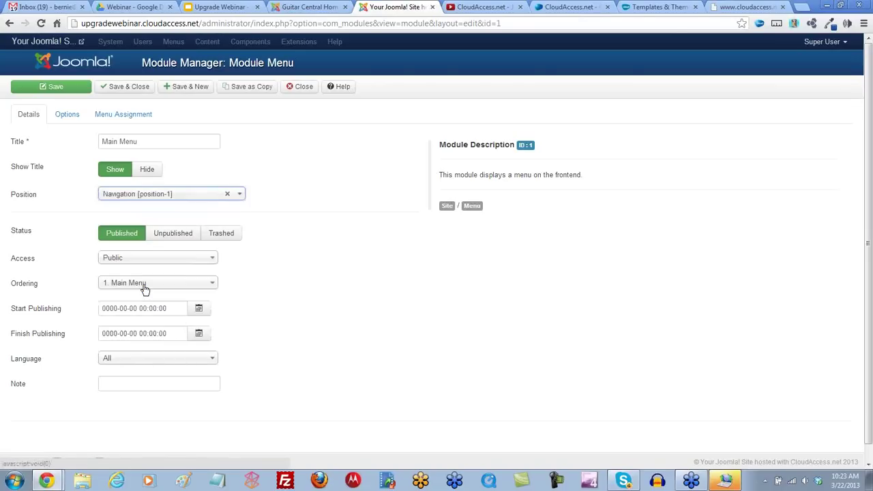
pyautogui.click(55, 92)
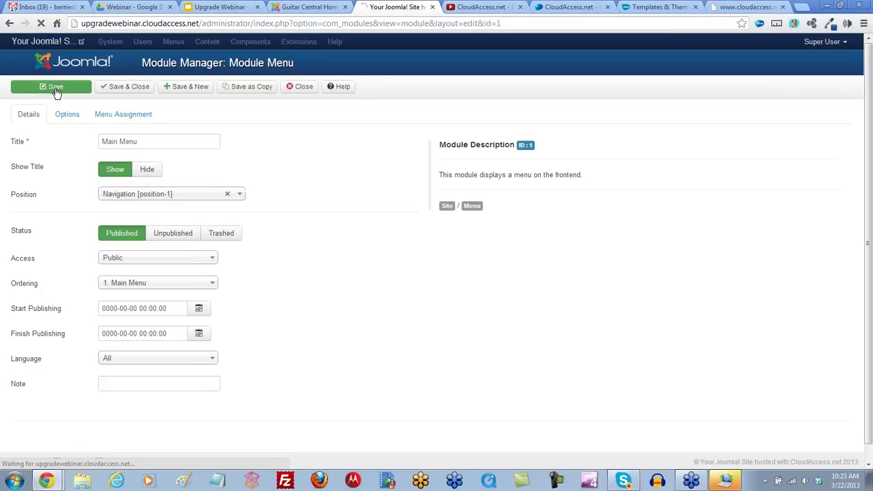
# Step: Reload the Guitar Central front page to check whether the menu appears
pyautogui.click(306, 7)
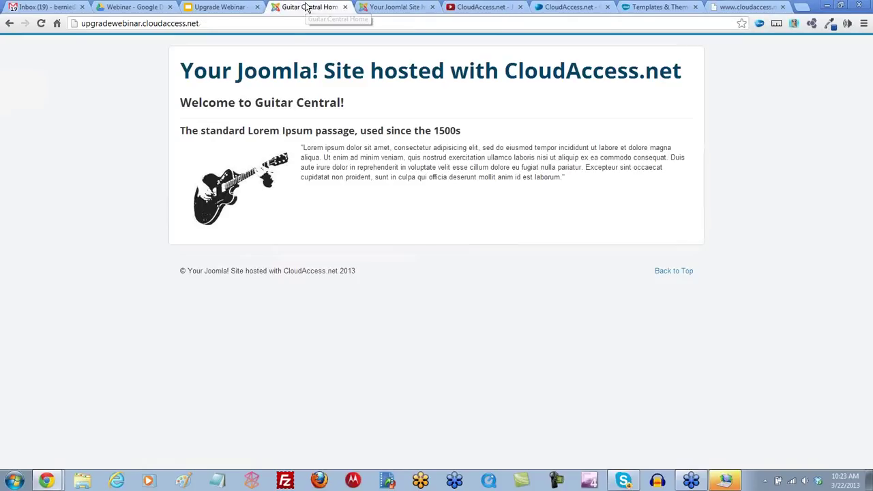
pyautogui.click(42, 23)
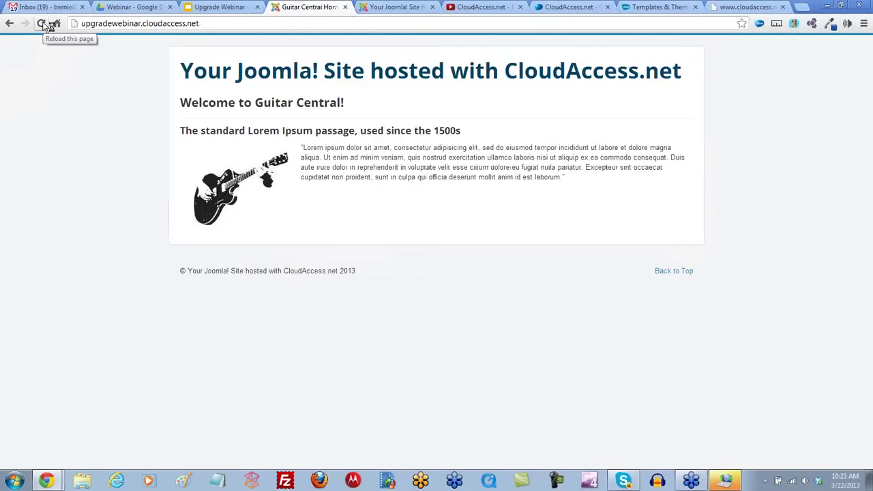
pyautogui.click(41, 23)
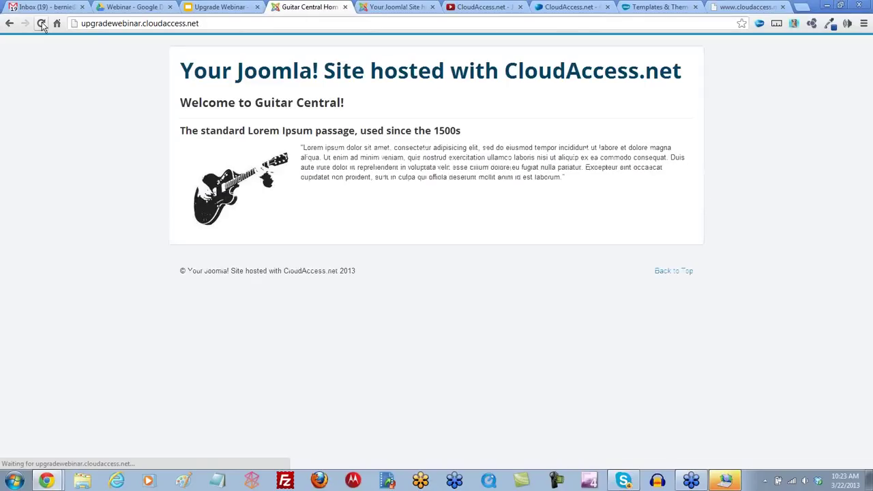
pyautogui.click(397, 7)
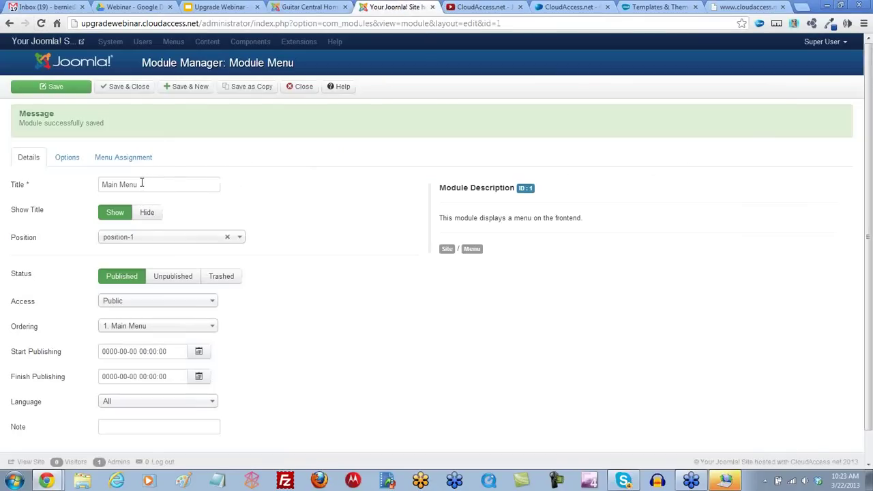
# Step: Set the Main Menu module's Module Assignment to On all pages and save
pyautogui.click(124, 161)
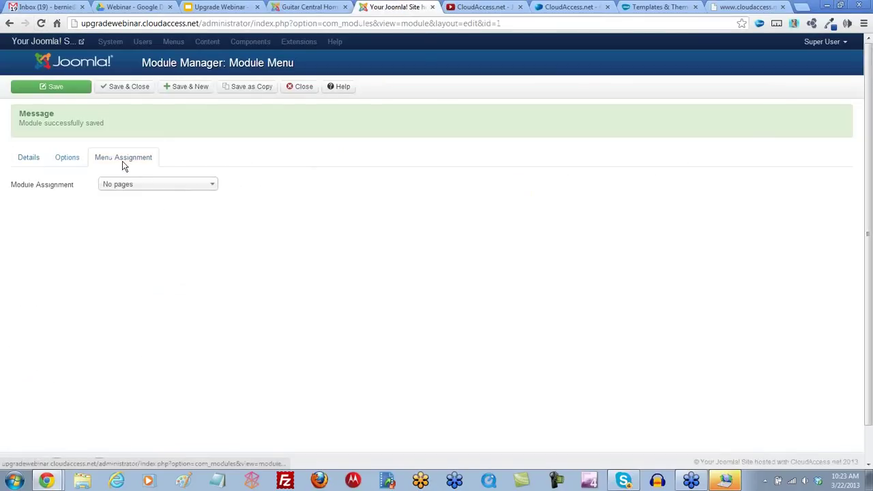
pyautogui.click(211, 188)
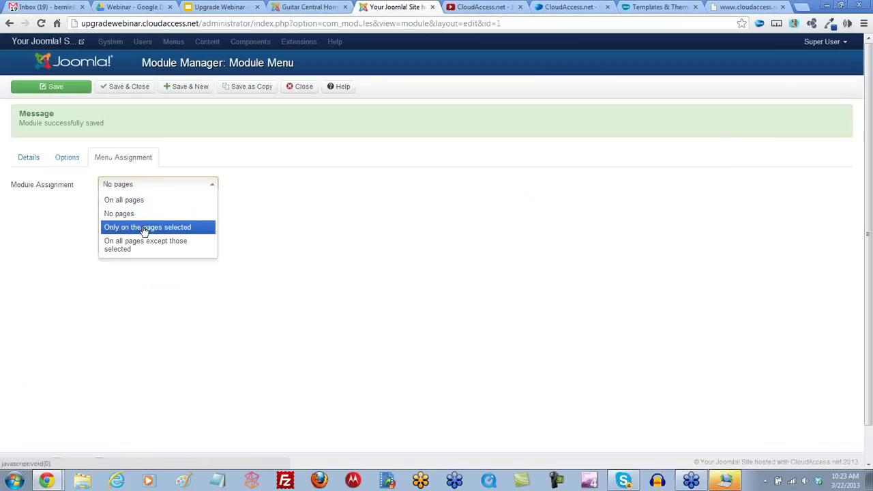
pyautogui.click(136, 200)
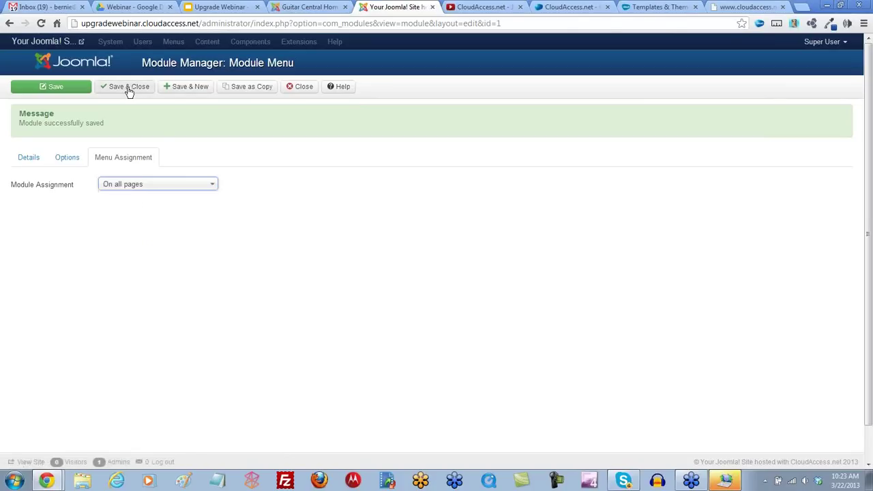
pyautogui.click(59, 88)
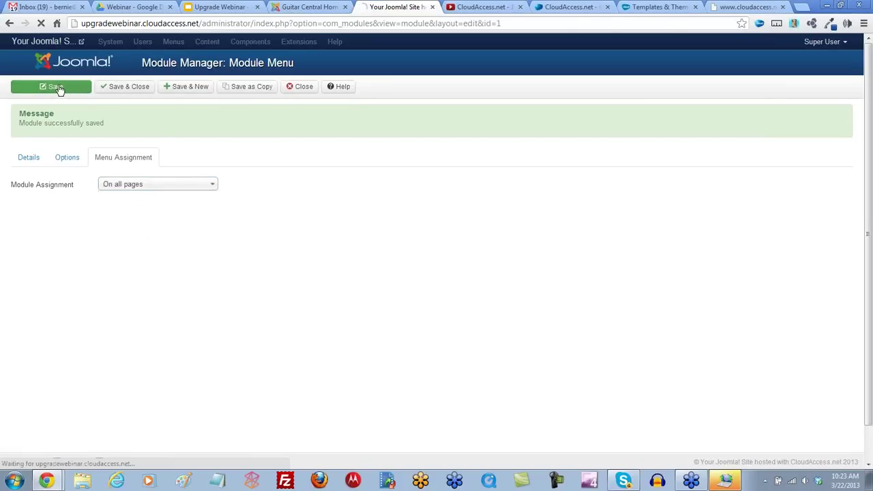
# Step: Reload the front page to confirm the Main Menu links now appear
pyautogui.click(300, 8)
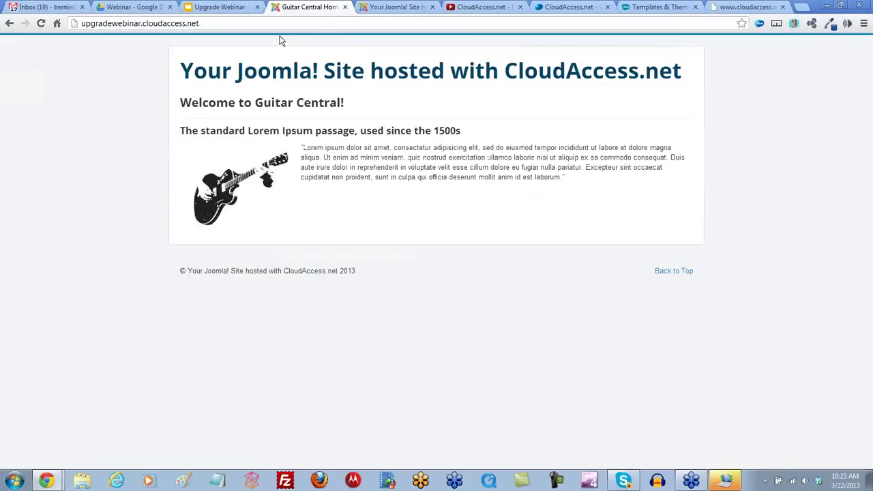
pyautogui.click(44, 23)
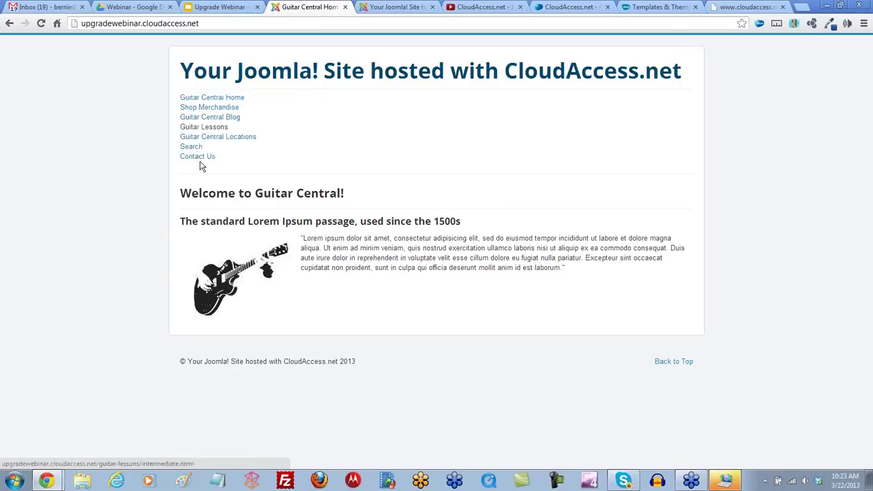
pyautogui.click(386, 9)
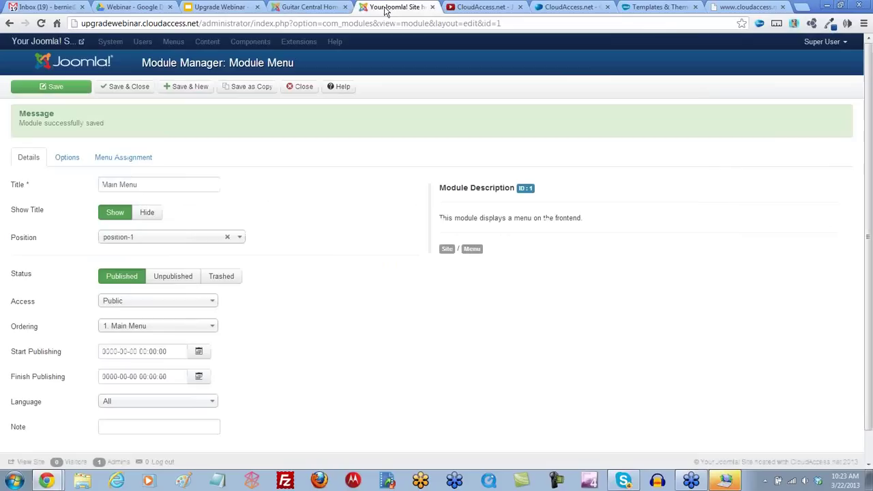
# Step: Edit the Main Menu's Menu Class Suffix under Advanced Options, save, and check the front page
pyautogui.click(131, 161)
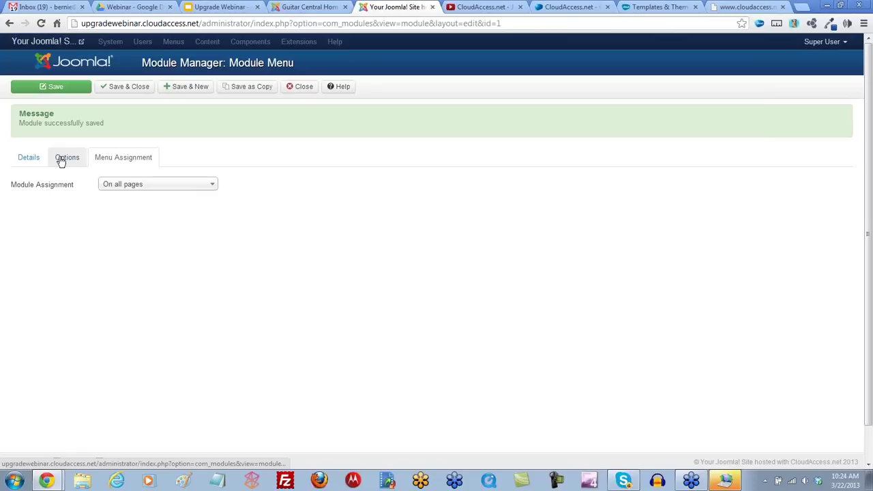
pyautogui.click(66, 160)
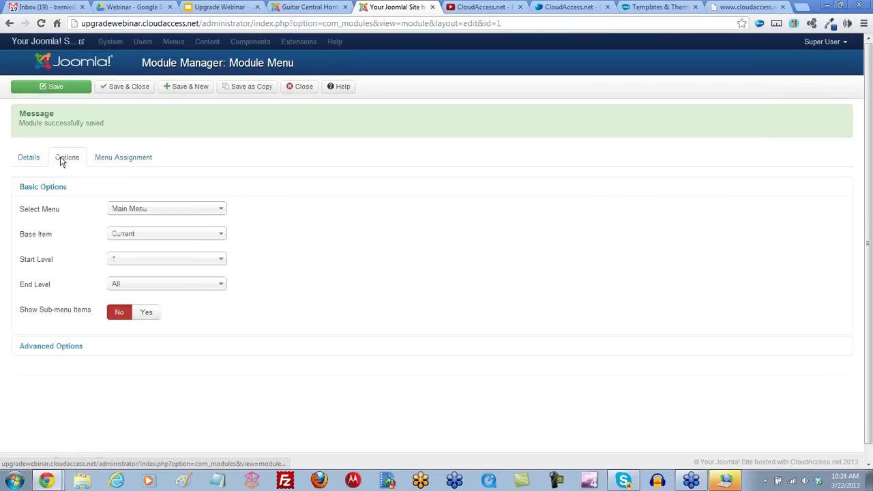
pyautogui.click(64, 346)
pyautogui.scroll(-1, 148, 287)
pyautogui.click(126, 172)
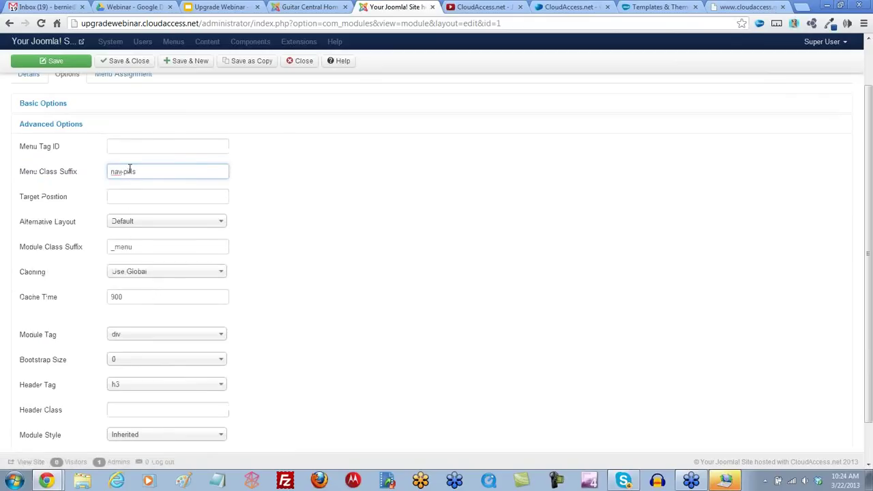
pyautogui.click(43, 61)
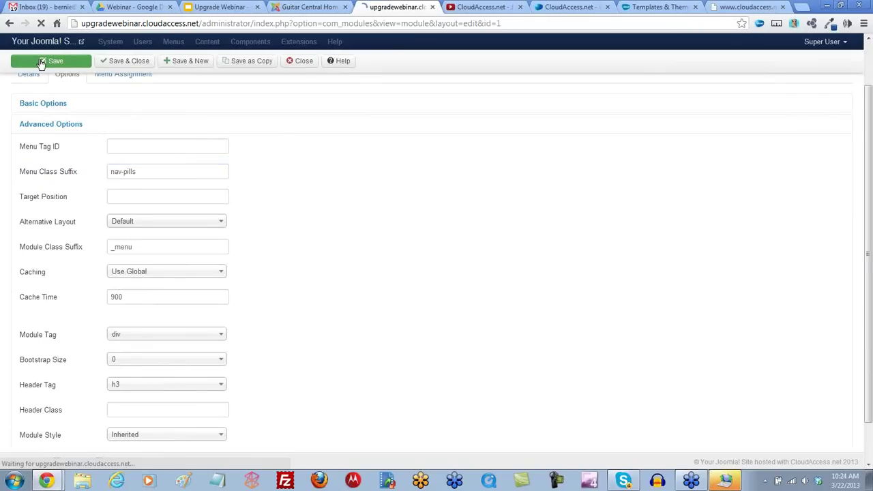
pyautogui.click(316, 5)
pyautogui.click(42, 24)
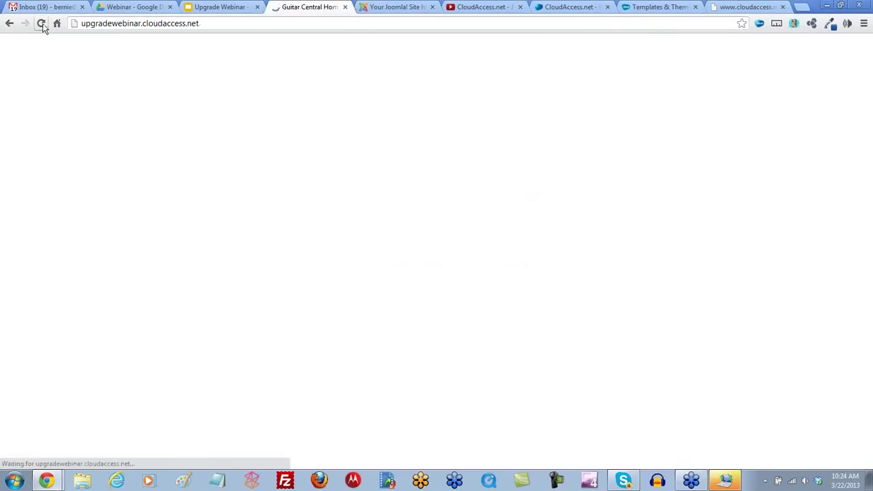
pyautogui.click(387, 8)
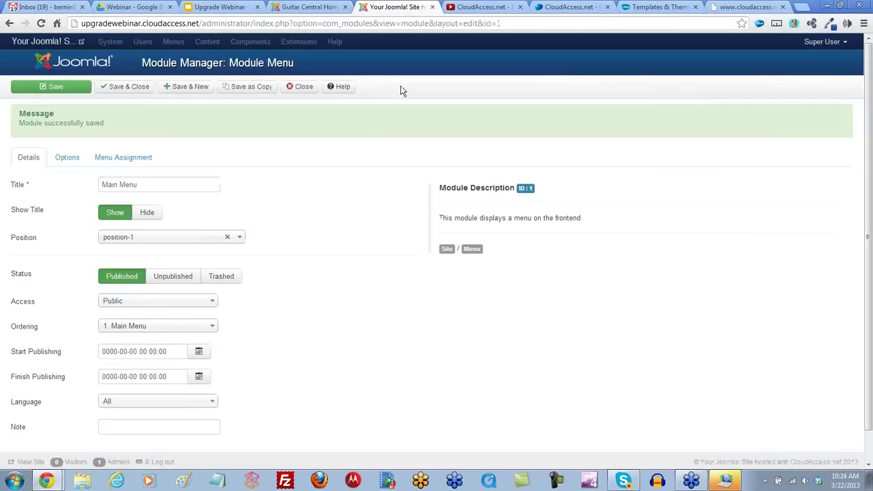
# Step: Add a leading space before 'nav-pills' in the Menu Class Suffix, save, and reload the front page
pyautogui.click(114, 159)
pyautogui.click(82, 158)
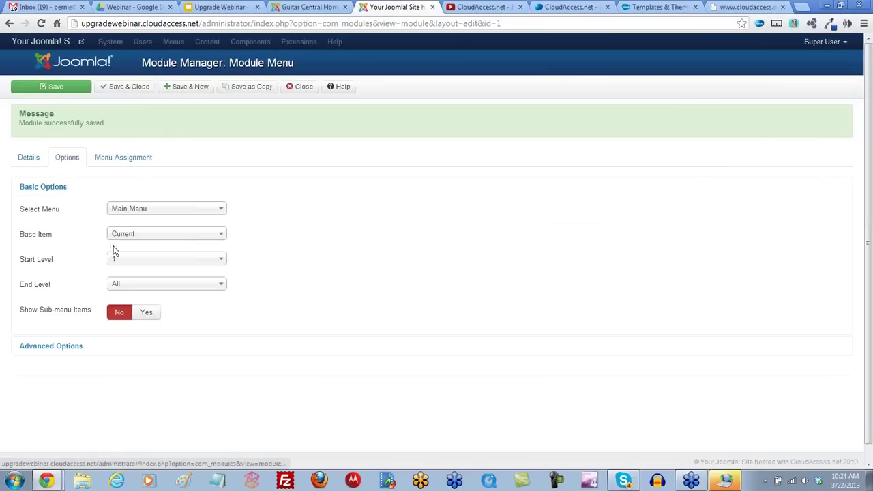
pyautogui.click(51, 345)
pyautogui.click(112, 257)
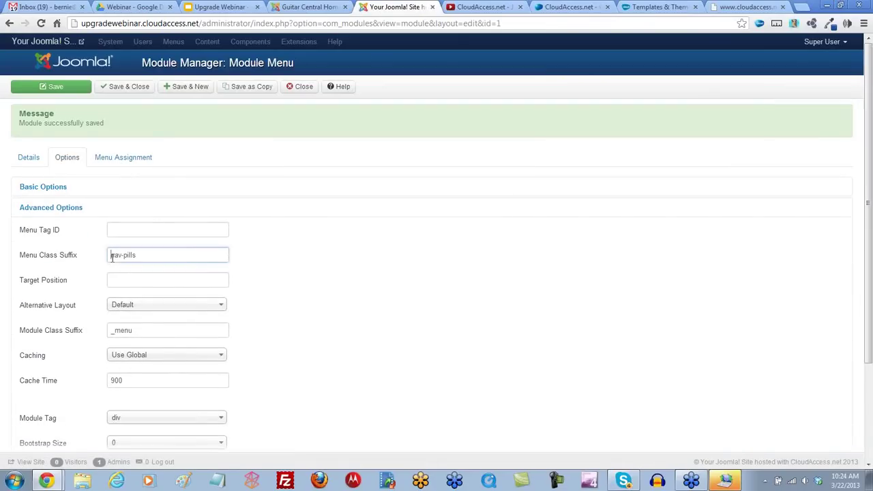
pyautogui.click(59, 89)
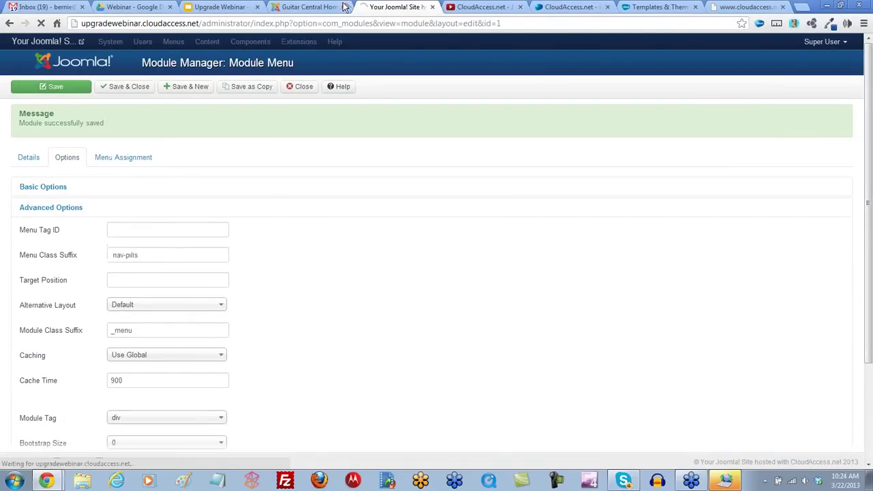
pyautogui.click(311, 8)
pyautogui.click(41, 23)
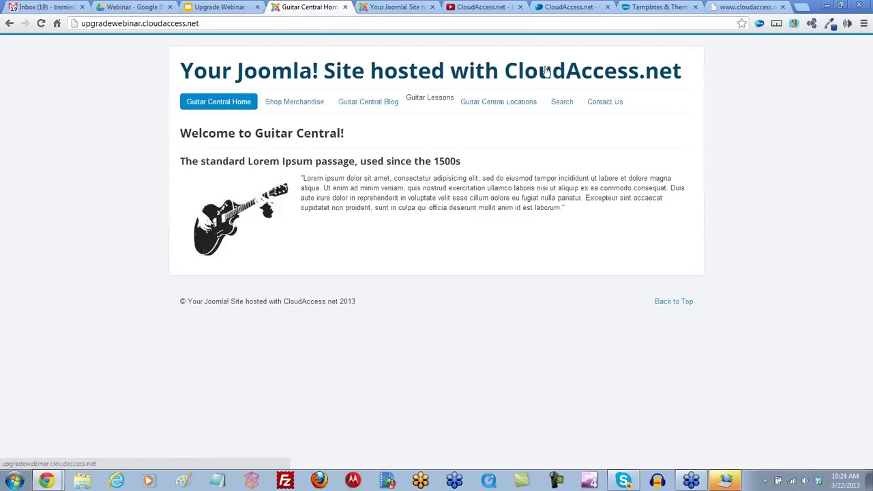
pyautogui.click(660, 7)
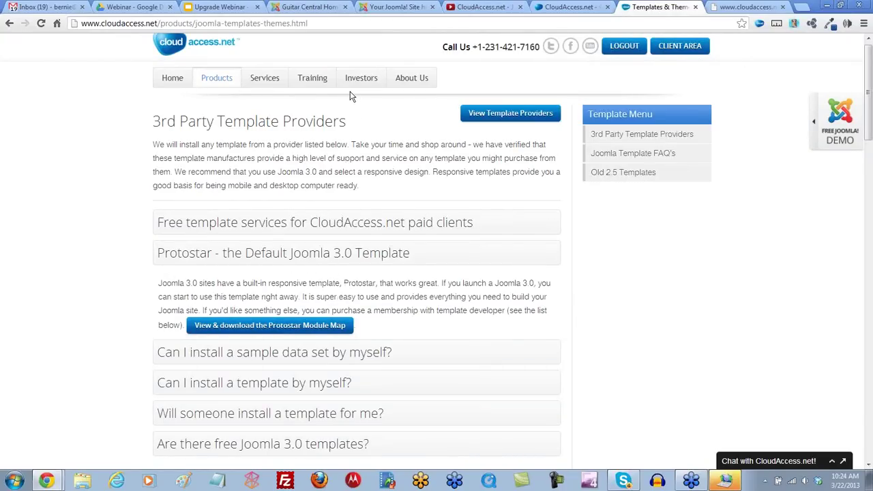
# Step: Browse CloudAccess.net's Joomla Knowledgebase to the Joomla 3.0 Protostar Responsive Template articles
pyautogui.moveTo(314, 79)
pyautogui.click(328, 126)
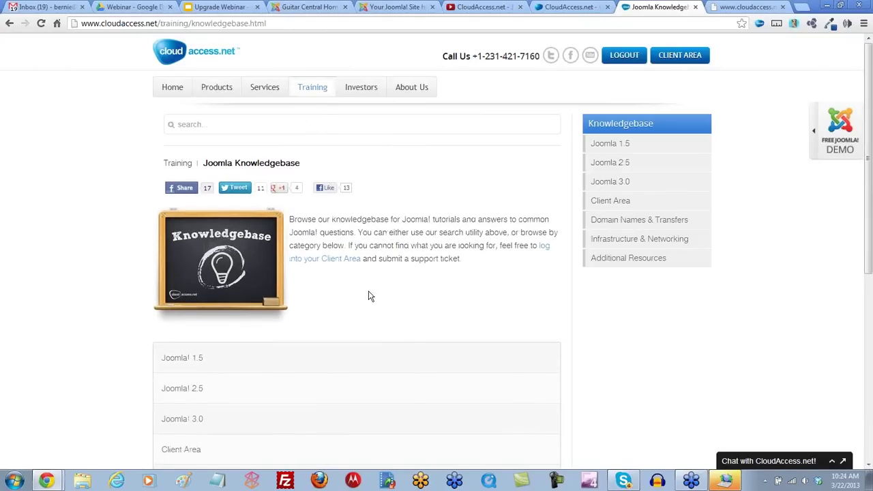
pyautogui.scroll(-2, 204, 388)
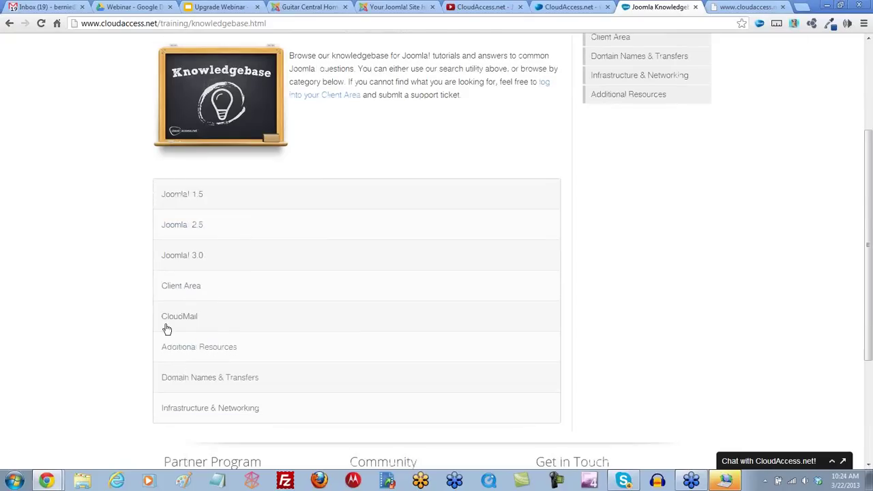
pyautogui.click(176, 259)
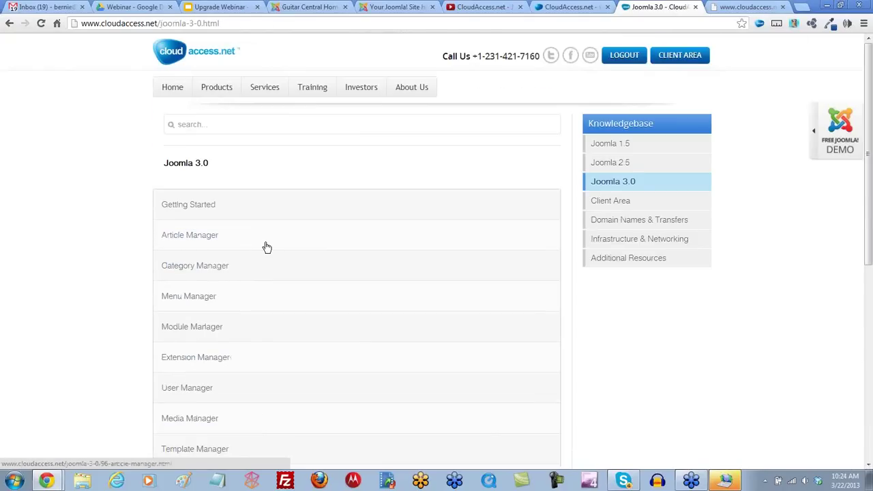
pyautogui.scroll(-3, 277, 256)
pyautogui.scroll(-2, 279, 260)
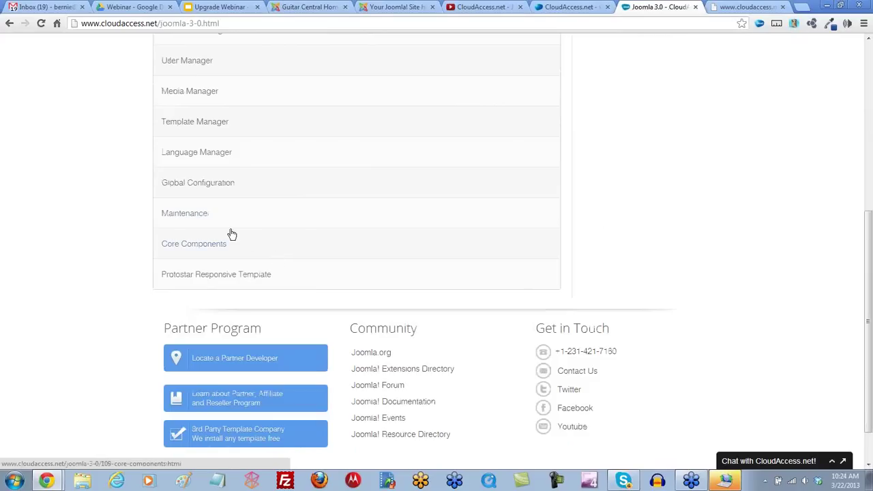
pyautogui.click(213, 277)
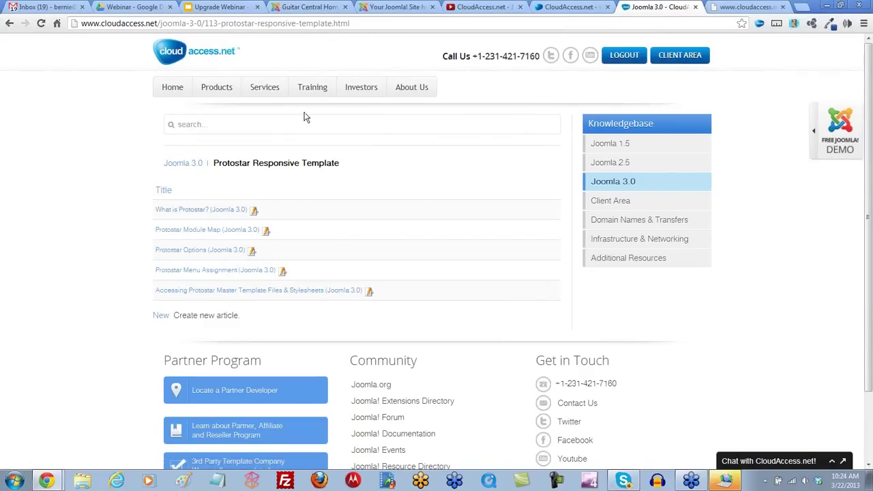
# Step: Save & Close the Main Menu module in the Joomla administrator
pyautogui.click(311, 7)
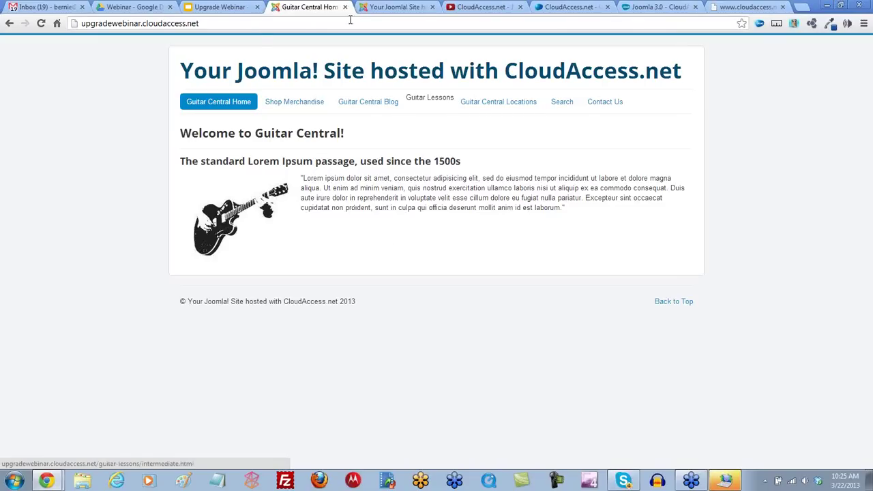
pyautogui.click(385, 7)
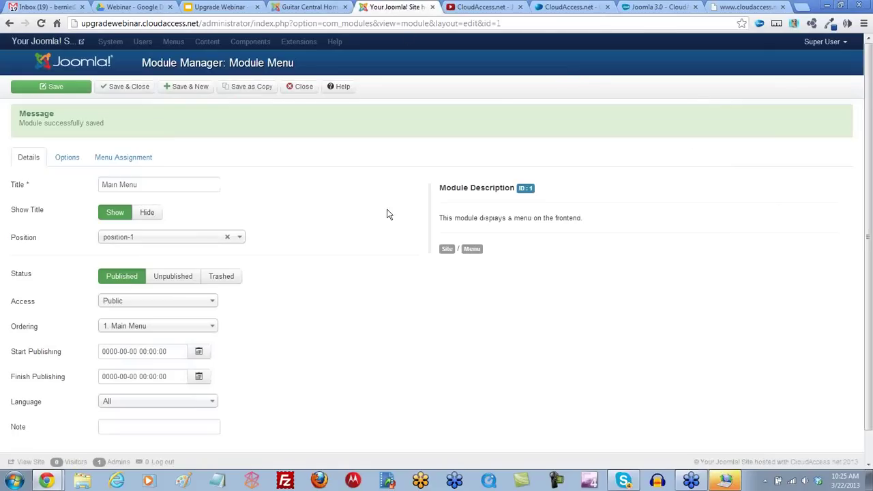
pyautogui.click(133, 89)
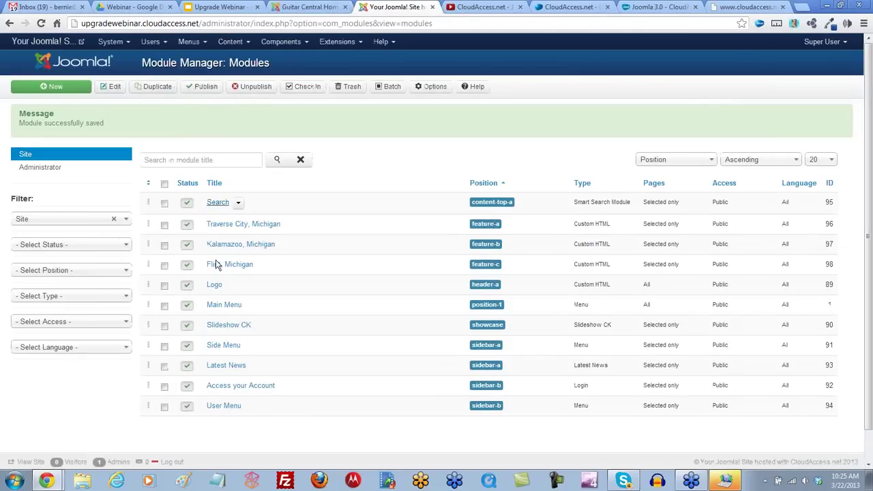
# Step: Open the Slideshow CK module and compare the module position map with the front page
pyautogui.scroll(-1, 216, 332)
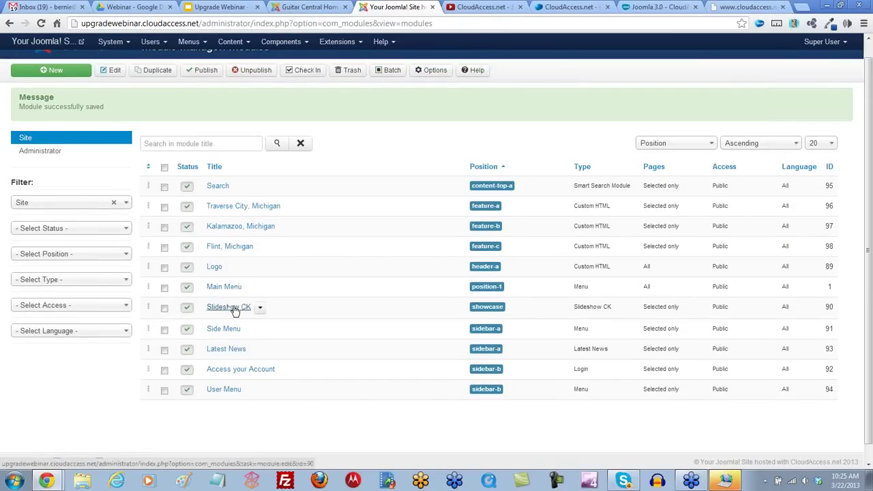
pyautogui.click(234, 308)
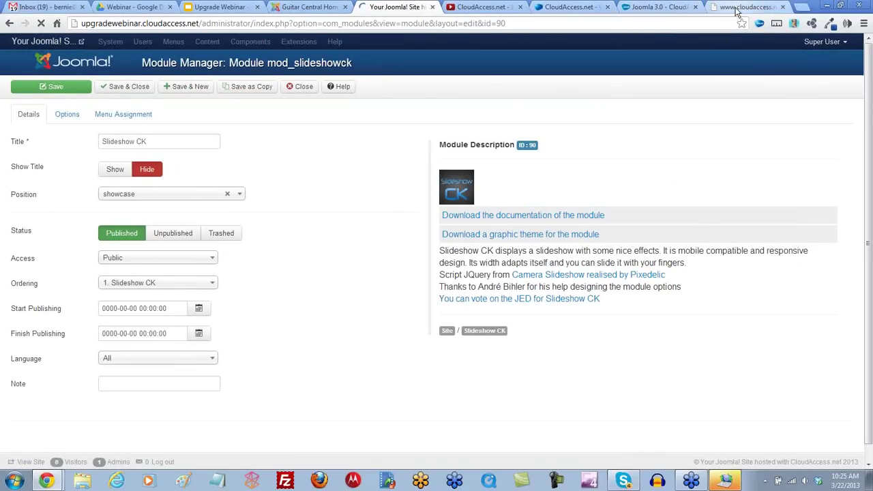
pyautogui.click(717, 10)
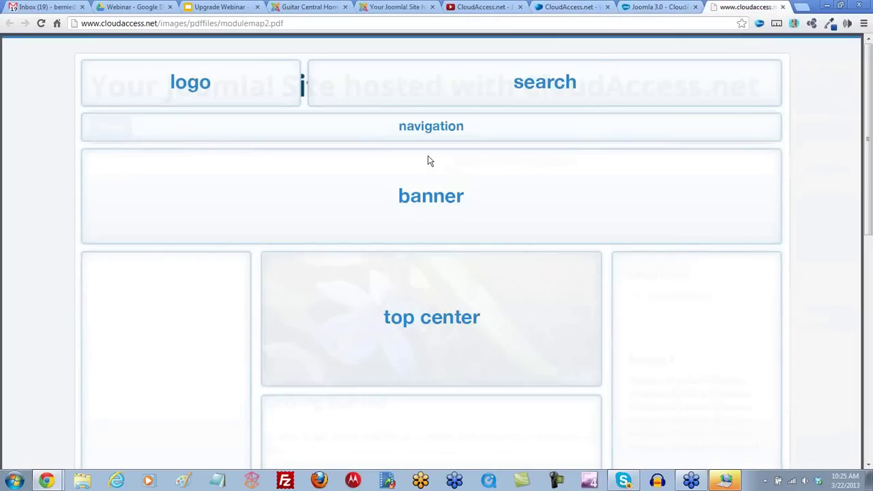
pyautogui.click(312, 8)
pyautogui.click(396, 8)
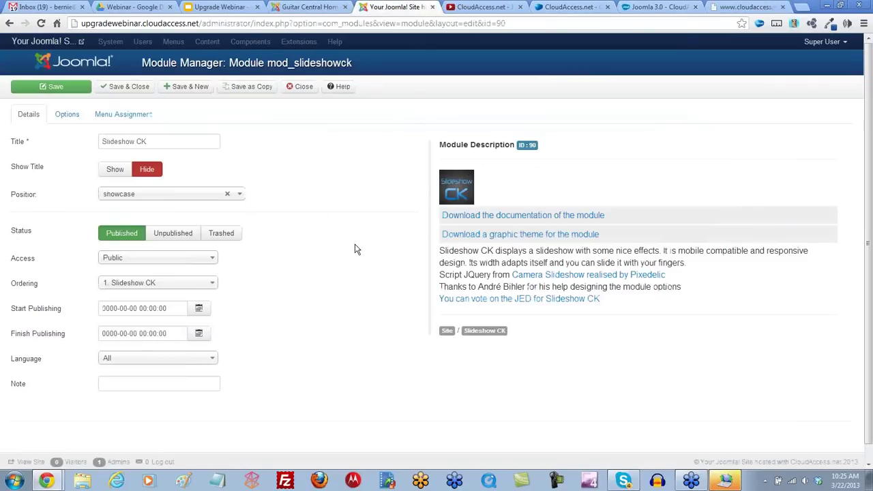
# Step: Change the module position to a custom 'banner' position, review menu assignment, and save
pyautogui.click(238, 196)
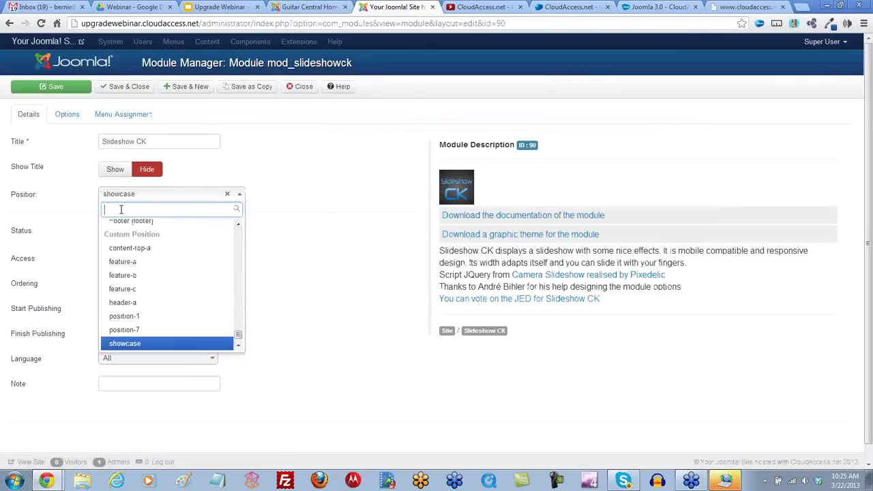
pyautogui.write('bann')
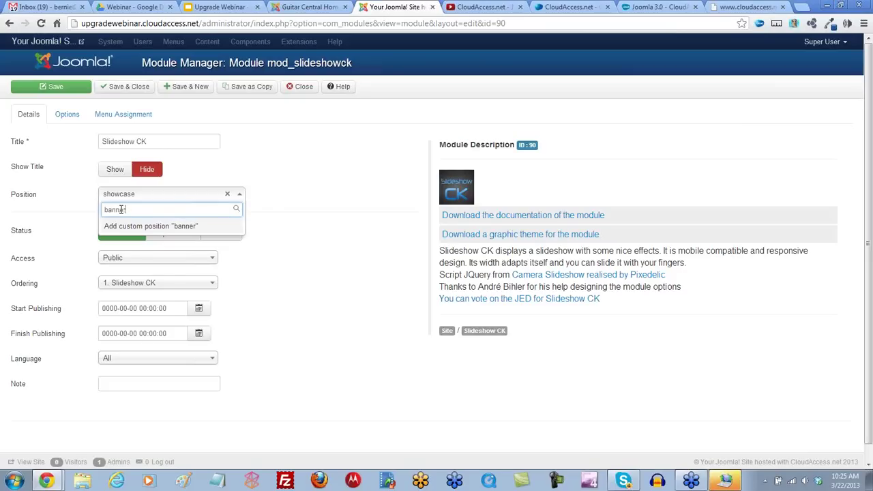
pyautogui.write('er')
pyautogui.press('Return')
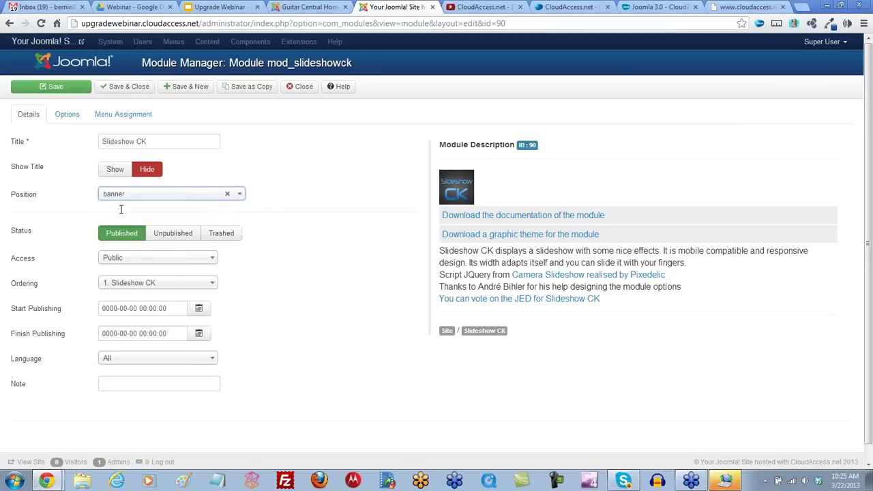
pyautogui.click(138, 118)
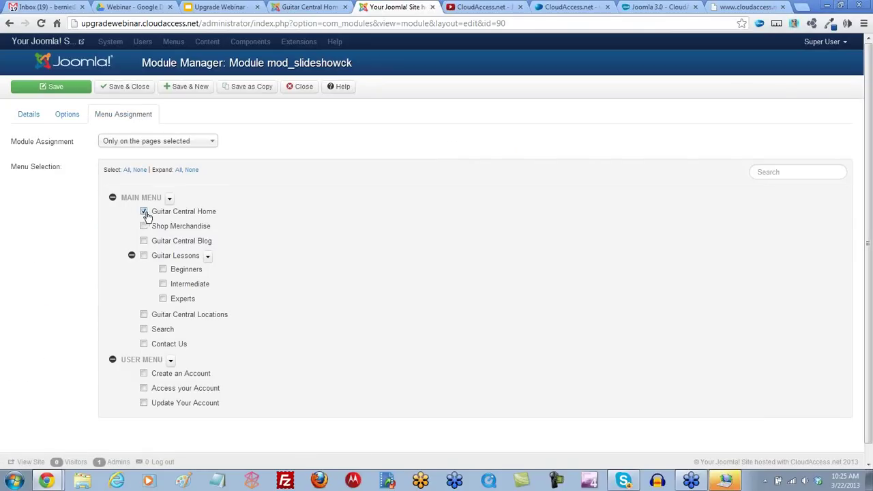
pyautogui.click(57, 88)
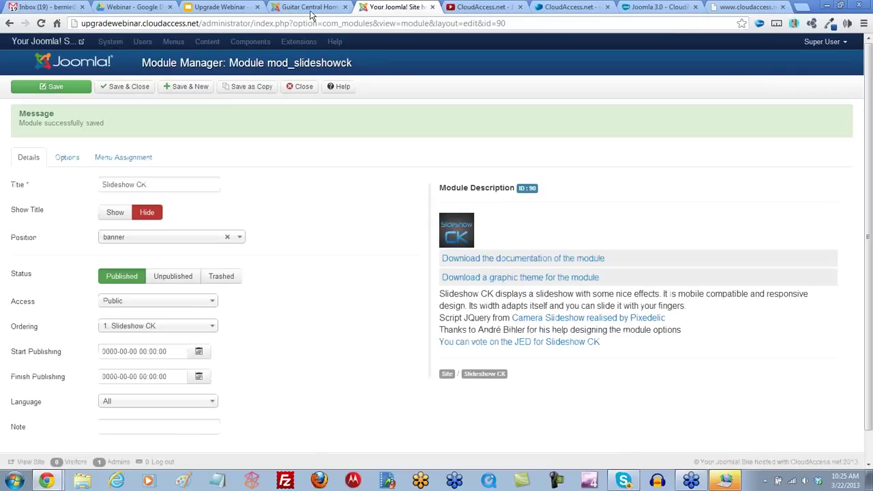
# Step: Reload the Guitar Central front page and preview it in a detached, narrowed window
pyautogui.click(310, 9)
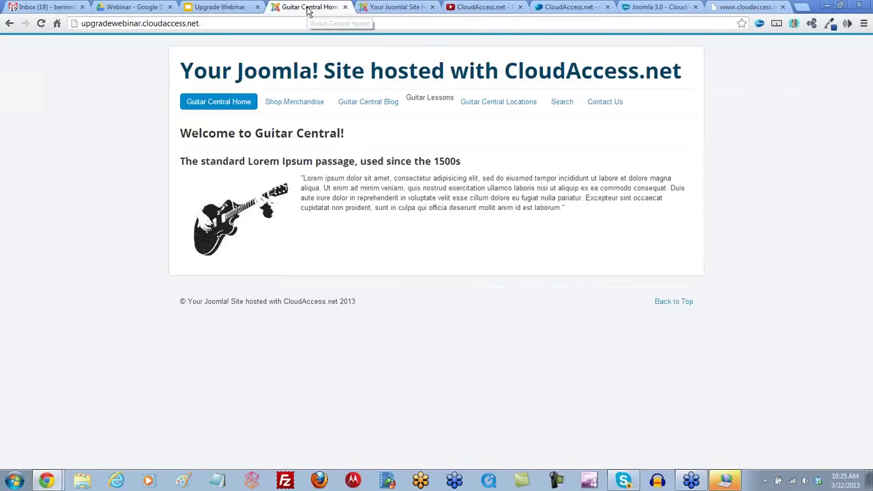
pyautogui.click(41, 24)
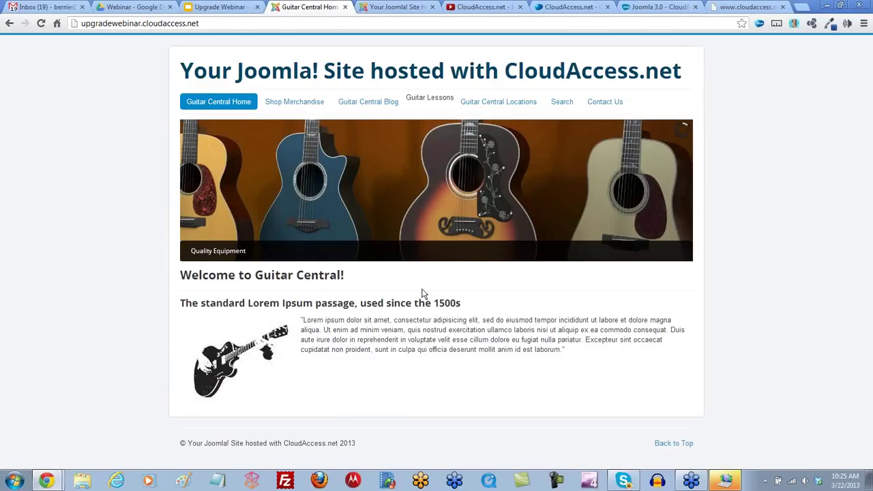
pyautogui.moveTo(298, 10); pyautogui.dragTo(482, 273)
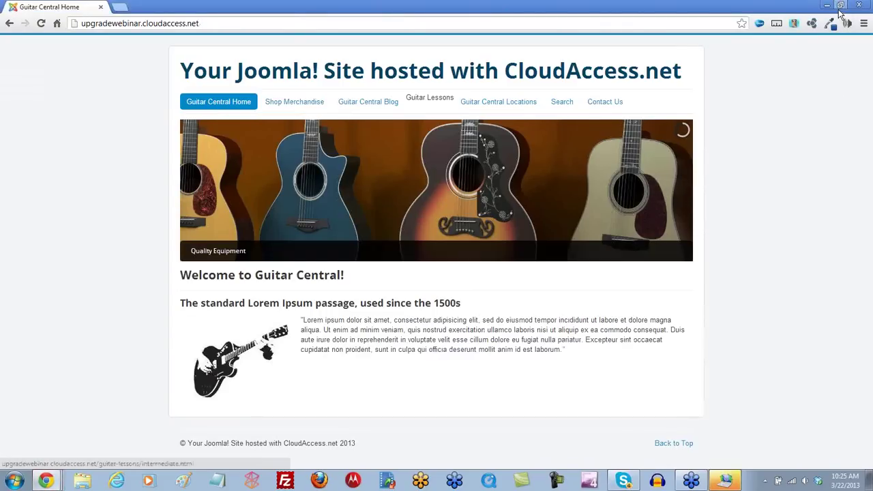
pyautogui.click(840, 5)
pyautogui.moveTo(412, 91); pyautogui.dragTo(420, 37)
pyautogui.moveTo(565, 415); pyautogui.dragTo(384, 352)
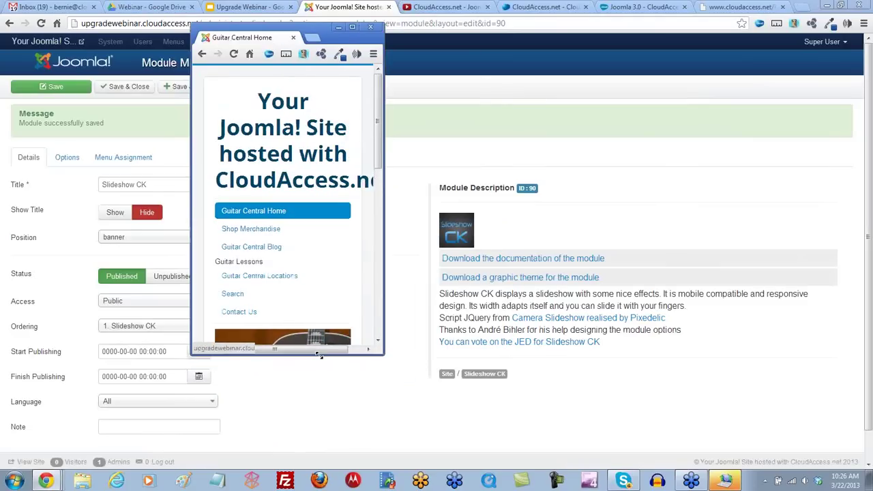
pyautogui.moveTo(374, 112); pyautogui.dragTo(387, 304)
# Step: Merge the Guitar Central tab back into the main window and return to CloudAccess.net Manage Backups
pyautogui.click(343, 312)
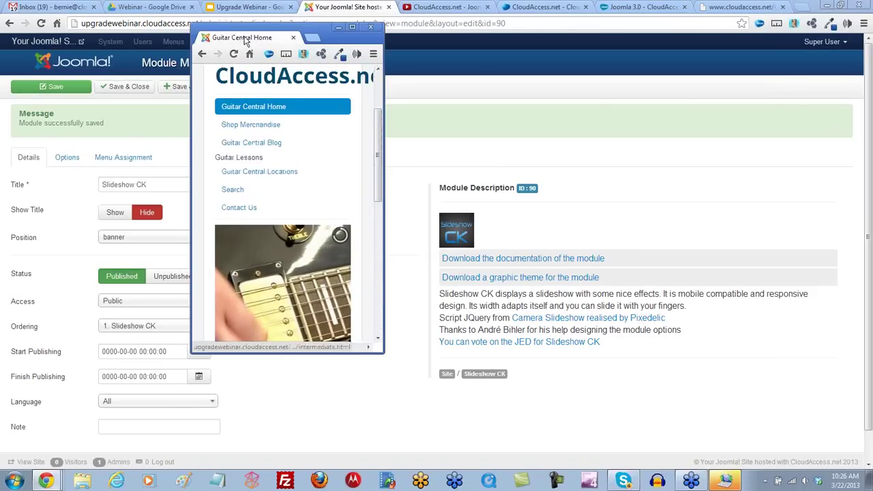
pyautogui.moveTo(255, 38); pyautogui.dragTo(395, 14)
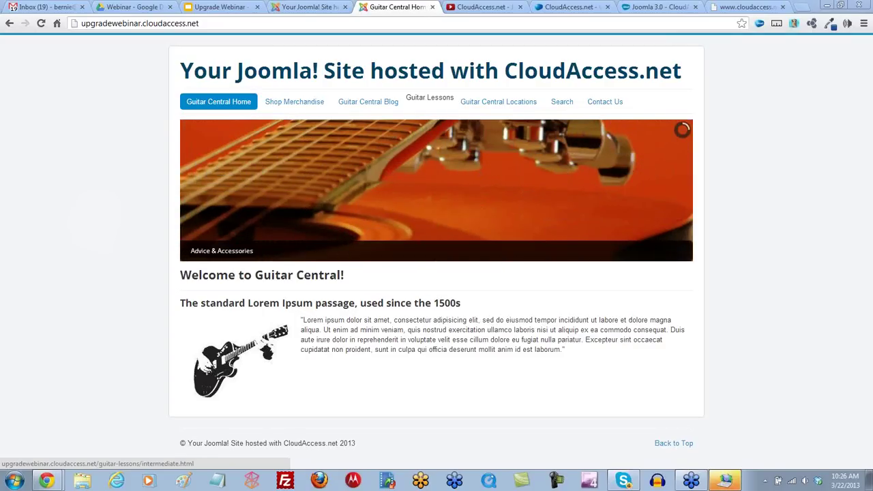
pyautogui.click(577, 7)
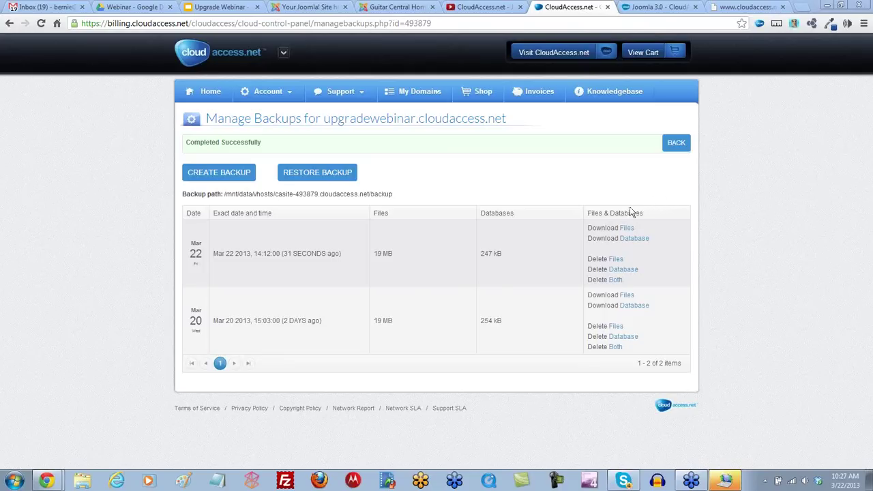
# Step: Create a new backup with both Database and Files checked
pyautogui.click(220, 175)
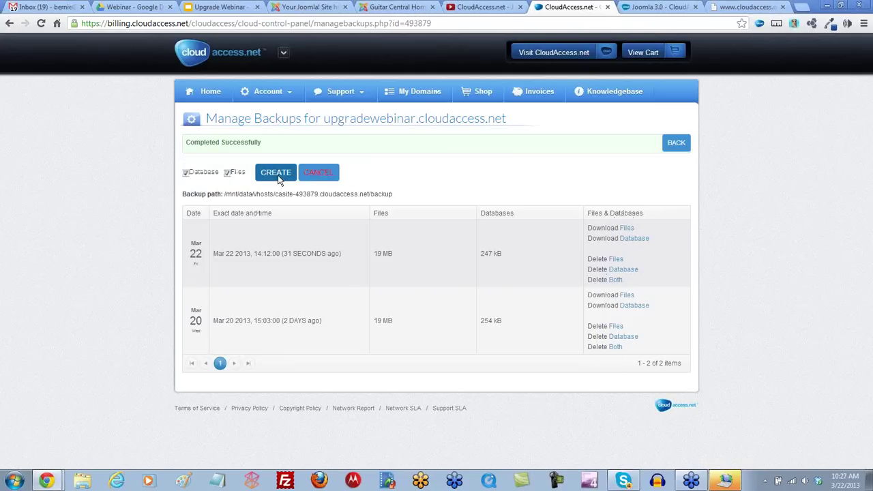
pyautogui.click(276, 174)
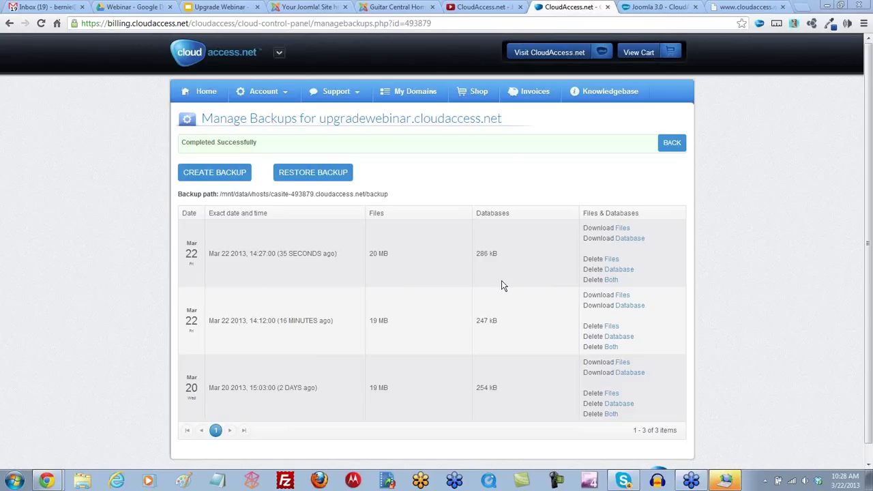
# Step: Restore the site from the Mar 22 14:12 backup and continue the import
pyautogui.click(315, 175)
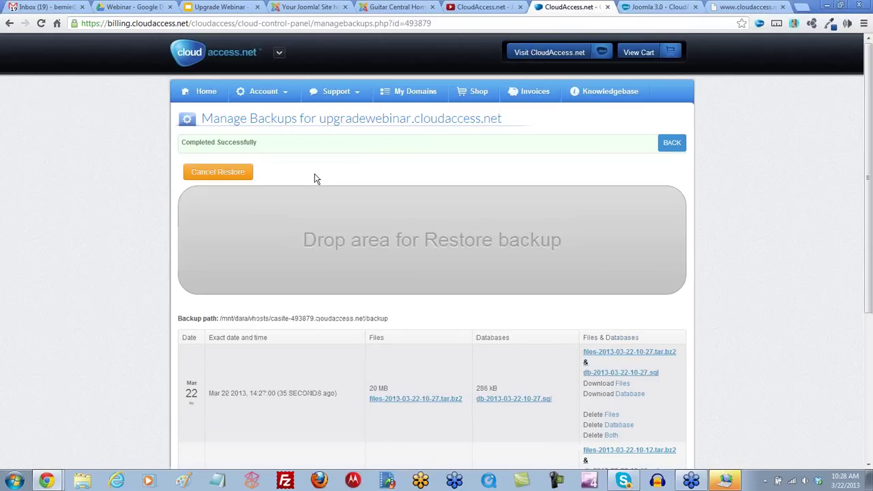
pyautogui.scroll(-2, 314, 176)
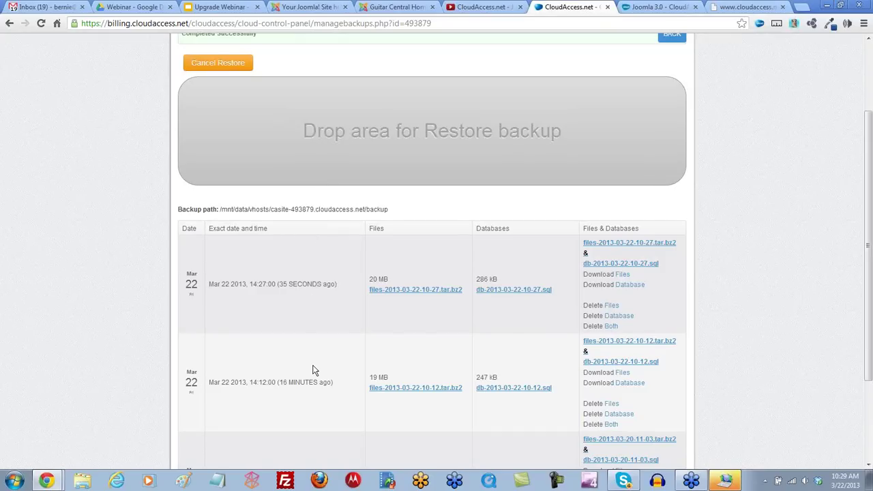
pyautogui.moveTo(609, 348); pyautogui.dragTo(417, 123)
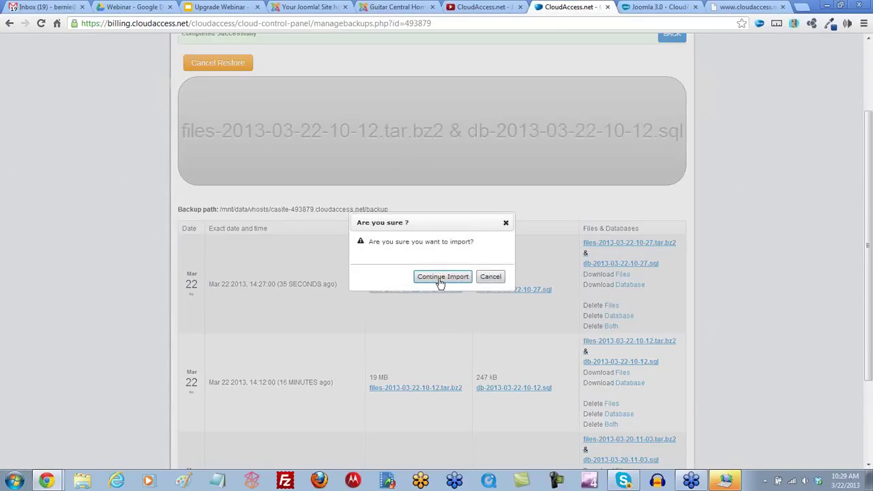
pyautogui.click(440, 279)
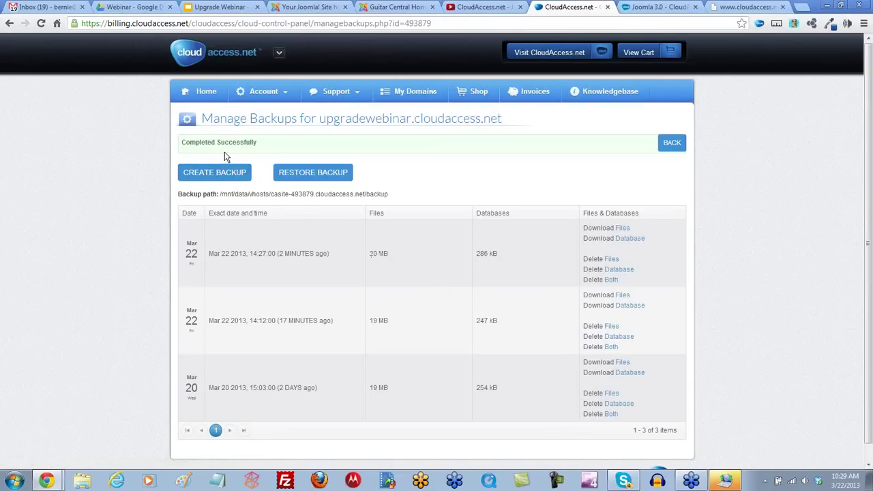
# Step: Reload the Guitar Central front end and the admin page, then log back in
pyautogui.click(401, 8)
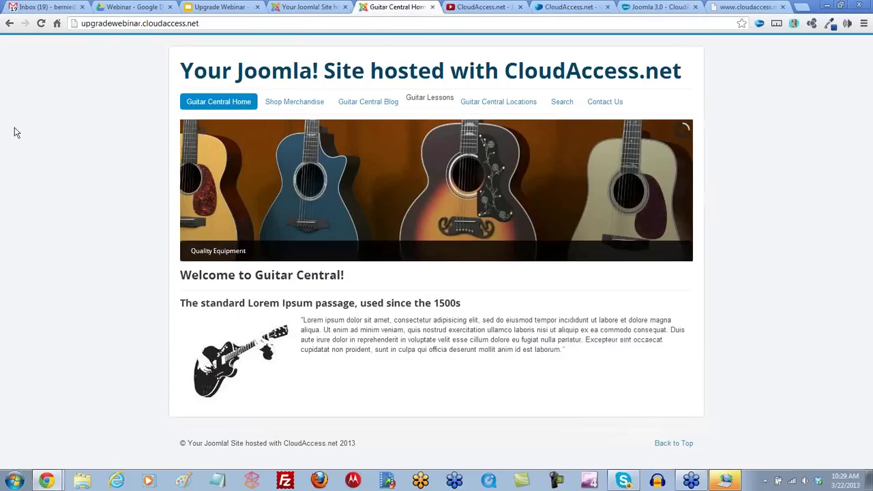
pyautogui.click(39, 23)
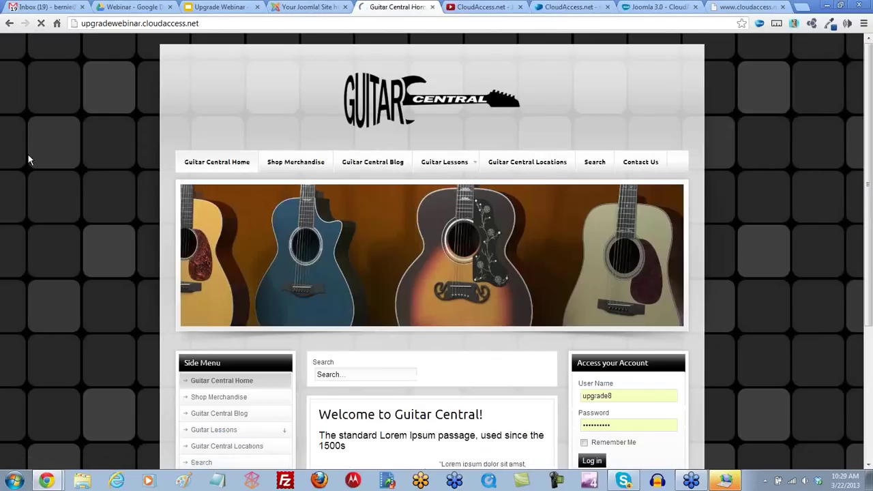
pyautogui.click(307, 8)
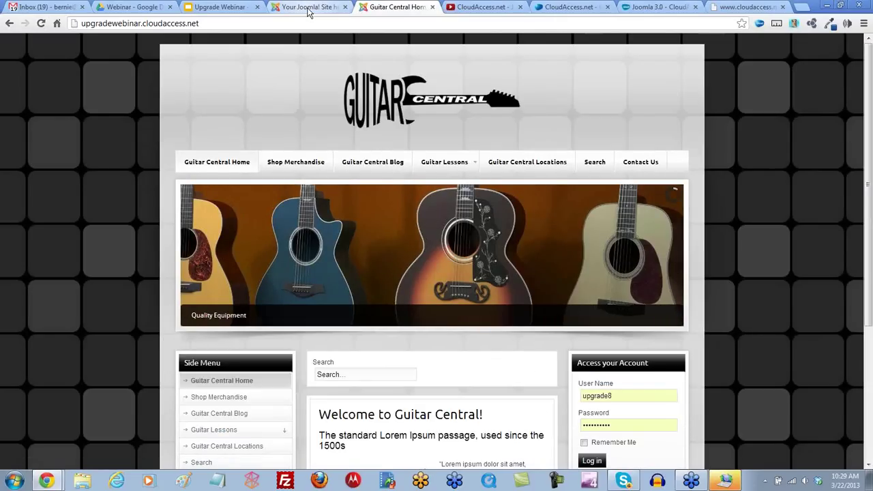
pyautogui.click(41, 23)
pyautogui.click(531, 225)
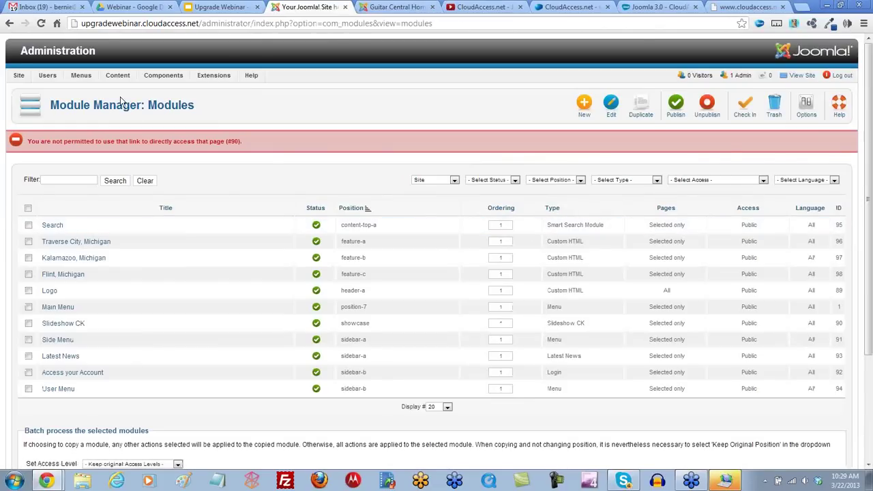
# Step: Open Site > Control Panel to confirm version 2.5.9, then return to CloudAccess.net backups
pyautogui.click(81, 75)
pyautogui.click(19, 76)
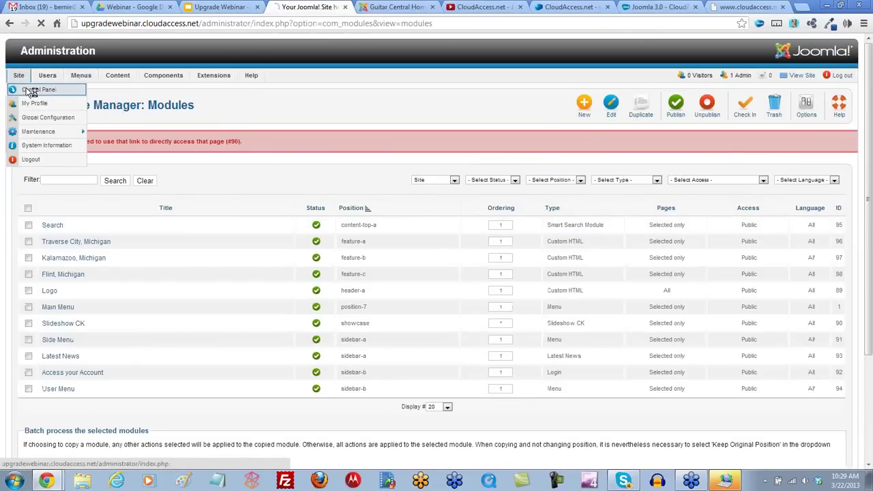
pyautogui.click(28, 90)
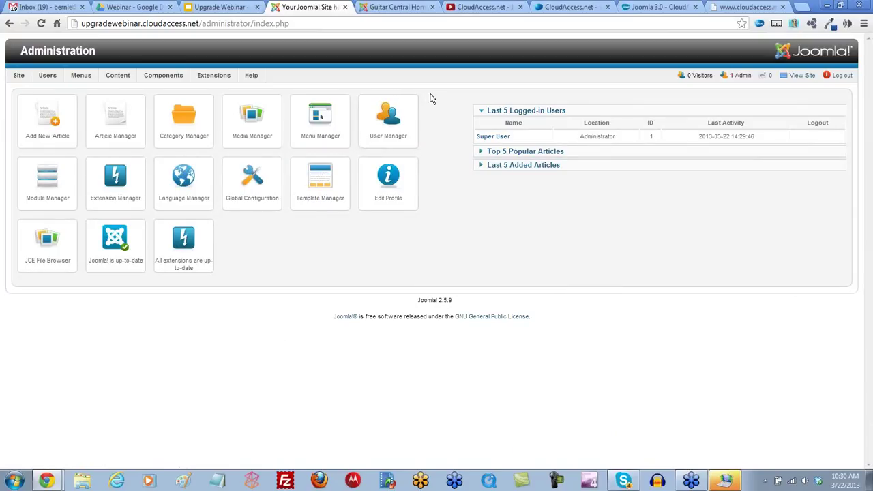
pyautogui.click(568, 6)
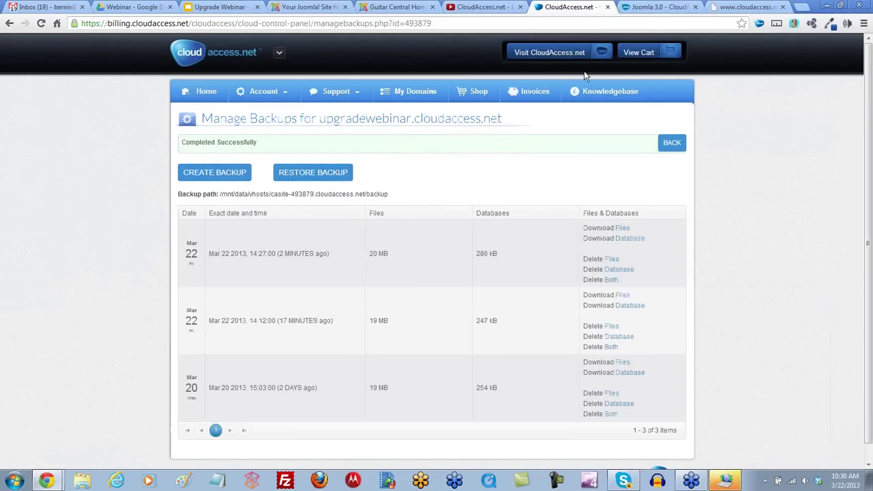
# Step: Launch a free Joomla! Demo application with staging subdomain upgradewebinar2
pyautogui.click(211, 97)
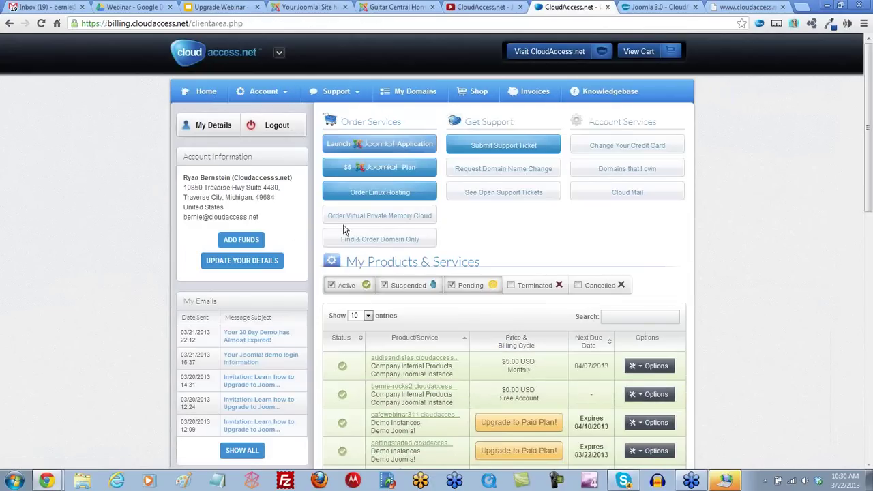
pyautogui.click(390, 148)
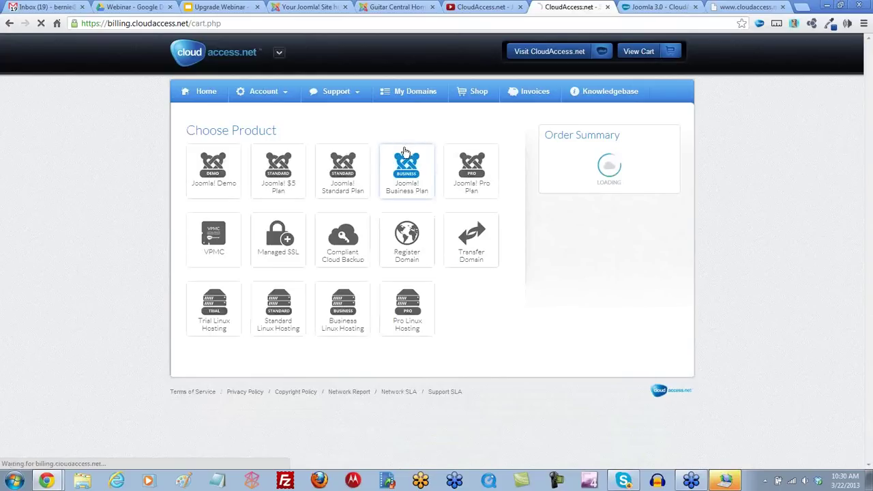
pyautogui.click(212, 167)
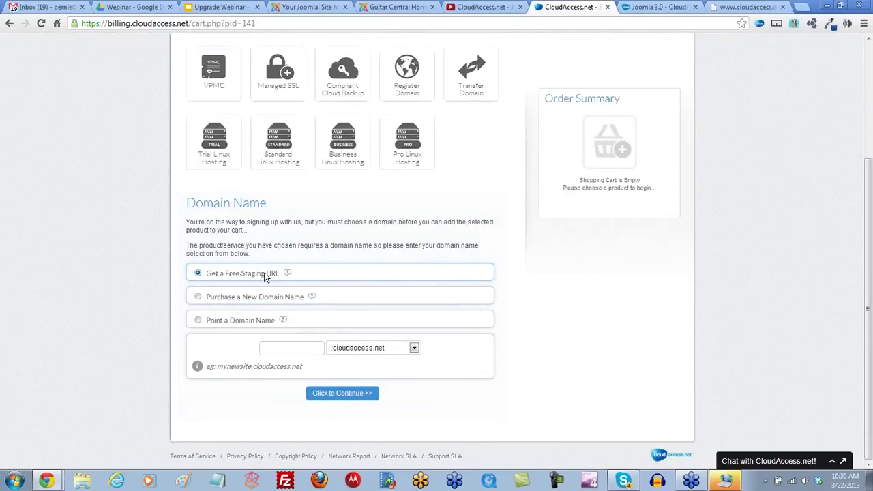
pyautogui.click(288, 348)
pyautogui.write('uc')
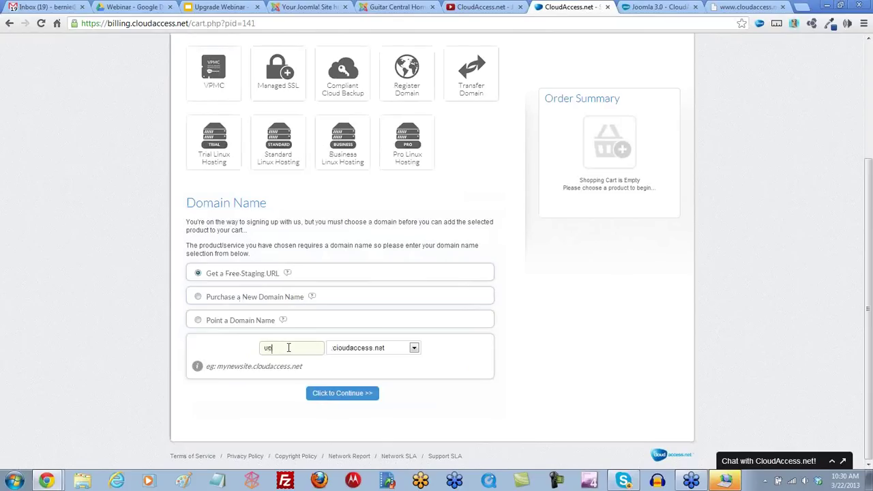
pyautogui.write('gradewebinar2')
pyautogui.click(351, 397)
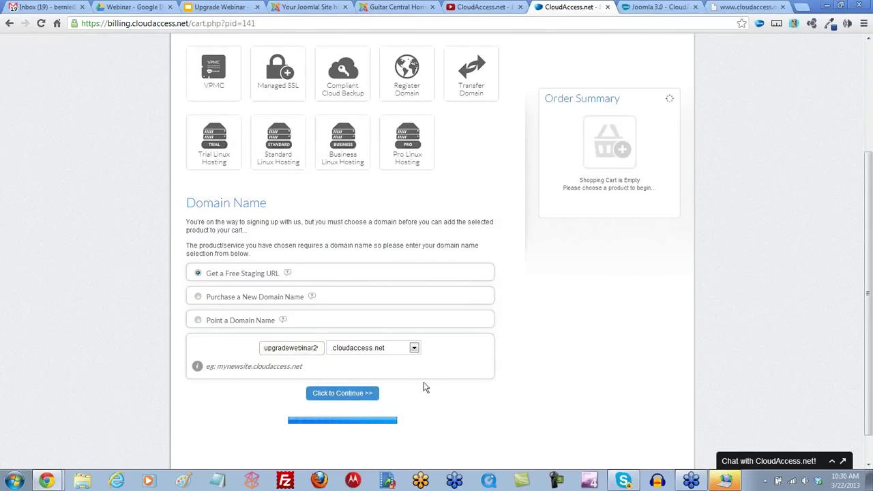
# Step: Set the Joomla! version to 2.5 and continue to the order details
pyautogui.scroll(-1, 423, 386)
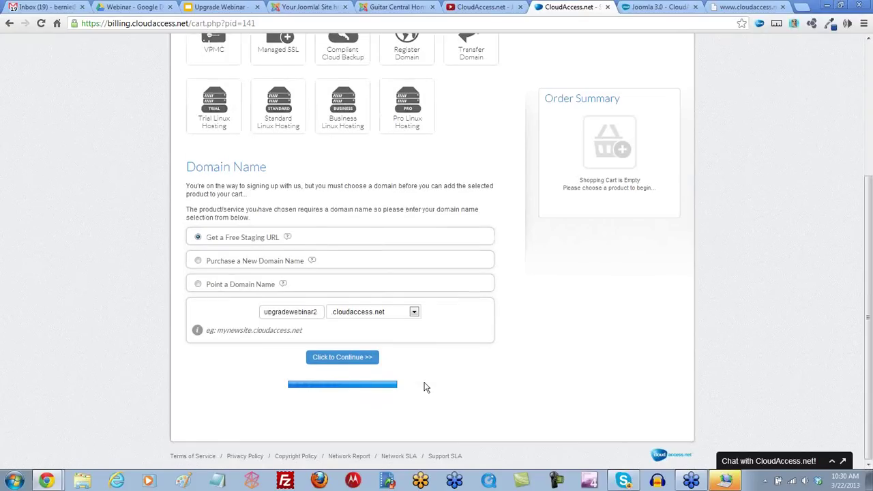
pyautogui.scroll(-1, 423, 386)
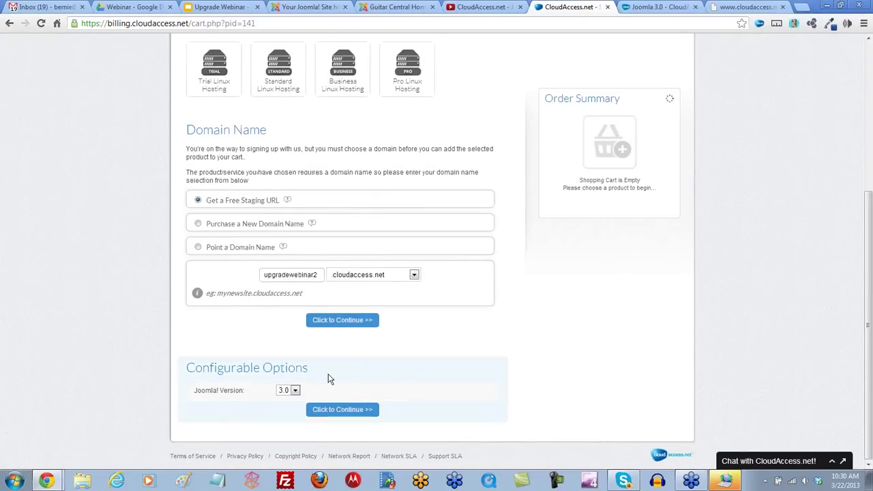
pyautogui.click(297, 390)
pyautogui.click(297, 391)
pyautogui.click(295, 392)
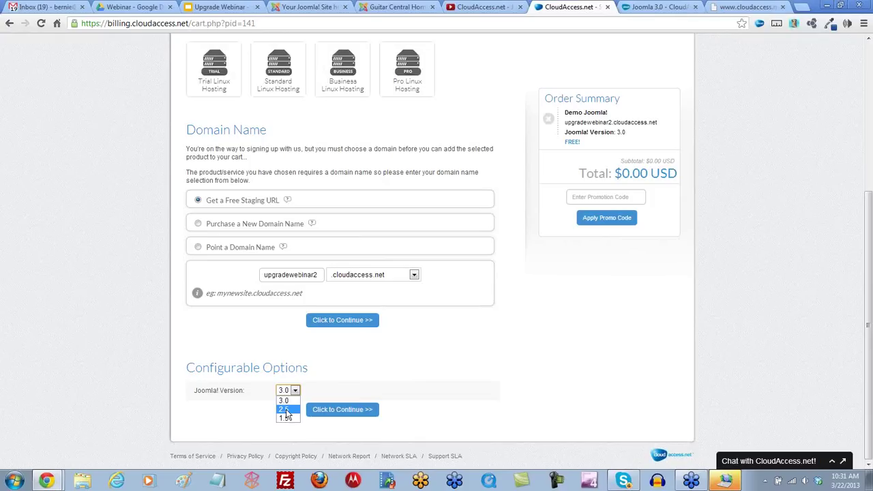
pyautogui.click(284, 409)
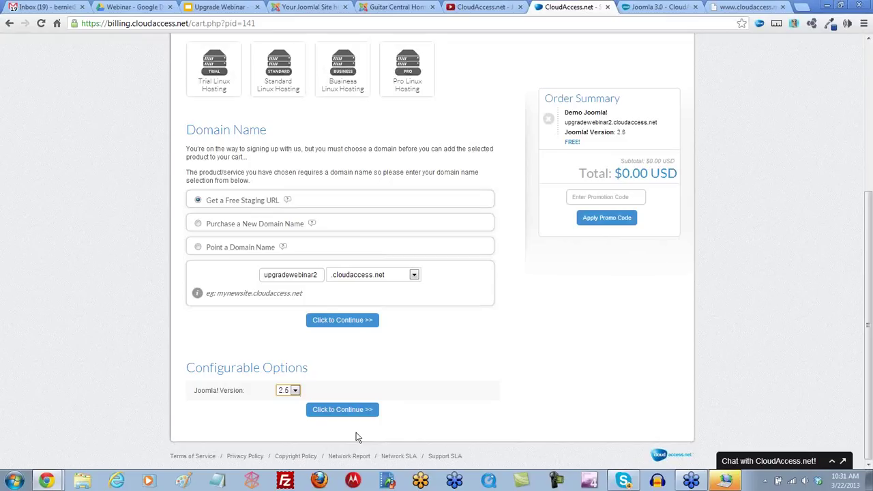
pyautogui.click(355, 410)
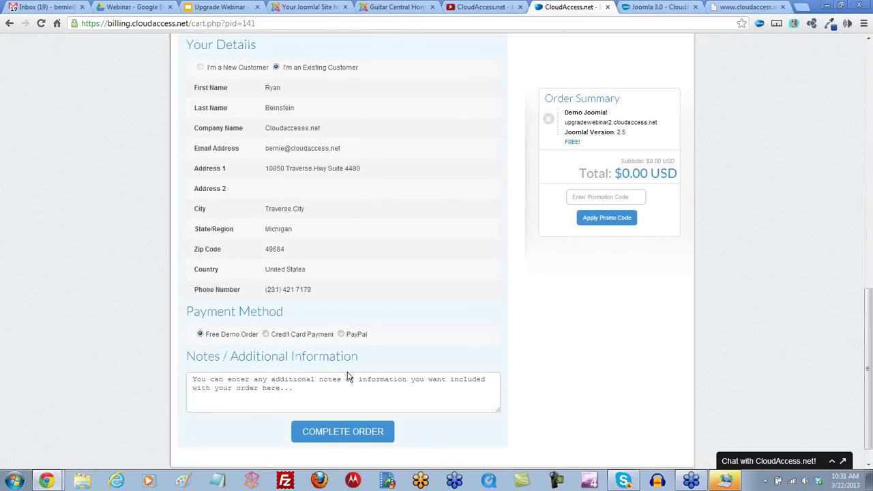
# Step: Complete the Free Demo Order and open a blank new browser tab
pyautogui.scroll(-1, 348, 376)
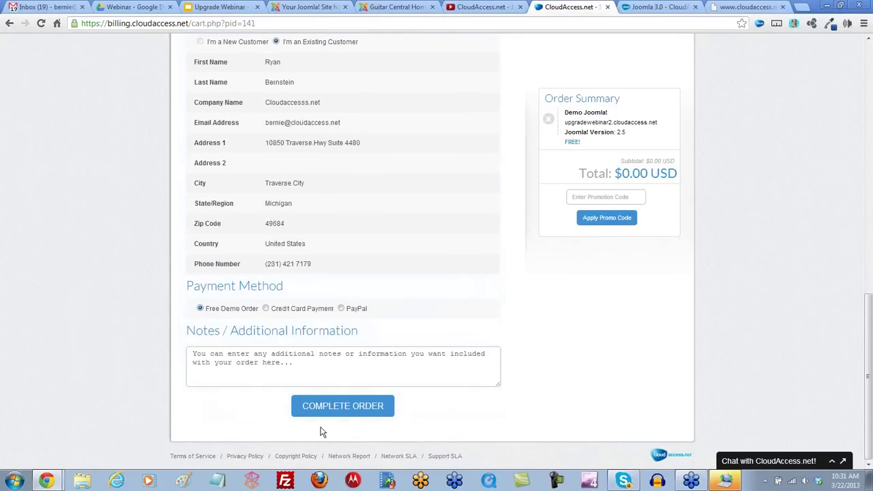
pyautogui.click(345, 408)
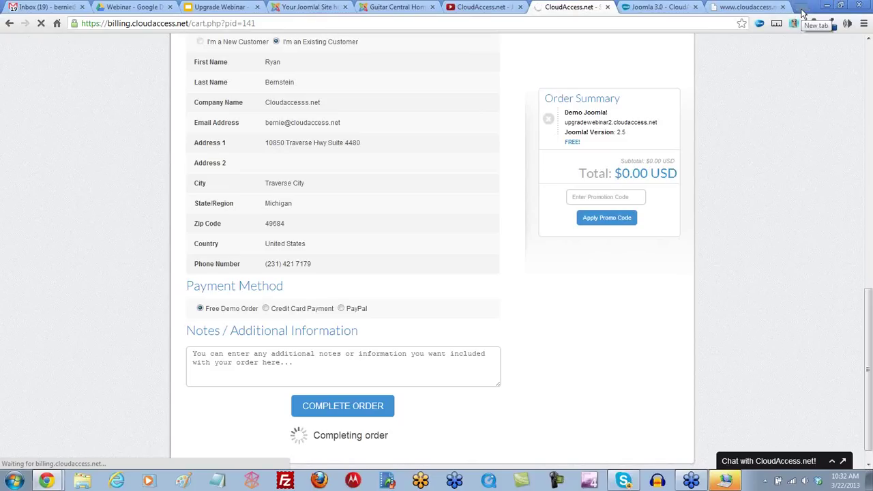
pyautogui.click(802, 13)
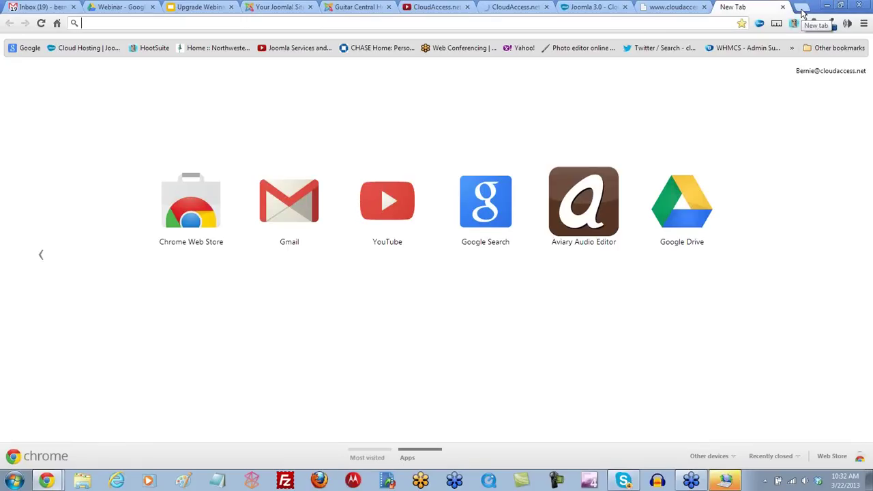
# Step: Go to extensions.joomla.org and search the directory for 'akeeba'
pyautogui.write('extensions.joomla.org')
pyautogui.press('Return')
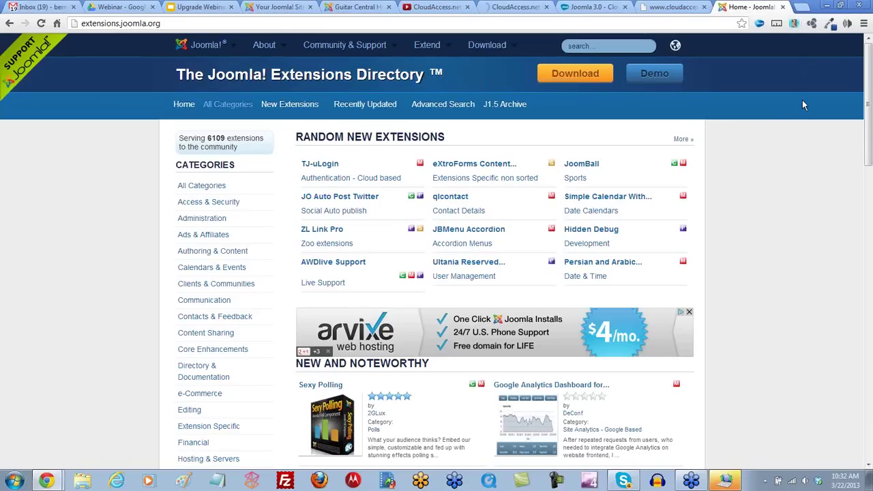
pyautogui.click(599, 47)
pyautogui.write('akeeba')
pyautogui.press('Return')
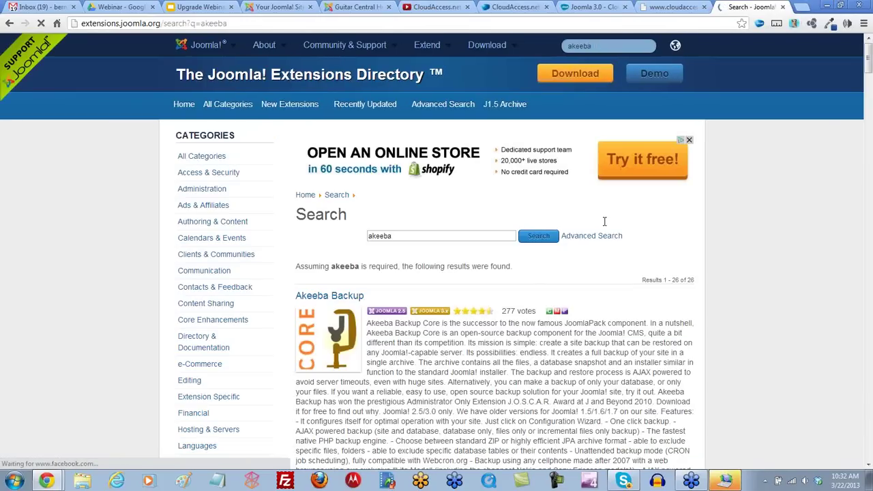
# Step: Open the Akeeba Backup extension listing from the search results
pyautogui.scroll(-3, 615, 287)
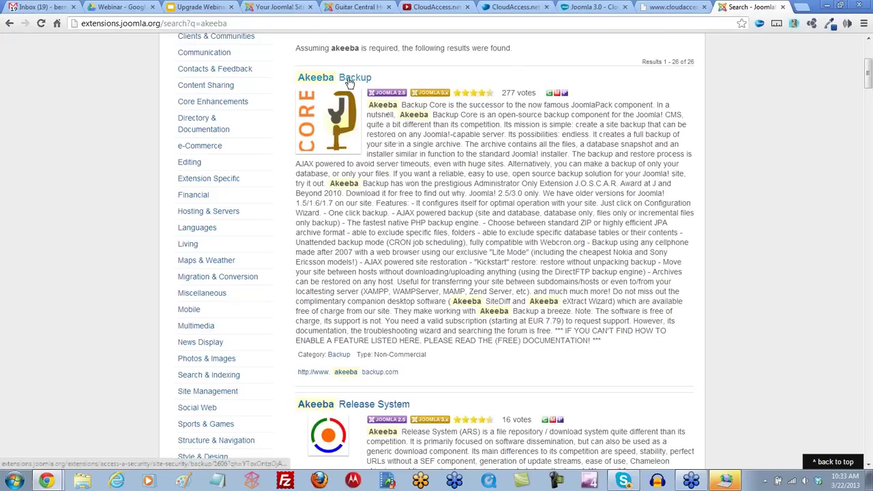
pyautogui.moveTo(425, 354); pyautogui.dragTo(374, 354)
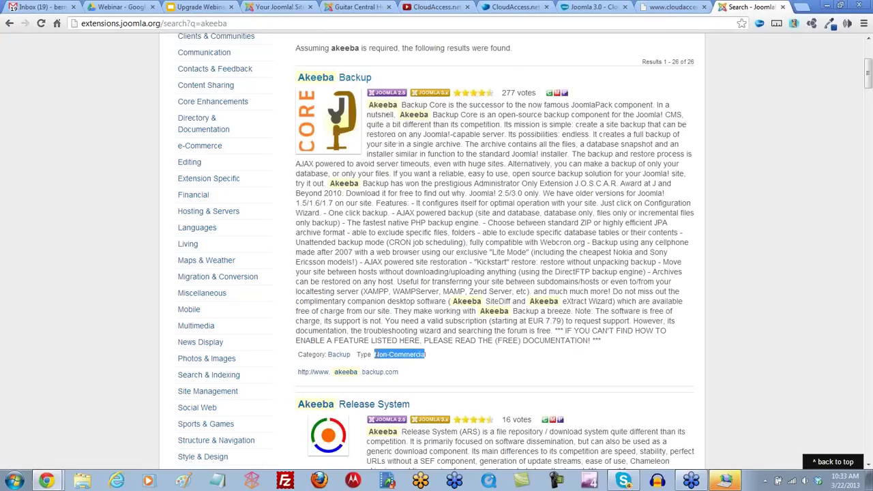
pyautogui.click(404, 363)
pyautogui.click(353, 82)
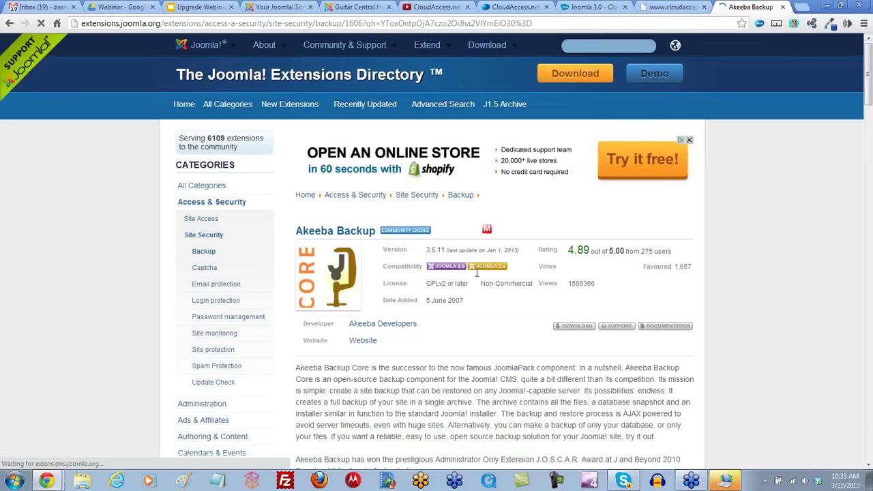
# Step: Go to the developer's download page and list the available Akeeba Backup versions
pyautogui.scroll(-1, 478, 274)
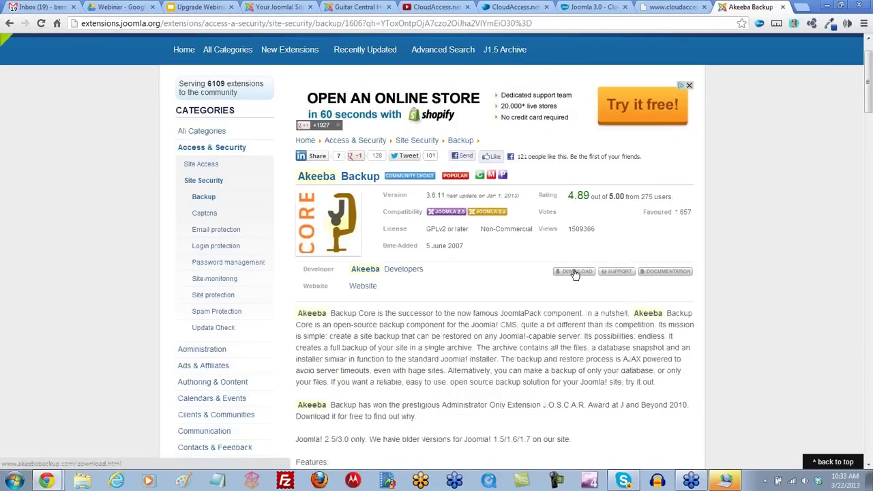
pyautogui.click(575, 272)
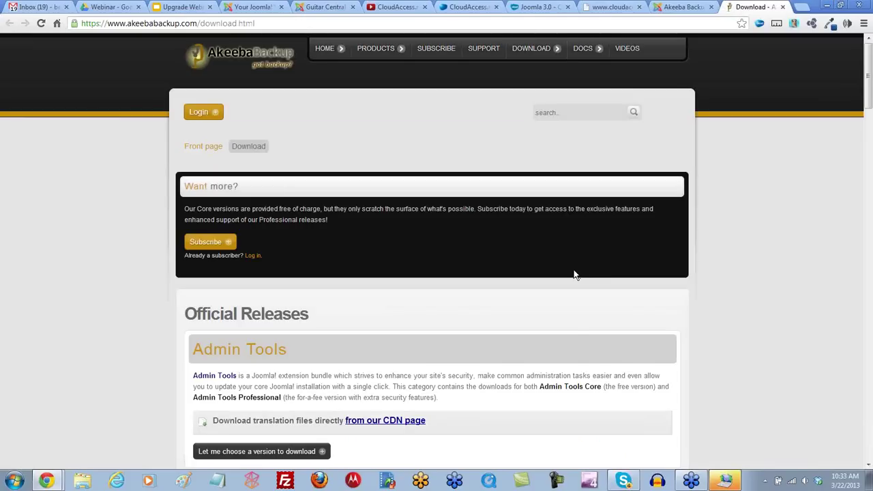
pyautogui.scroll(-5, 574, 274)
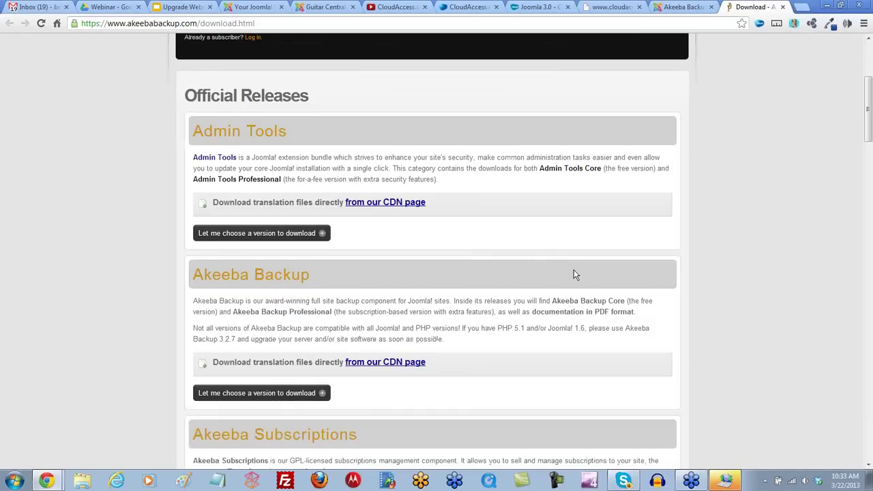
pyautogui.scroll(-4, 574, 275)
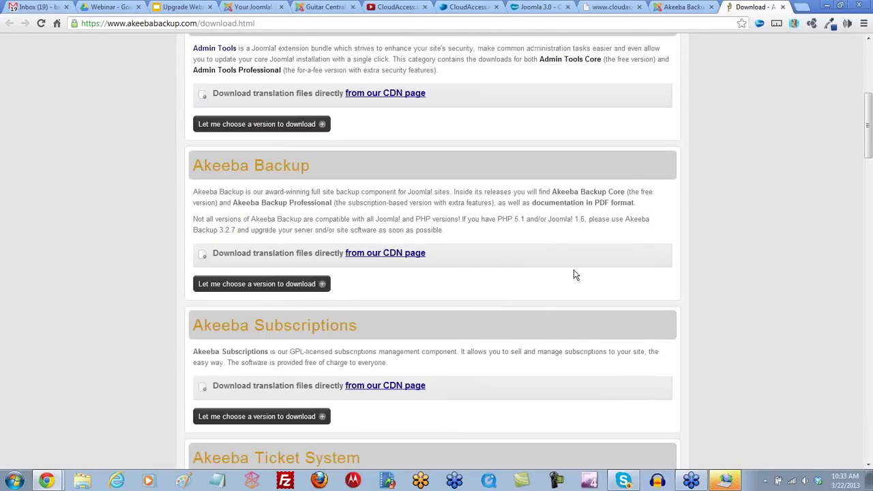
pyautogui.scroll(-1, 573, 274)
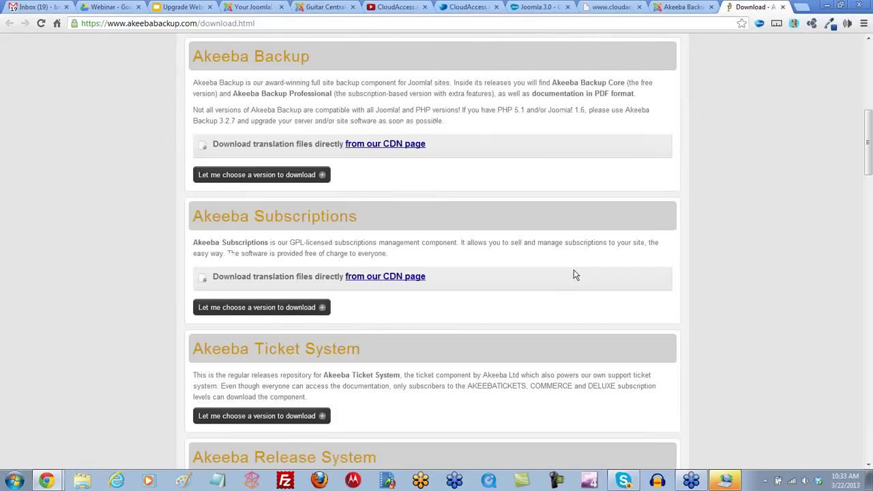
pyautogui.click(265, 176)
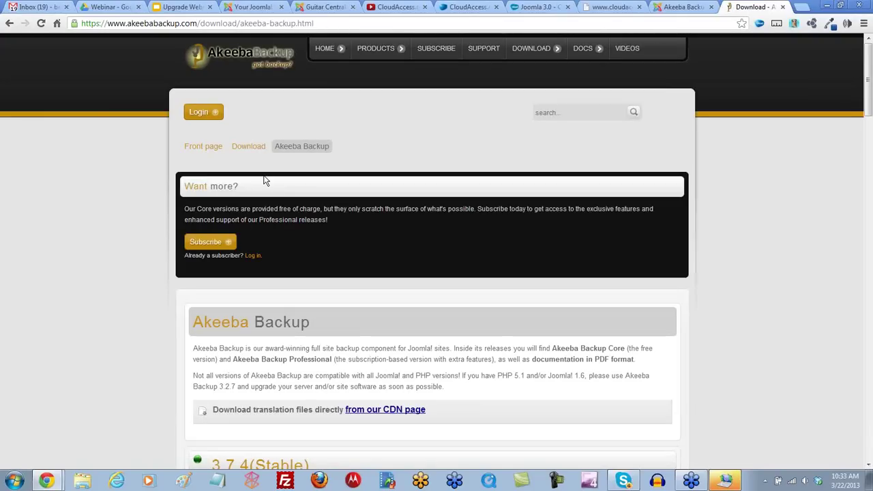
# Step: Open the 3.7.4 (Stable) release downloads, noting the Joomla 2.5.6 or later requirement
pyautogui.scroll(-3, 487, 238)
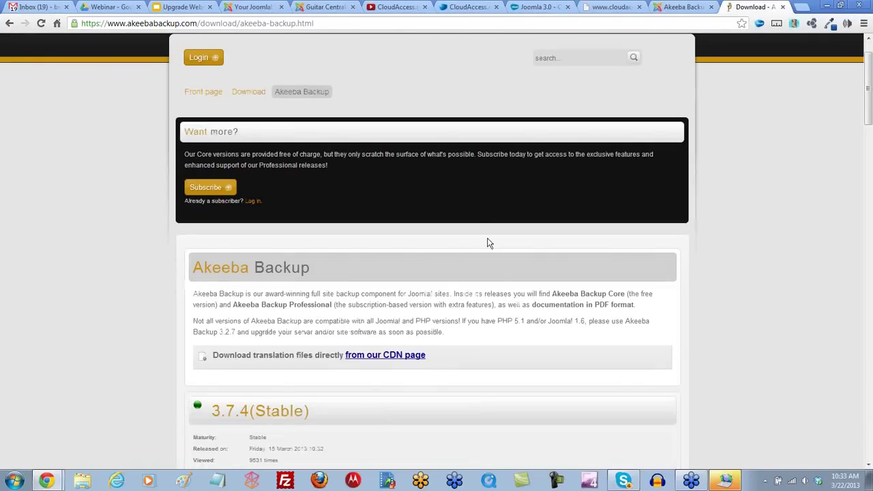
pyautogui.scroll(-2, 488, 243)
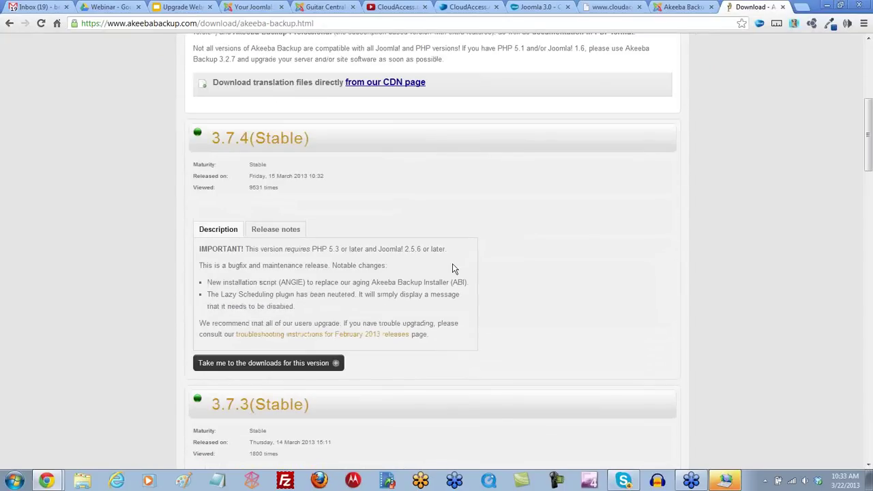
pyautogui.moveTo(447, 249); pyautogui.dragTo(379, 249)
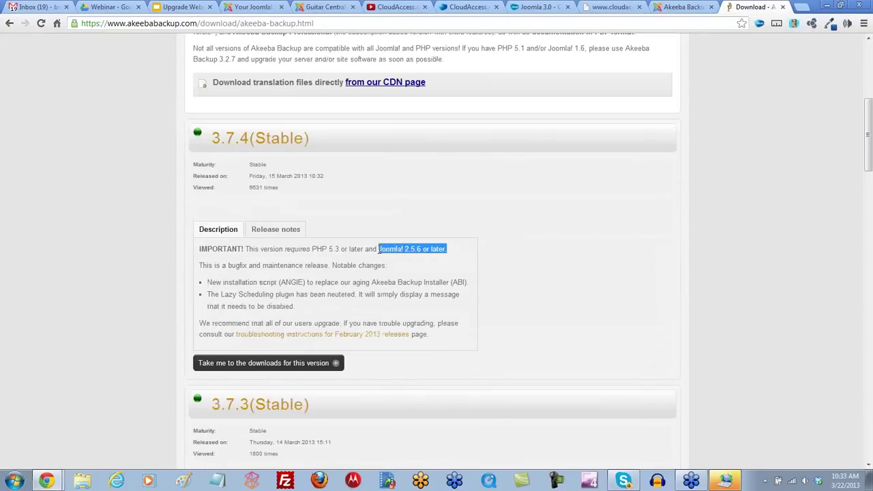
pyautogui.click(266, 143)
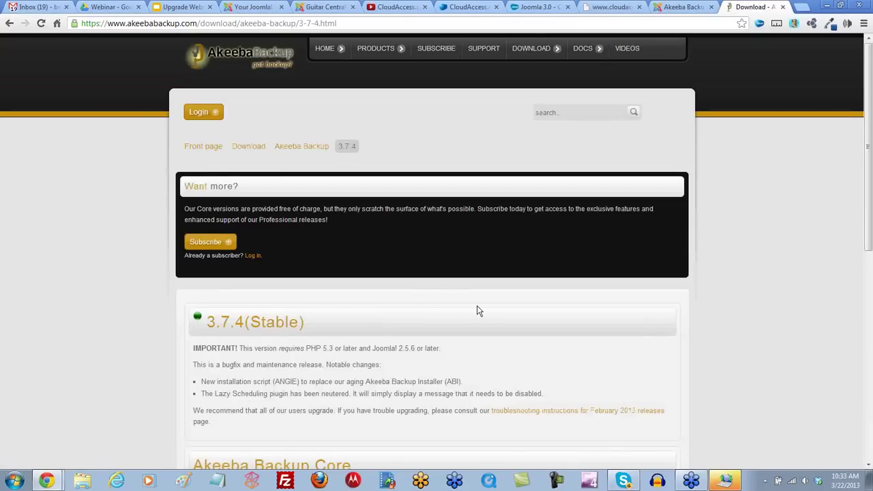
pyautogui.scroll(-3, 477, 311)
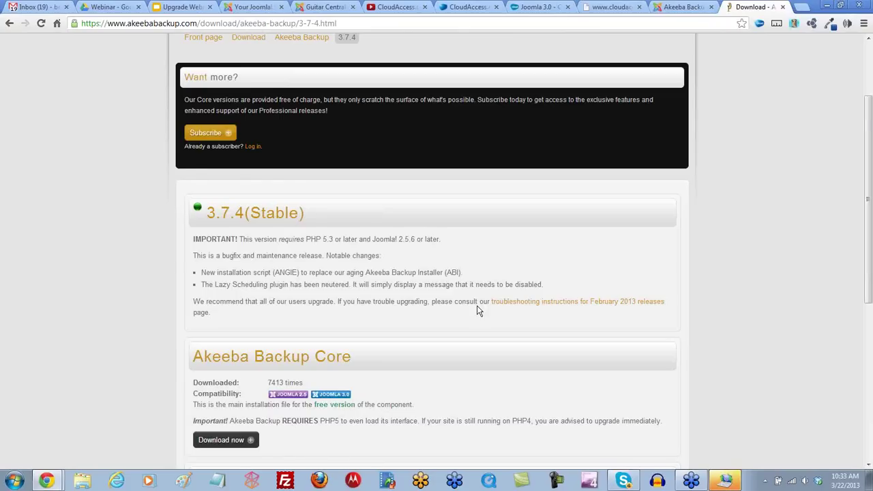
pyautogui.scroll(-2, 477, 311)
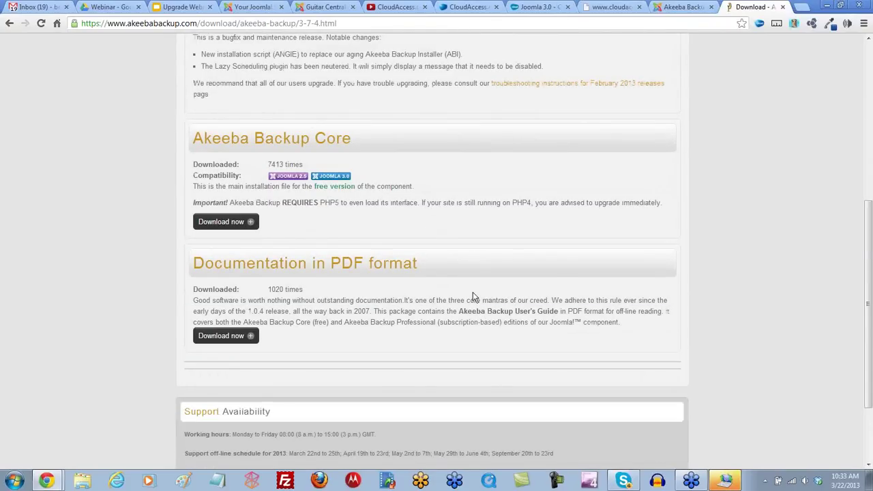
# Step: Save the Akeeba Backup Core package com_akeeba-3.7.4-core.zip into the Downloads folder
pyautogui.click(216, 225)
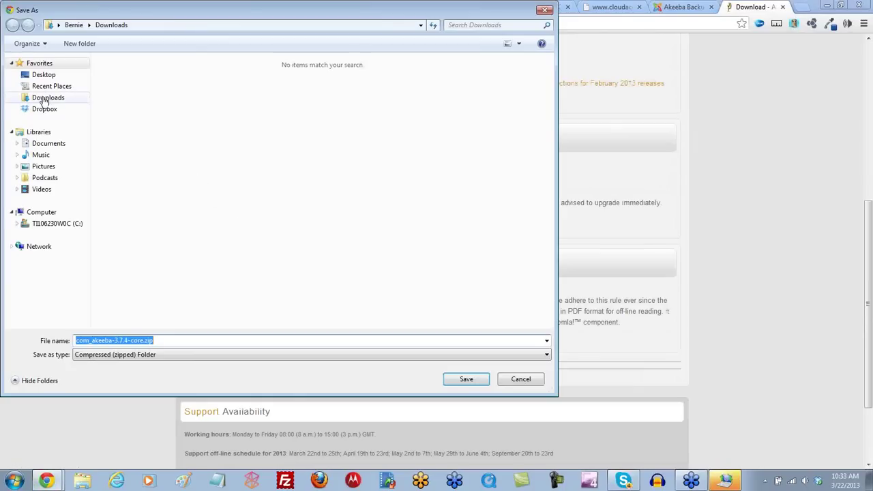
pyautogui.click(43, 99)
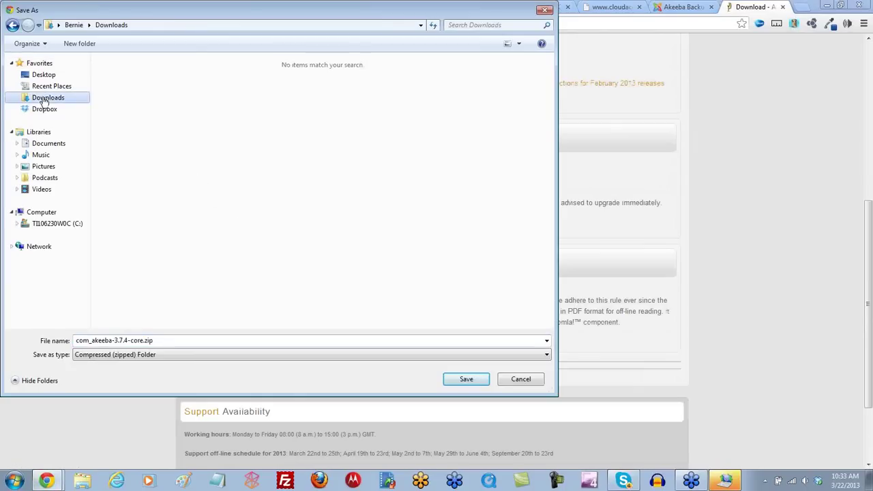
pyautogui.doubleClick(154, 339)
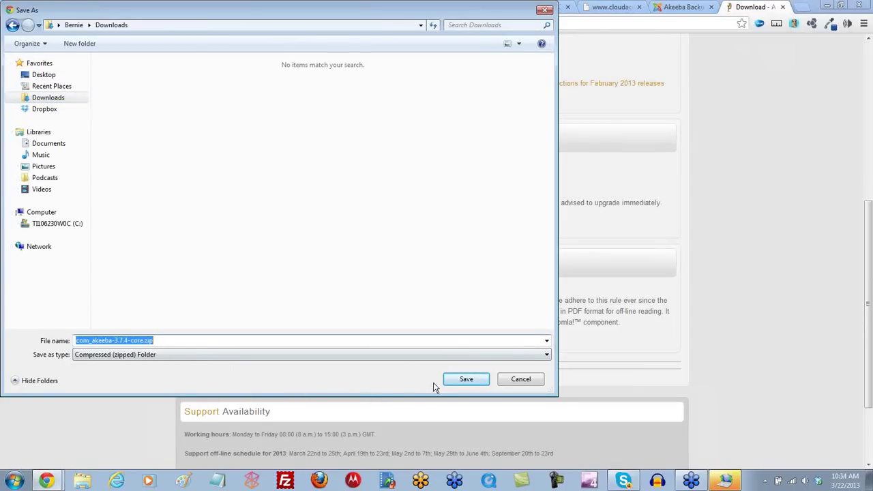
pyautogui.click(461, 381)
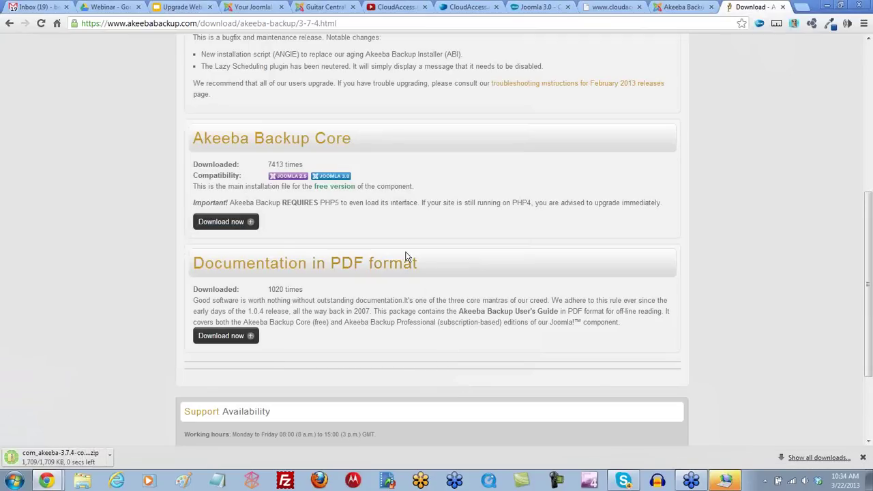
pyautogui.scroll(1, 409, 256)
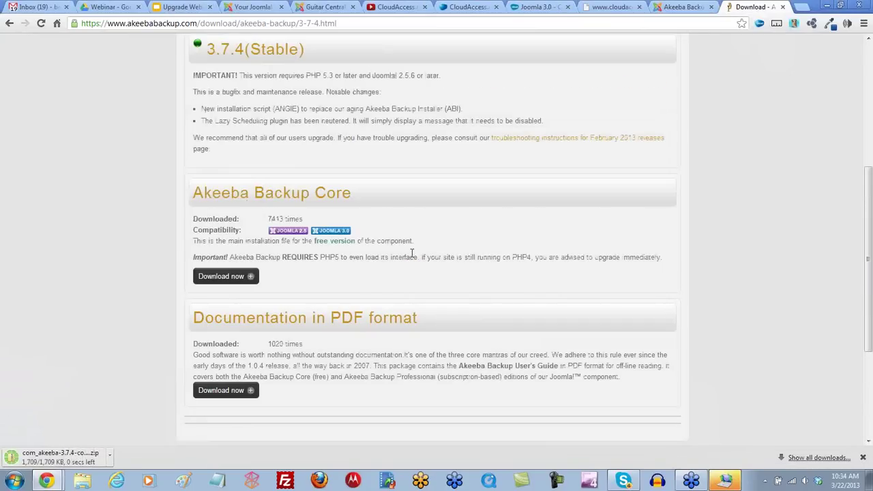
pyautogui.scroll(4, 411, 253)
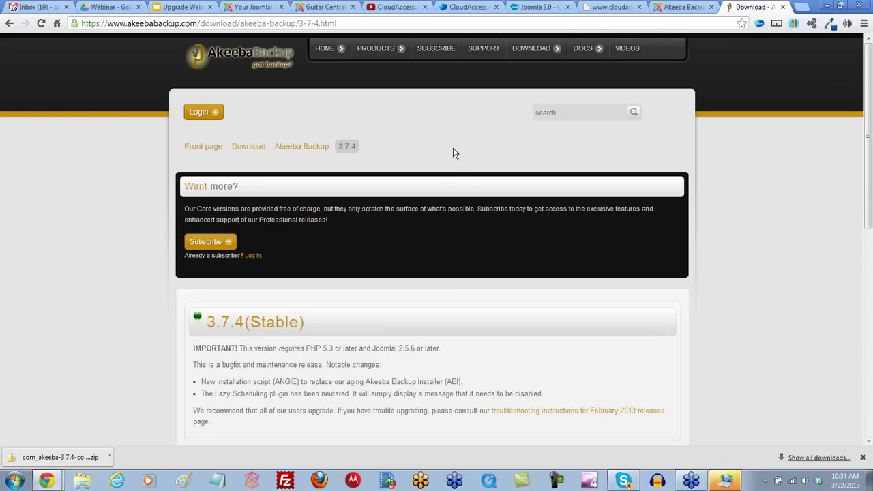
pyautogui.click(682, 9)
pyautogui.click(750, 7)
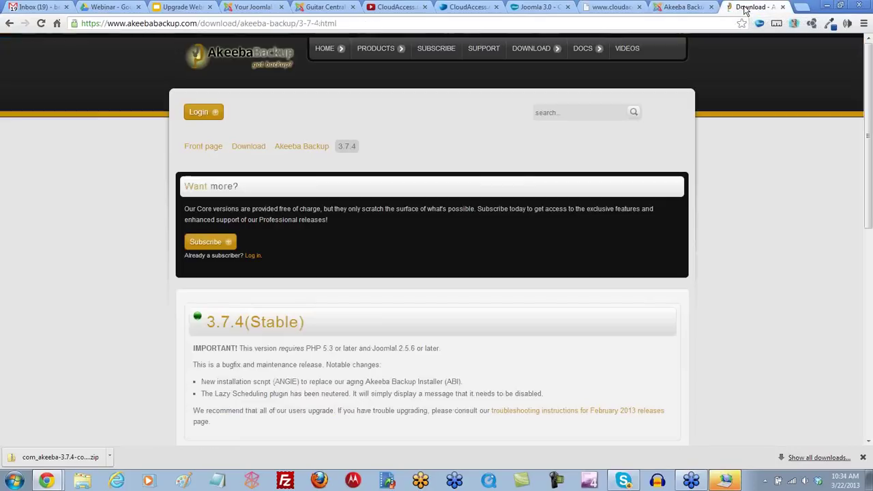
# Step: Go back from the Akeeba Backup versions list to the Akeeba Kickstart download page
pyautogui.click(9, 23)
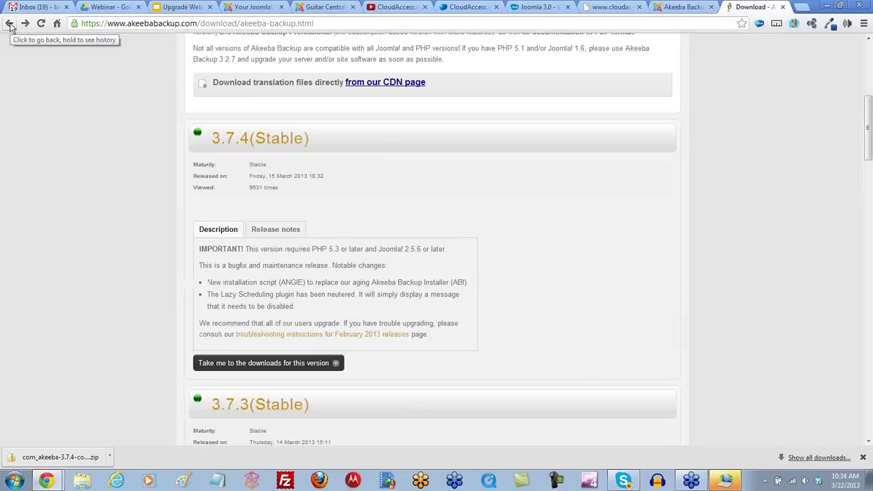
pyautogui.scroll(5, 293, 198)
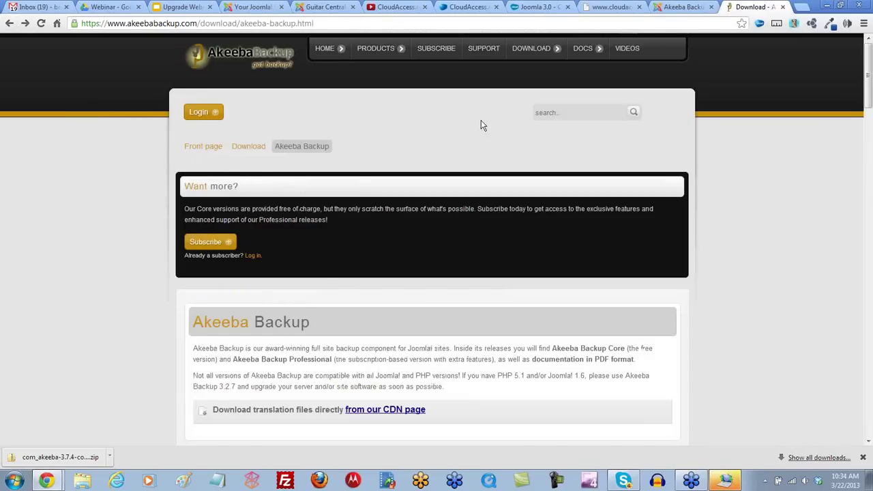
pyautogui.moveTo(539, 47)
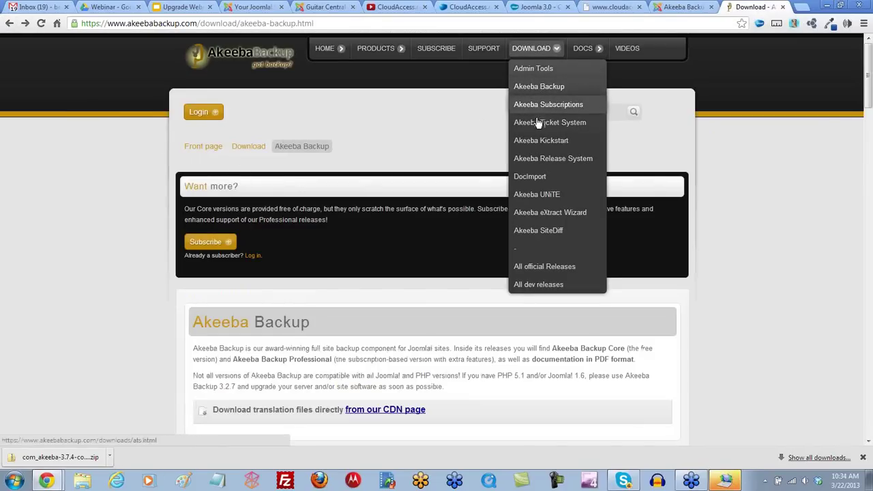
pyautogui.click(554, 147)
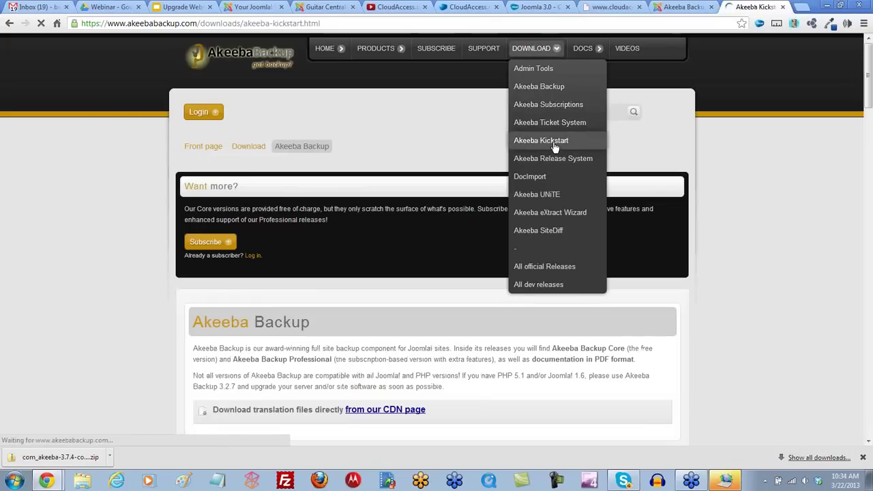
# Step: Browse the Kickstart releases and open the 3.6.0 (Stable) release page
pyautogui.scroll(-1, 456, 256)
pyautogui.scroll(-1, 457, 255)
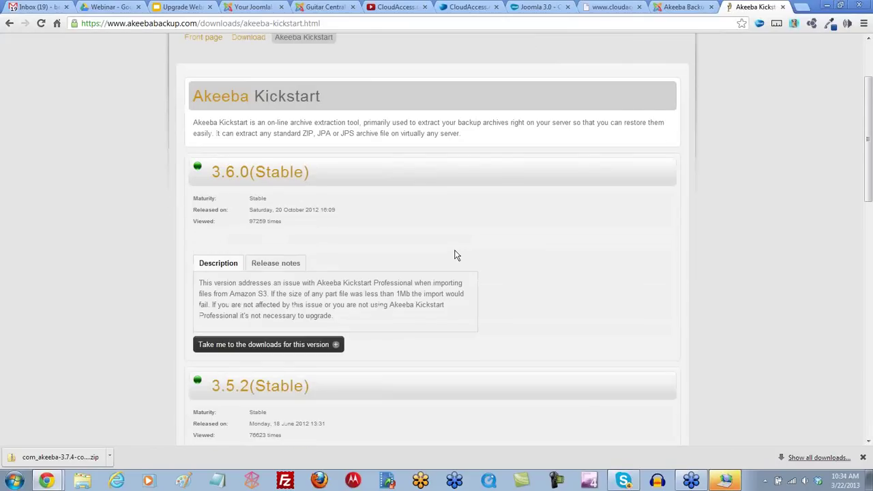
pyautogui.scroll(-1, 456, 255)
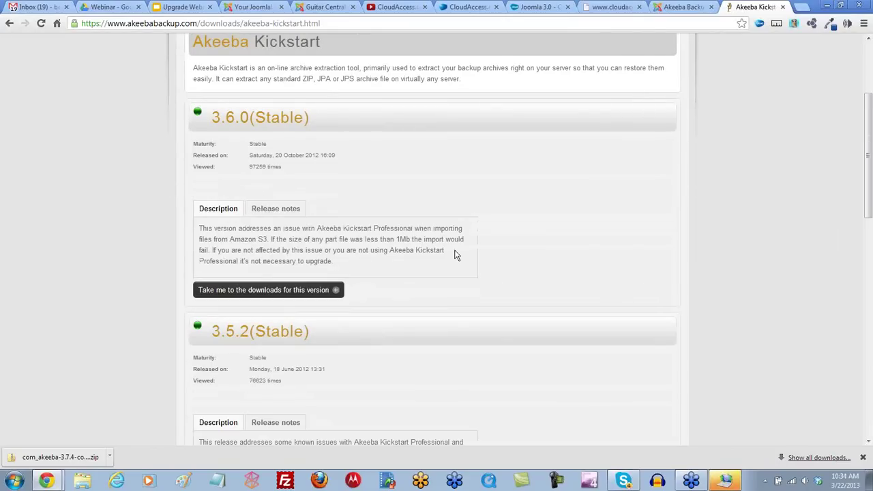
pyautogui.scroll(-1, 456, 255)
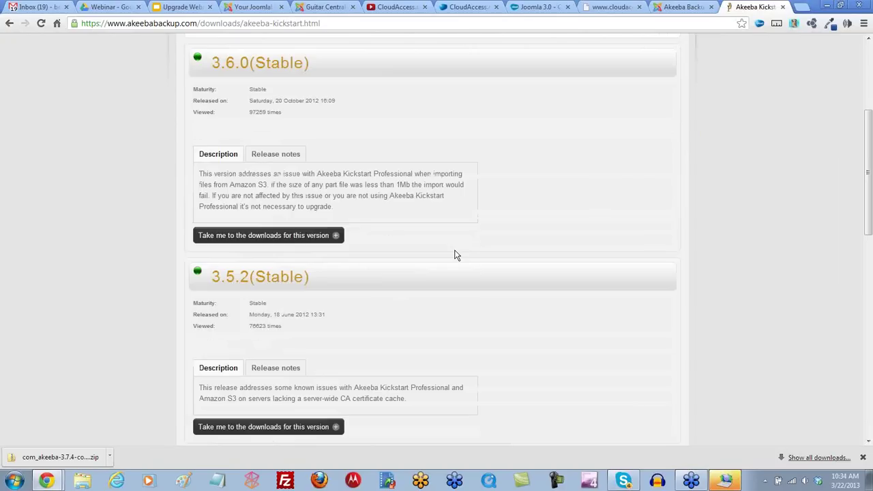
pyautogui.scroll(-2, 456, 255)
pyautogui.scroll(2, 456, 255)
pyautogui.scroll(1, 456, 255)
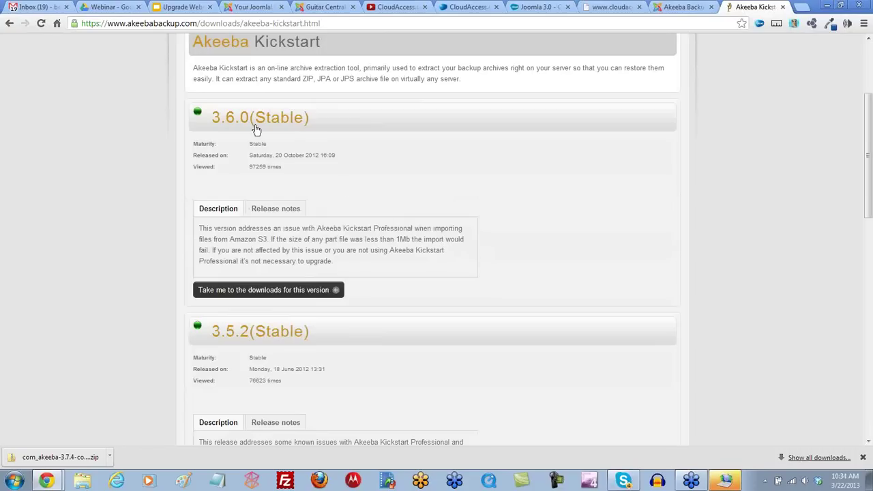
pyautogui.click(251, 292)
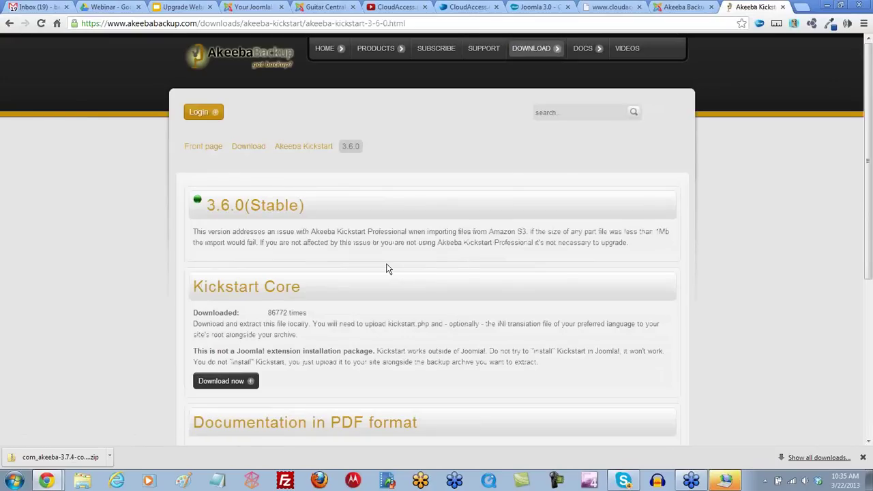
# Step: Download the Kickstart Core package as kickstart-core-3.6.0.zip into the Downloads folder
pyautogui.scroll(-2, 386, 268)
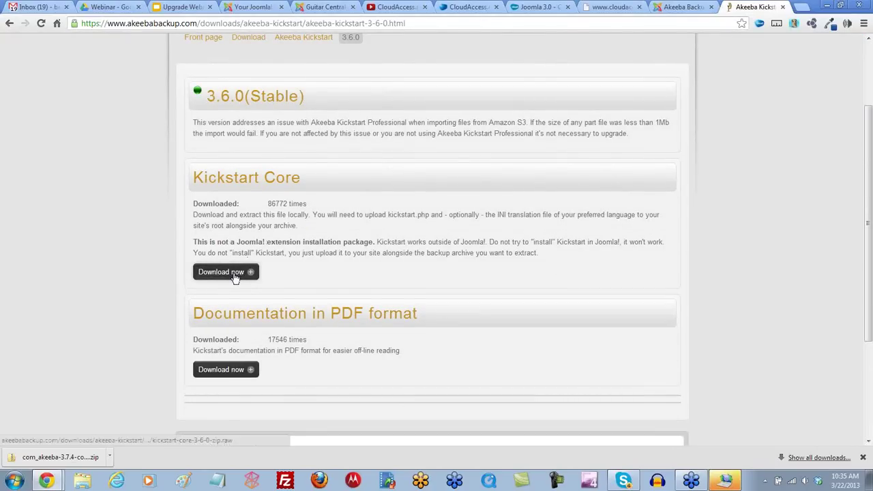
pyautogui.click(226, 271)
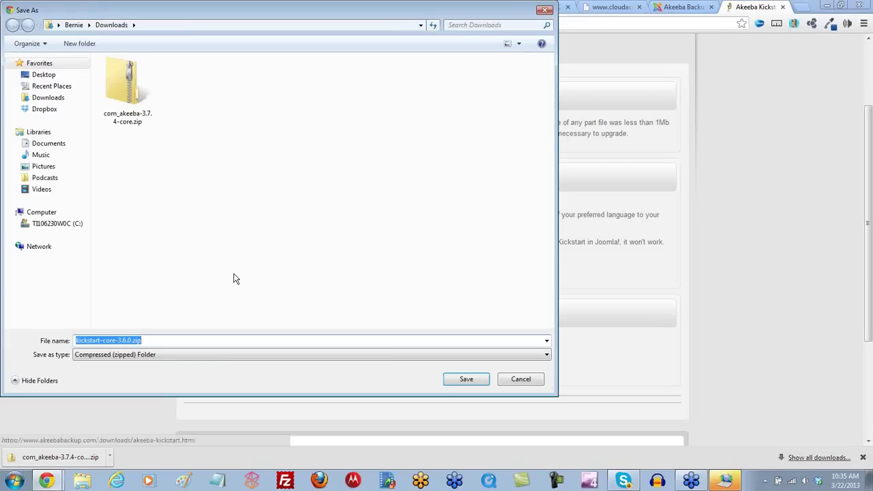
pyautogui.click(151, 341)
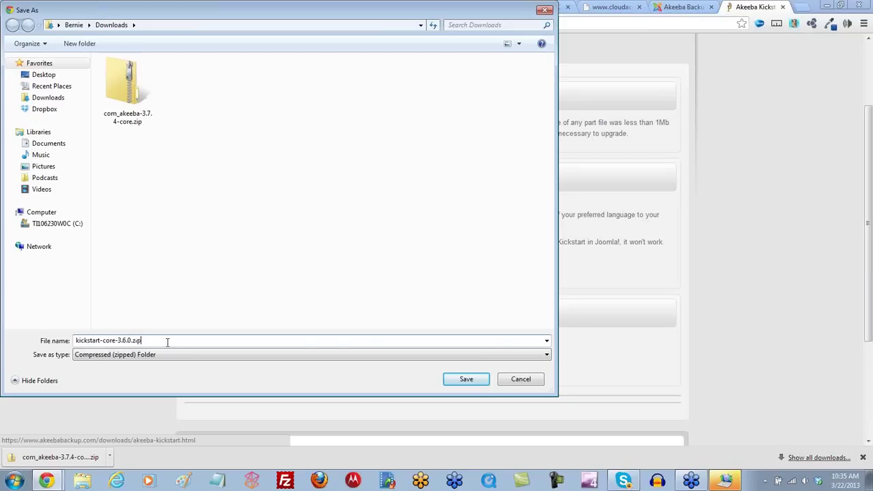
pyautogui.click(467, 379)
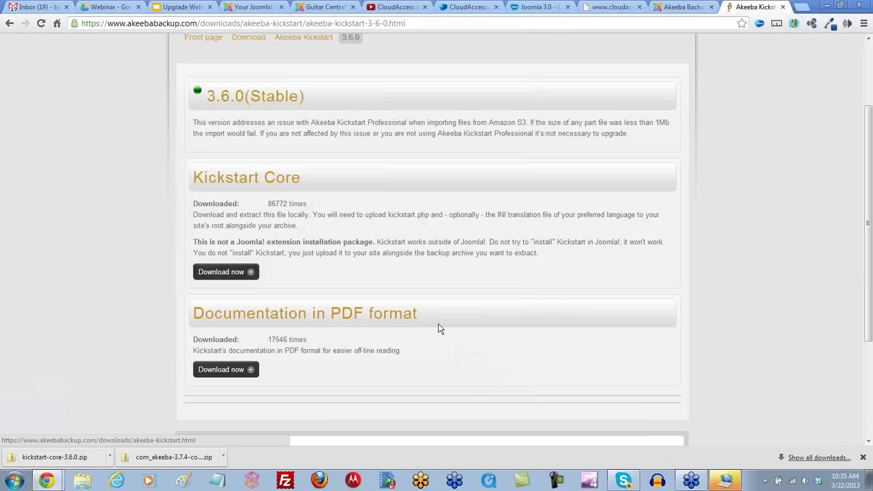
pyautogui.scroll(2, 425, 308)
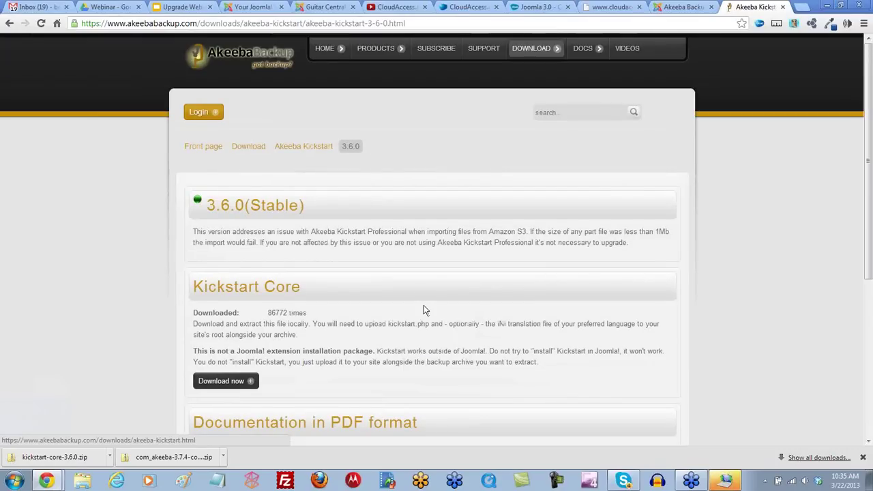
# Step: Open Extensions > Extension Manager in the Guitar Central Joomla administrator
pyautogui.click(318, 8)
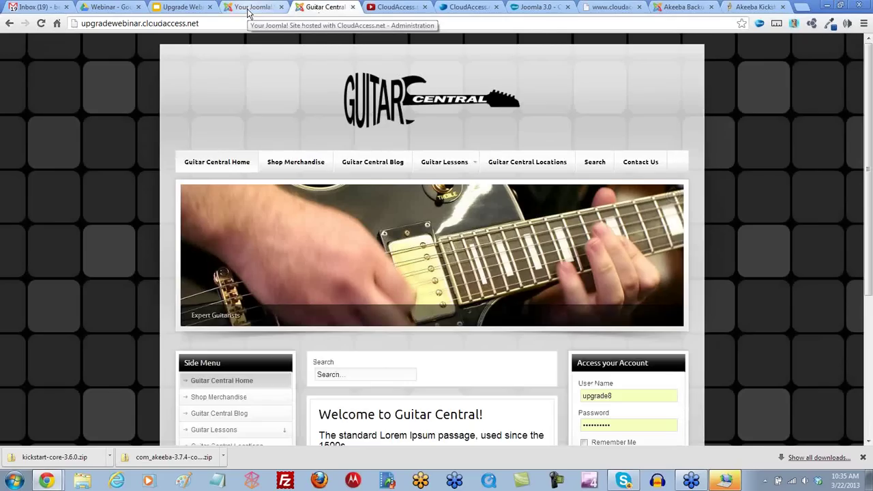
pyautogui.click(249, 8)
pyautogui.moveTo(215, 76)
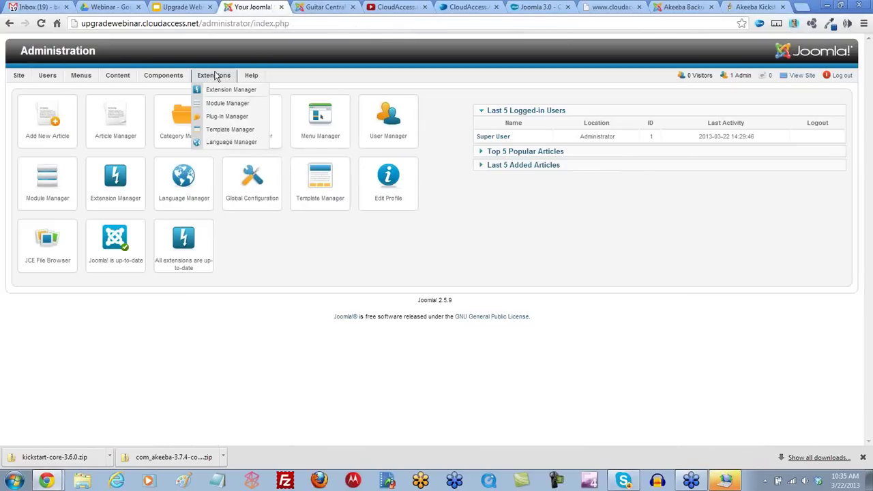
pyautogui.click(215, 94)
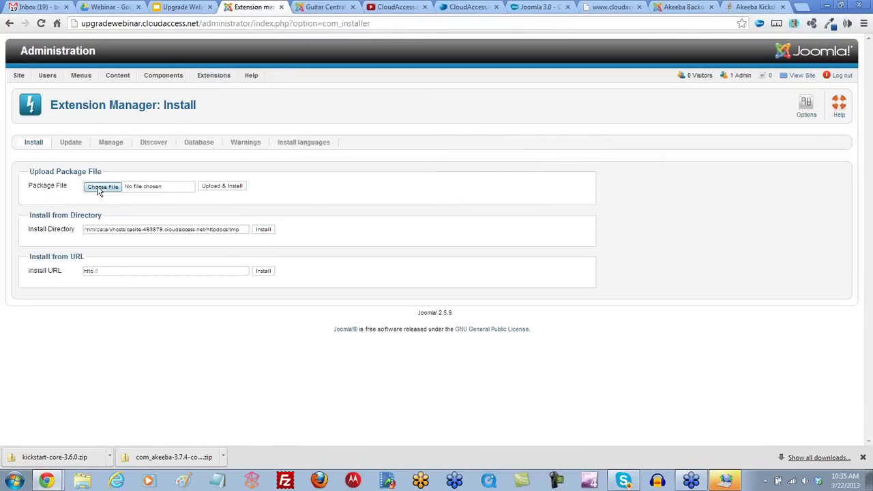
# Step: Upload and install com_akeeba-3.7.4-core.zip from the Downloads folder
pyautogui.click(101, 188)
pyautogui.click(42, 98)
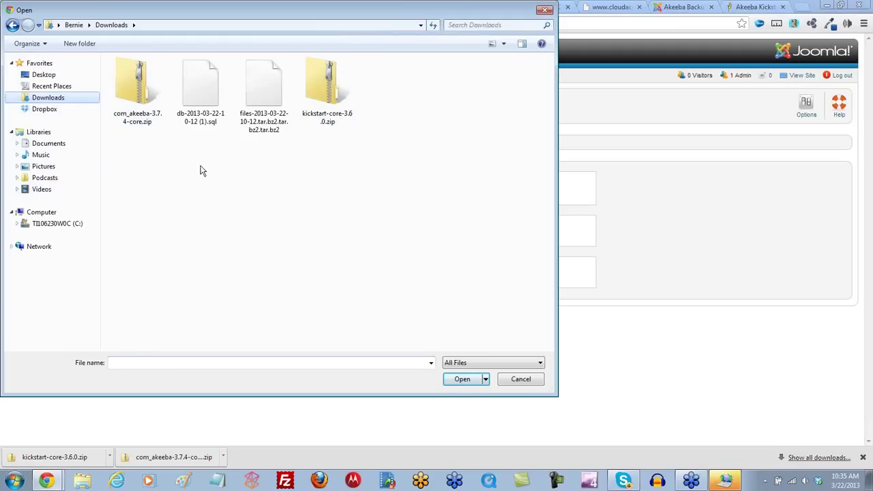
pyautogui.doubleClick(140, 92)
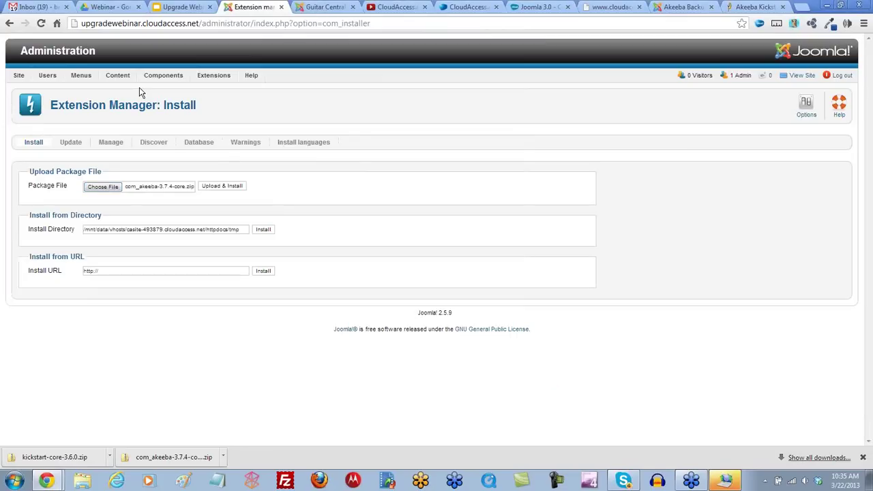
pyautogui.click(234, 190)
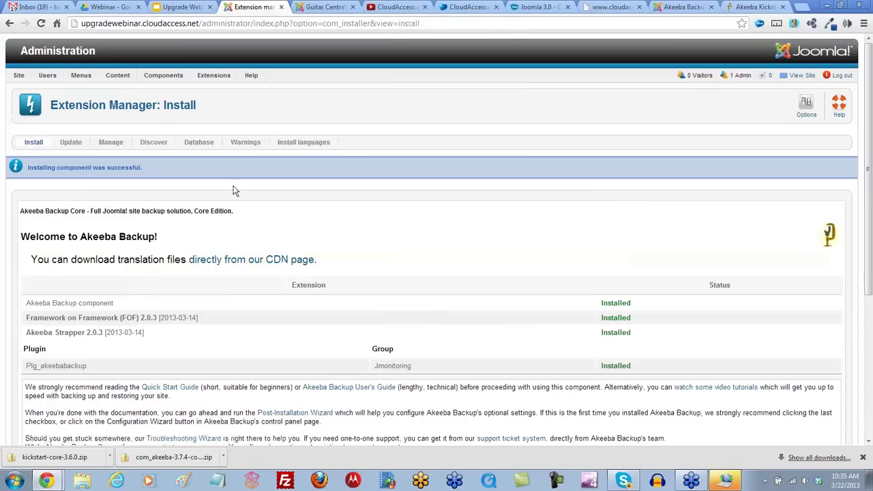
pyautogui.moveTo(164, 76)
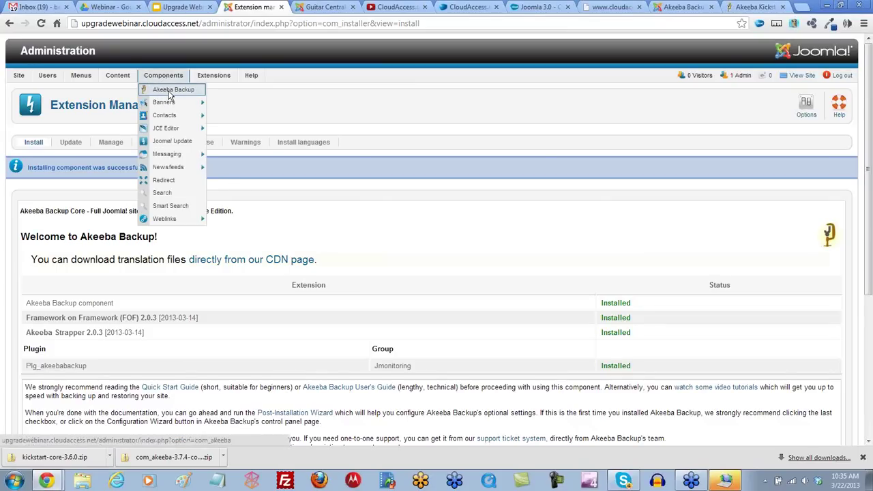
# Step: Open Akeeba Backup, tick the licence, subscriber-support and untested-backup acknowledgements, and apply them
pyautogui.click(169, 95)
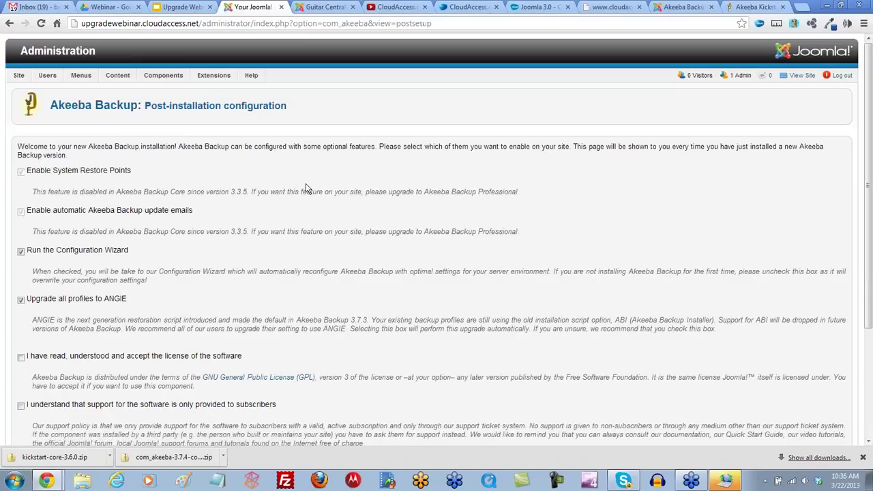
pyautogui.scroll(-3, 307, 188)
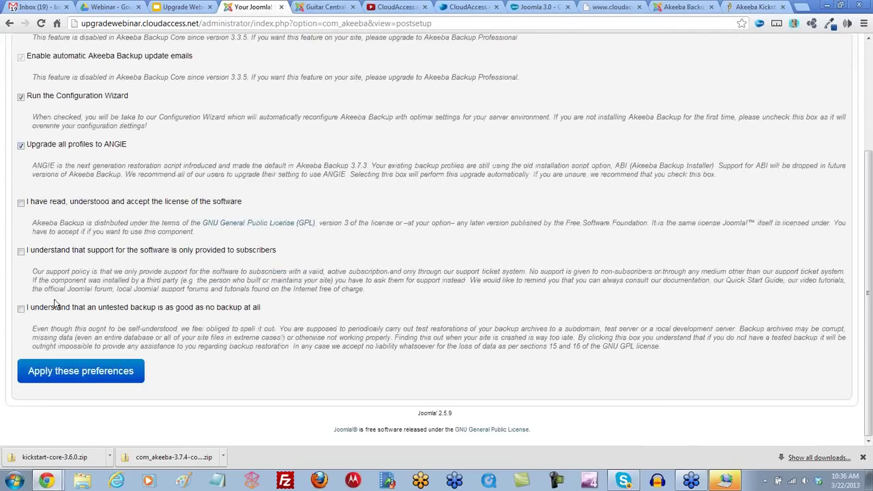
pyautogui.click(21, 203)
pyautogui.click(21, 252)
pyautogui.click(21, 308)
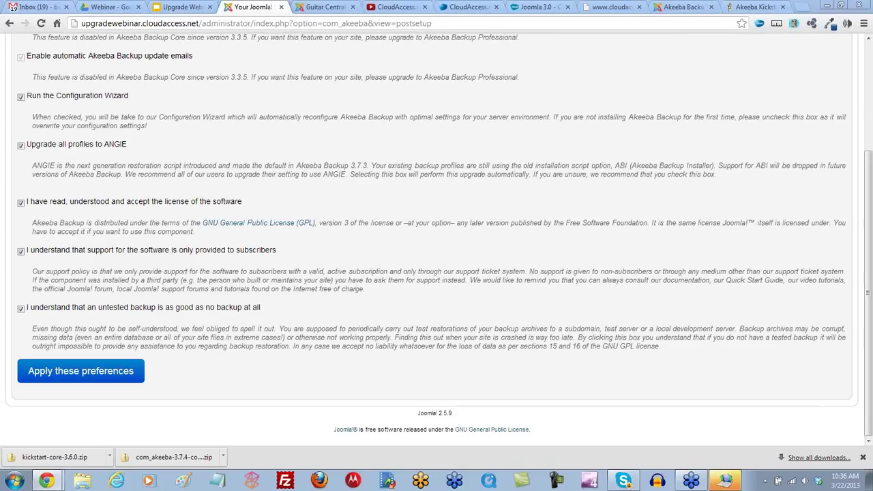
pyautogui.click(98, 374)
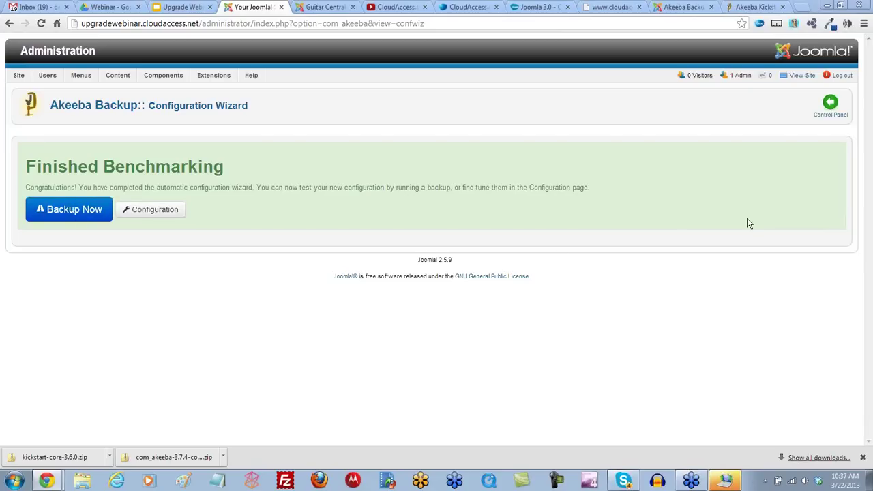
# Step: Once benchmarking finishes, go to the Akeeba Backup Control Panel
pyautogui.click(829, 107)
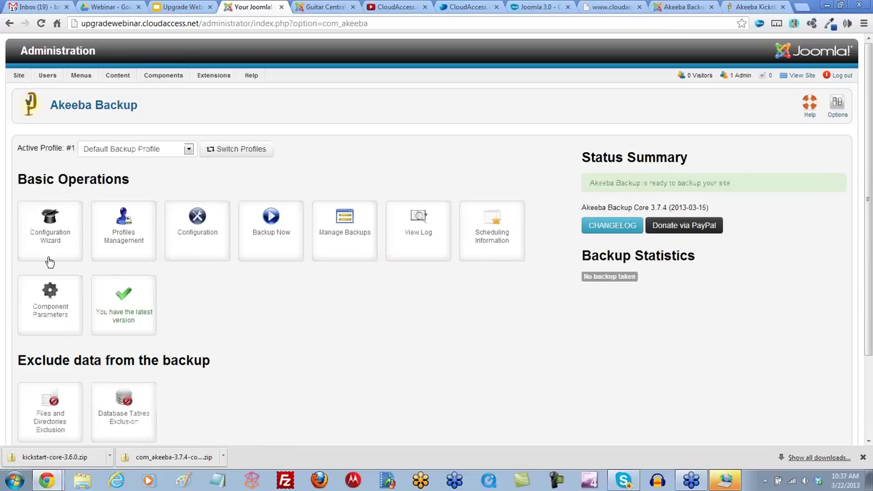
# Step: Start a backup of the site with the Default Backup Profile via Backup Now
pyautogui.scroll(-3, 251, 337)
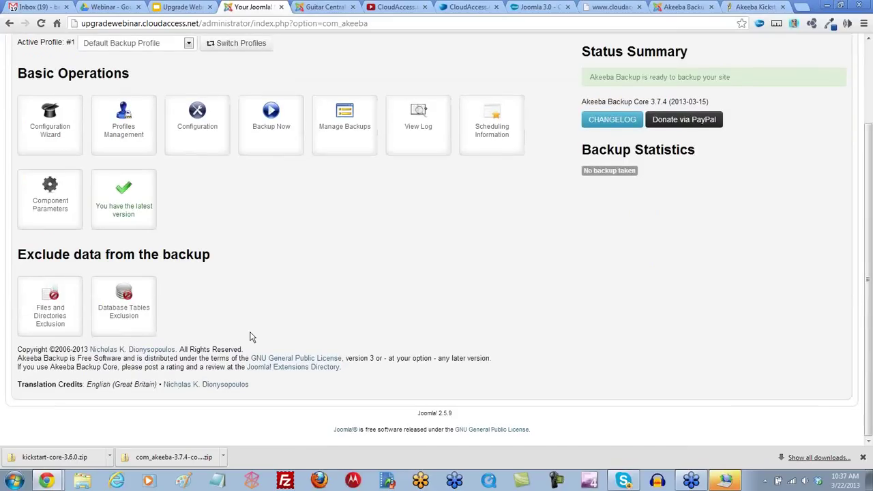
pyautogui.scroll(3, 253, 336)
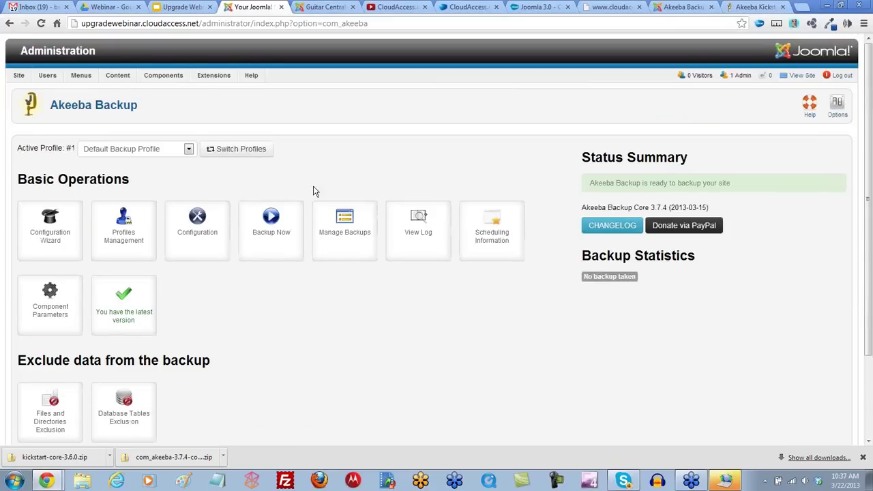
pyautogui.click(272, 220)
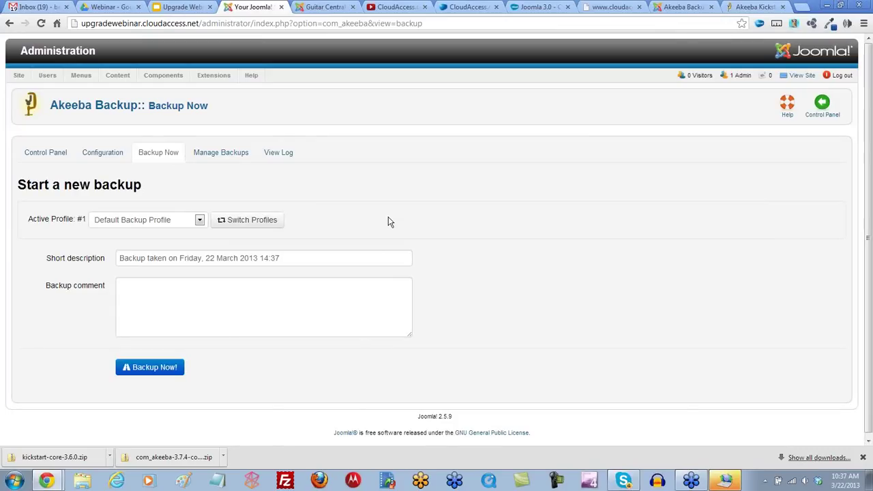
pyautogui.click(146, 368)
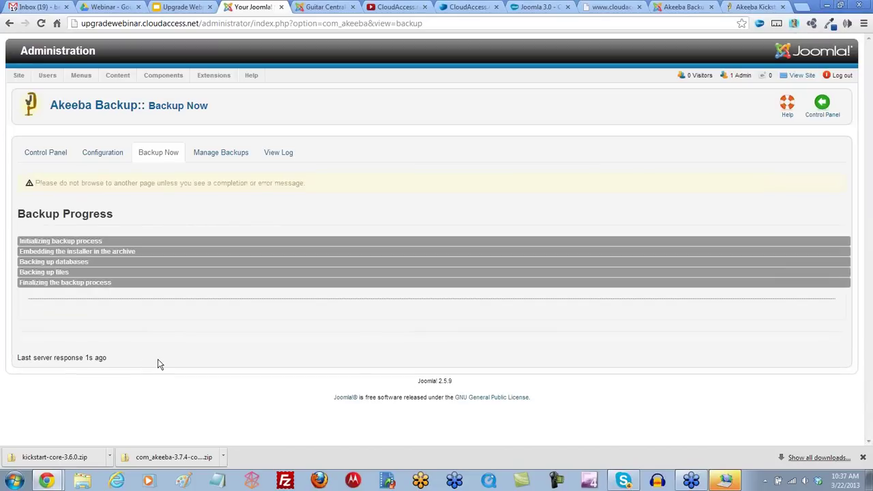
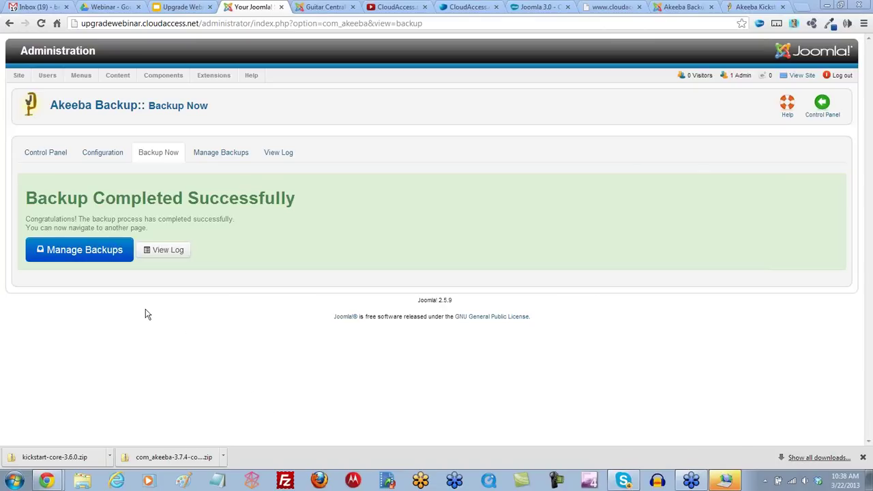
# Step: From Manage Backups, download Part 00 of the 22 March 2013 backup
pyautogui.click(107, 250)
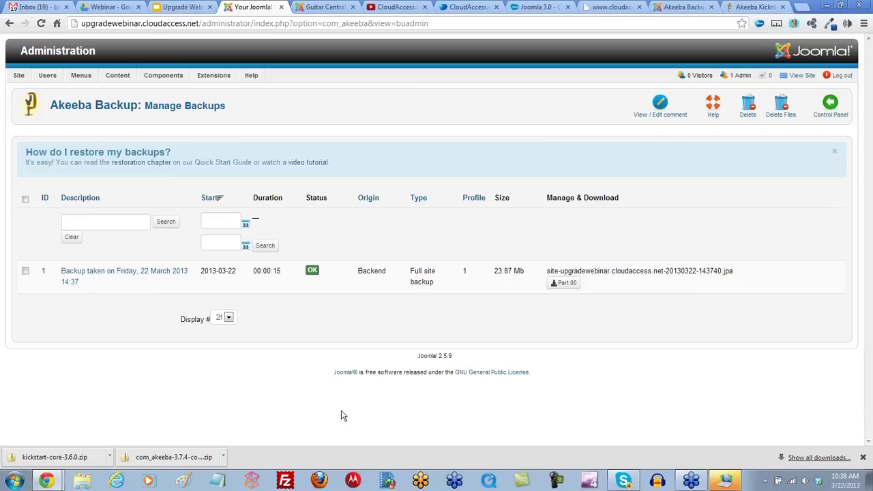
pyautogui.click(564, 285)
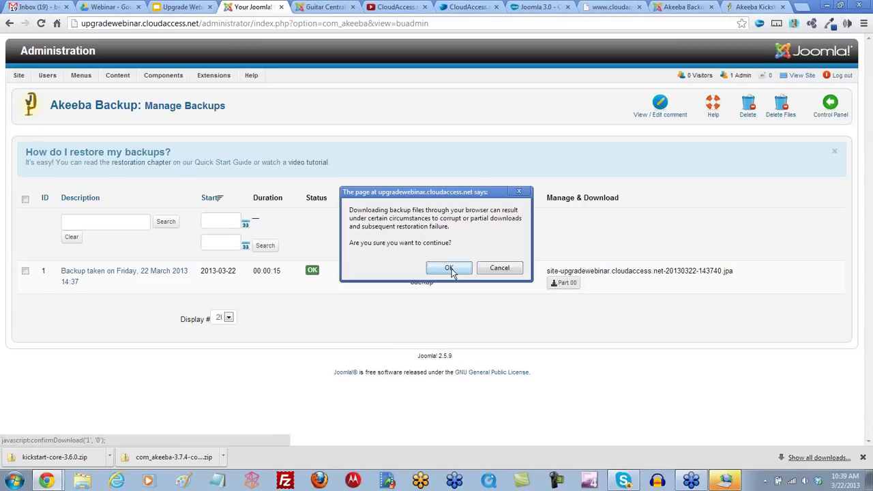
# Step: Accept the warning and save the backup as a JPA file in Downloads
pyautogui.click(449, 268)
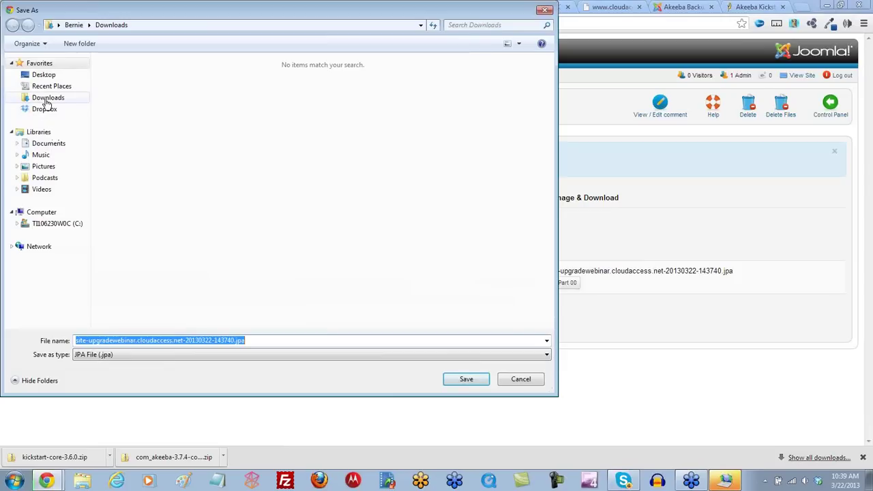
pyautogui.click(46, 100)
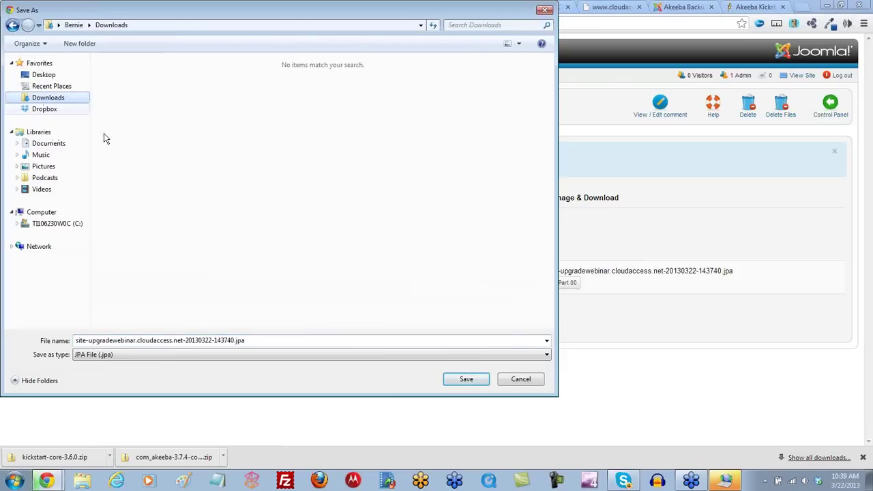
pyautogui.click(251, 343)
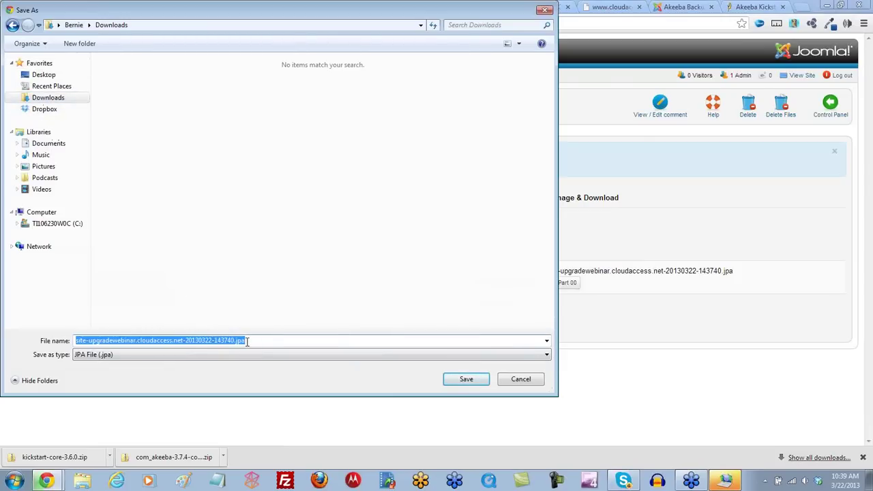
pyautogui.click(247, 343)
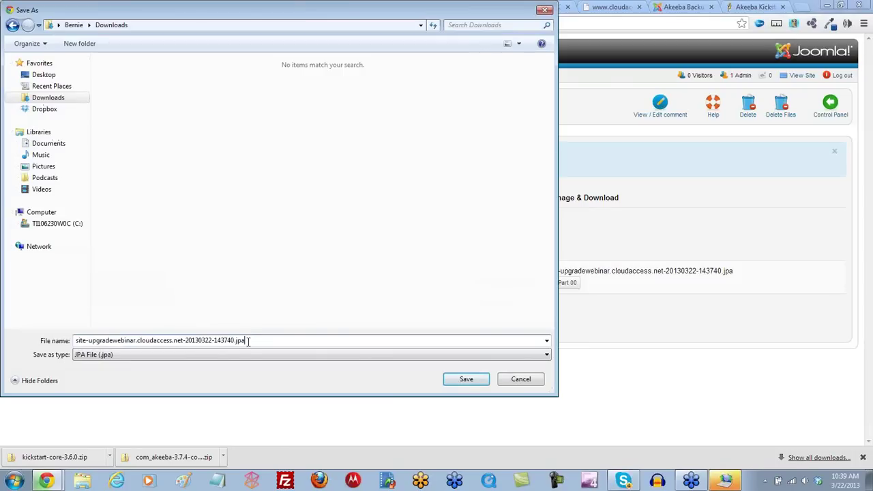
pyautogui.moveTo(247, 342); pyautogui.dragTo(239, 341)
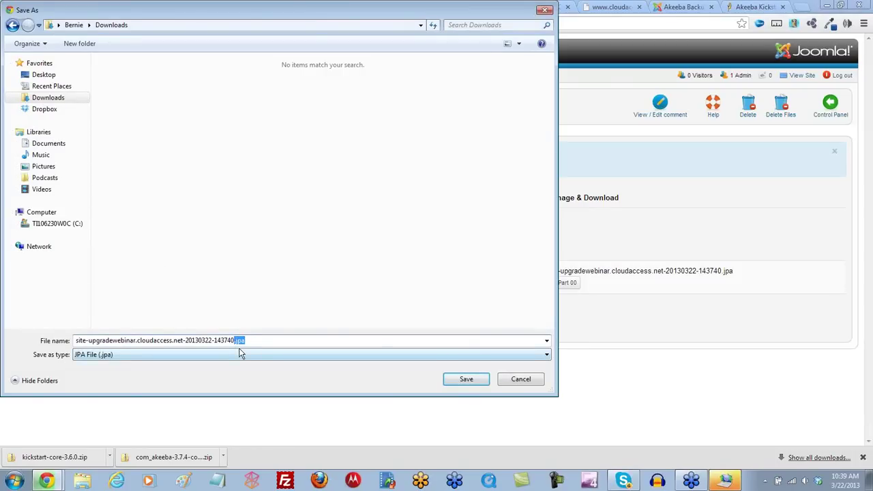
pyautogui.click(240, 352)
pyautogui.click(247, 341)
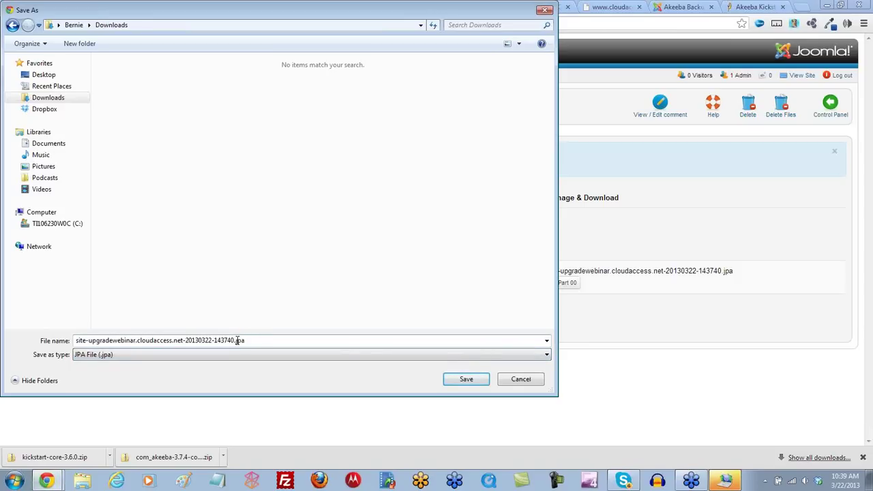
pyautogui.click(467, 379)
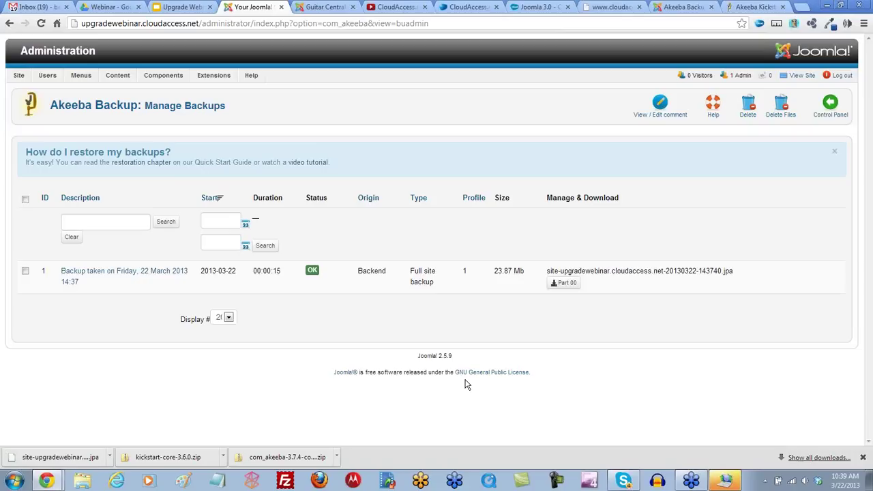
# Step: Bring up FileZilla, not yet connected, and nudge its window slightly up and left
pyautogui.click(285, 481)
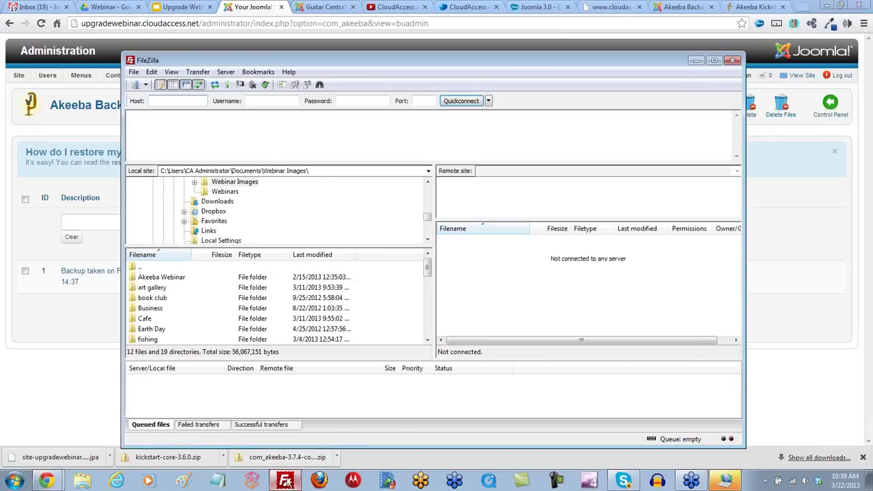
pyautogui.moveTo(332, 60); pyautogui.dragTo(311, 54)
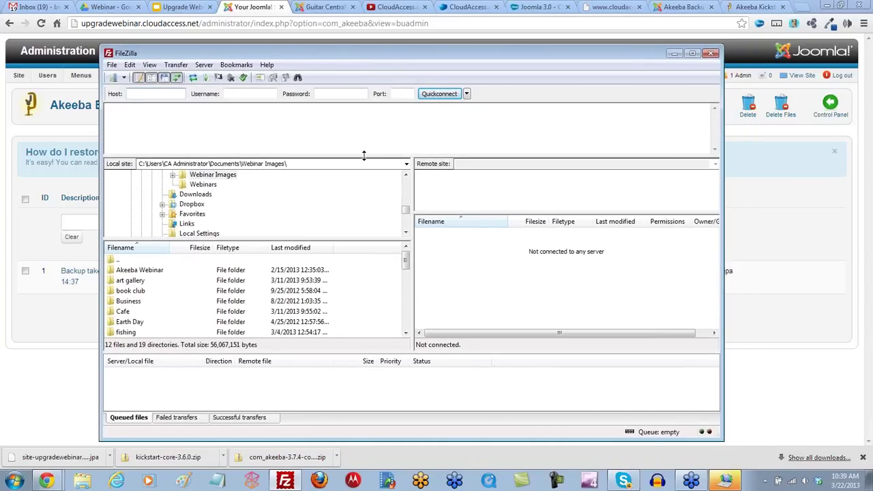
pyautogui.click(41, 8)
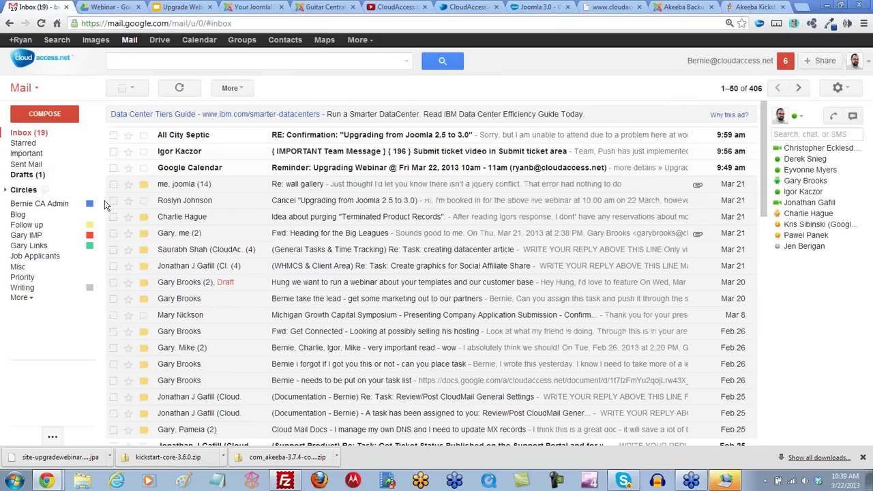
# Step: Open the 'Your Joomla! demo login information' email and follow its Site URL link
pyautogui.click(34, 134)
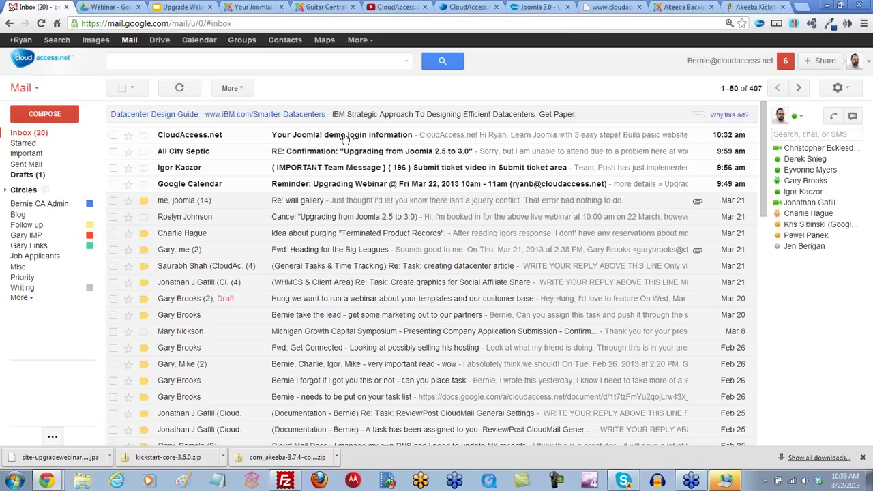
pyautogui.click(345, 137)
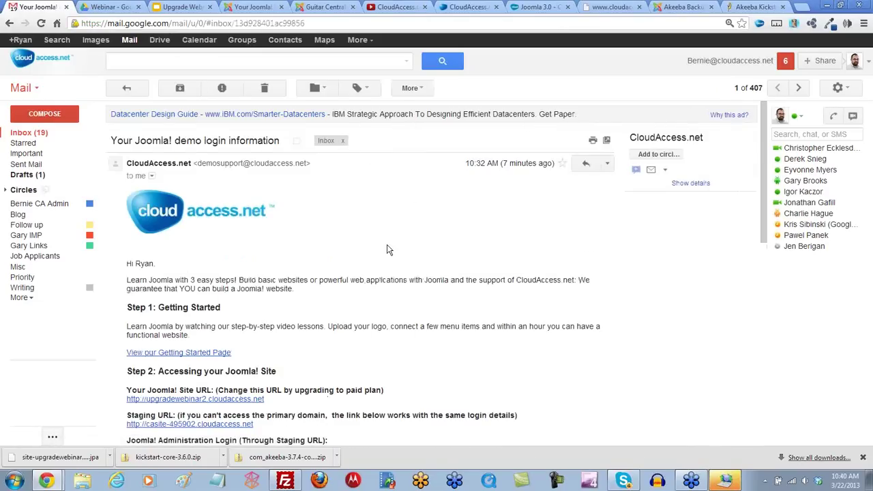
pyautogui.scroll(-3, 387, 250)
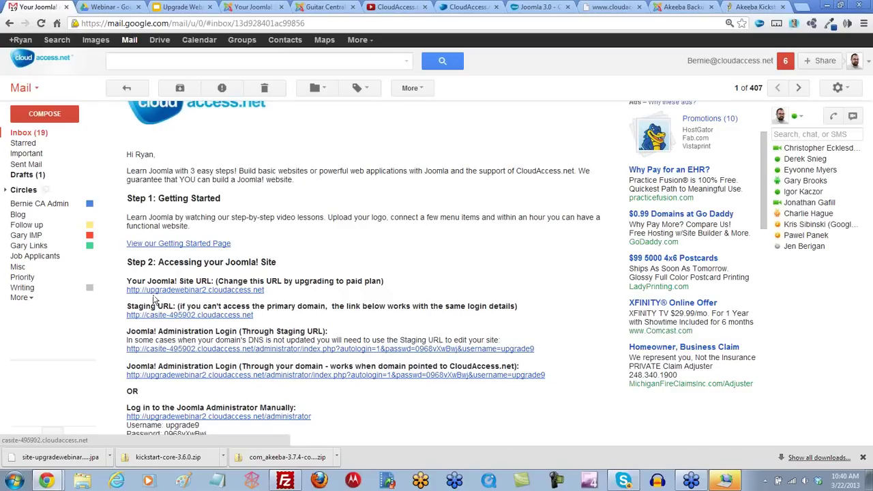
pyautogui.click(229, 290)
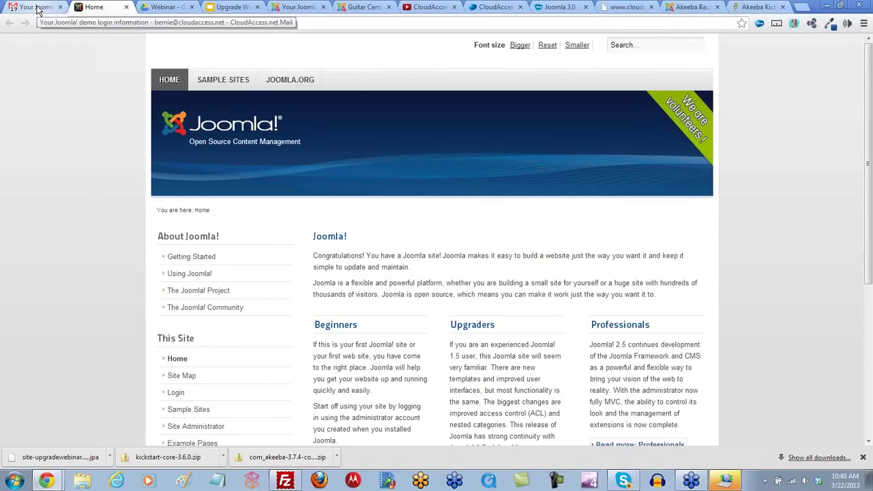
# Step: Check FileZilla, then return to the CloudAccess.net Order Confirmation tab
pyautogui.click(285, 480)
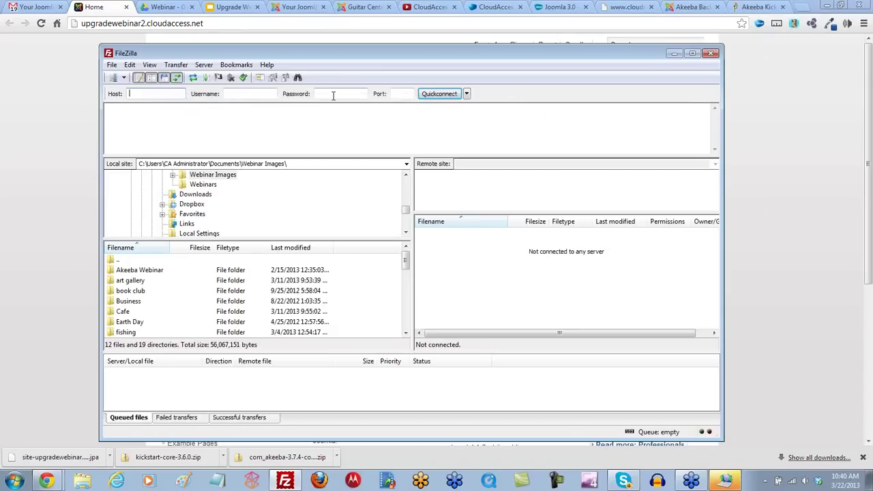
pyautogui.click(500, 8)
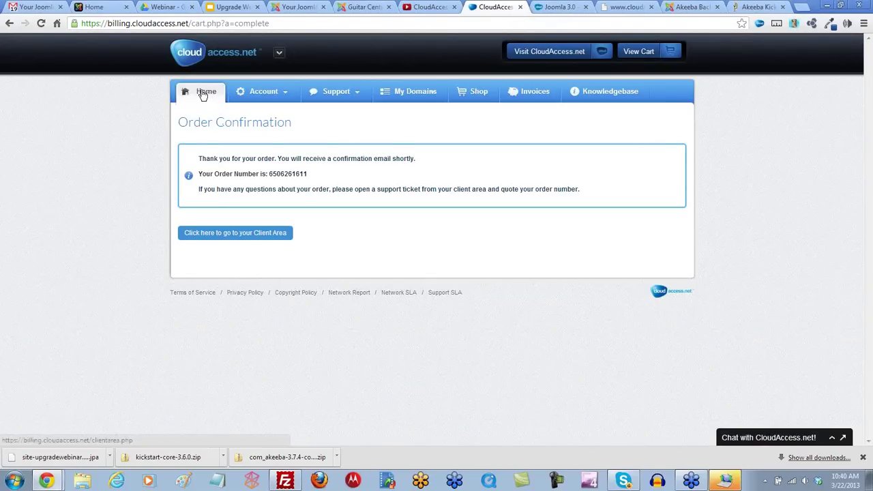
# Step: Filter client-area products by 'upgrad' and open the first upgradewebinar site's control panel
pyautogui.click(204, 97)
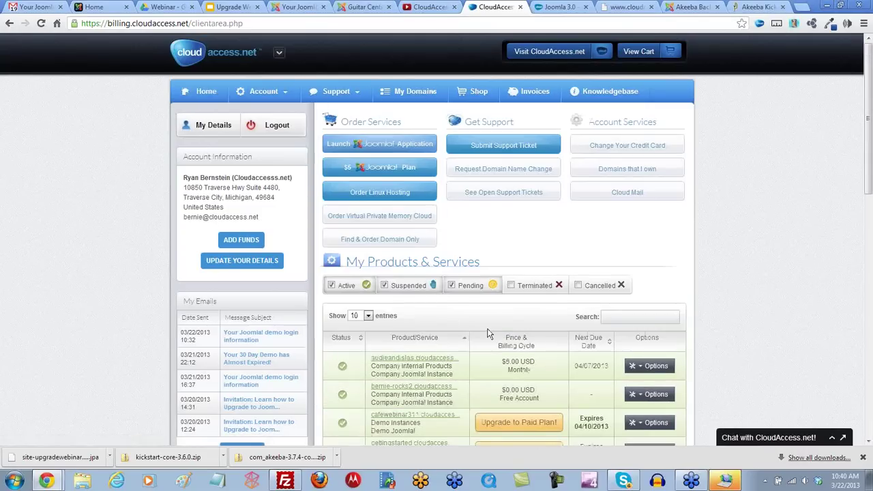
pyautogui.scroll(-1, 489, 332)
pyautogui.scroll(-1, 609, 221)
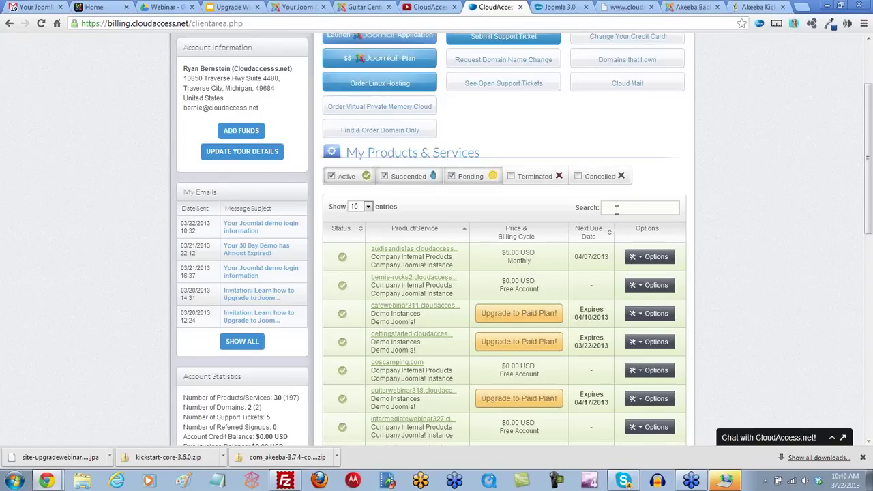
pyautogui.click(616, 209)
pyautogui.write('upgrade')
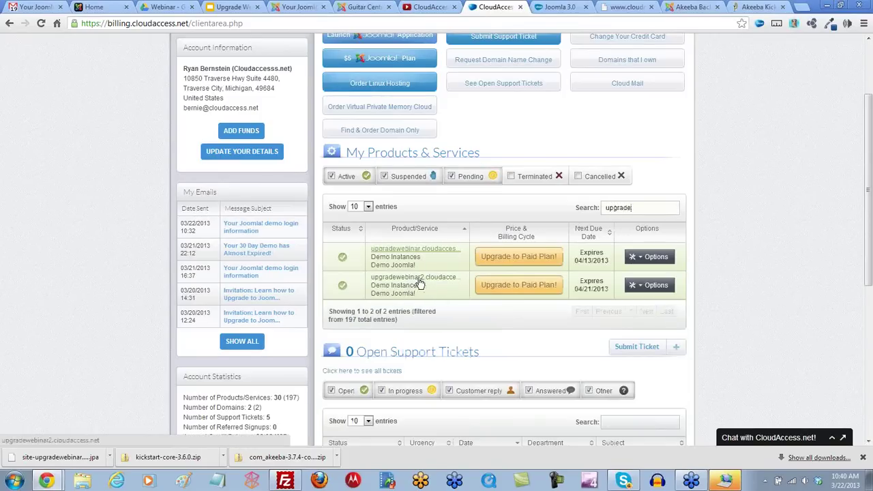
pyautogui.click(641, 259)
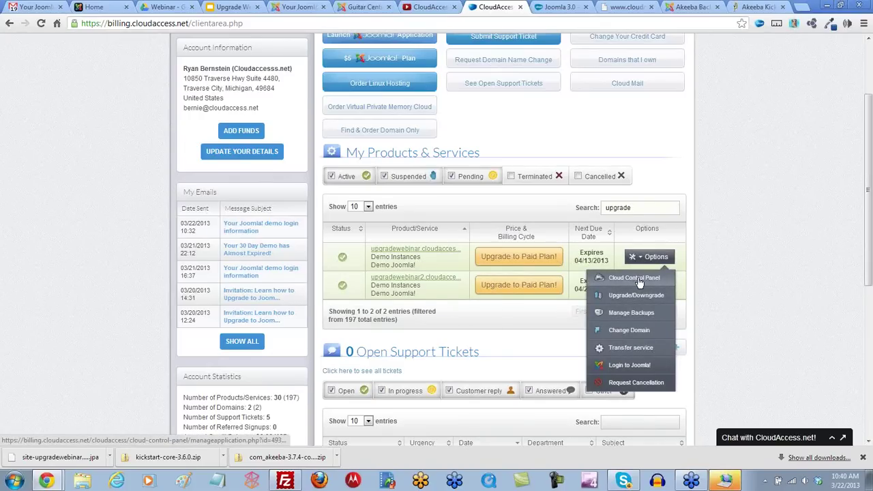
pyautogui.click(639, 281)
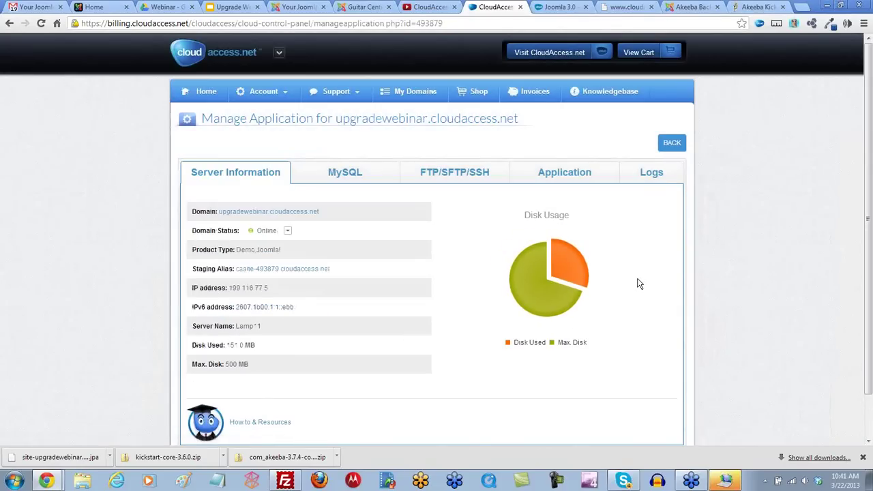
# Step: Back on Home, re-filter products by 'upgra' and show the second upgradewebinar site's options
pyautogui.click(203, 94)
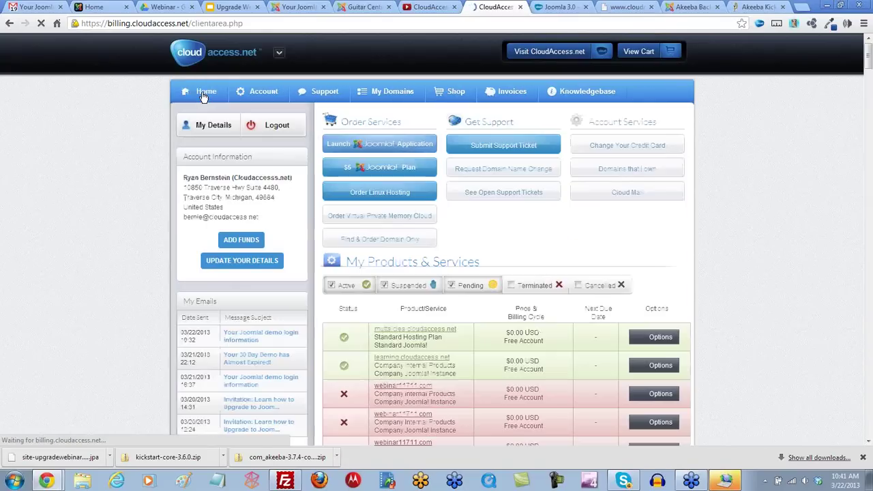
pyautogui.click(623, 316)
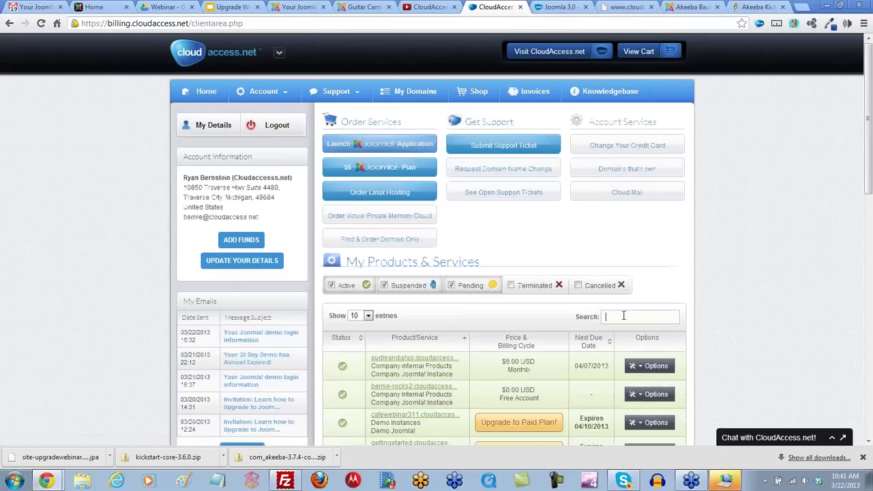
pyautogui.write('upgradewe')
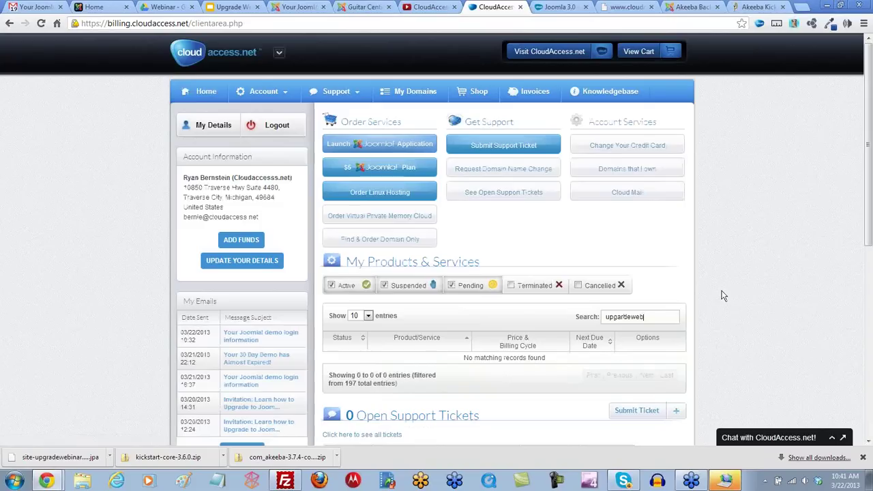
pyautogui.doubleClick(615, 320)
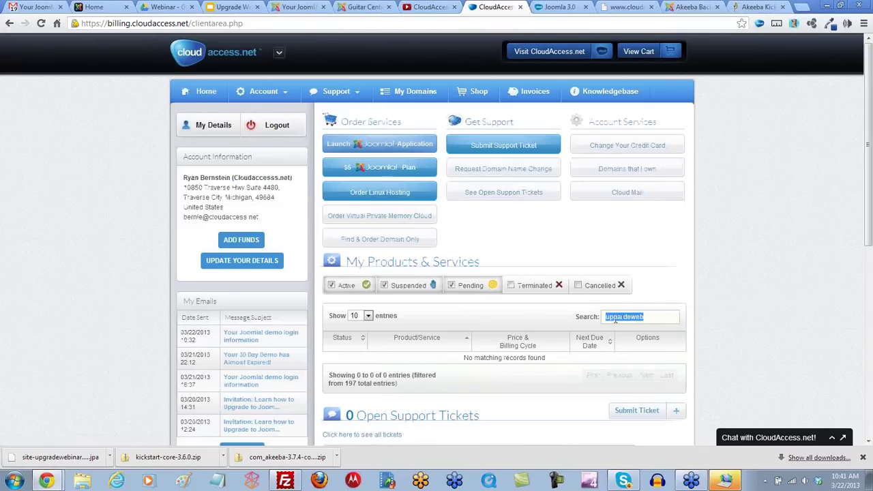
pyautogui.write('upgra')
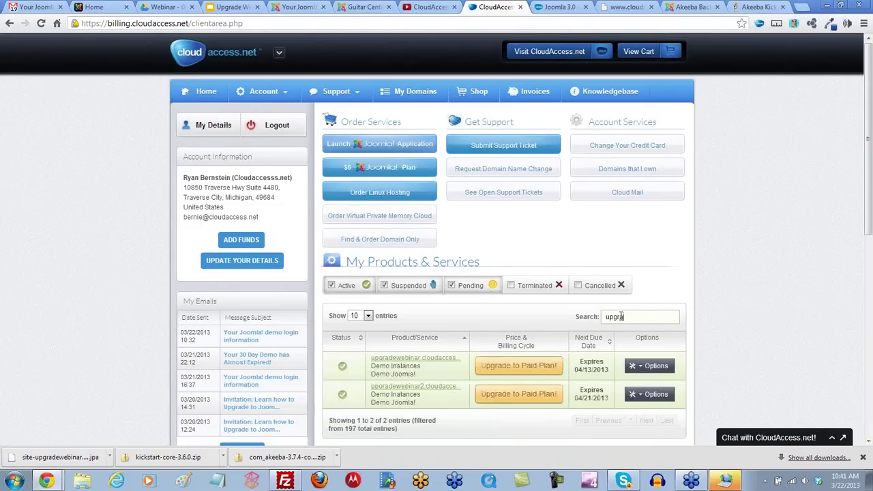
pyautogui.scroll(-2, 620, 315)
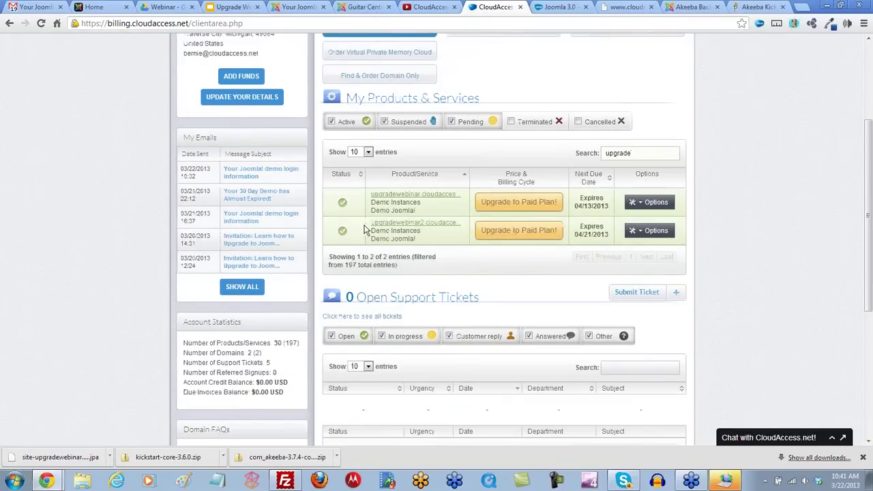
pyautogui.click(631, 232)
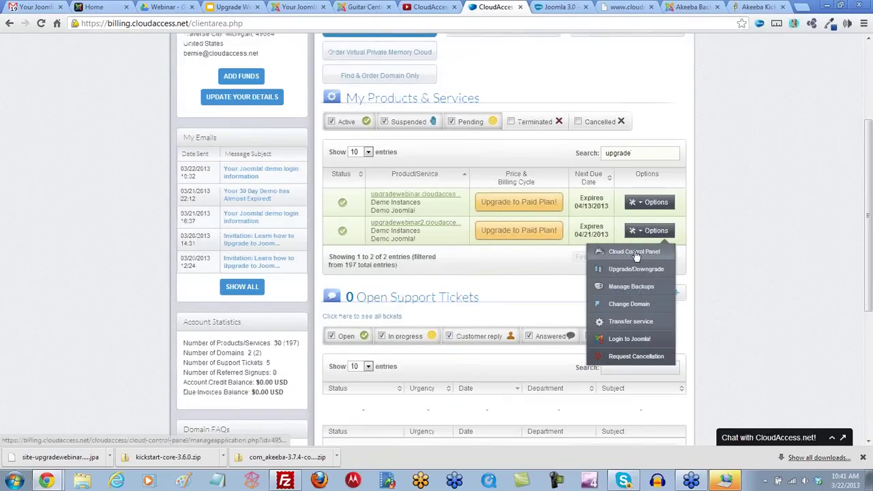
# Step: Open upgradewebinar2's control panel, confirm Joomla 2.5.9, and show its FTP/SFTP/SSH details
pyautogui.click(635, 252)
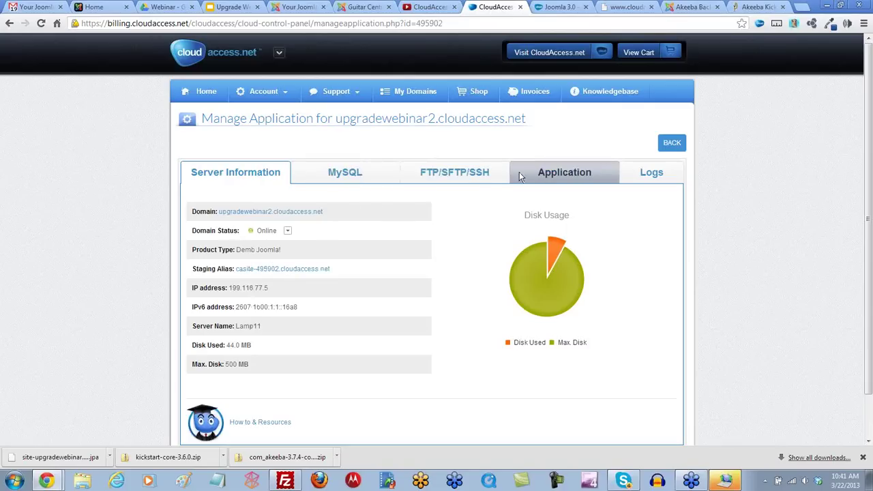
pyautogui.click(570, 178)
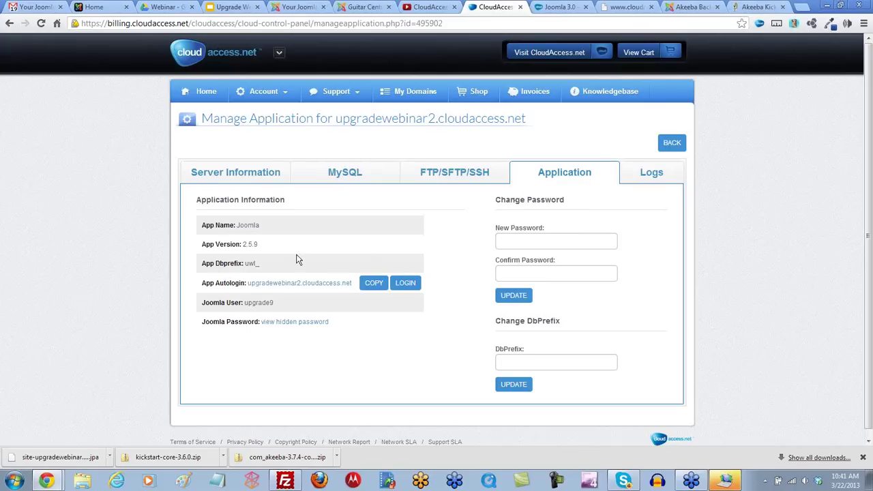
pyautogui.moveTo(259, 248); pyautogui.dragTo(243, 245)
pyautogui.click(450, 176)
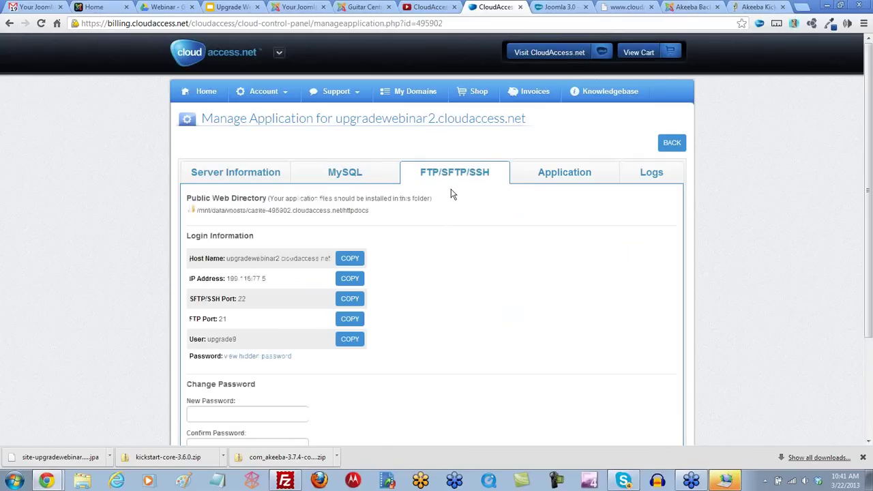
# Step: Copy the FTP host name into FileZilla's Host field
pyautogui.scroll(-1, 452, 194)
pyautogui.scroll(-1, 451, 195)
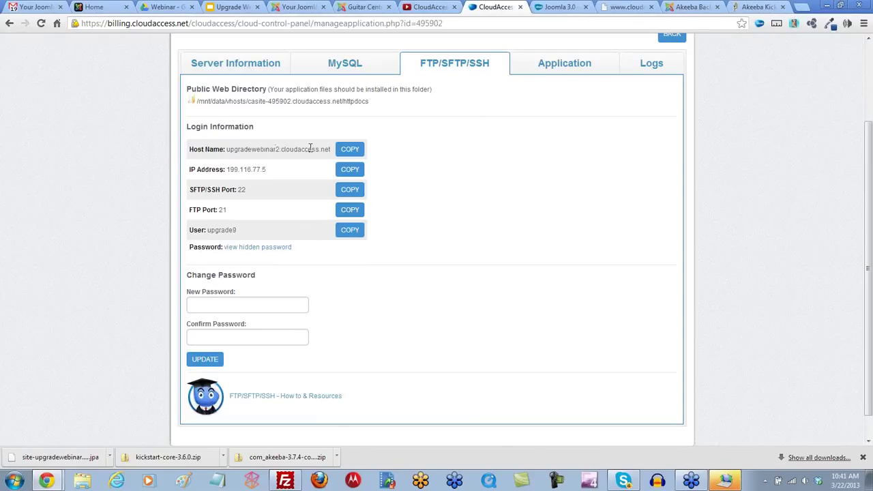
pyautogui.click(350, 151)
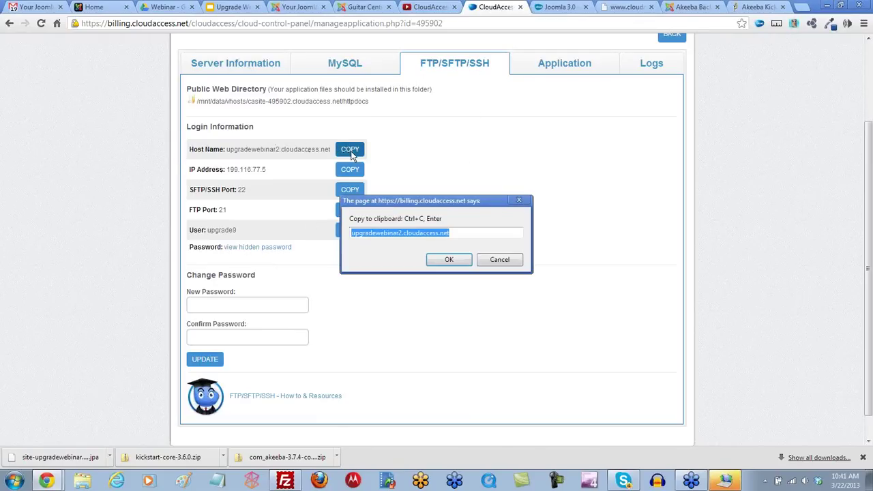
pyautogui.write('c')
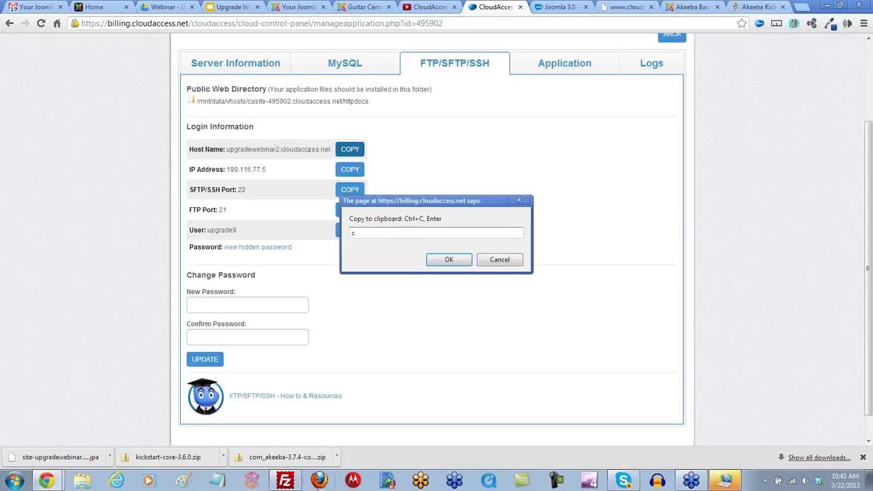
pyautogui.click(285, 481)
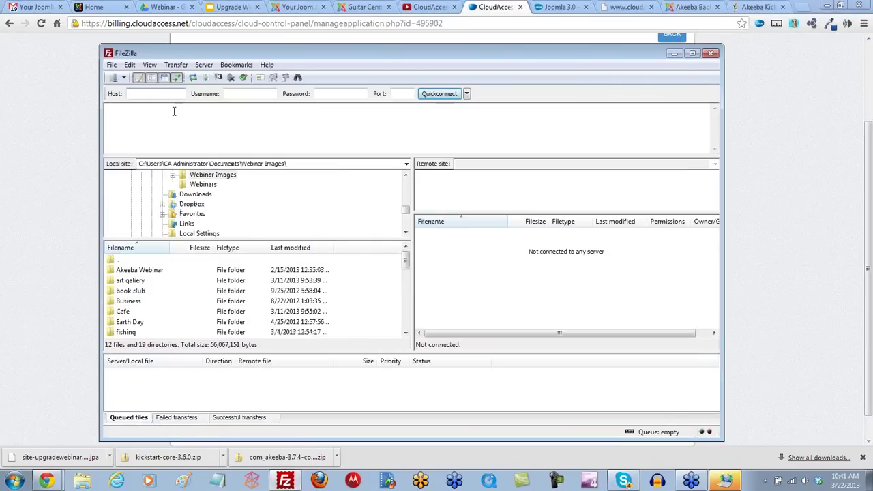
pyautogui.click(153, 94)
pyautogui.hotkey('ctrl', 'v')
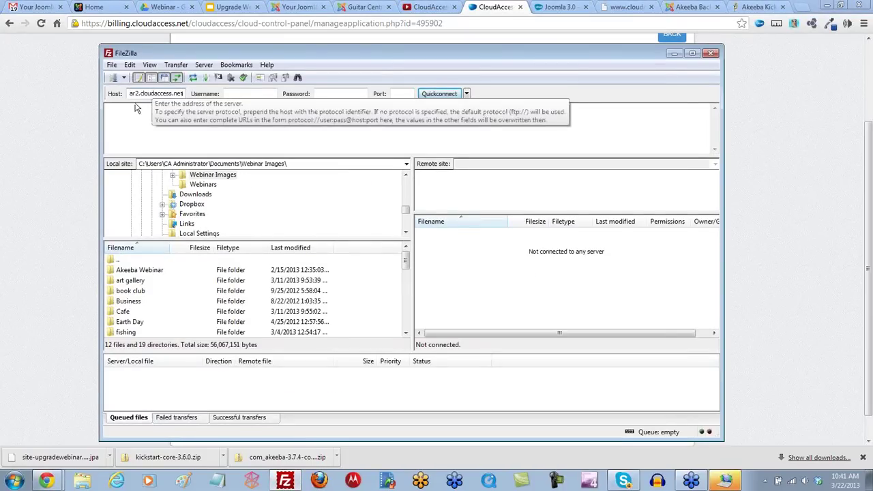
pyautogui.click(70, 239)
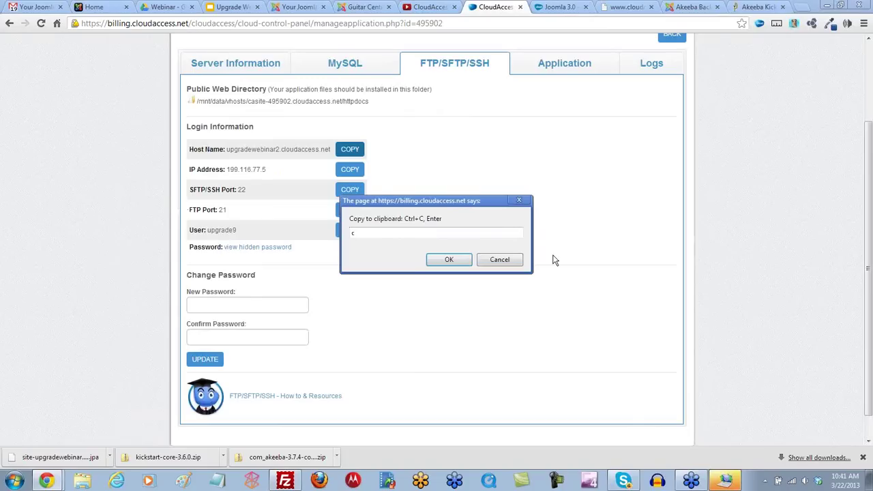
pyautogui.click(498, 259)
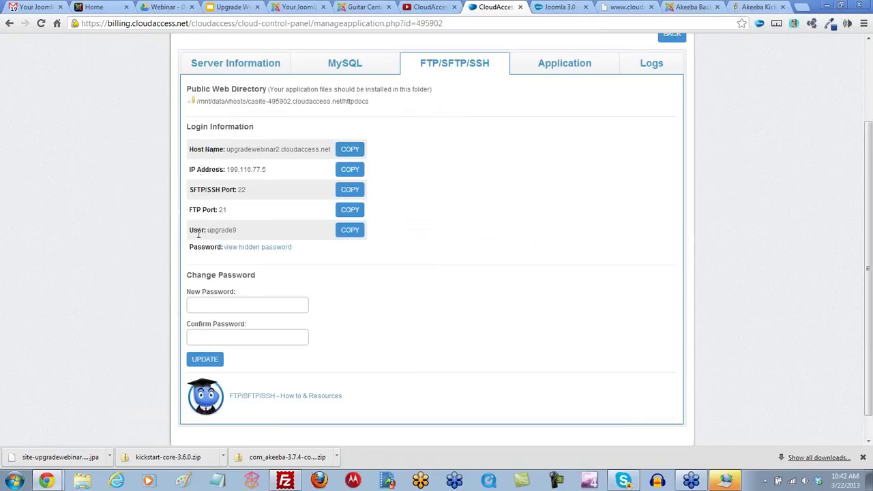
# Step: Copy the FTP user name into FileZilla's Username field
pyautogui.click(355, 233)
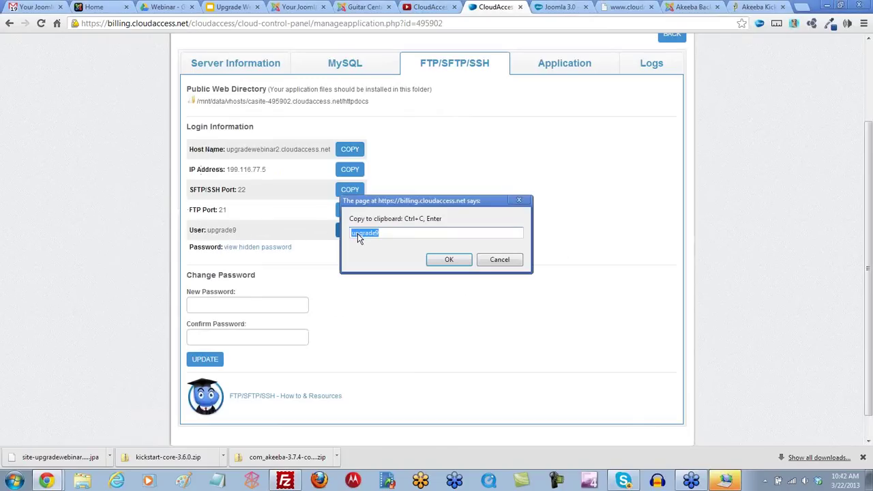
pyautogui.click(285, 481)
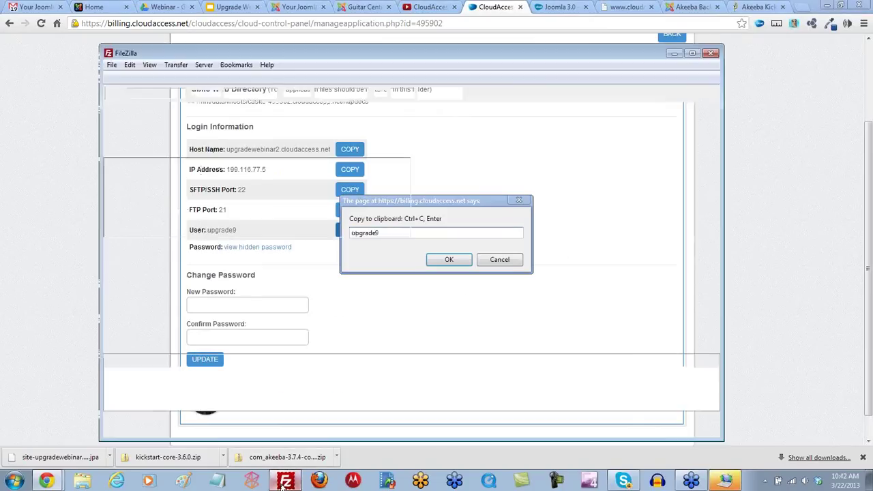
pyautogui.click(249, 94)
pyautogui.hotkey('ctrl', 'v')
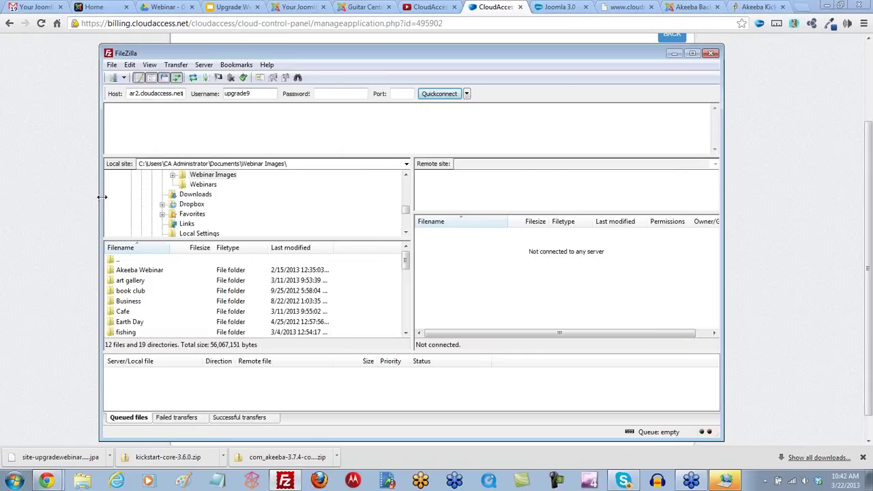
pyautogui.click(75, 215)
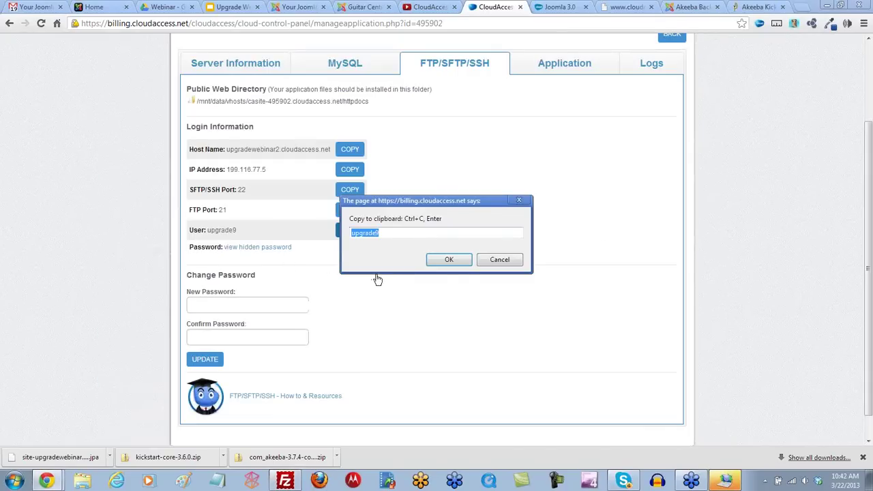
pyautogui.click(500, 261)
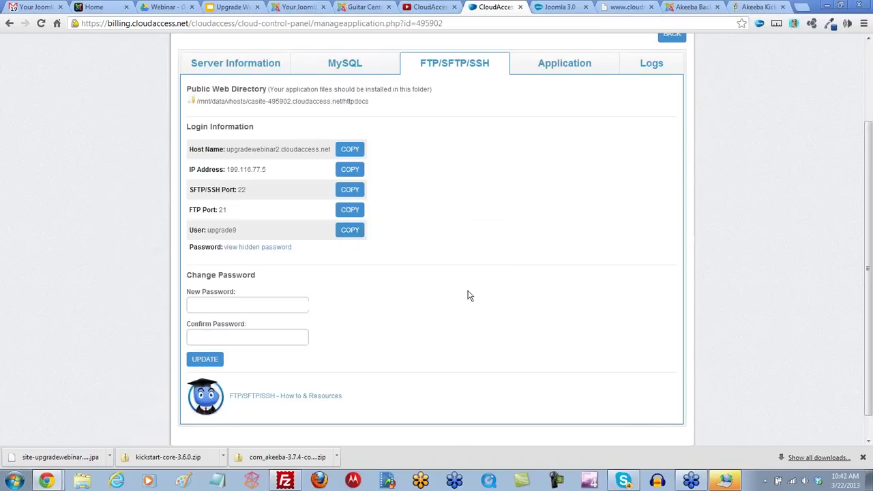
# Step: Reveal the FTP password and paste it into FileZilla's Password field
pyautogui.click(261, 250)
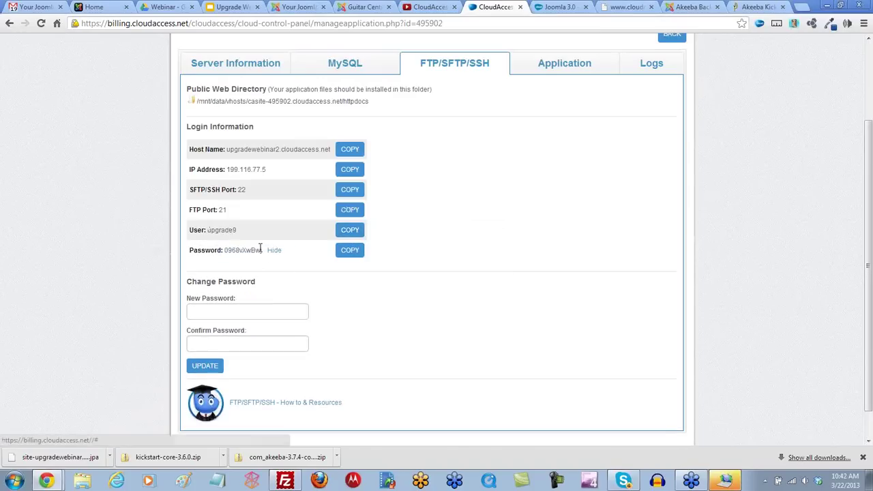
pyautogui.click(350, 253)
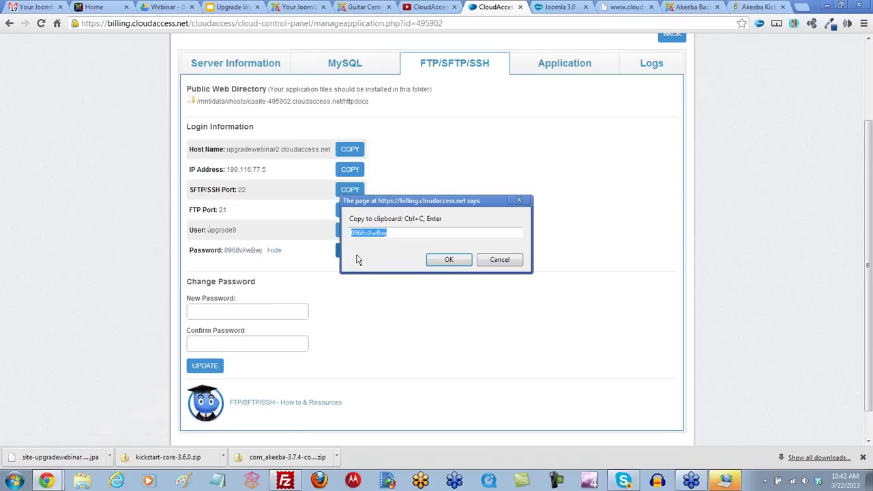
pyautogui.click(285, 480)
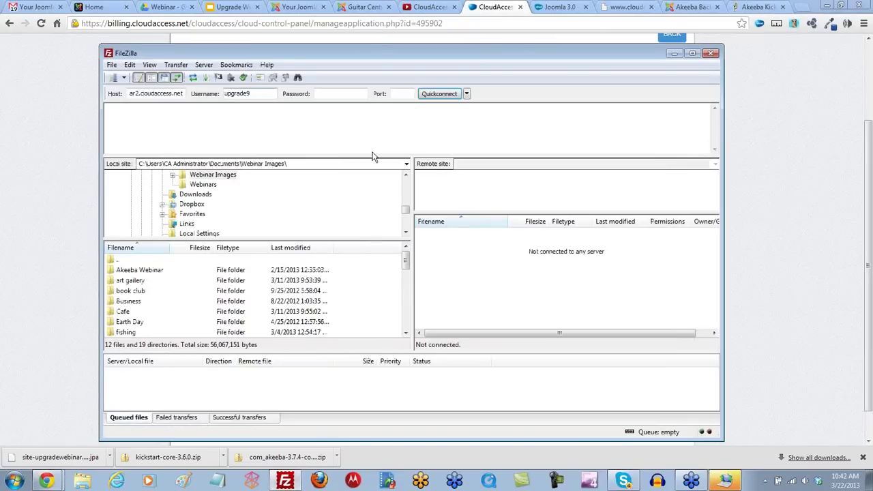
pyautogui.click(336, 97)
pyautogui.hotkey('ctrl', 'v')
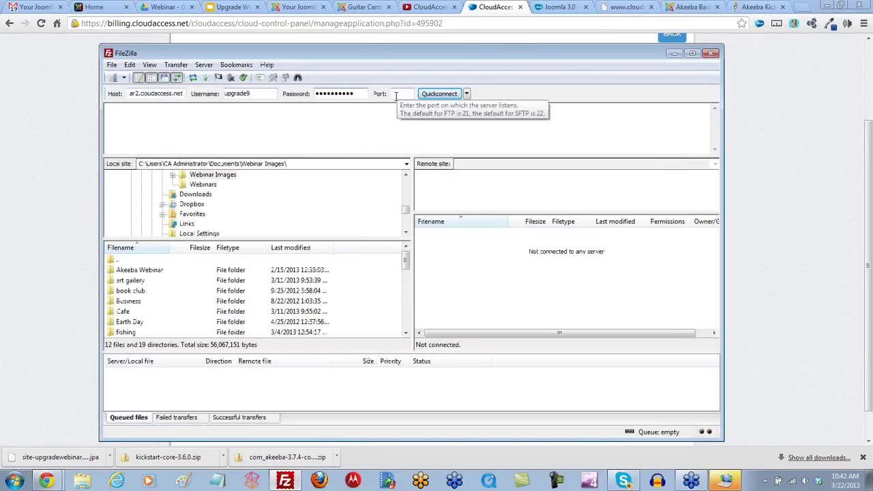
# Step: Quickconnect to the demo site's FTP server and open the remote httpdocs folder
pyautogui.click(438, 95)
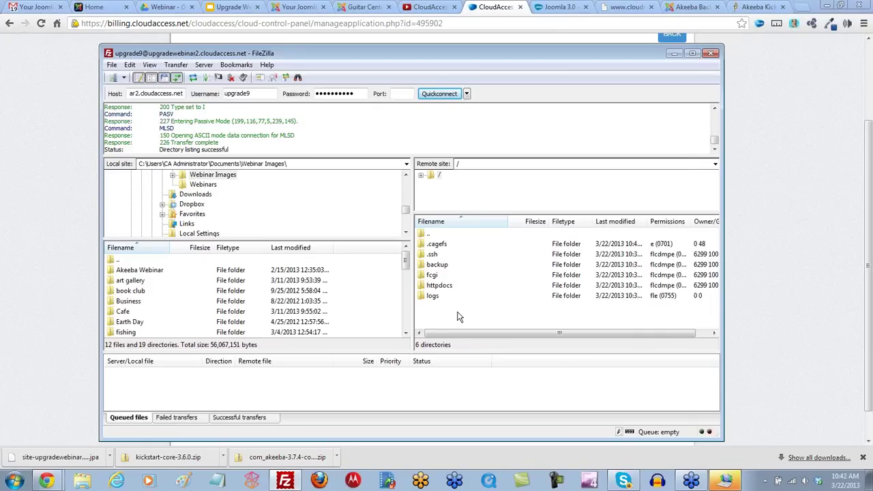
pyautogui.doubleClick(440, 285)
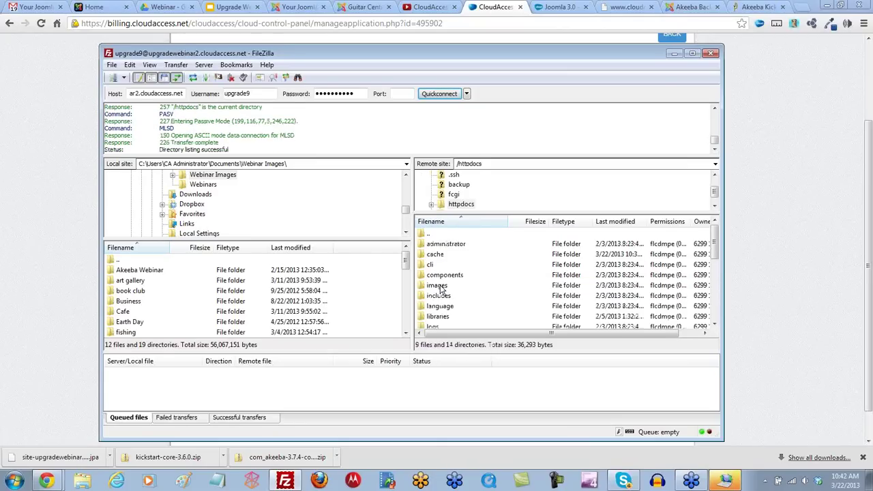
pyautogui.moveTo(715, 251)
pyautogui.mouseDown()
pyautogui.moveTo(718, 322)
pyautogui.moveTo(718, 242)
pyautogui.mouseUp()
pyautogui.click(422, 236)
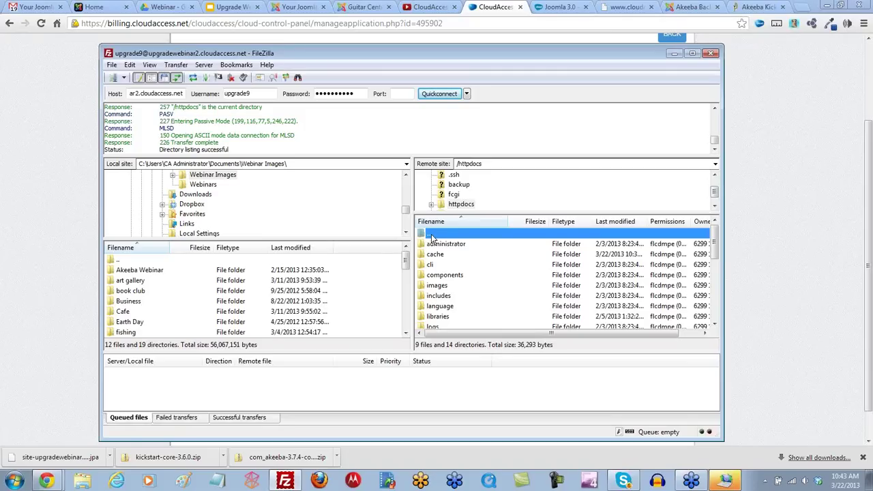
# Step: Create a new remote folder named oldsite inside httpdocs
pyautogui.rightClick(434, 237)
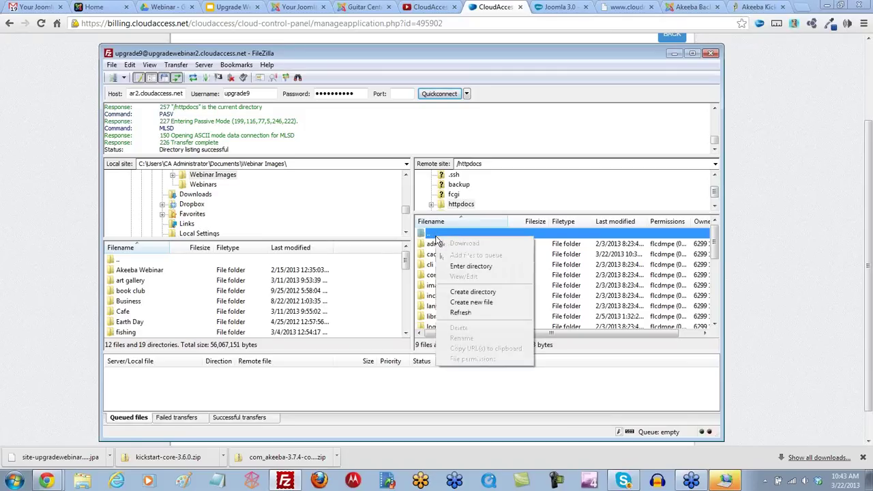
pyautogui.click(472, 292)
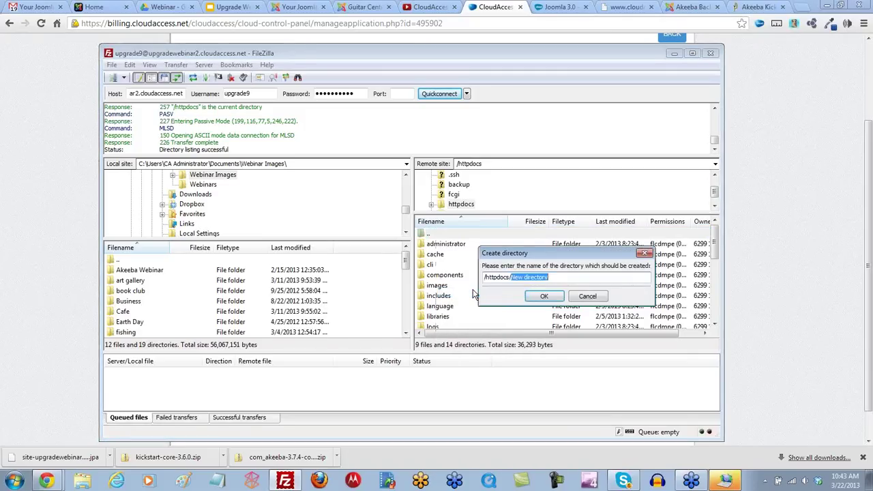
pyautogui.write('oldsite')
pyautogui.click(544, 296)
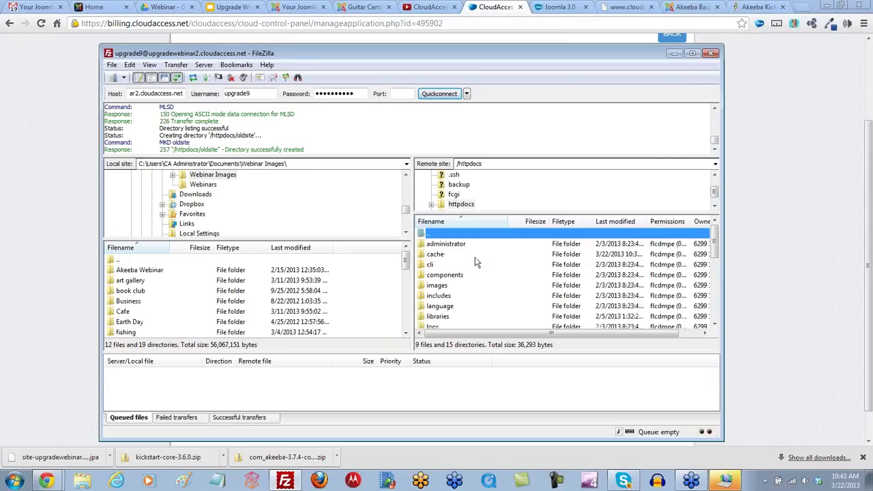
# Step: Move all existing Joomla folders and files, administrator through web.config.txt, into oldsite
pyautogui.moveTo(714, 245)
pyautogui.mouseDown()
pyautogui.moveTo(716, 272)
pyautogui.moveTo(713, 234)
pyautogui.mouseUp()
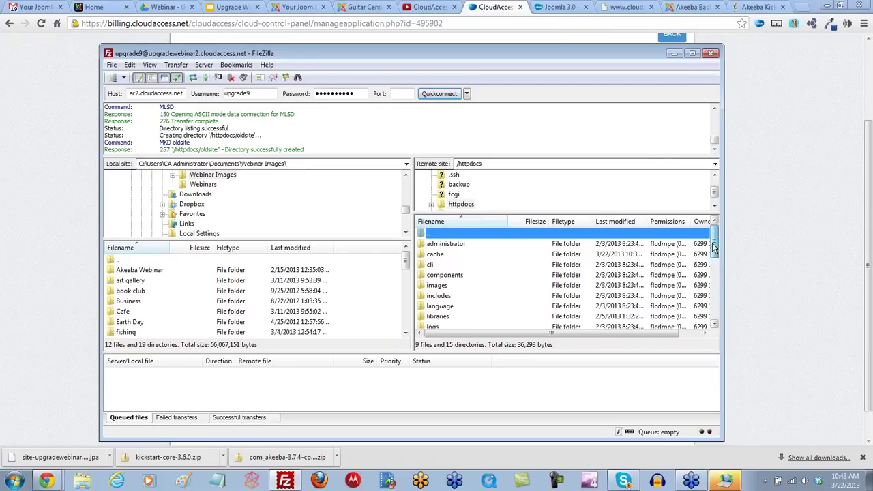
pyautogui.click(444, 245)
pyautogui.scroll(-1, 443, 269)
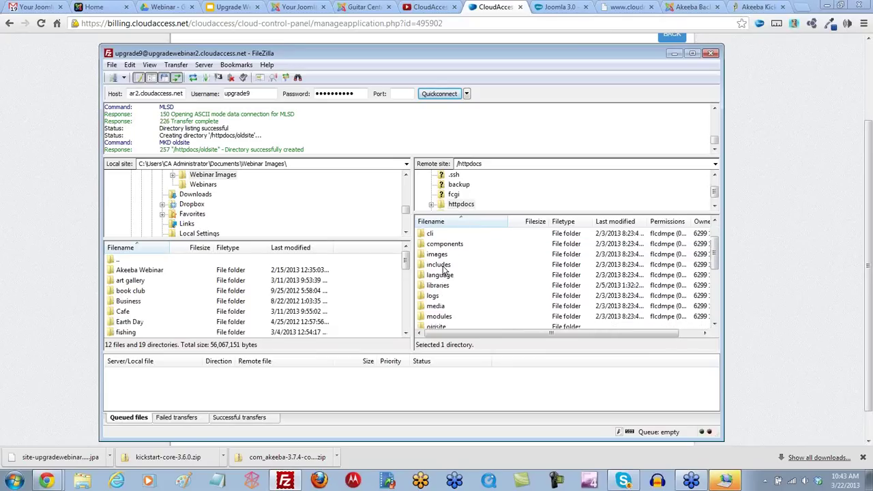
pyautogui.scroll(-1, 443, 269)
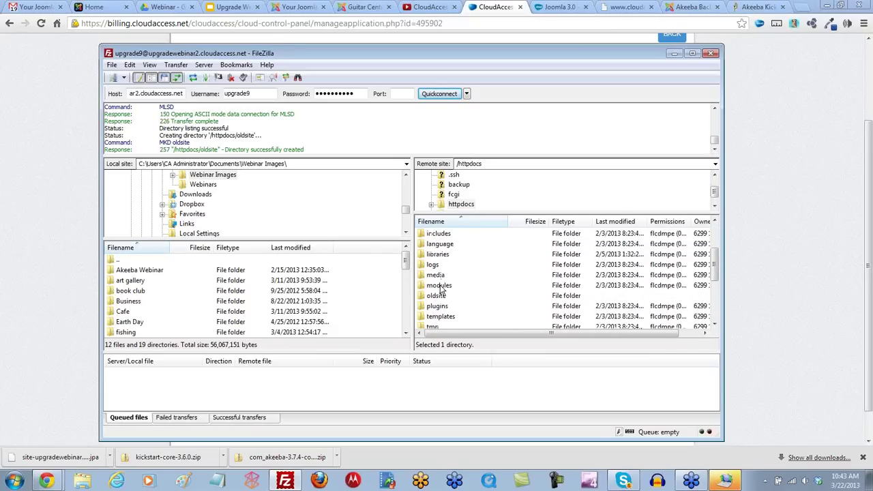
pyautogui.keyDown('shift'); pyautogui.click(440, 286); pyautogui.keyUp('shift')
pyautogui.moveTo(437, 253); pyautogui.dragTo(439, 300)
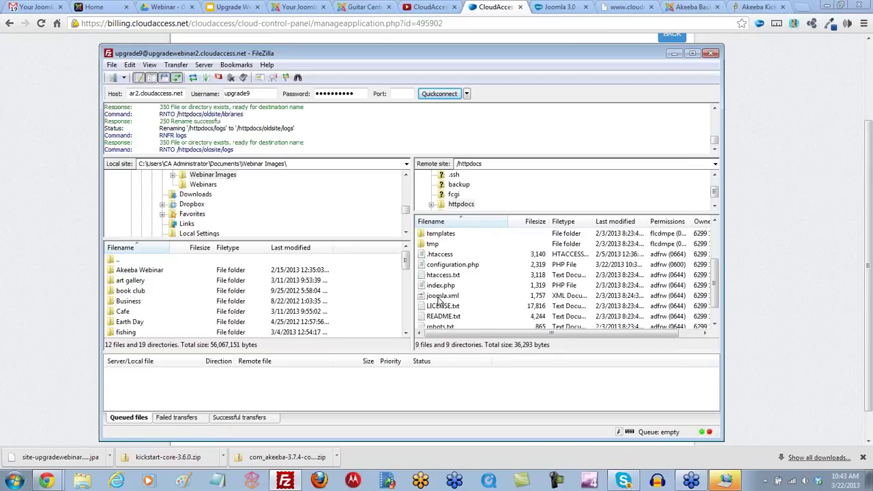
pyautogui.click(442, 321)
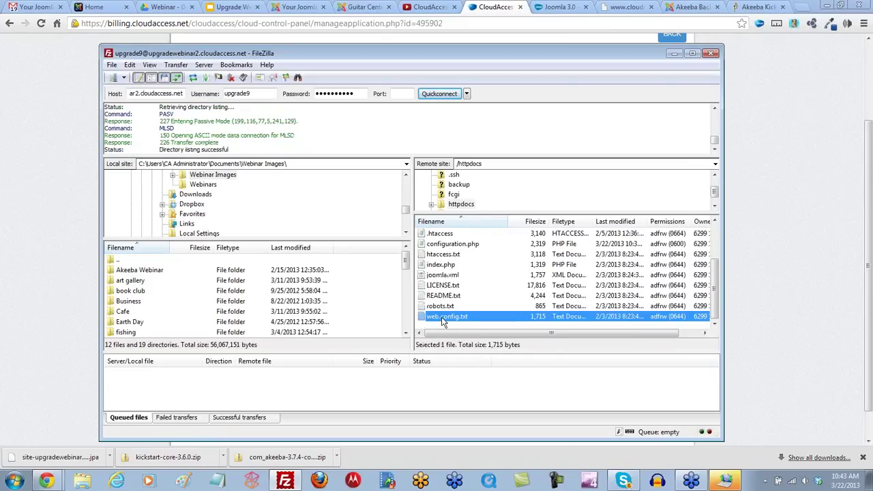
pyautogui.scroll(2, 443, 318)
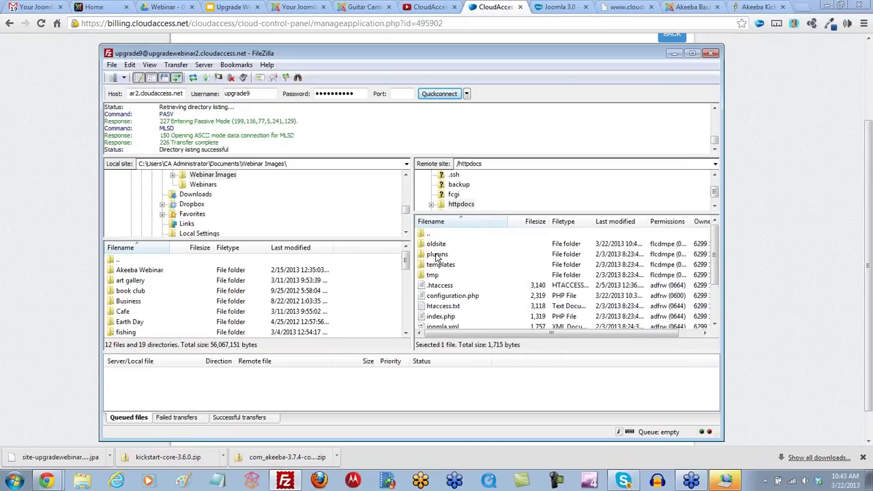
pyautogui.keyDown('shift'); pyautogui.click(437, 255); pyautogui.keyUp('shift')
pyautogui.moveTo(436, 245); pyautogui.dragTo(437, 245)
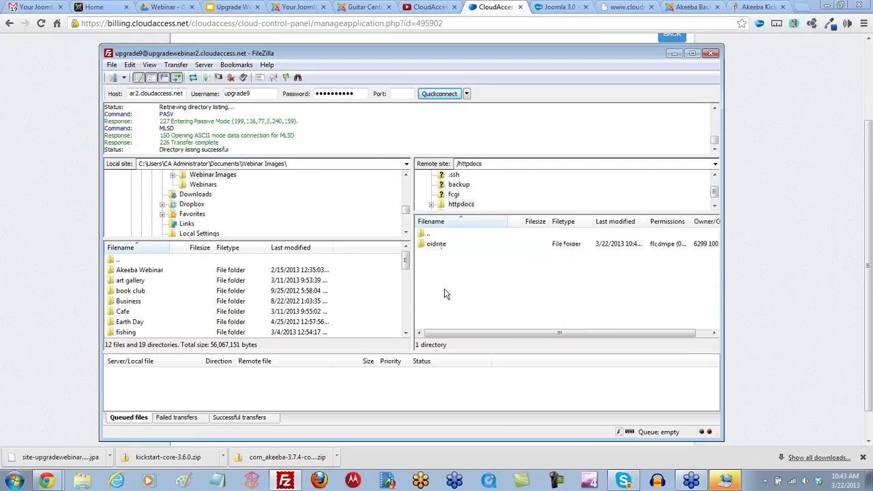
# Step: Check oldsite's contents, then go back up to httpdocs
pyautogui.doubleClick(435, 244)
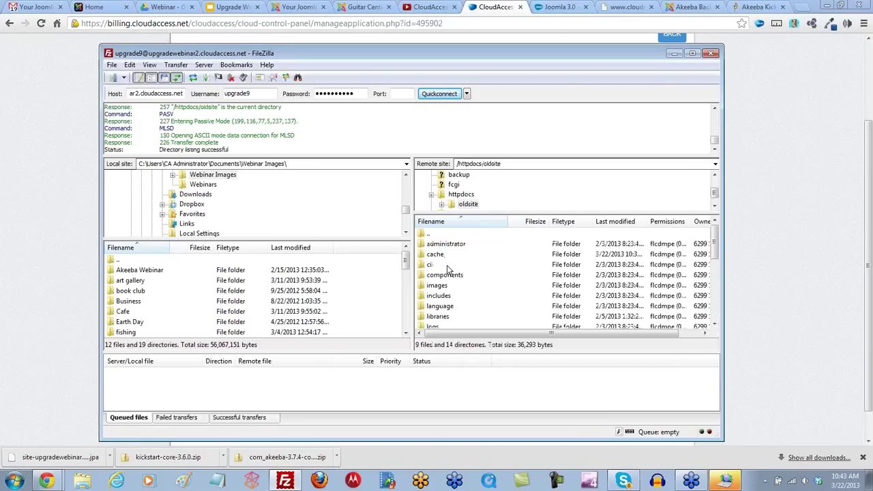
pyautogui.click(714, 198)
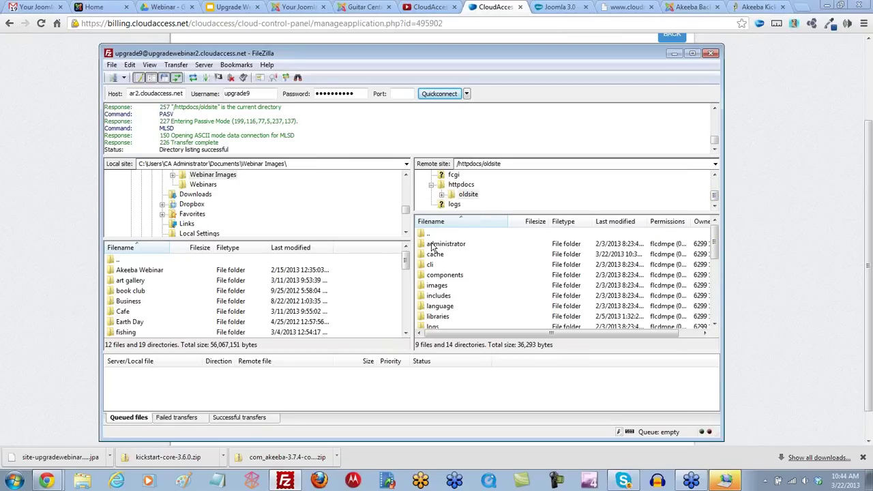
pyautogui.click(458, 185)
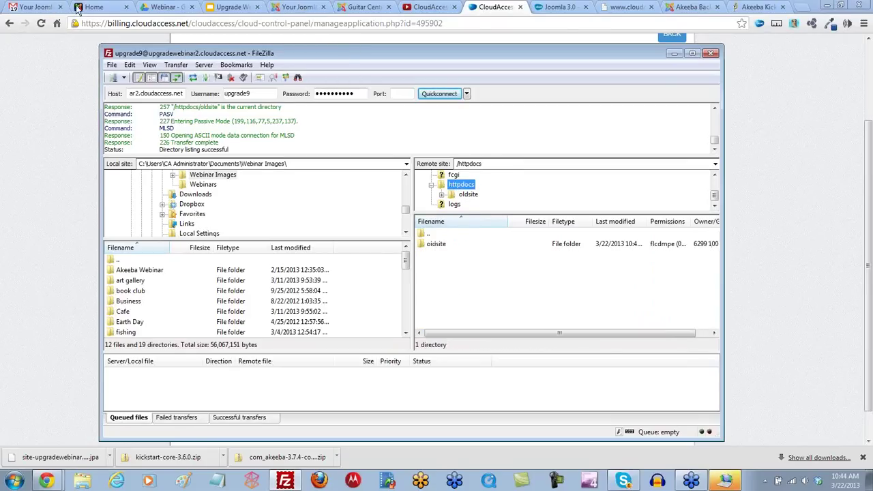
# Step: Reload the site's home tab so upgradewebinar2.cloudaccess.net shows the CloudLinux test page
pyautogui.hotkey('alt', 'Tab')
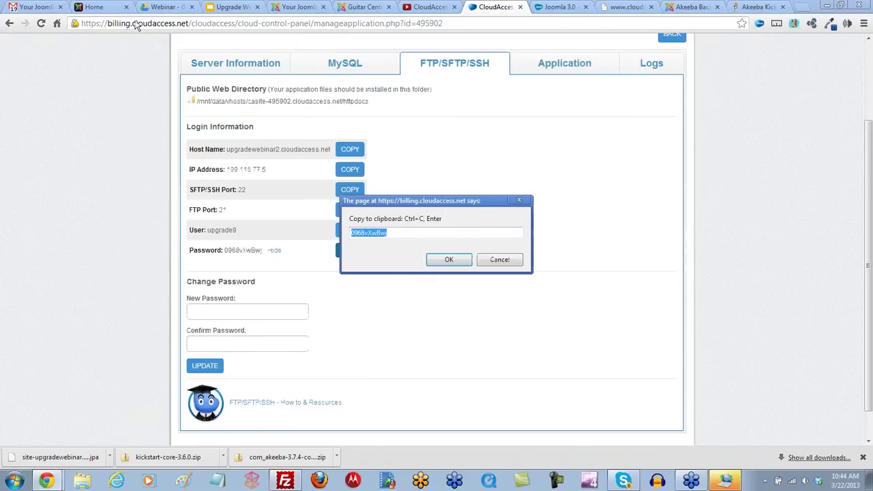
pyautogui.click(499, 259)
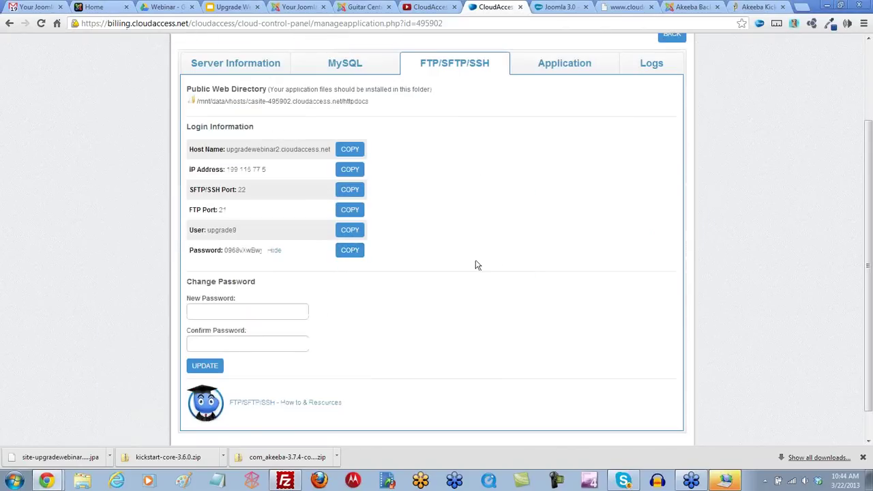
pyautogui.click(75, 8)
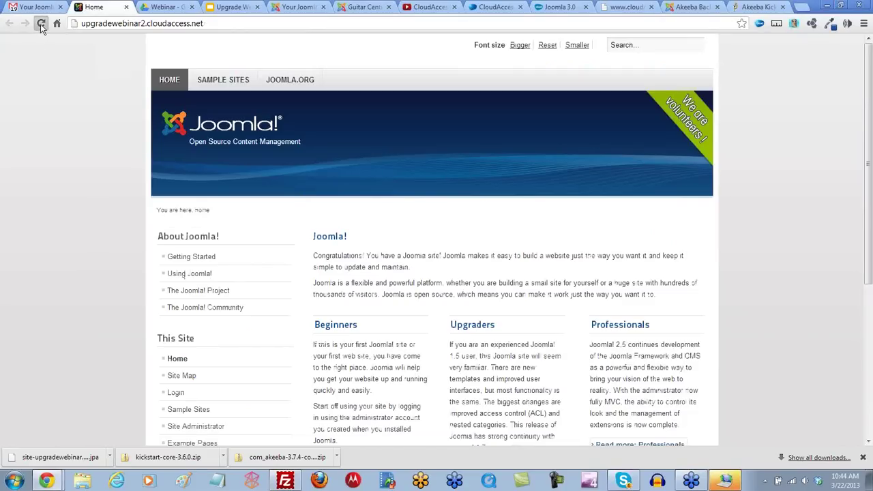
pyautogui.click(41, 24)
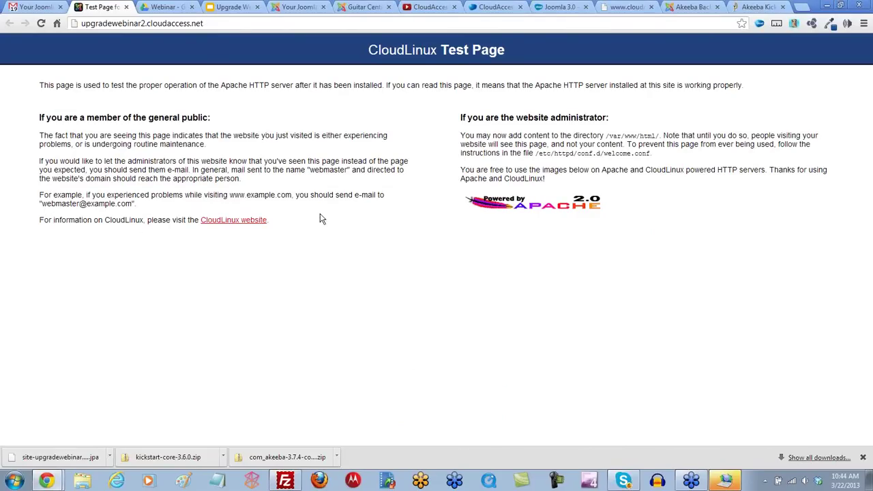
pyautogui.click(286, 481)
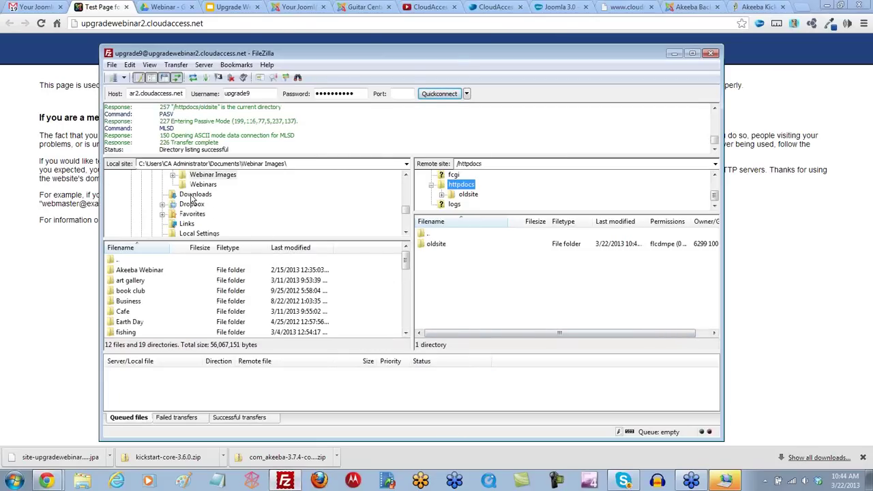
# Step: Upload the 25,031,995-byte .jpa site backup from local Downloads into remote /httpdocs
pyautogui.click(194, 195)
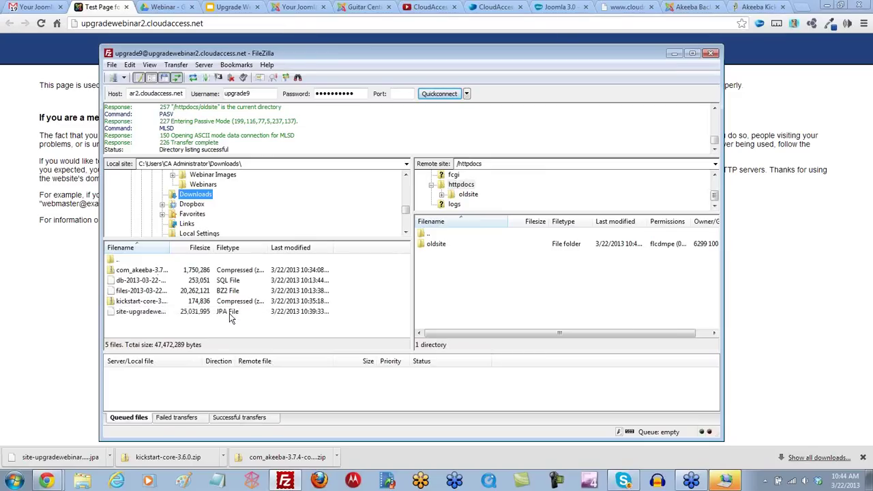
pyautogui.moveTo(173, 317); pyautogui.dragTo(143, 318)
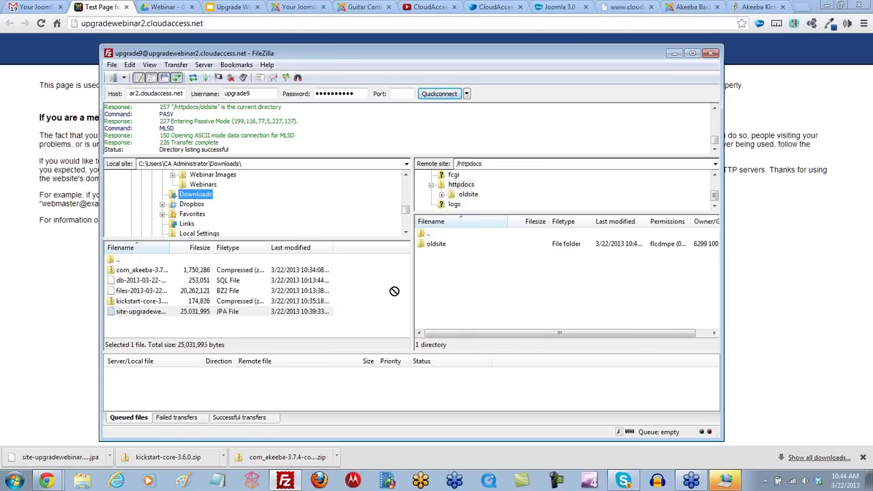
pyautogui.rightClick(180, 313)
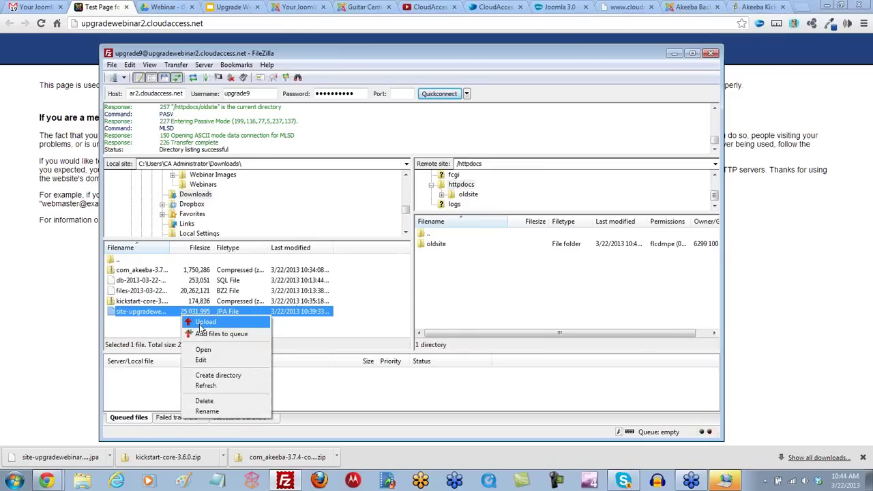
pyautogui.click(199, 324)
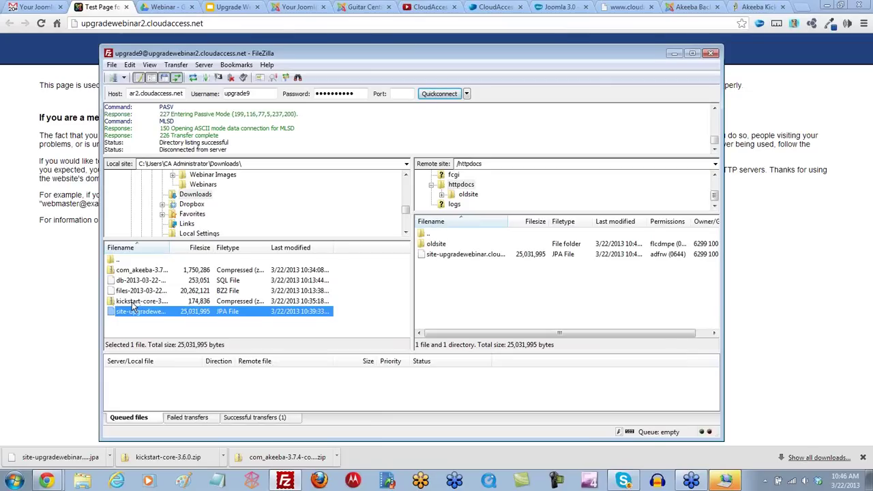
pyautogui.click(82, 481)
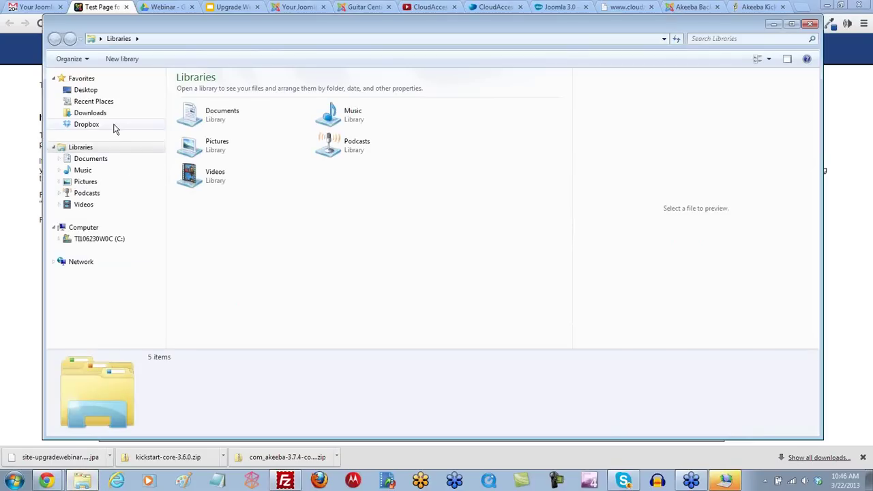
# Step: Extract kickstart-core-3.6.0.zip into a kickstart-core-3.6.0 folder in Downloads
pyautogui.click(90, 113)
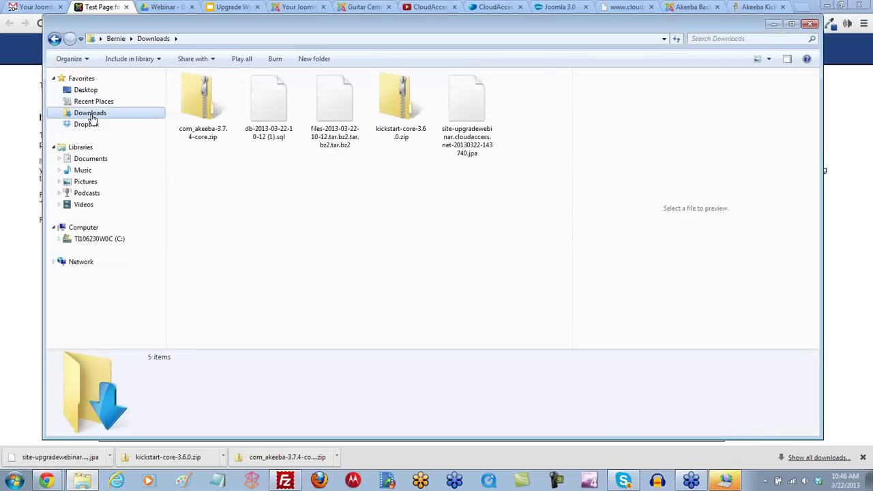
pyautogui.click(399, 111)
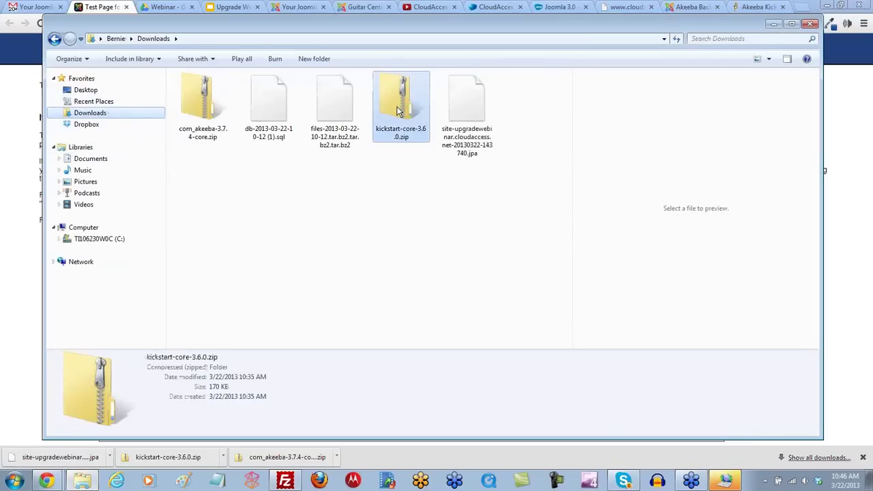
pyautogui.rightClick(399, 111)
pyautogui.click(428, 142)
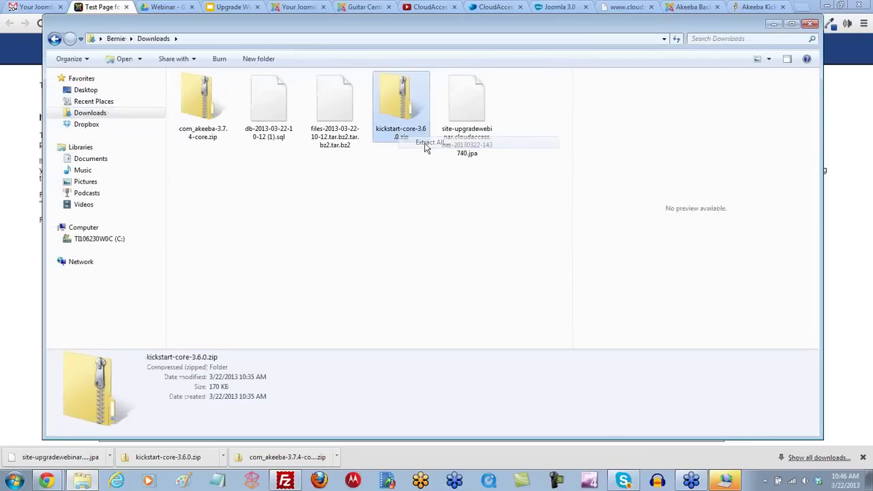
pyautogui.click(538, 344)
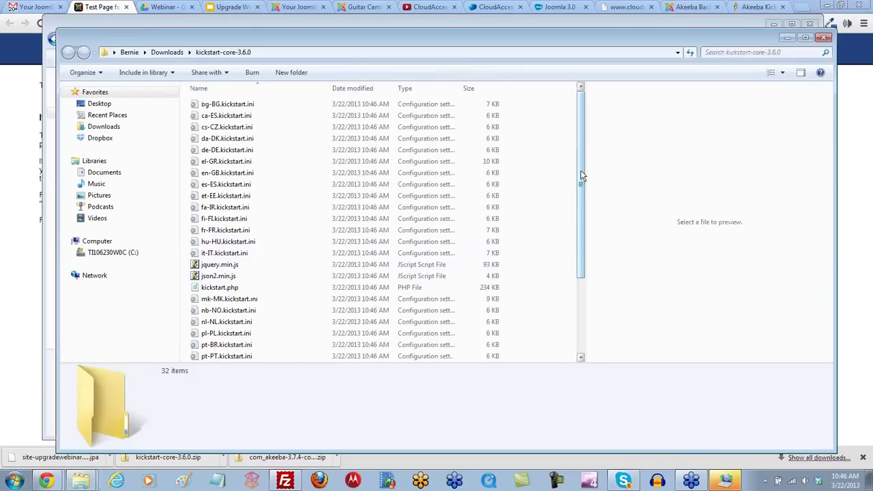
# Step: Select jquery.min.js, json2.min.js and kickstart.php in the extracted folder
pyautogui.moveTo(581, 175); pyautogui.dragTo(580, 187)
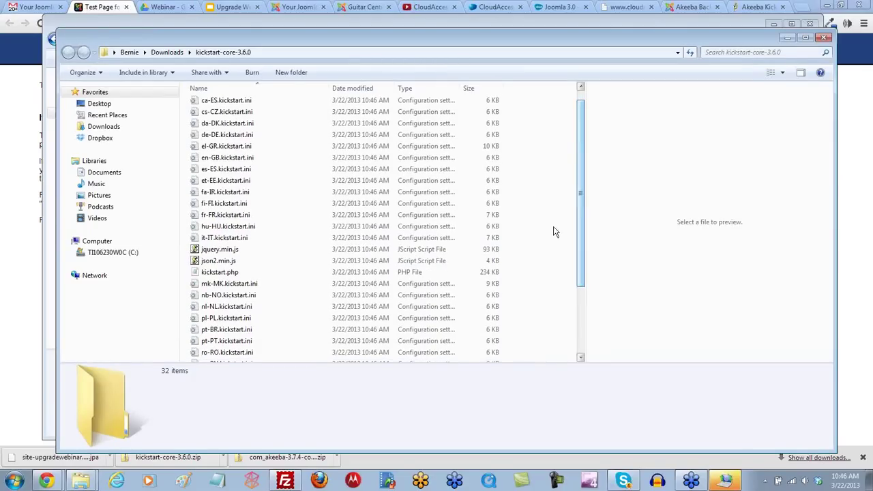
pyautogui.moveTo(189, 252); pyautogui.dragTo(232, 276)
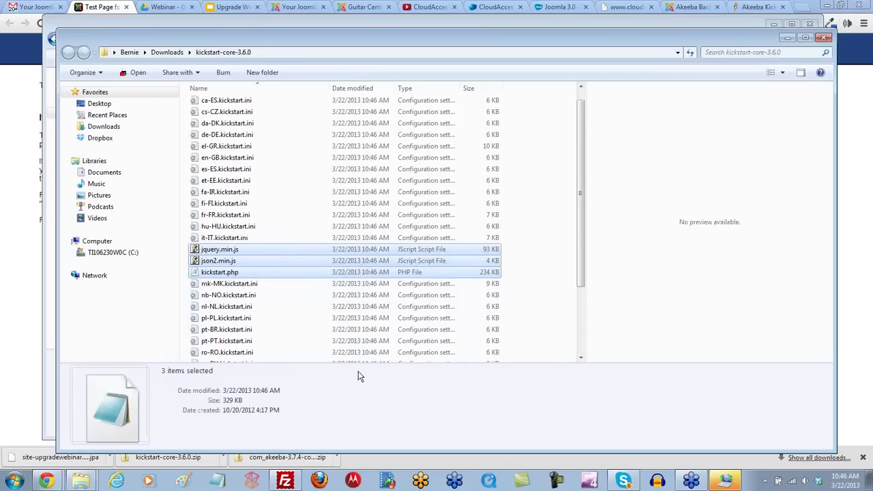
pyautogui.click(285, 481)
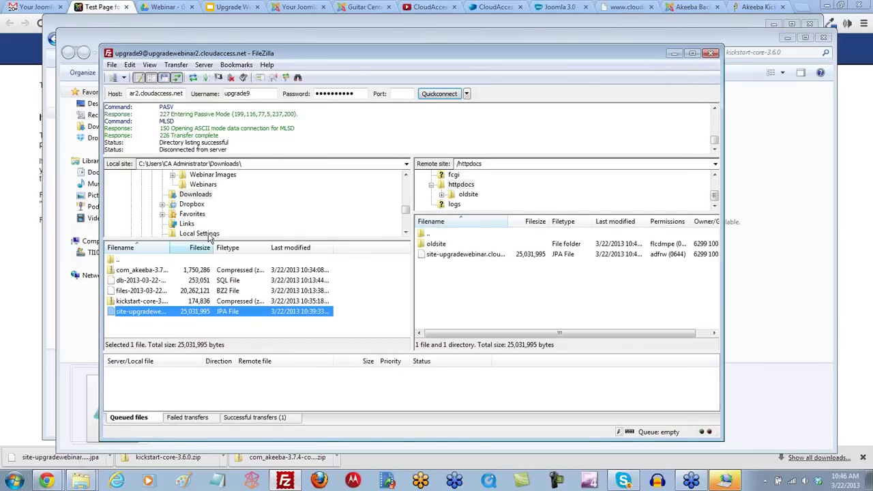
# Step: Open the extracted kickstart-core-3.6.0 folder in FileZilla's local Downloads pane
pyautogui.click(178, 195)
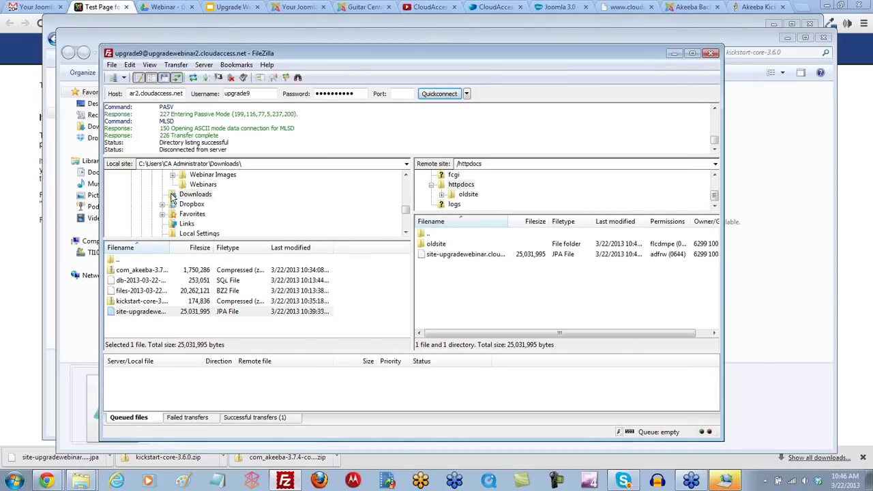
pyautogui.click(203, 184)
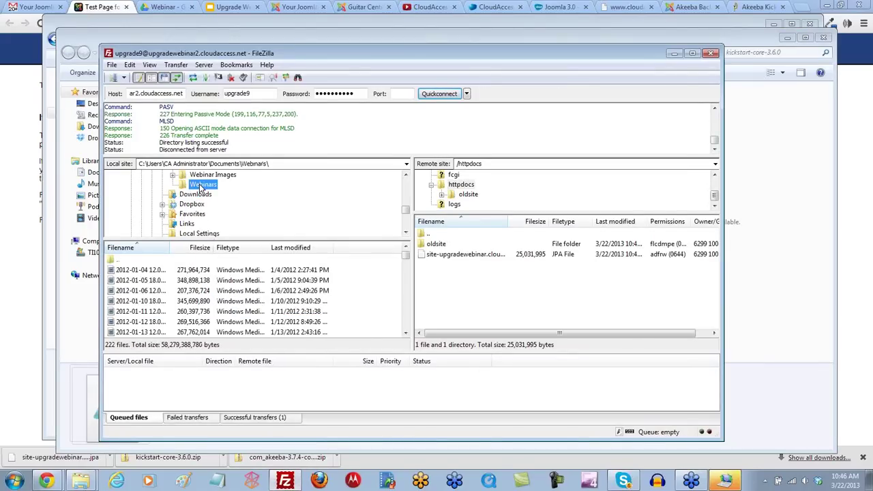
pyautogui.click(191, 196)
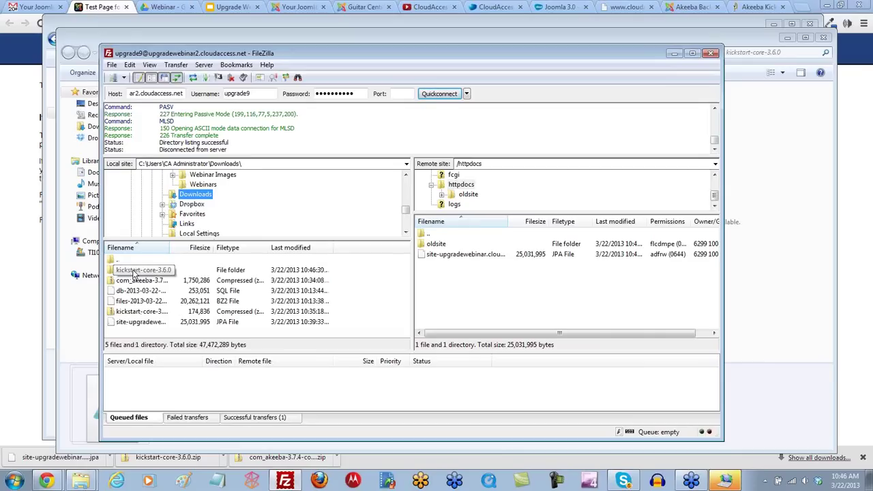
pyautogui.doubleClick(134, 273)
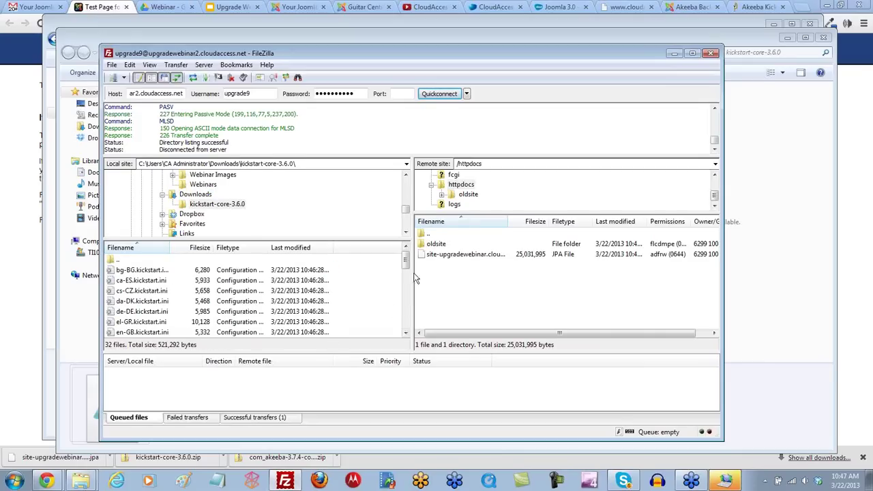
pyautogui.moveTo(405, 264); pyautogui.dragTo(405, 292)
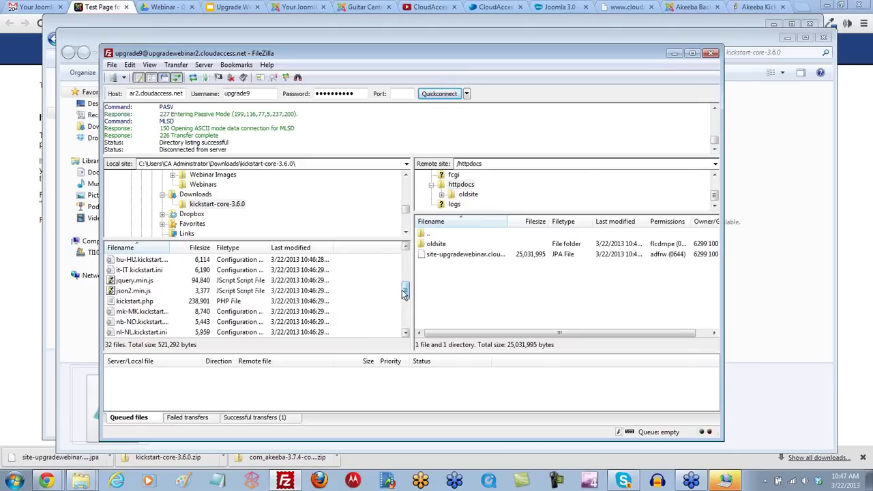
# Step: Upload jquery.min.js, json2.min.js and kickstart.php into remote /httpdocs
pyautogui.click(109, 280)
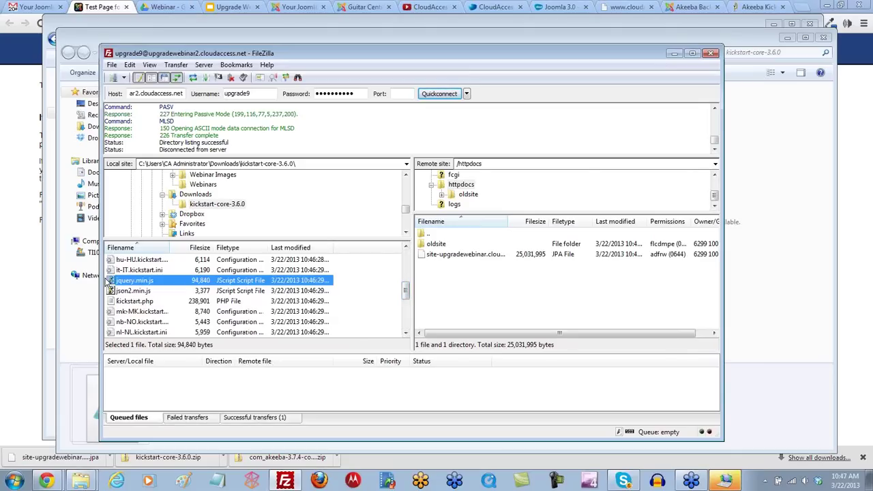
pyautogui.click(364, 306)
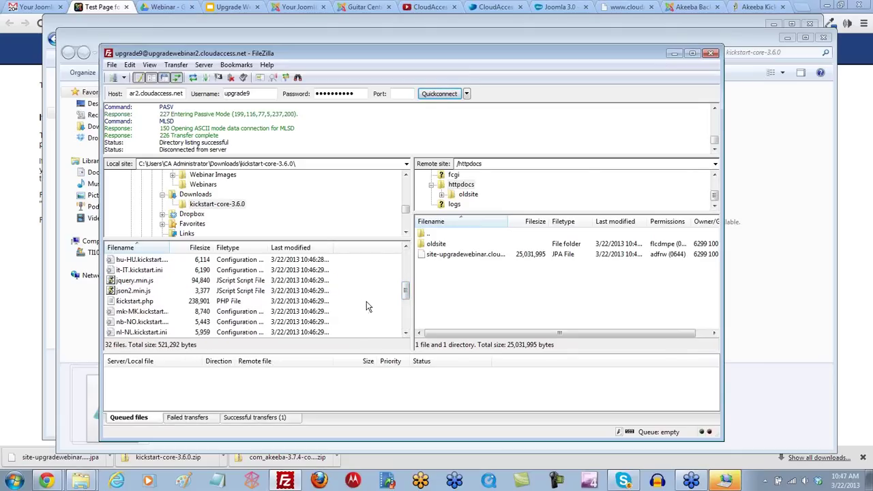
pyautogui.click(146, 302)
pyautogui.keyDown('shift'); pyautogui.click(143, 283); pyautogui.keyUp('shift')
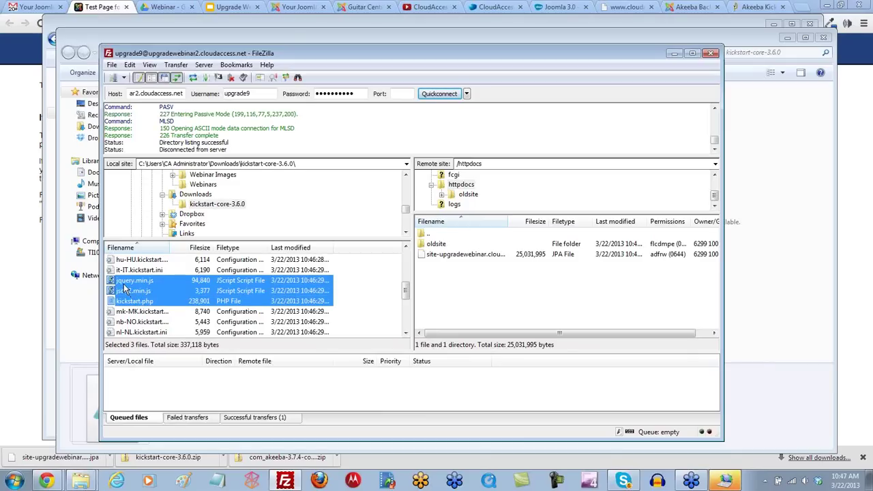
pyautogui.moveTo(124, 286); pyautogui.dragTo(440, 272)
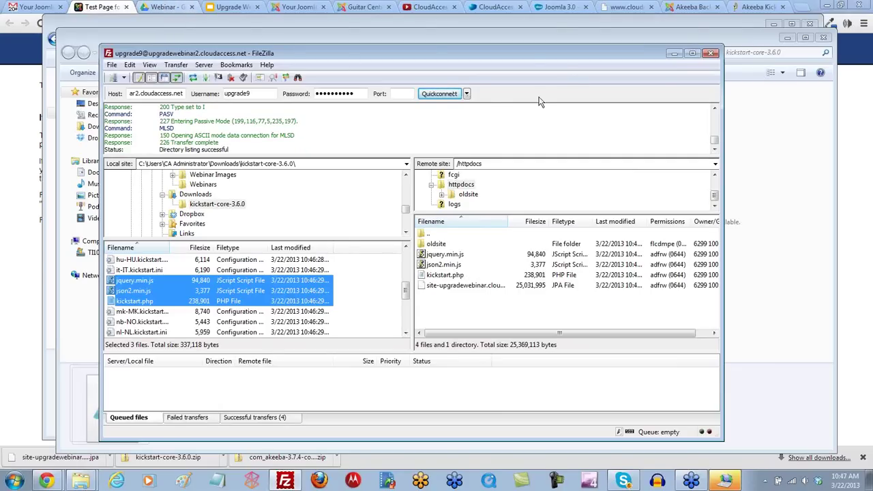
pyautogui.click(120, 26)
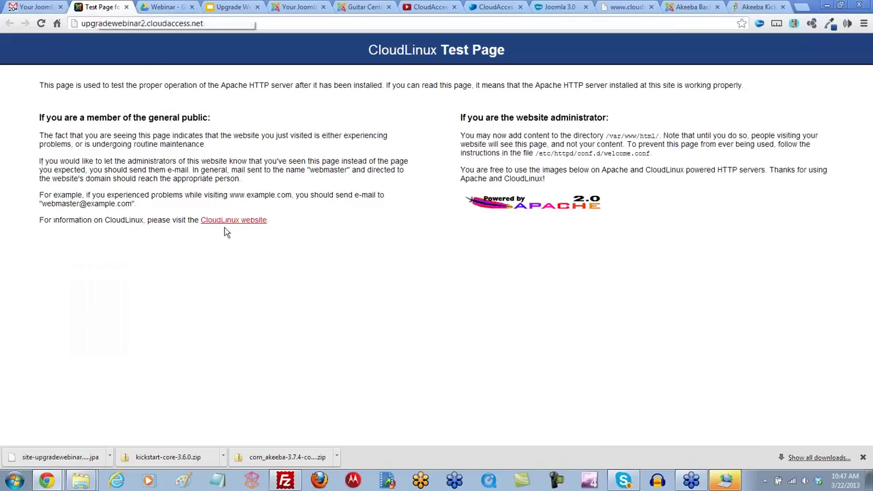
# Step: Load upgradewebinar2.cloudaccess.net/kickstart.php from the address bar
pyautogui.click(218, 24)
pyautogui.click(217, 24)
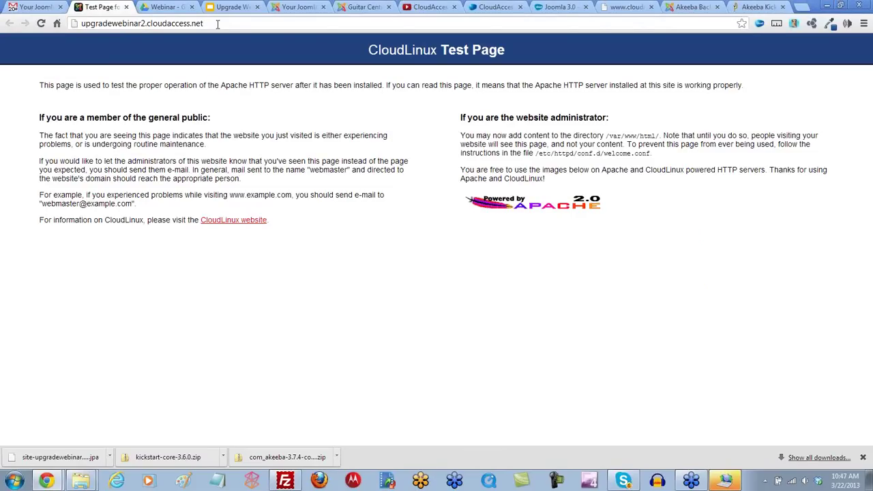
pyautogui.write('/kickstart.php')
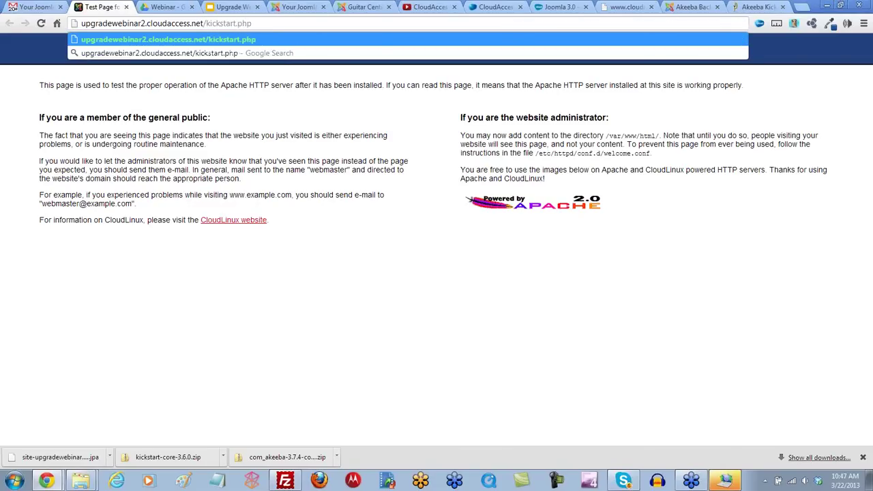
pyautogui.press('Return')
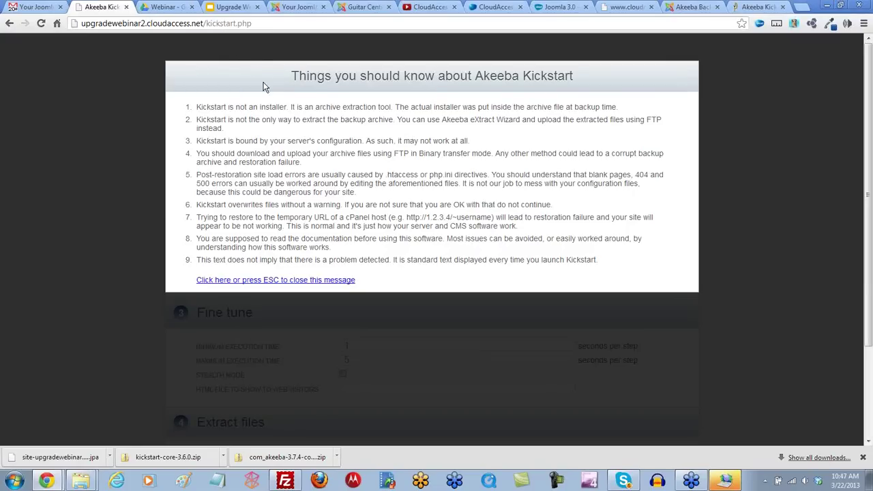
# Step: Dismiss the Kickstart notice and start extracting the backup archive onto the new host
pyautogui.click(277, 281)
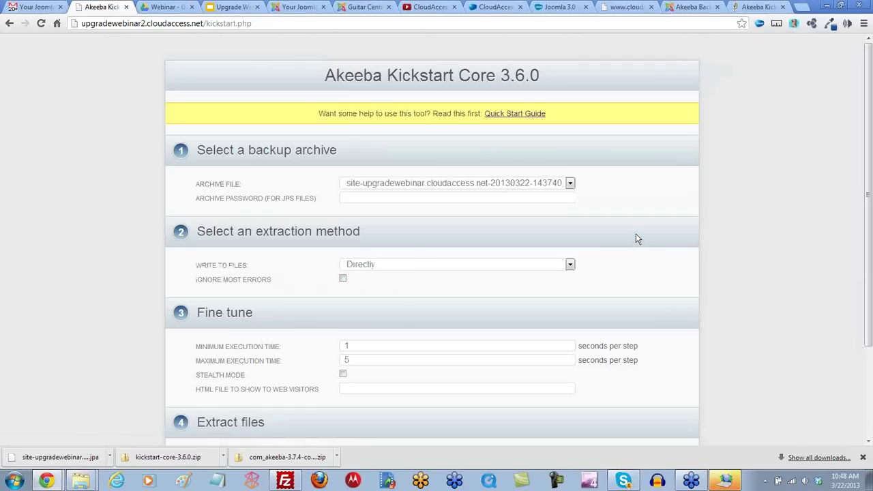
pyautogui.scroll(-1, 636, 234)
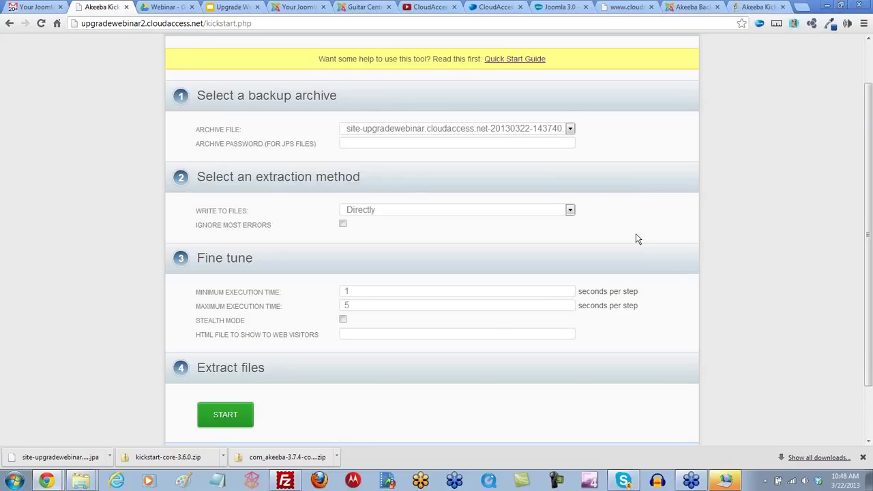
pyautogui.scroll(-1, 635, 235)
pyautogui.scroll(1, 635, 235)
pyautogui.click(227, 416)
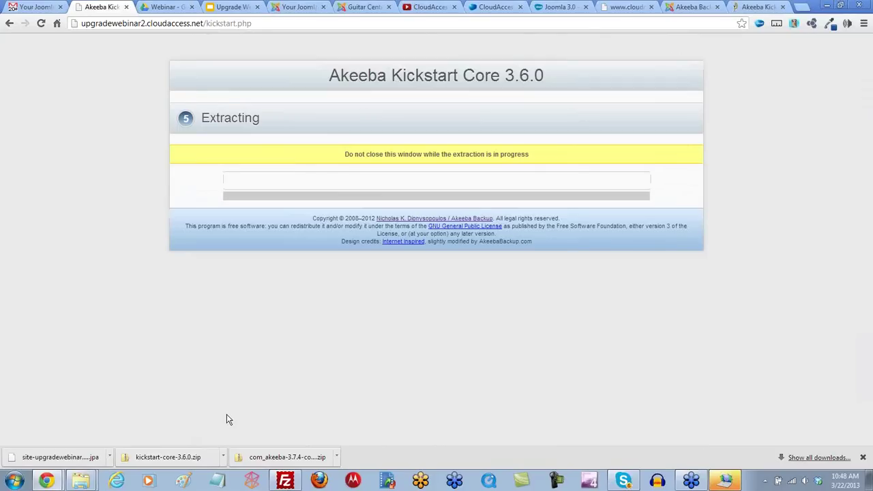
pyautogui.click(862, 458)
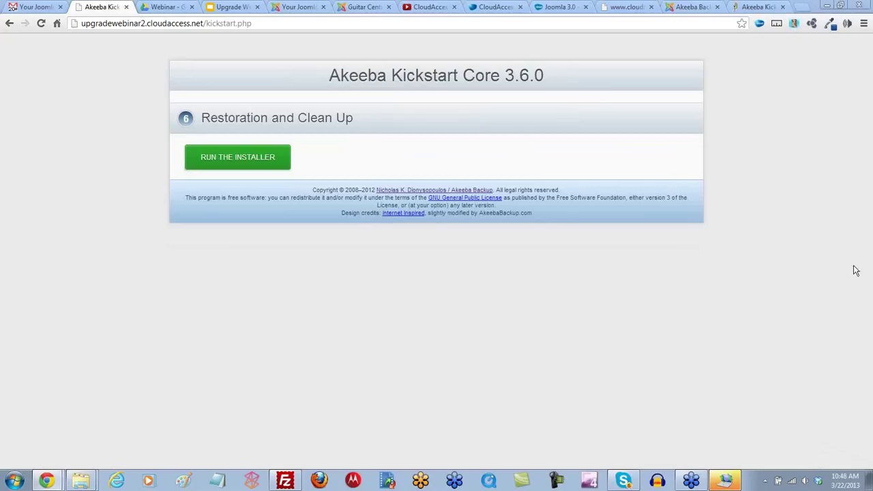
# Step: Run the ANGIE installer, review its pre-installation checks, and continue to database restoration
pyautogui.click(247, 162)
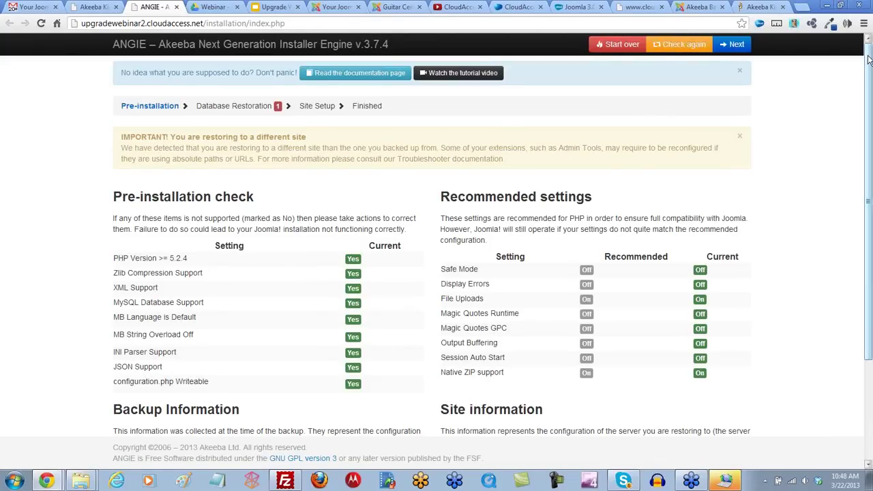
pyautogui.click(868, 60)
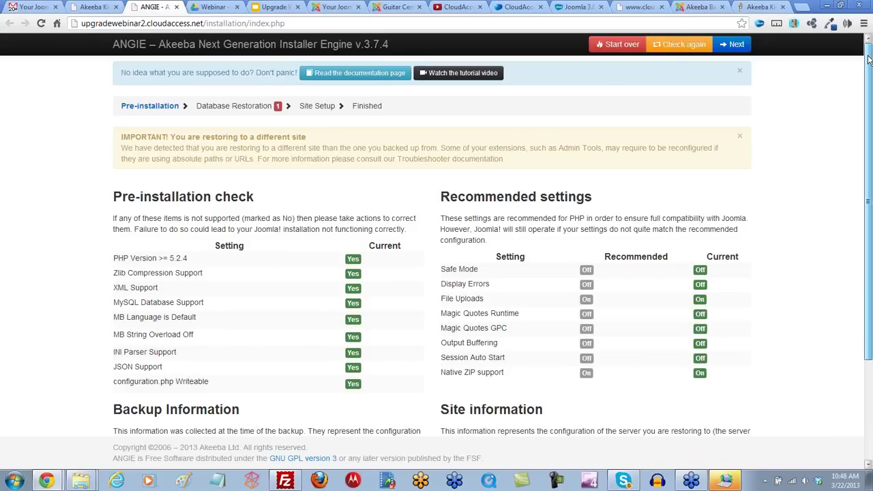
pyautogui.moveTo(868, 60); pyautogui.dragTo(868, 191)
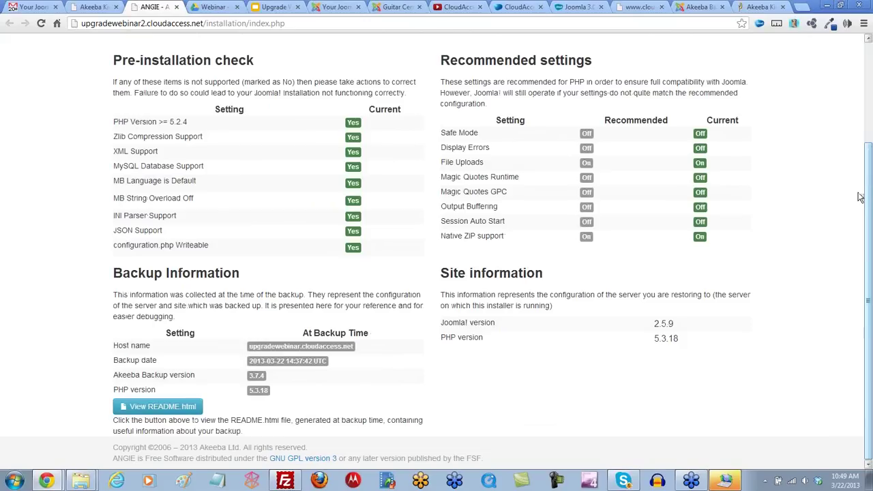
pyautogui.moveTo(868, 304); pyautogui.dragTo(856, 182)
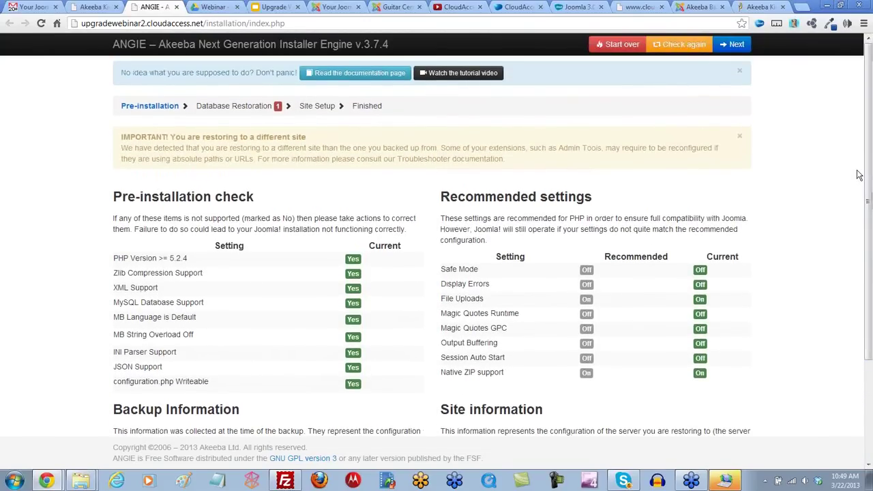
pyautogui.click(735, 46)
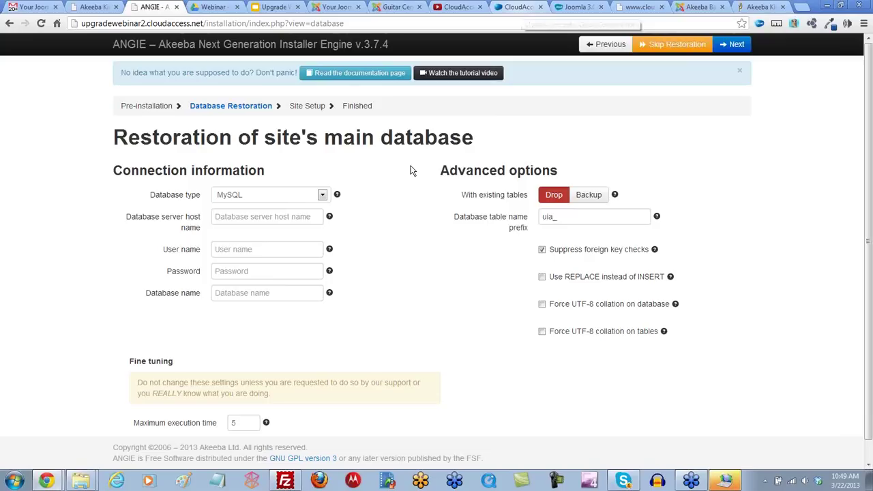
# Step: Set ANGIE's database type to MySQLi (preferred) and bring up the CloudAccess control panel
pyautogui.click(322, 195)
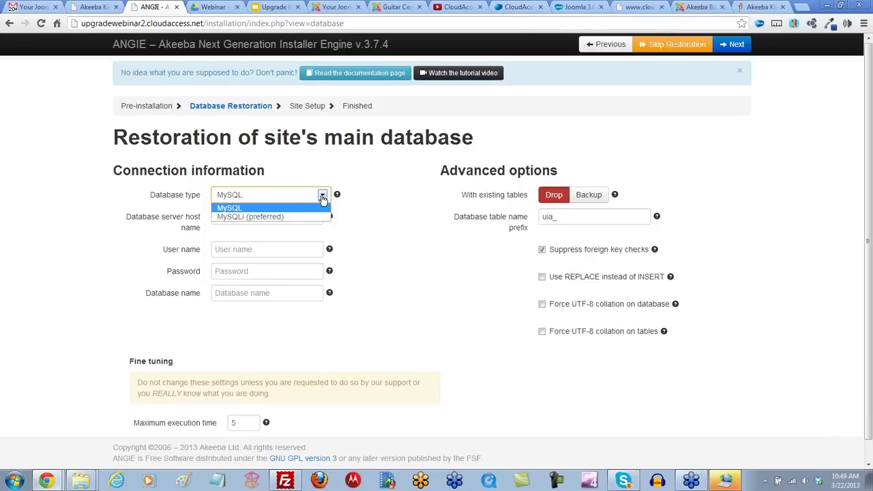
pyautogui.click(250, 217)
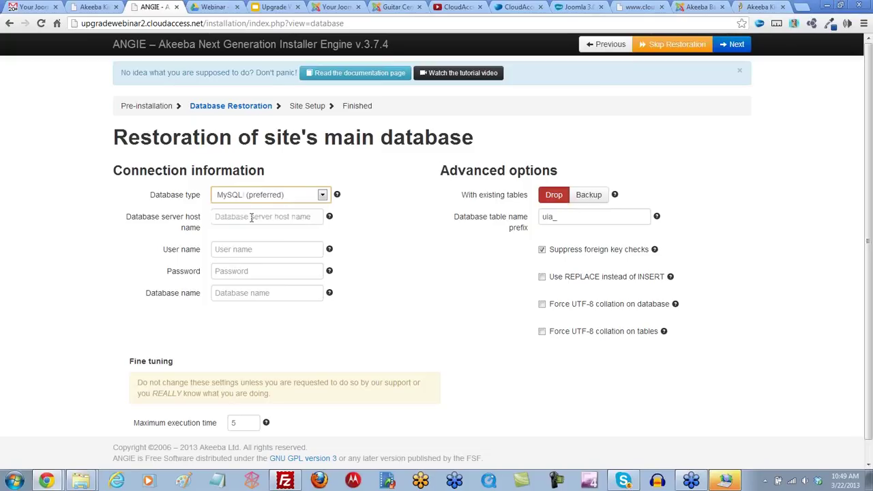
pyautogui.click(310, 217)
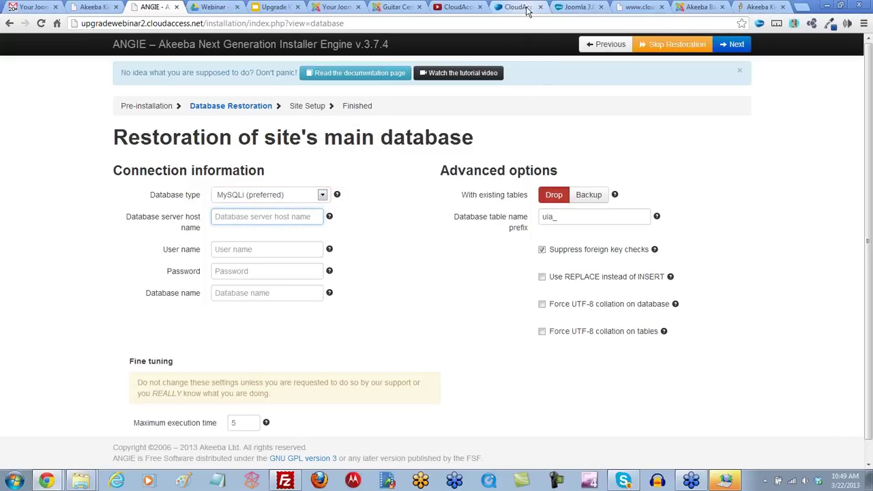
pyautogui.click(527, 10)
pyautogui.scroll(2, 507, 255)
pyautogui.scroll(1, 506, 255)
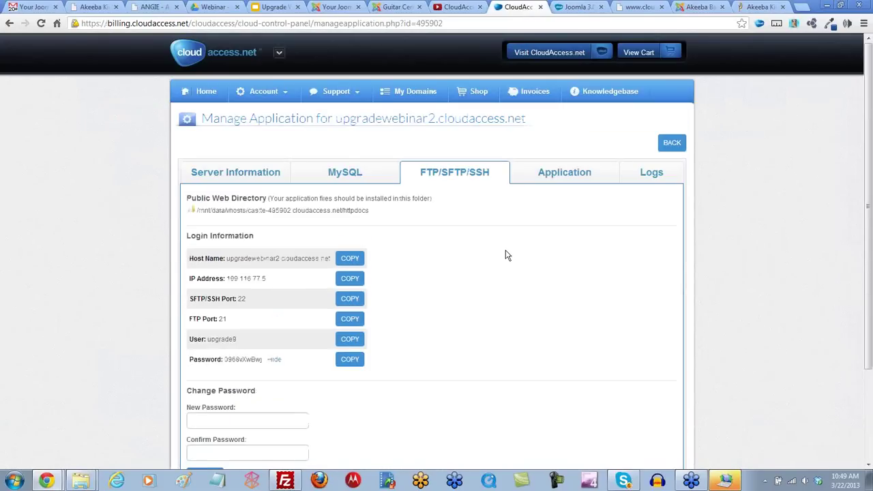
# Step: Open the site's MySQL details in CloudAccess and copy the host and database names
pyautogui.scroll(-2, 499, 255)
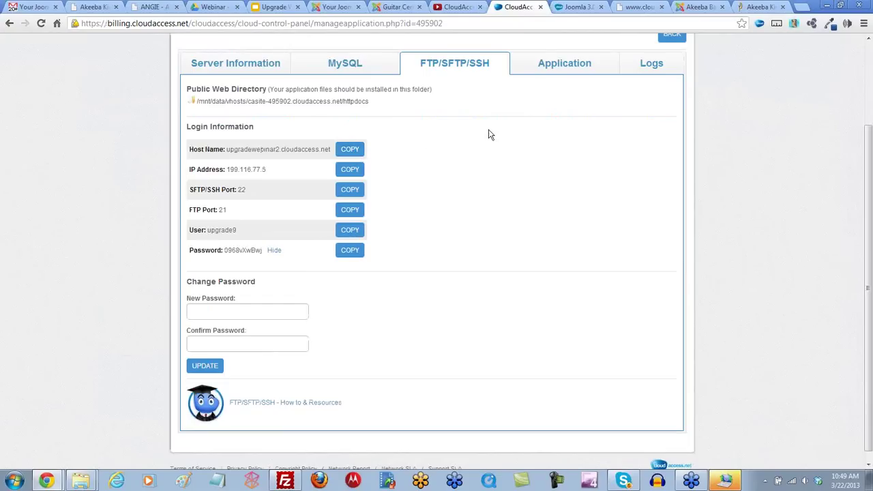
pyautogui.click(563, 66)
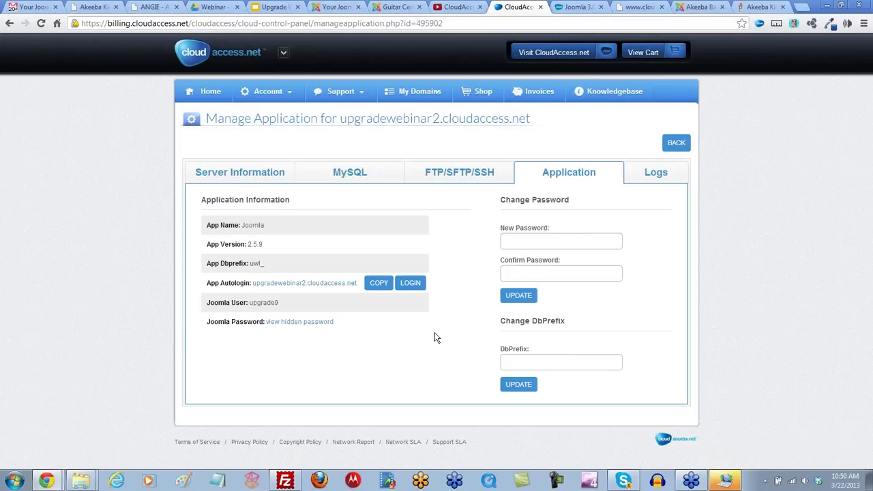
pyautogui.click(349, 175)
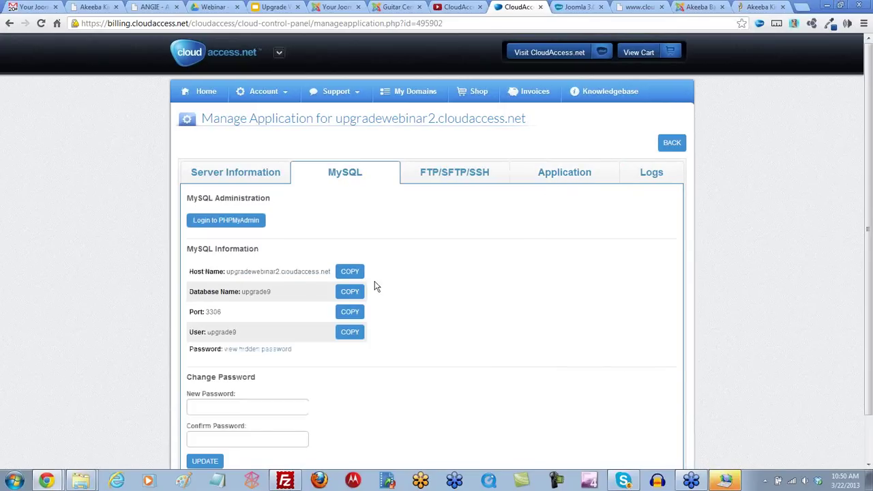
pyautogui.scroll(-1, 390, 285)
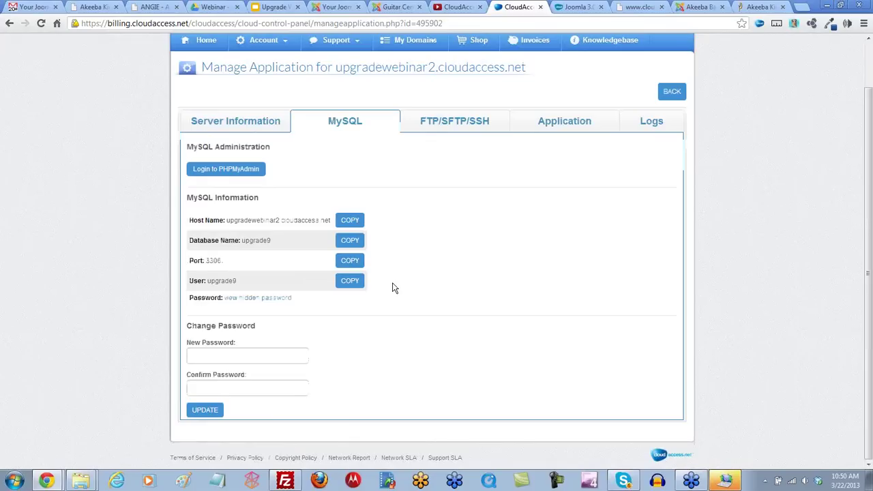
pyautogui.click(349, 221)
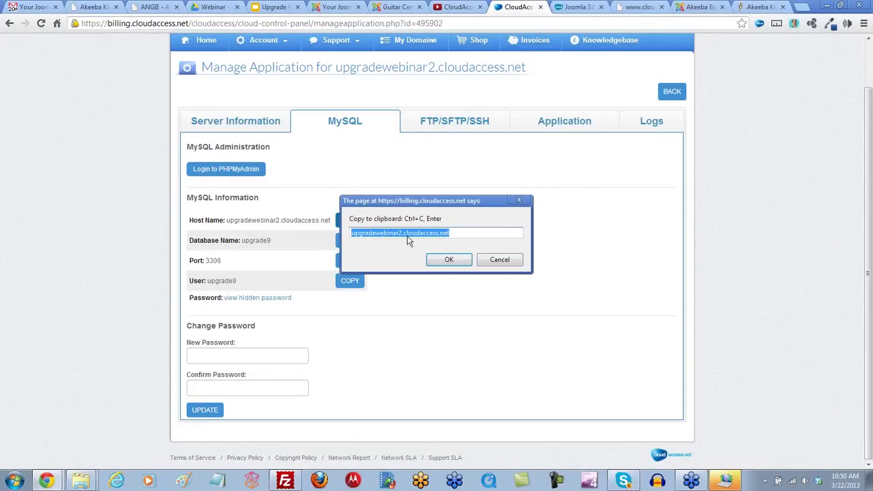
pyautogui.click(498, 259)
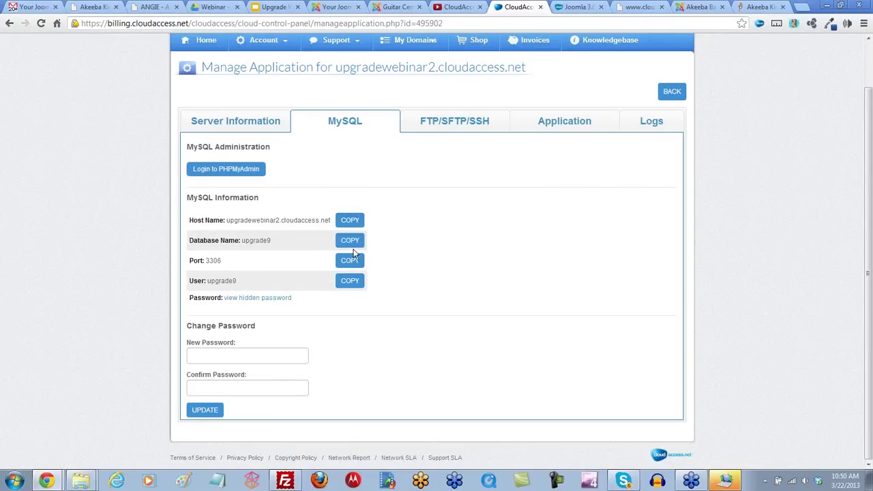
pyautogui.click(349, 242)
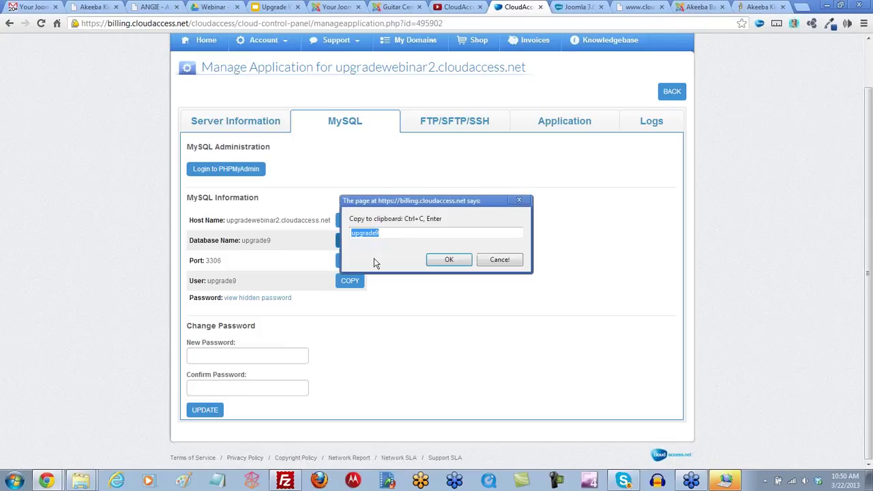
# Step: Enter upgrade9 in ANGIE's database server host name field
pyautogui.click(290, 481)
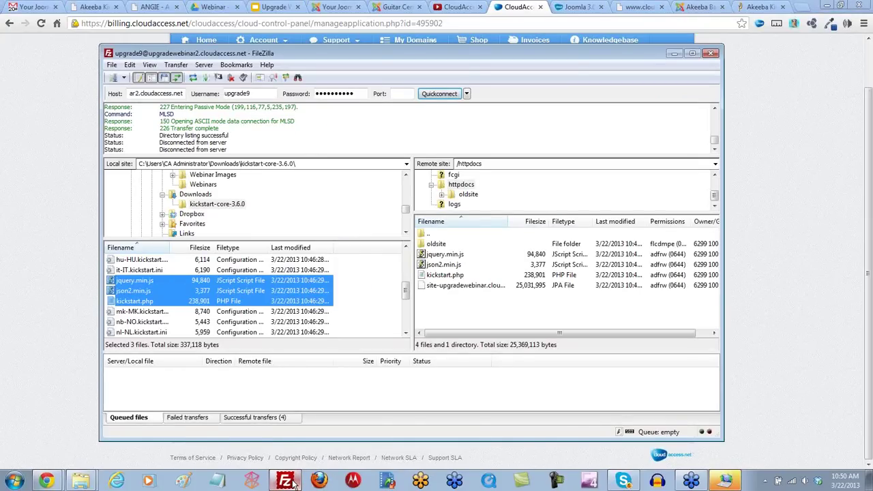
pyautogui.click(288, 481)
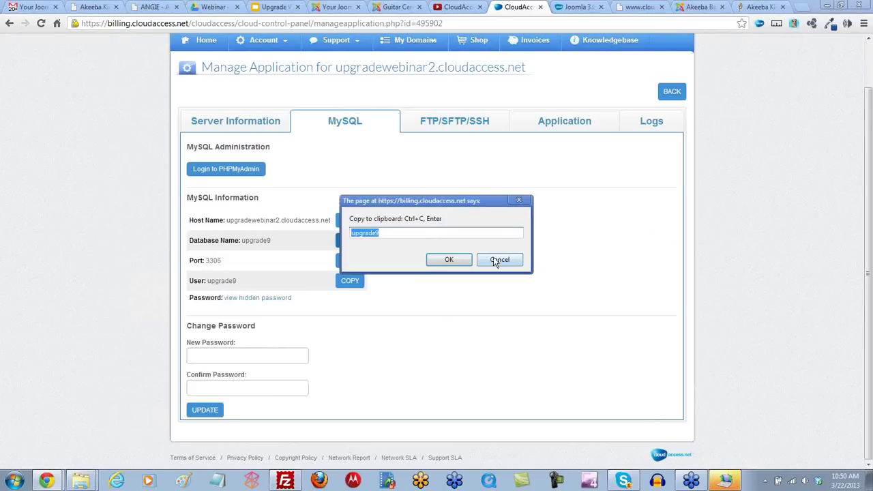
pyautogui.click(499, 260)
pyautogui.click(97, 8)
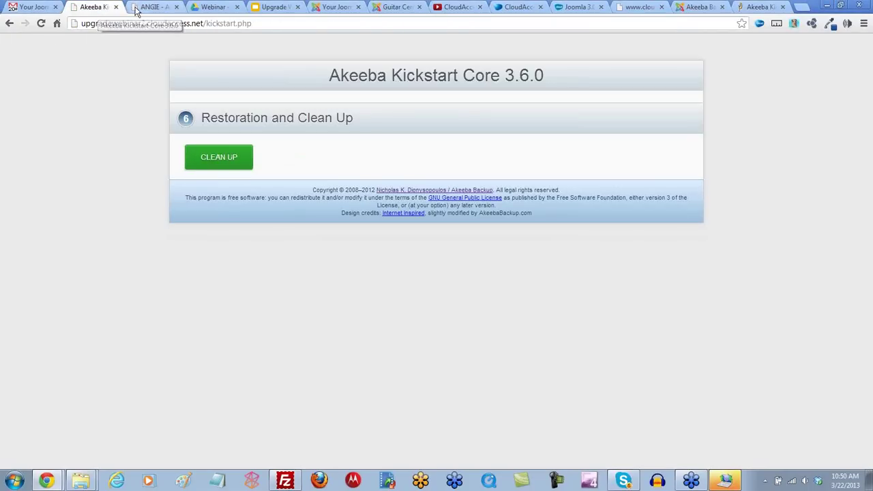
pyautogui.click(153, 7)
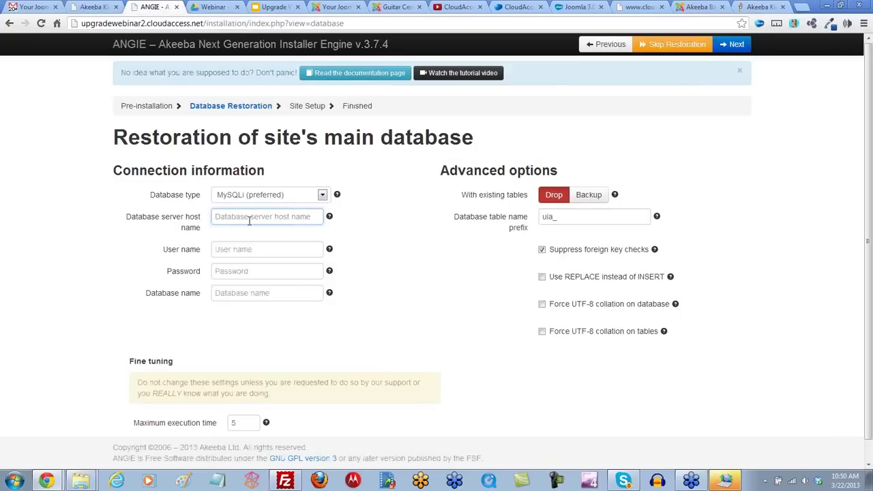
pyautogui.write('upgrade9')
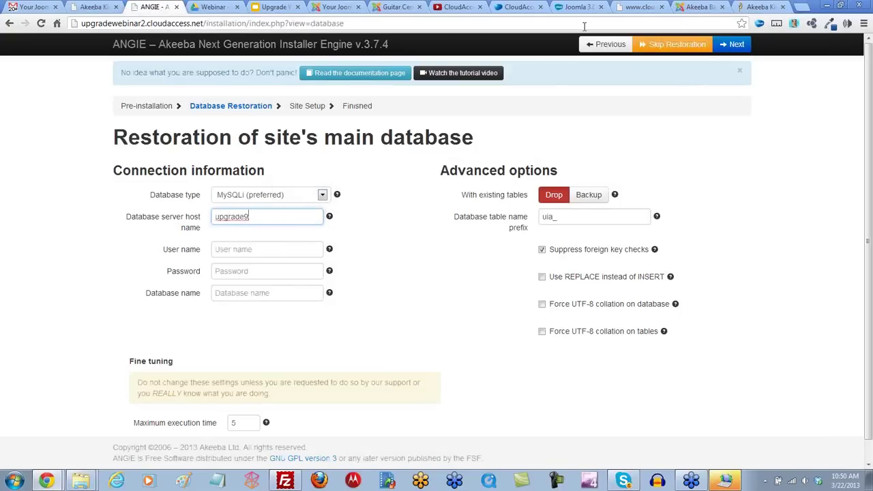
# Step: Copy the MySQL user name and paste it into ANGIE's User name field
pyautogui.click(516, 9)
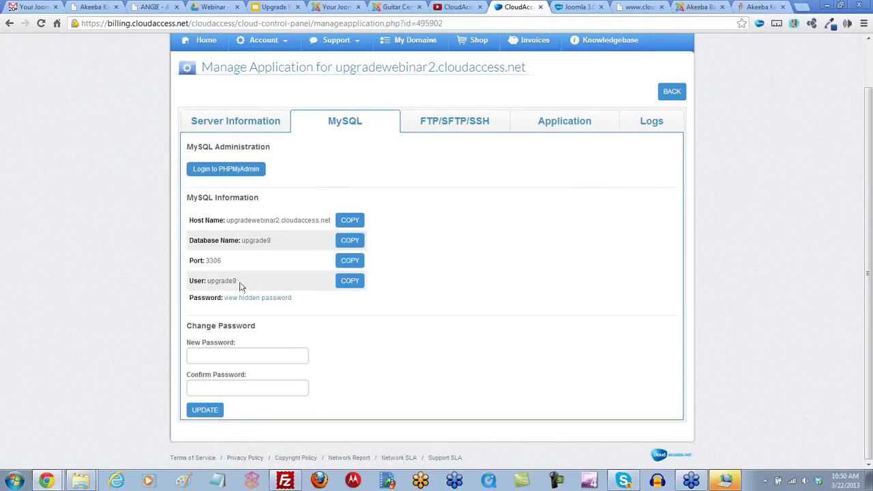
pyautogui.click(351, 282)
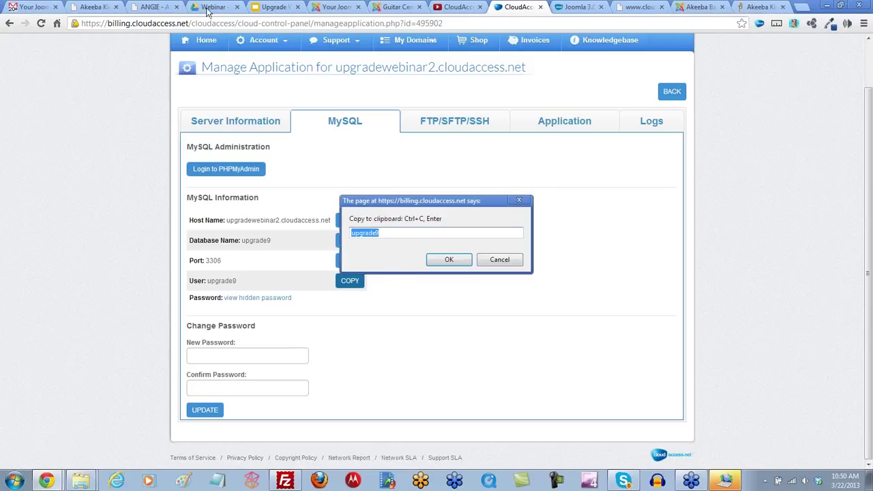
pyautogui.click(493, 264)
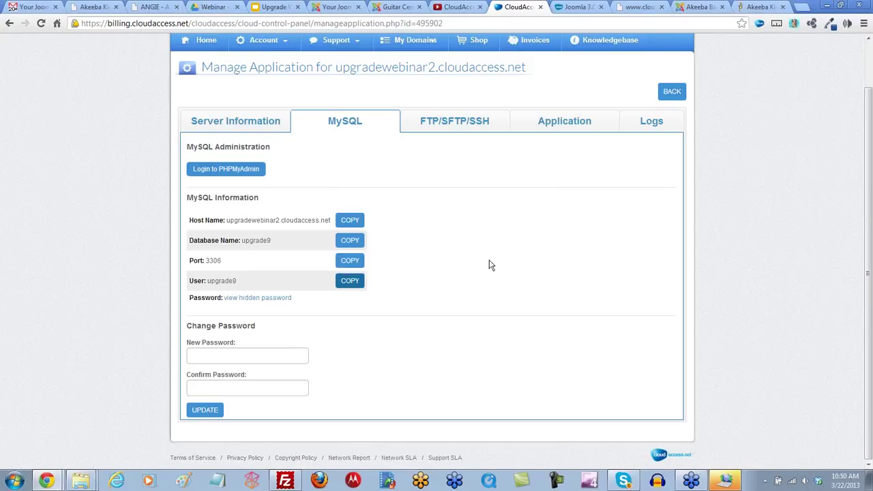
pyautogui.click(212, 8)
pyautogui.click(164, 8)
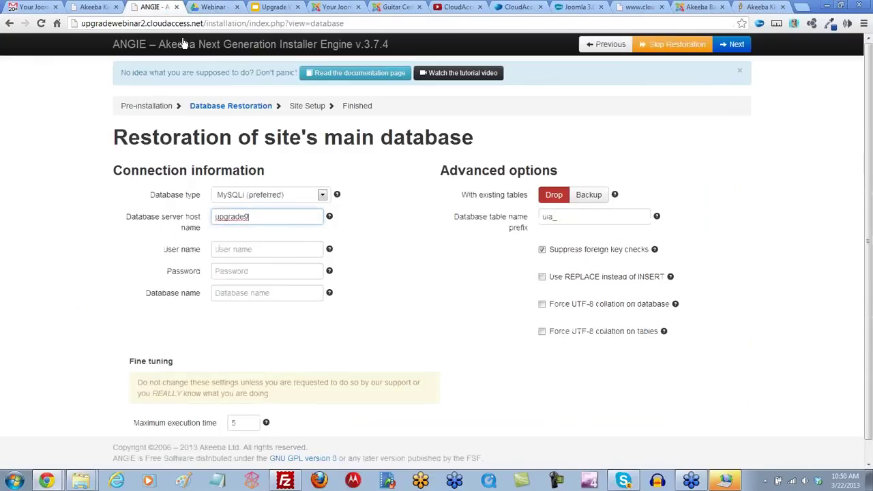
pyautogui.click(247, 250)
pyautogui.hotkey('ctrl', 'v')
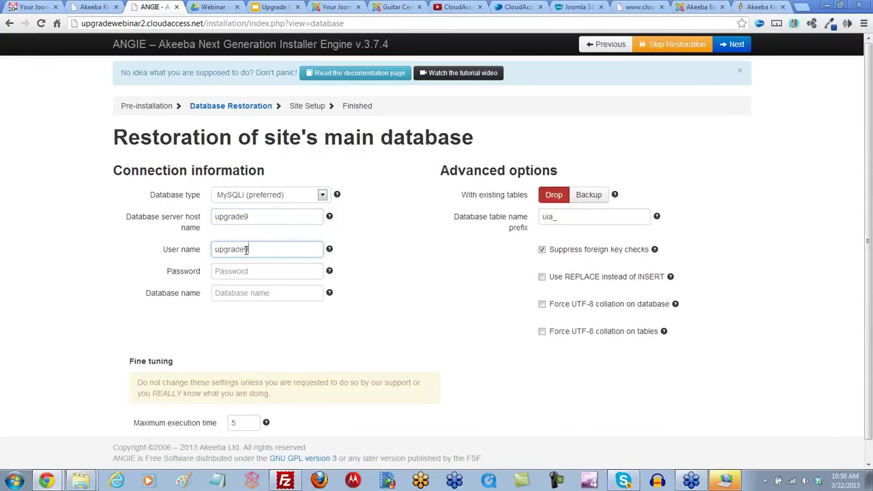
# Step: Reveal the hosting MySQL password and paste it into ANGIE's Password field
pyautogui.click(518, 9)
pyautogui.click(281, 302)
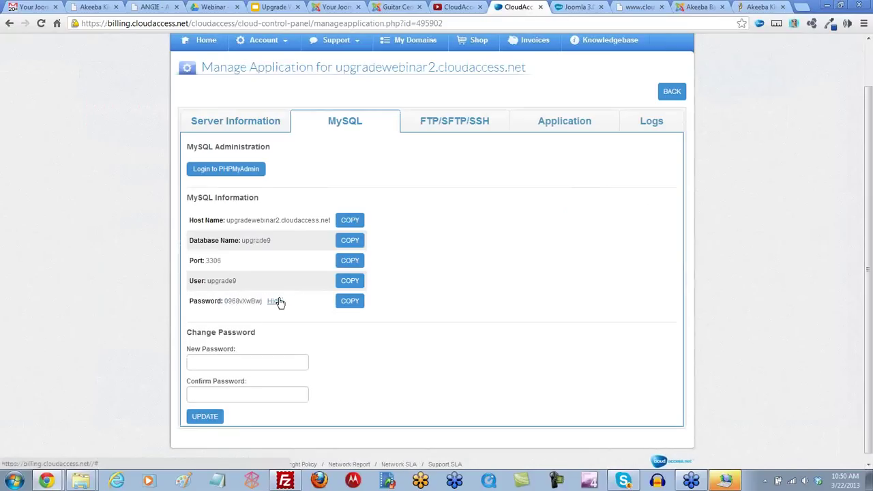
pyautogui.click(350, 301)
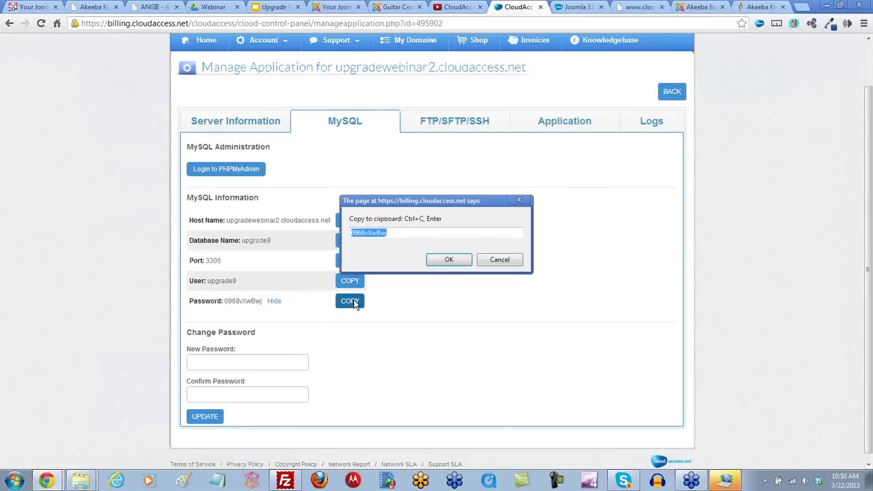
pyautogui.click(499, 260)
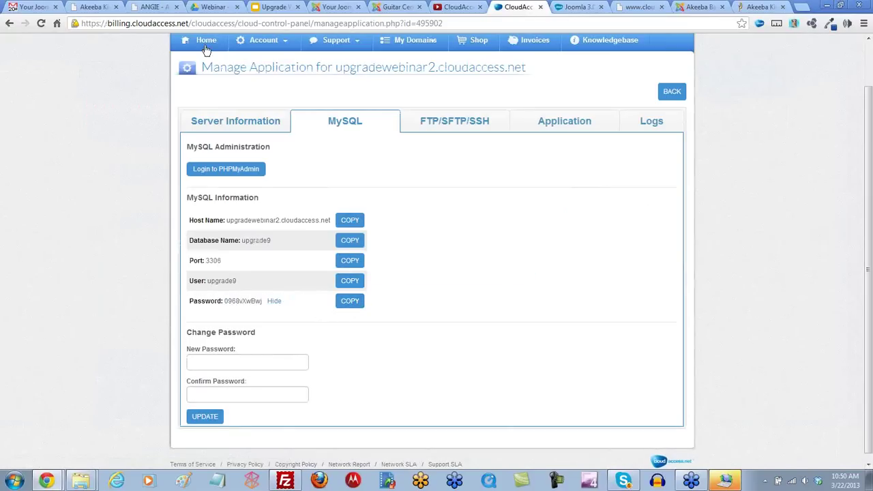
pyautogui.click(154, 7)
pyautogui.click(227, 271)
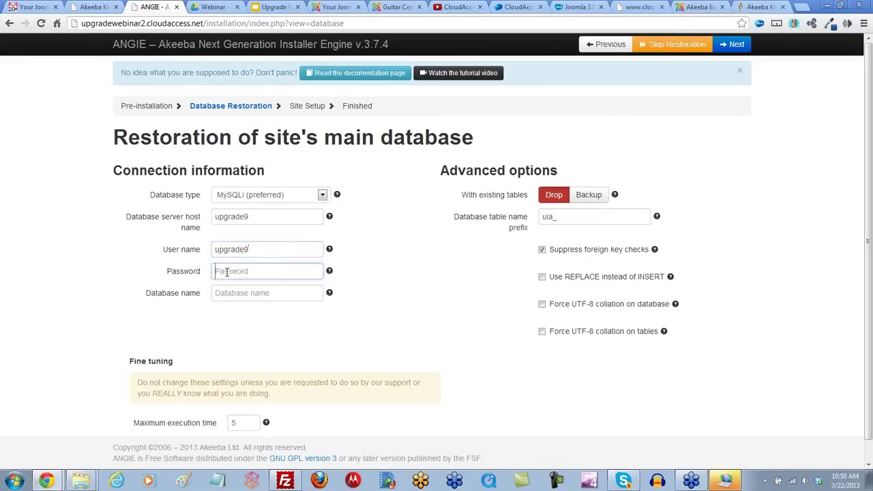
pyautogui.hotkey('ctrl', 'v')
# Step: Copy upgrade9 from the host name field into ANGIE's Database name field
pyautogui.moveTo(257, 217); pyautogui.dragTo(213, 218)
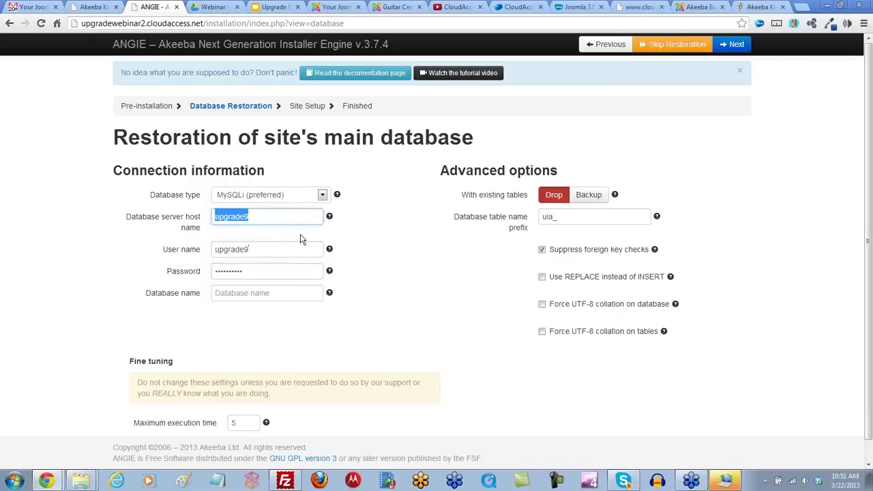
pyautogui.click(254, 293)
pyautogui.hotkey('ctrl', 'v')
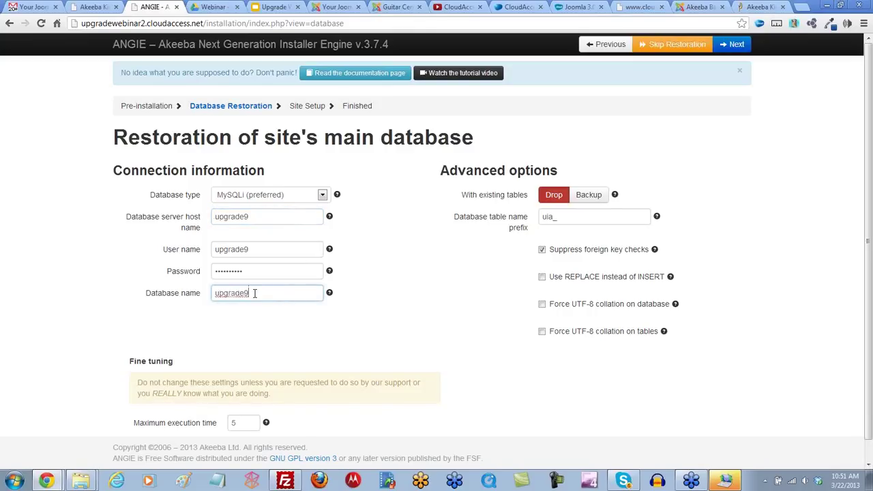
pyautogui.click(525, 9)
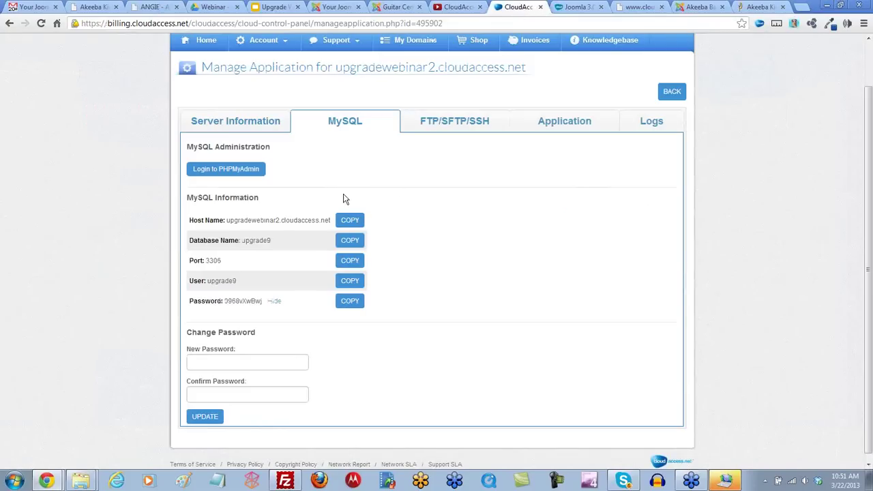
pyautogui.click(156, 10)
pyautogui.doubleClick(212, 218)
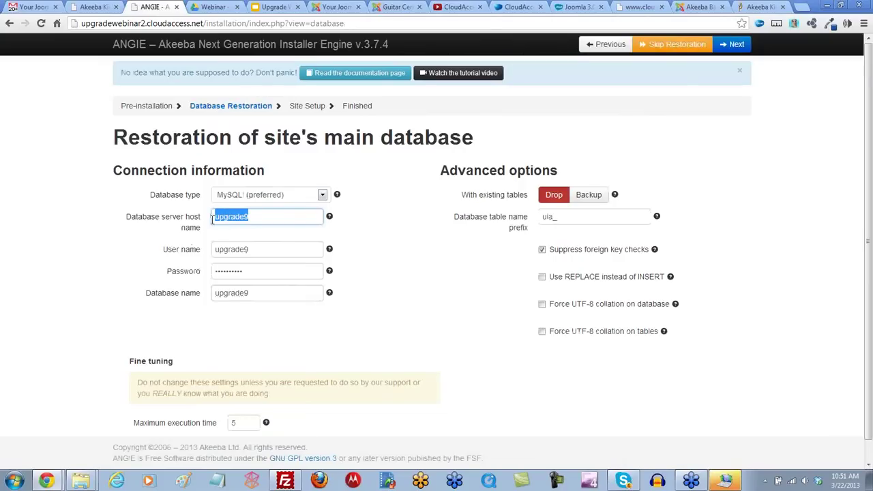
# Step: Replace ANGIE's database server host name with db and check the table prefix
pyautogui.write('db')
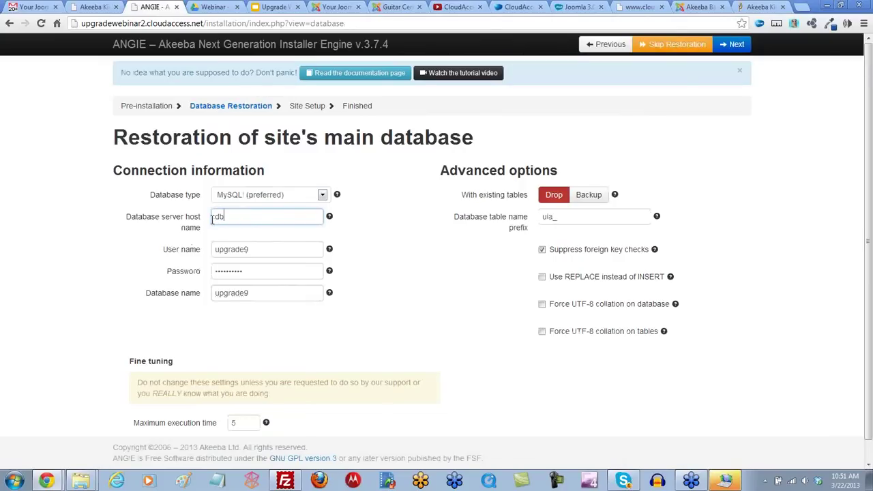
pyautogui.click(382, 302)
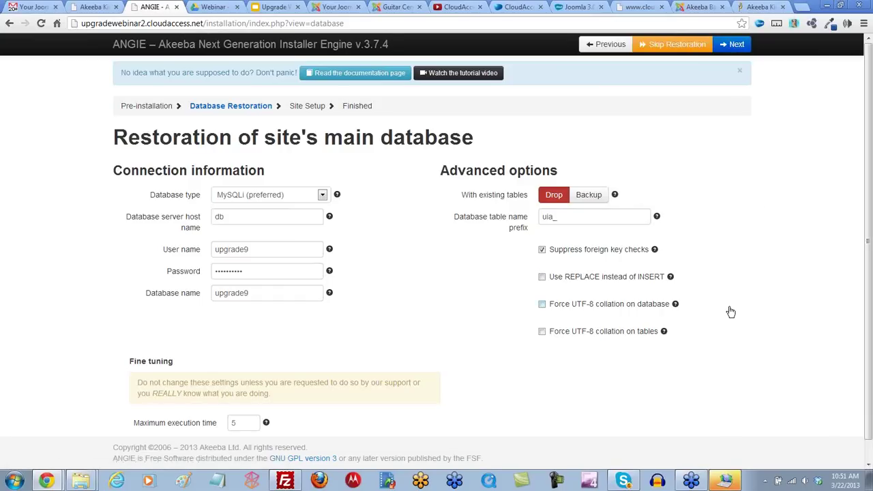
pyautogui.click(568, 217)
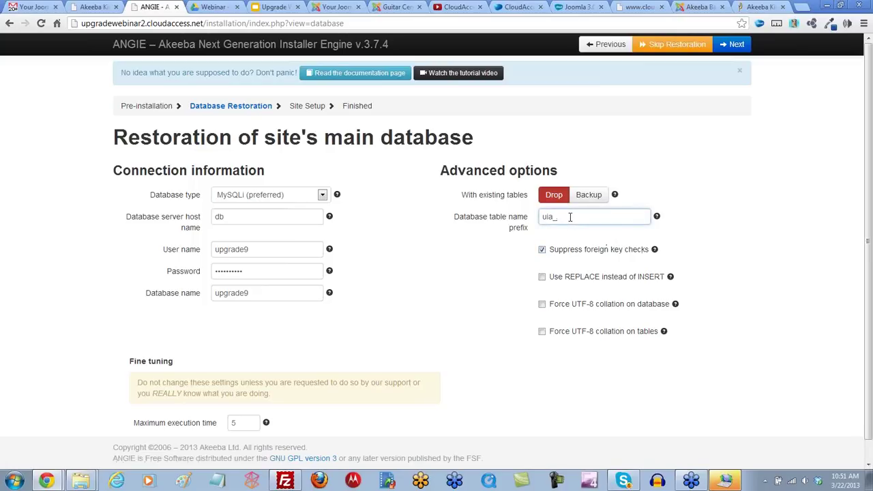
pyautogui.click(518, 7)
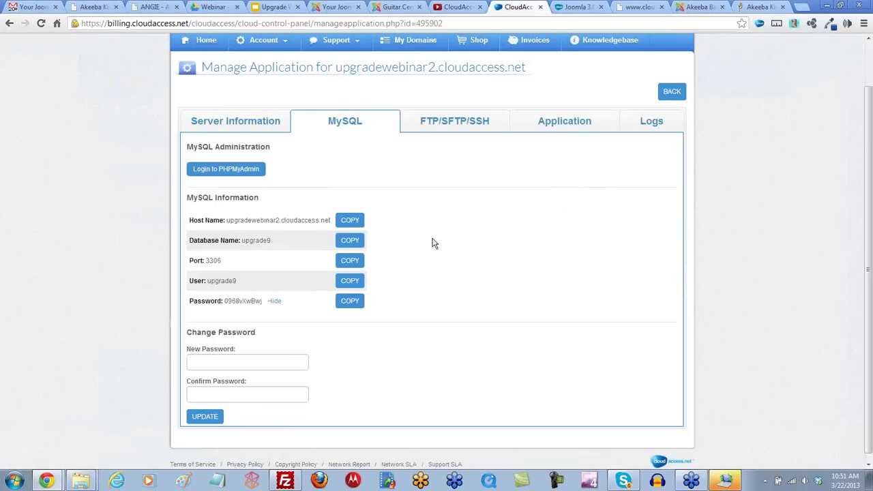
# Step: Copy the application's table prefix uwl_ from its Application details
pyautogui.click(565, 122)
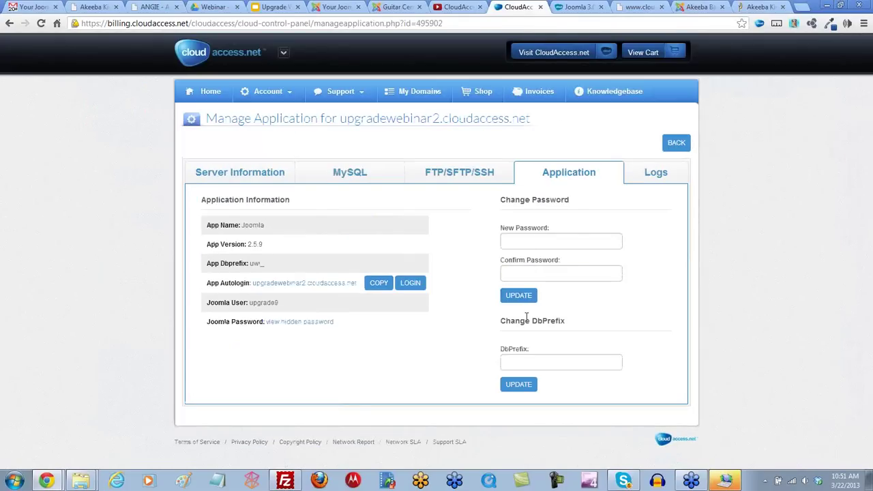
pyautogui.click(526, 362)
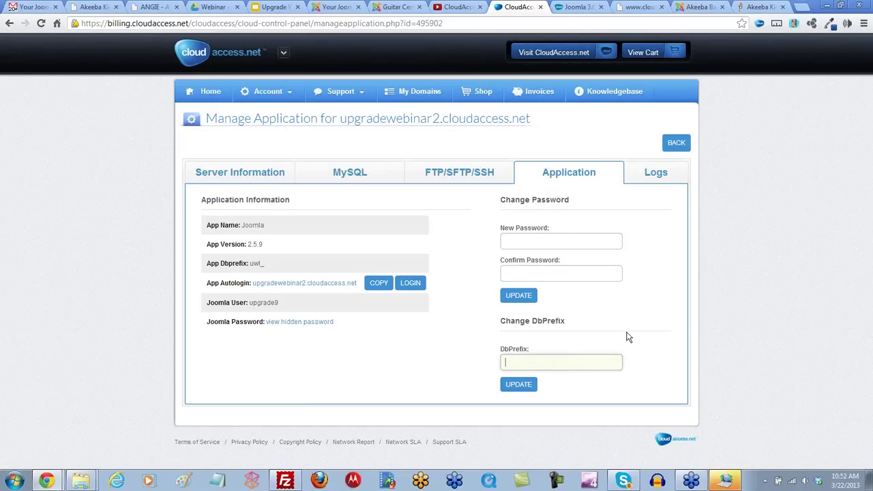
pyautogui.moveTo(267, 270); pyautogui.dragTo(249, 266)
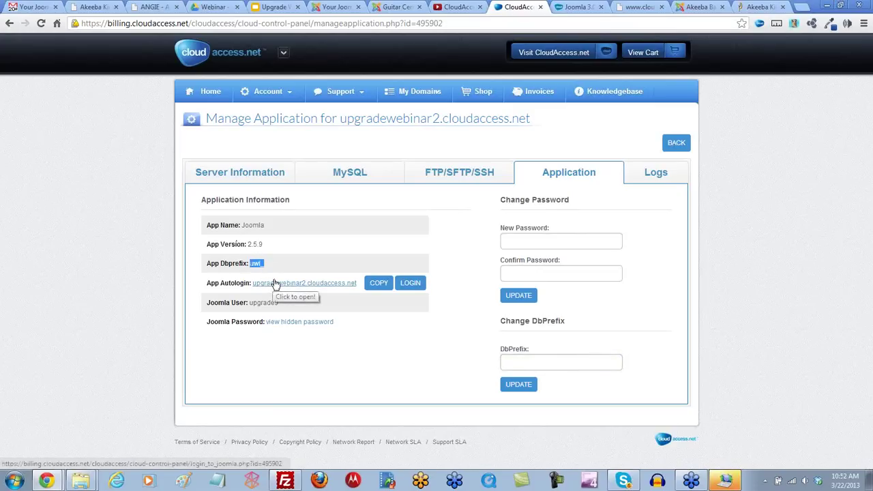
# Step: In ANGIE, set the table prefix to uwl_, unsuppress foreign key checks, keep Drop, and restore
pyautogui.click(154, 6)
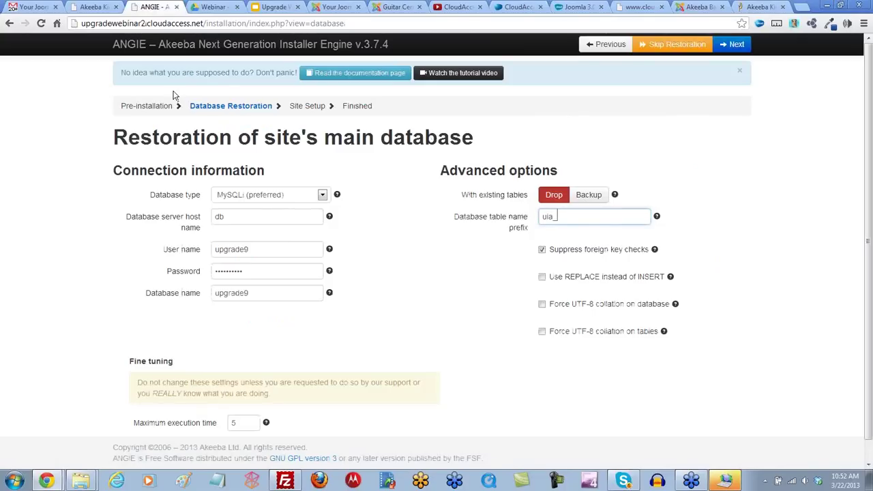
pyautogui.doubleClick(562, 217)
pyautogui.write('uwl')
pyautogui.press('Tab')
pyautogui.press('space')
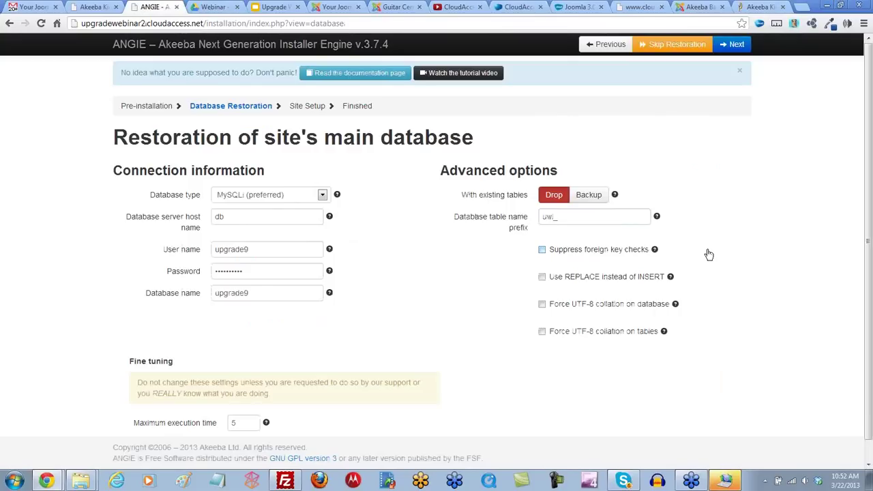
pyautogui.click(554, 199)
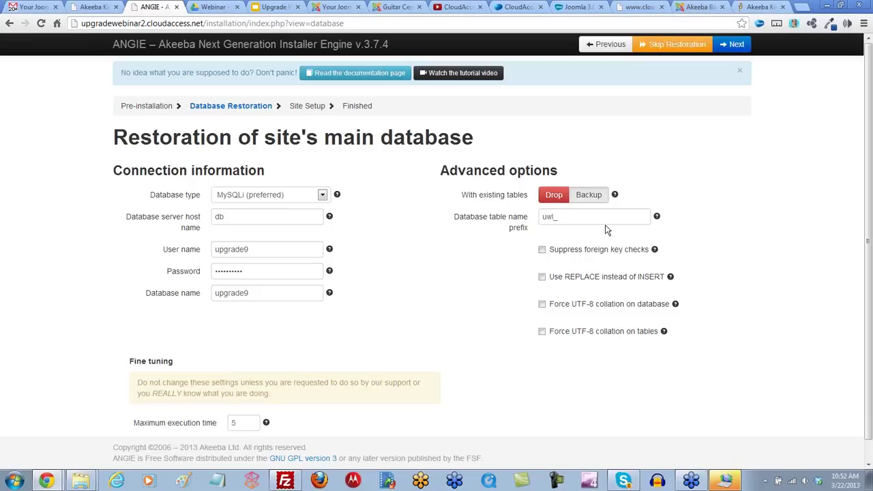
pyautogui.click(734, 46)
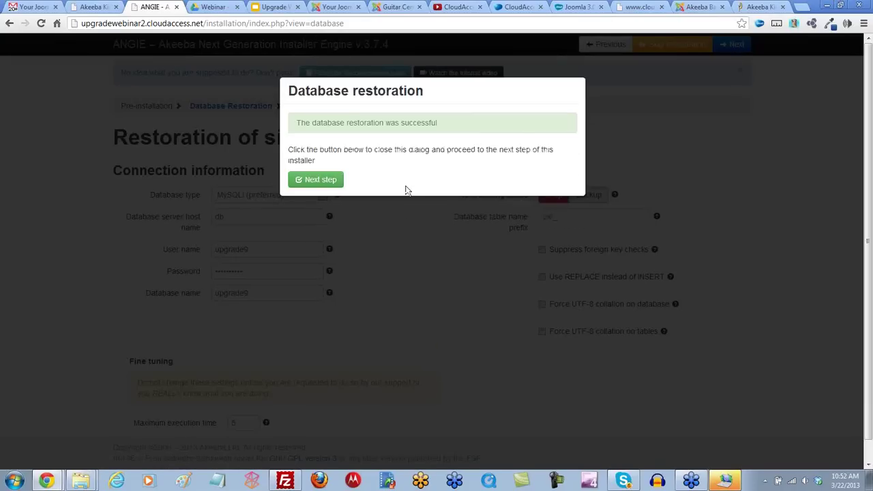
# Step: Continue past the database success message and accept the Site Setup page
pyautogui.click(314, 185)
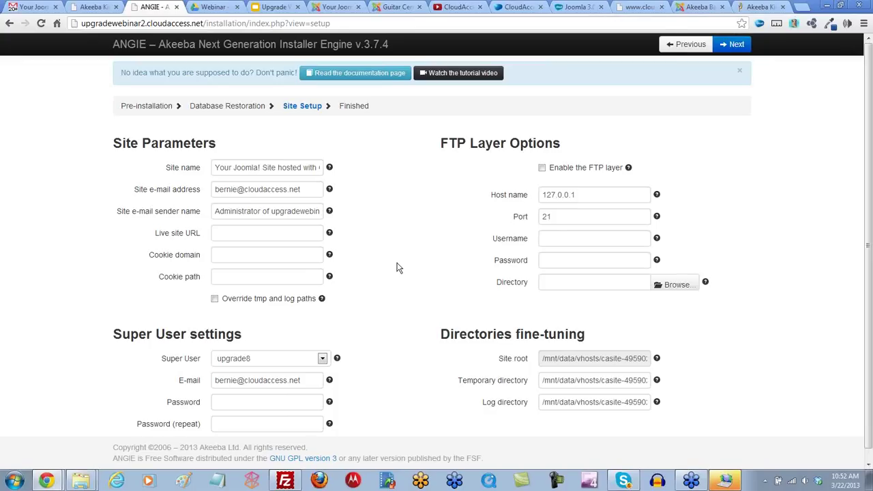
pyautogui.scroll(-1, 398, 267)
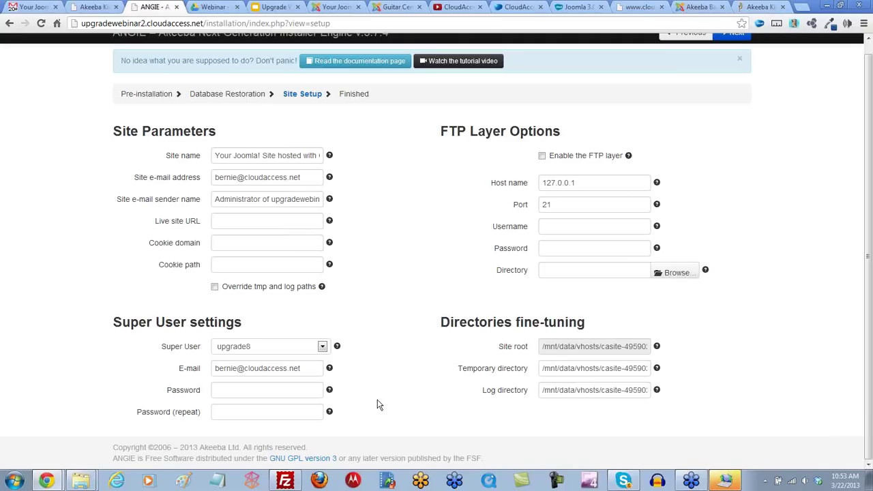
pyautogui.scroll(1, 389, 310)
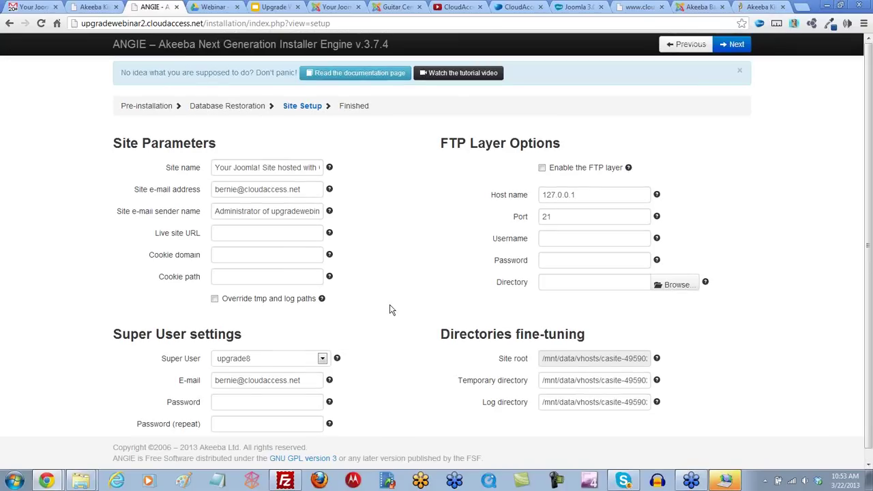
pyautogui.click(735, 46)
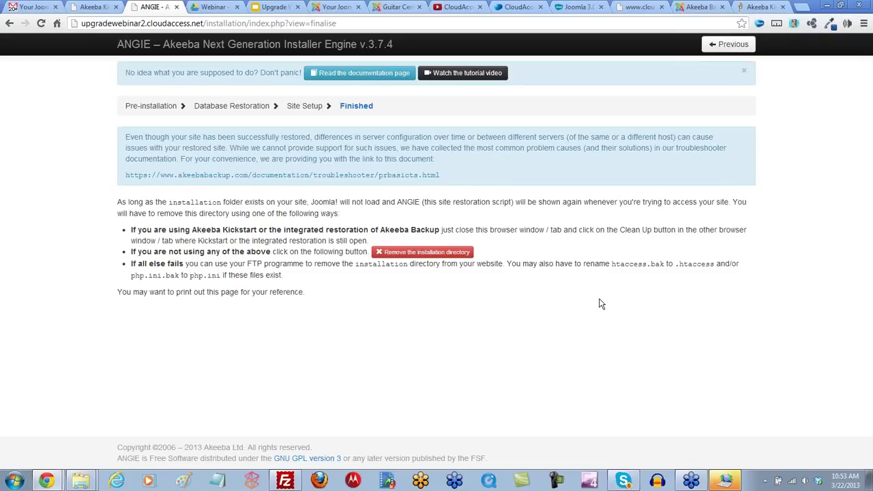
# Step: Remove the installation directory and visit the site's front end
pyautogui.click(412, 253)
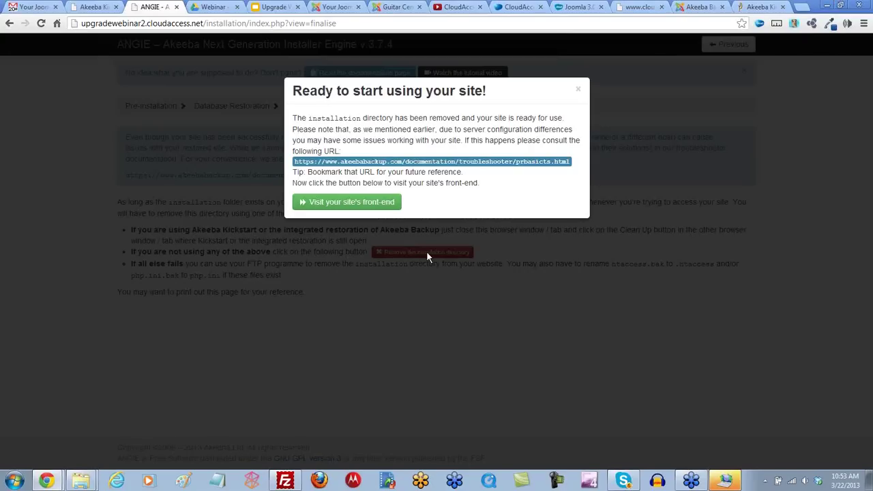
pyautogui.click(339, 203)
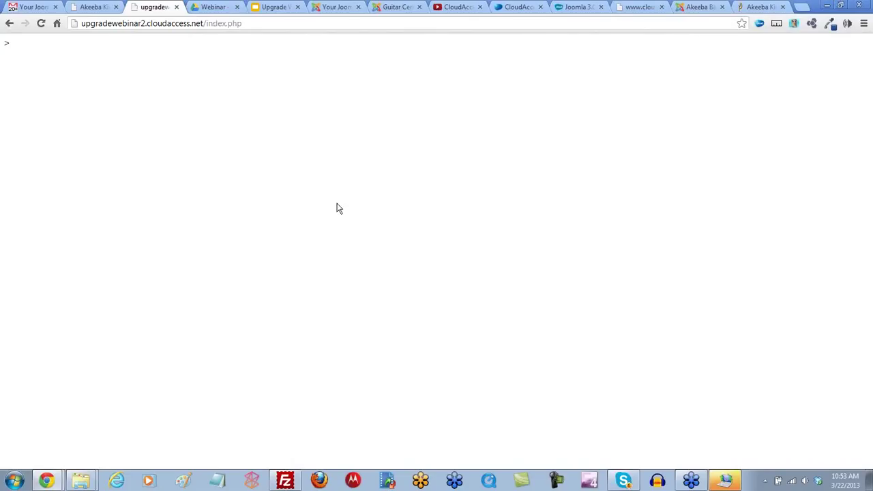
# Step: Reload the blank front page, try the email's admin auto-login link, then select the administrator username
pyautogui.click(41, 24)
pyautogui.click(39, 9)
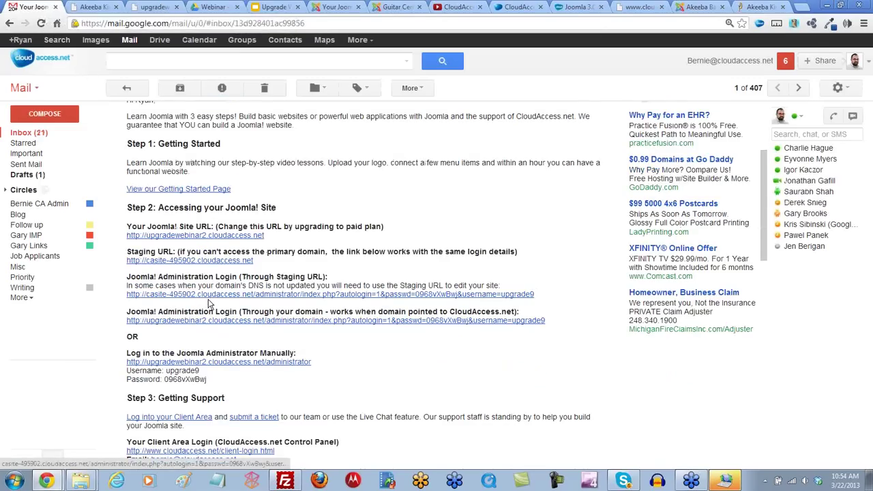
pyautogui.click(207, 321)
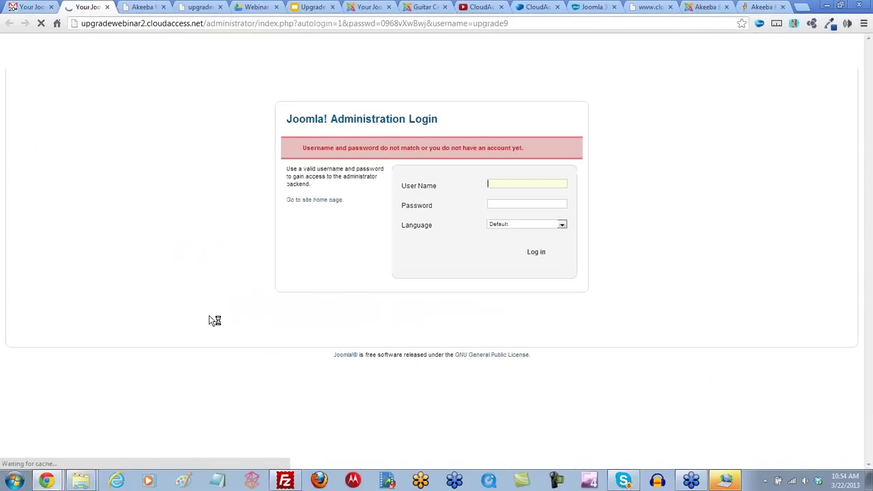
pyautogui.click(27, 7)
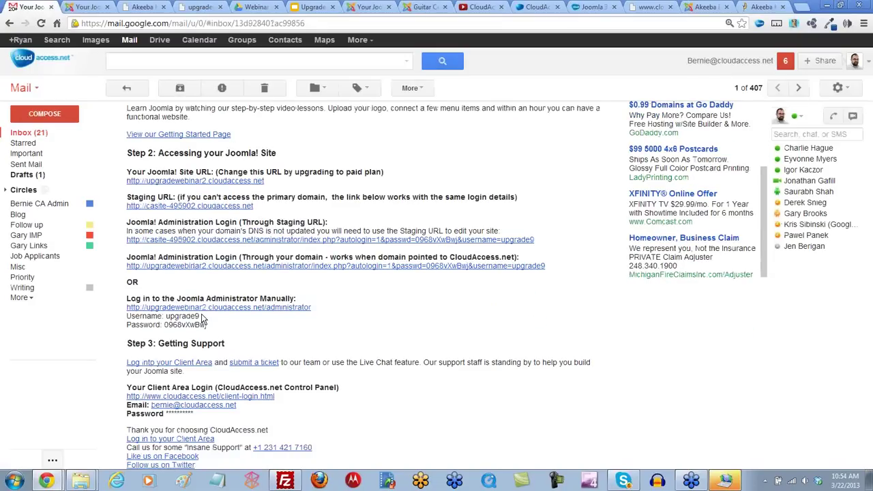
pyautogui.moveTo(199, 316); pyautogui.dragTo(165, 317)
# Step: Search the client area products for 'upgrade' and open upgradewebinar2's Cloud Control Panel
pyautogui.click(539, 7)
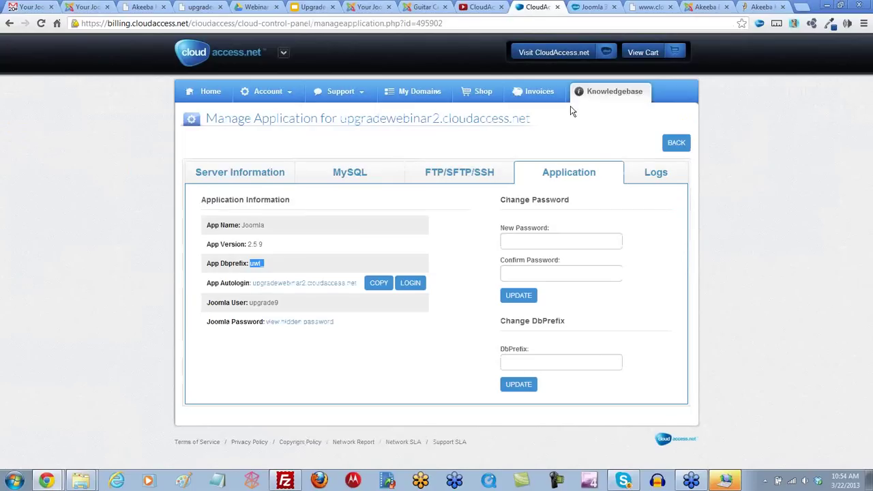
pyautogui.click(212, 96)
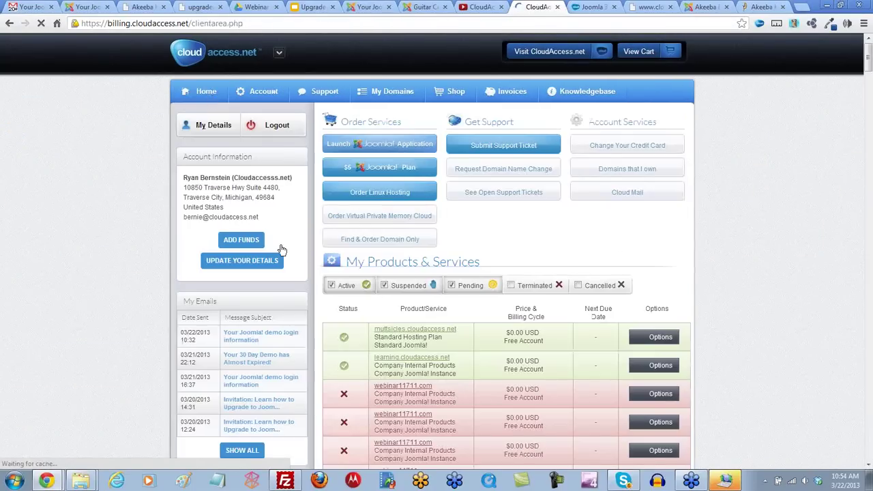
pyautogui.click(623, 317)
pyautogui.write('upgrade')
pyautogui.press('BackSpace')
pyautogui.press('BackSpace')
pyautogui.write('rade')
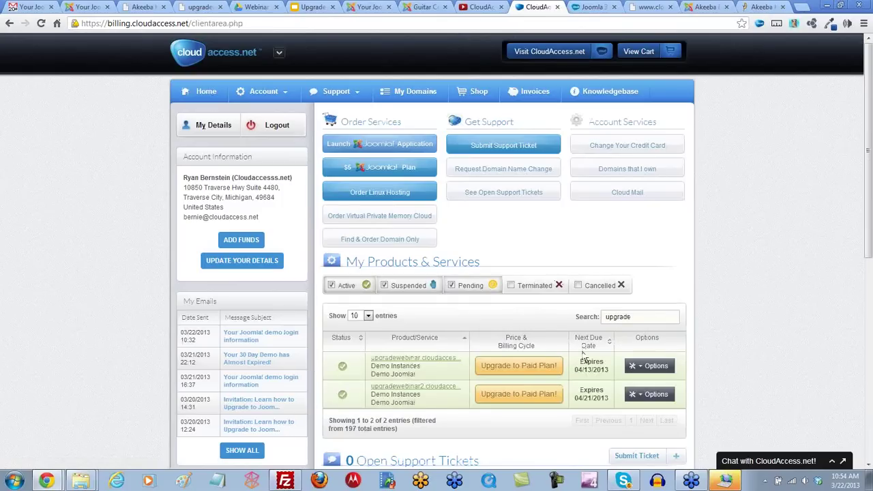
pyautogui.click(639, 395)
pyautogui.scroll(-1, 639, 399)
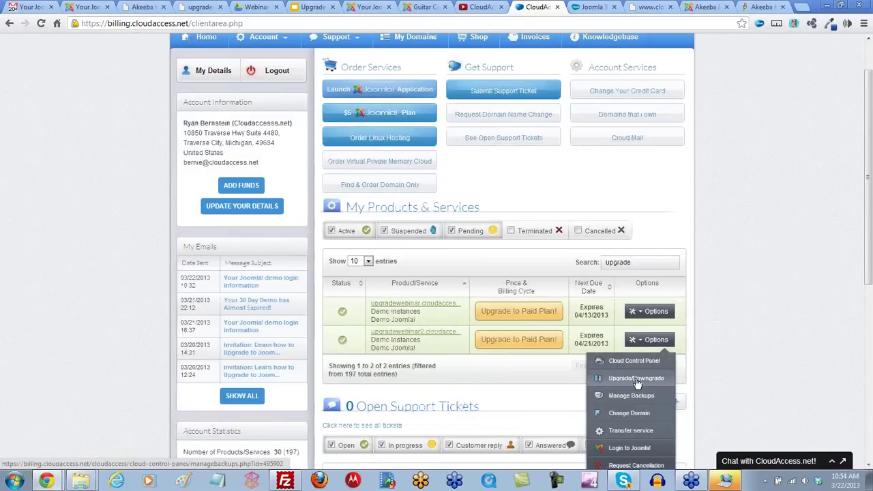
pyautogui.click(632, 361)
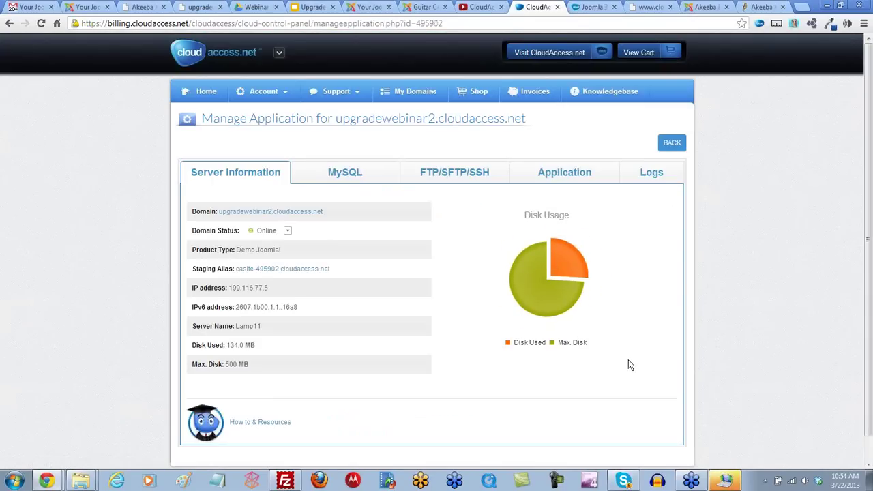
# Step: Log into the Joomla administrator via the Application tab's autologin, closing the blank front-end tab
pyautogui.click(559, 174)
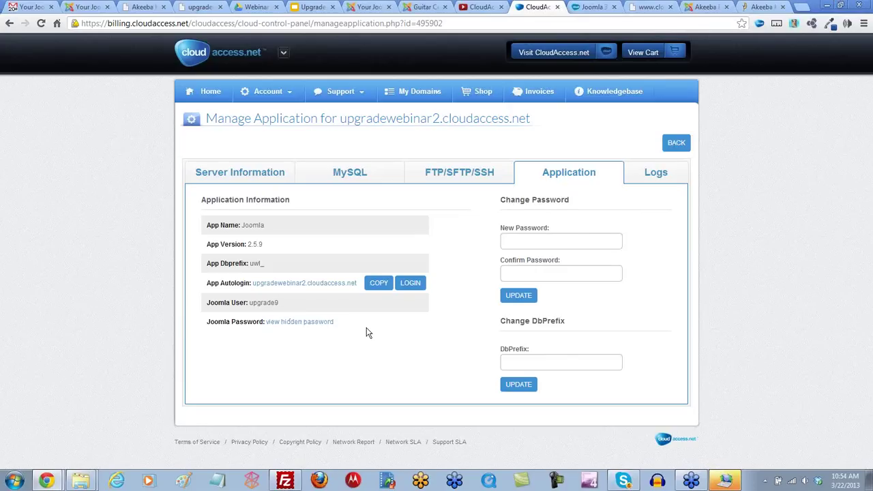
pyautogui.click(413, 282)
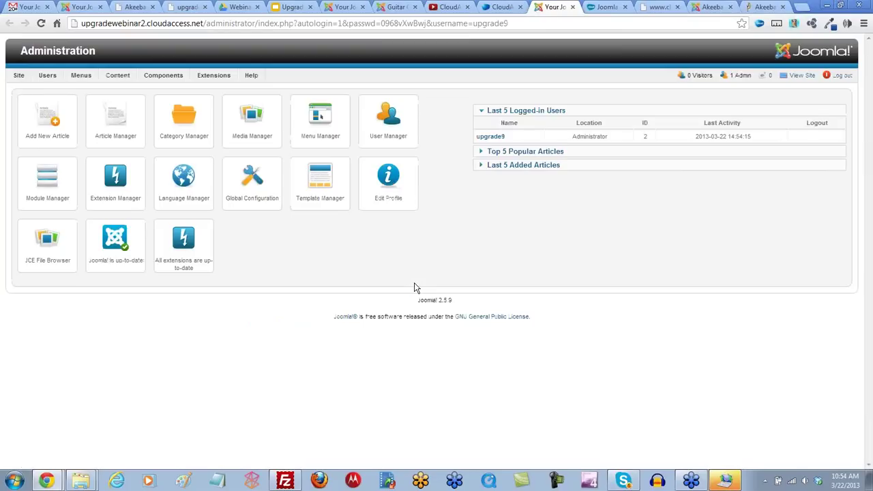
pyautogui.click(802, 76)
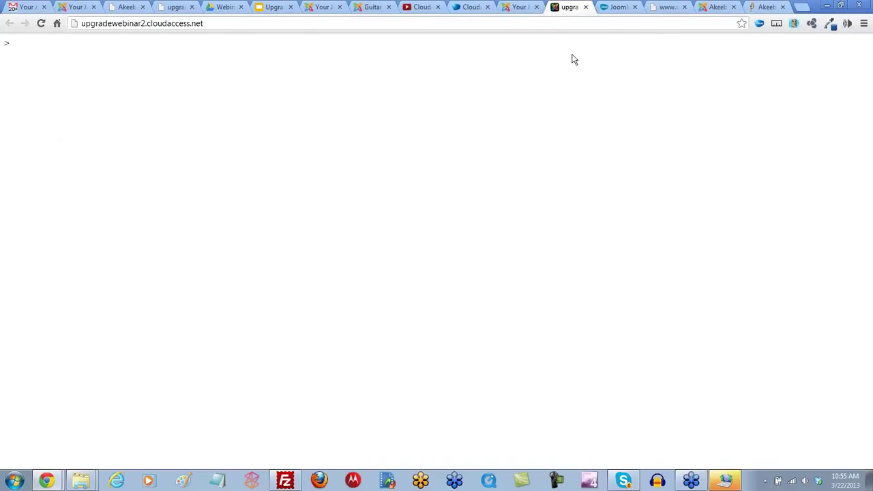
pyautogui.click(586, 7)
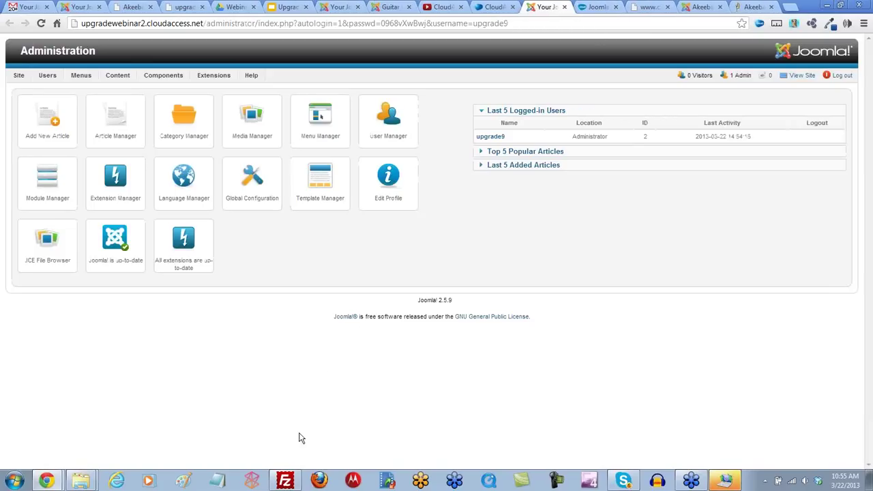
pyautogui.click(285, 482)
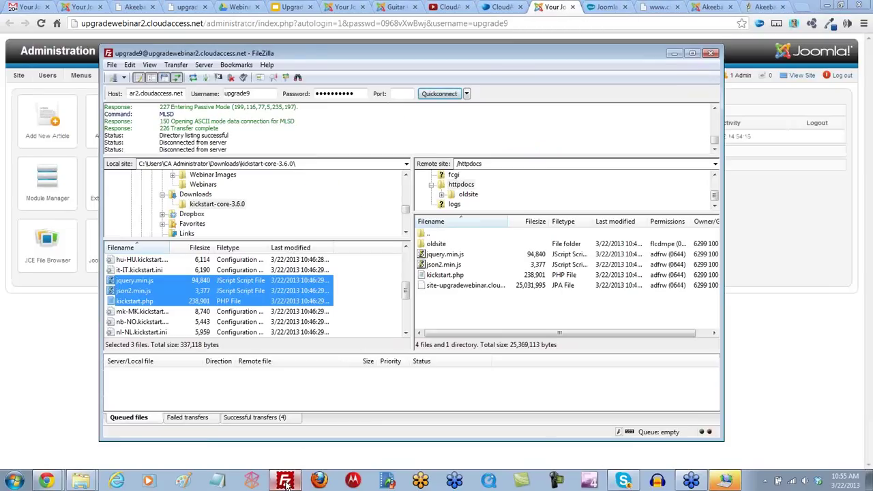
# Step: Refresh the server's httpdocs listing and scroll through the restored Joomla folders, oldsite and backup archive
pyautogui.click(458, 308)
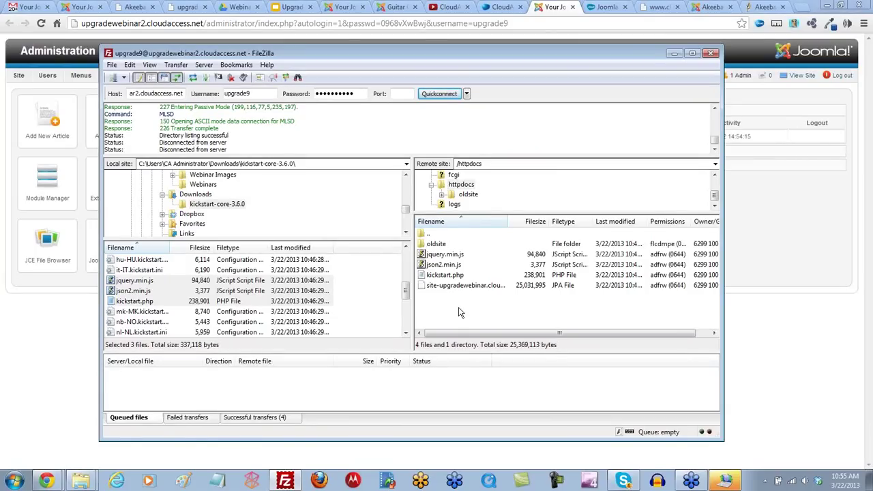
pyautogui.rightClick(459, 308)
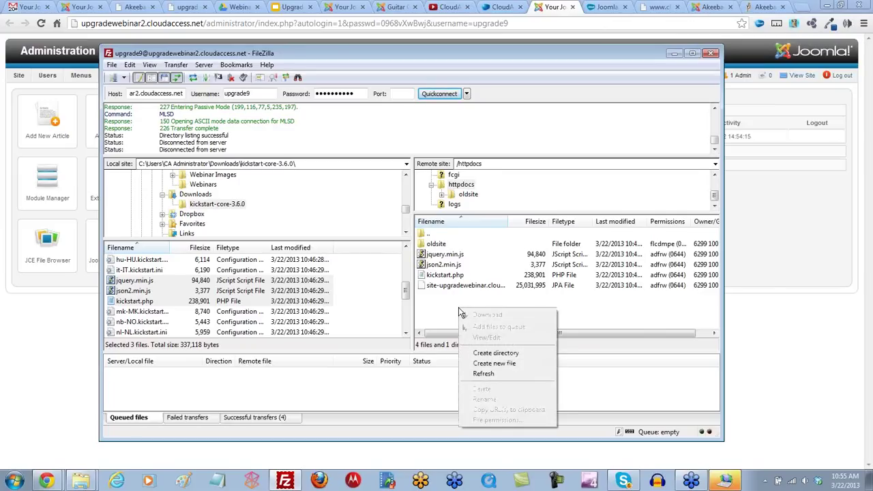
pyautogui.click(485, 375)
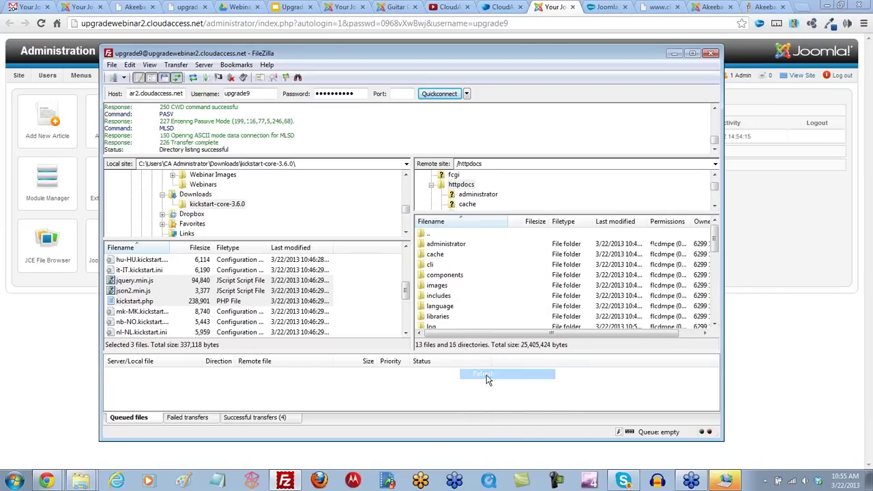
pyautogui.click(482, 266)
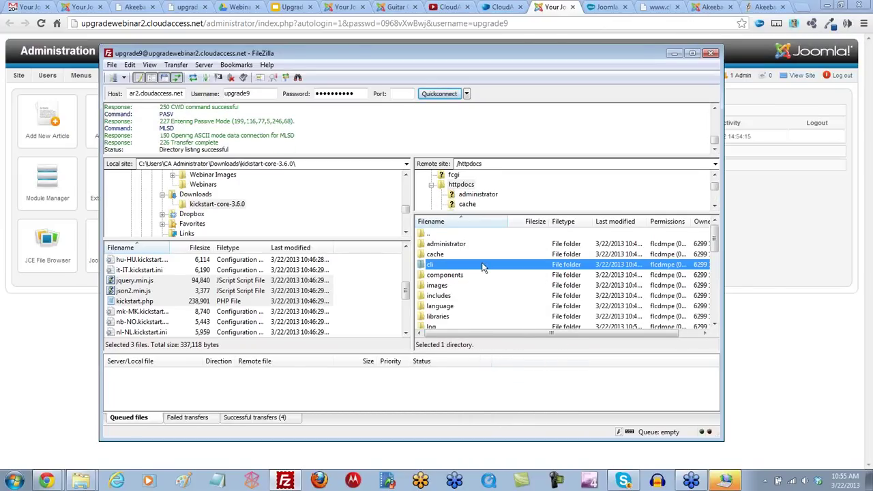
pyautogui.scroll(-2, 481, 263)
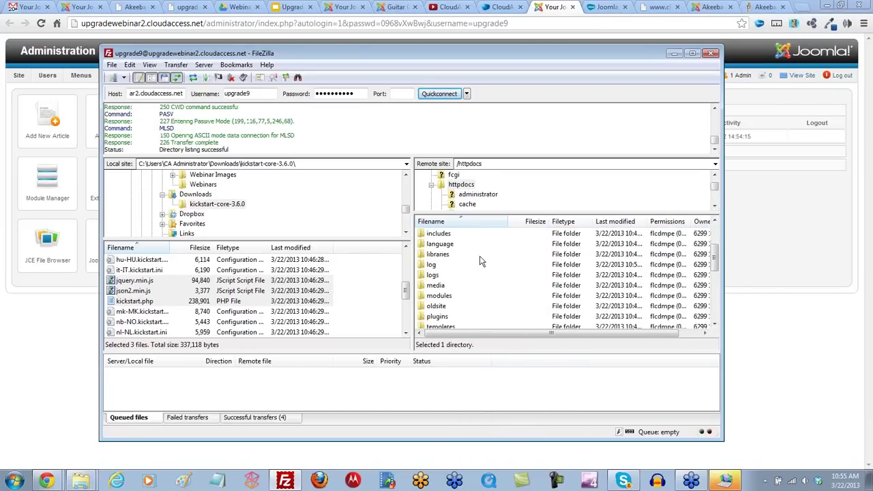
pyautogui.scroll(-1, 479, 256)
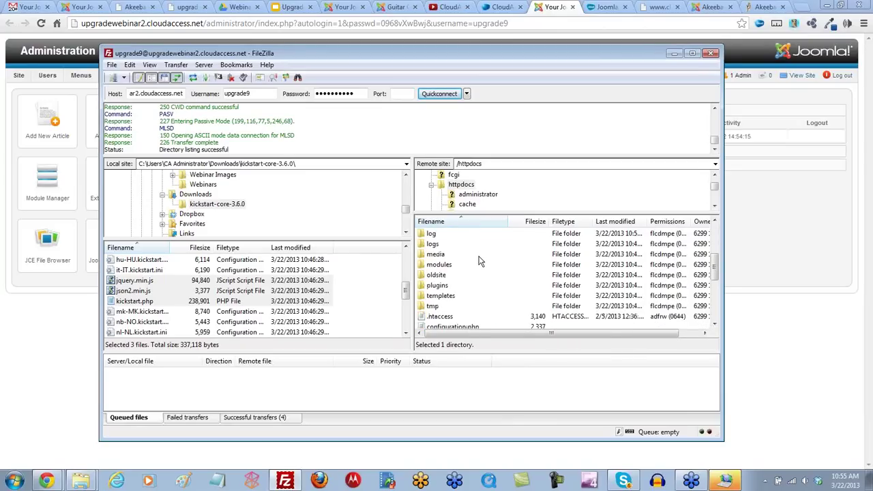
pyautogui.scroll(-1, 474, 256)
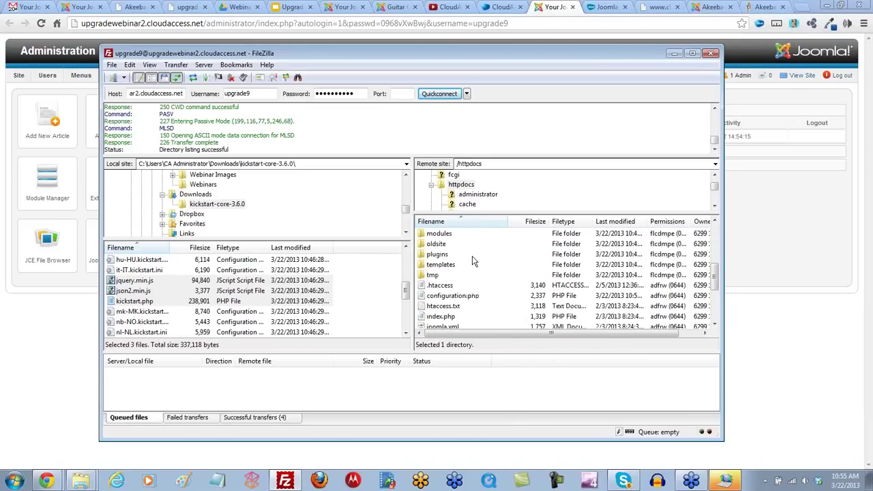
pyautogui.click(435, 246)
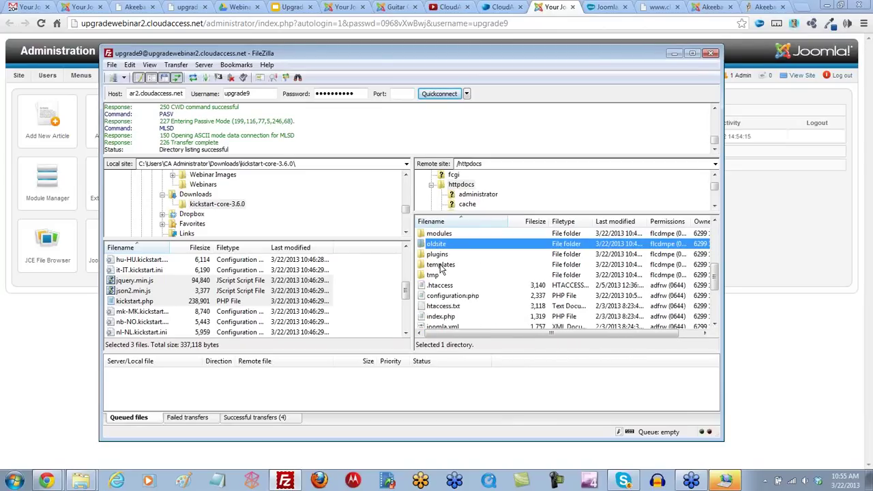
pyautogui.scroll(-2, 440, 268)
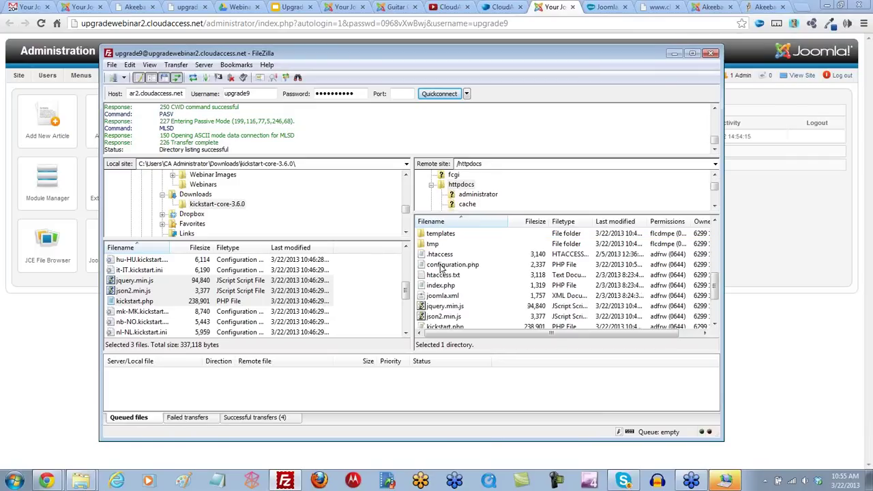
pyautogui.scroll(-1, 442, 268)
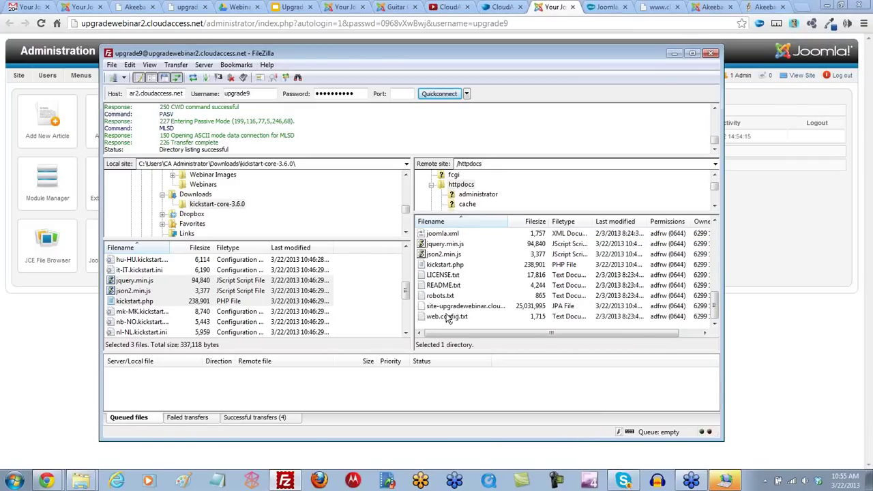
pyautogui.scroll(1, 447, 319)
pyautogui.scroll(1, 447, 319)
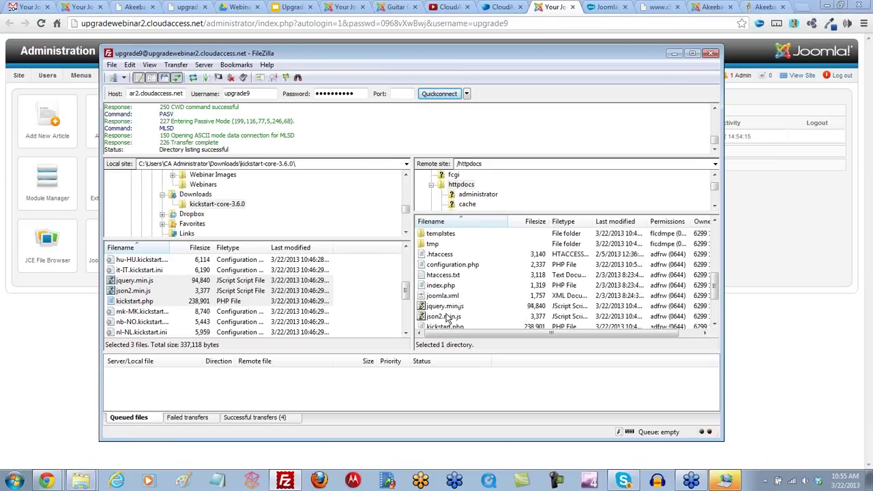
pyautogui.scroll(1, 448, 319)
pyautogui.scroll(1, 447, 319)
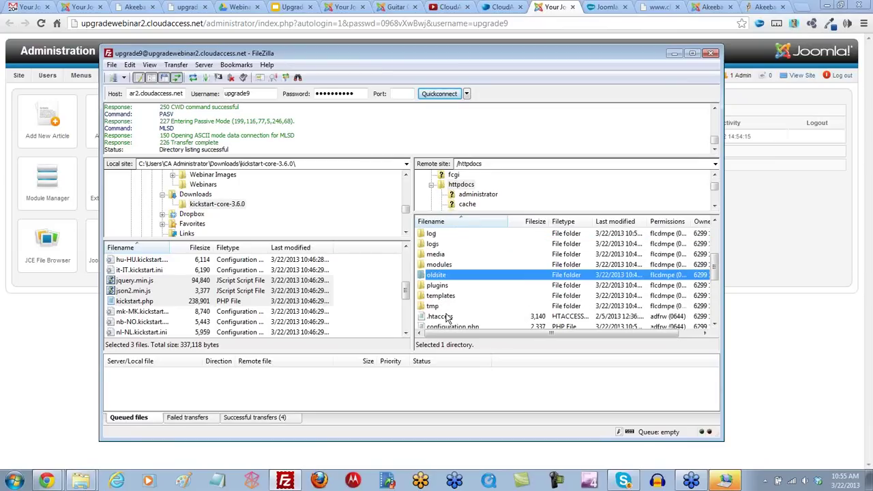
pyautogui.scroll(2, 447, 320)
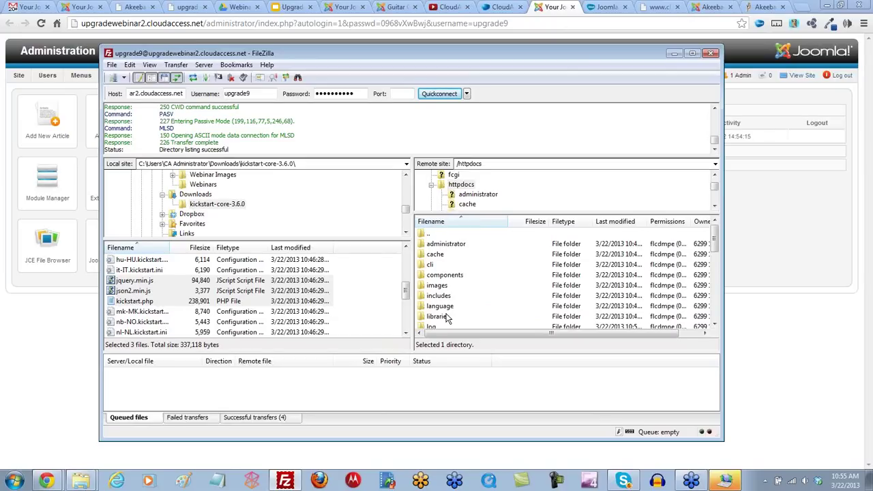
# Step: Back in Chrome, reload the site's front page and close the Google Drive webinar tab
pyautogui.click(58, 339)
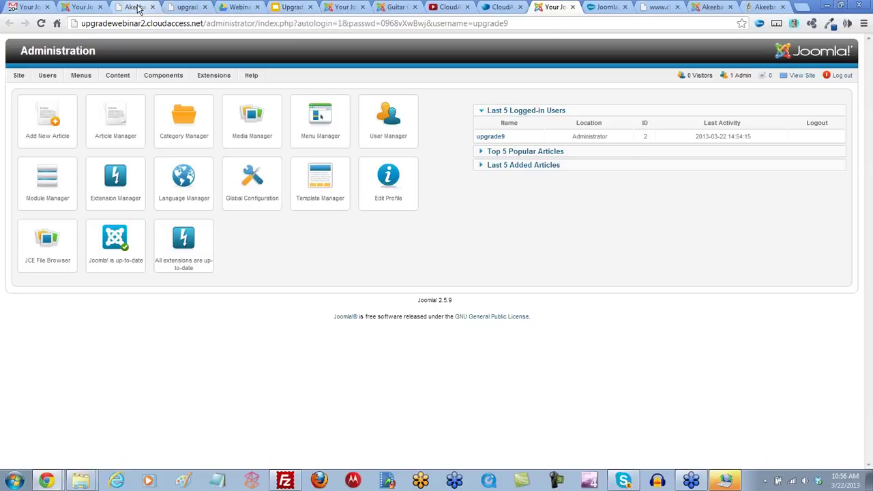
pyautogui.click(137, 8)
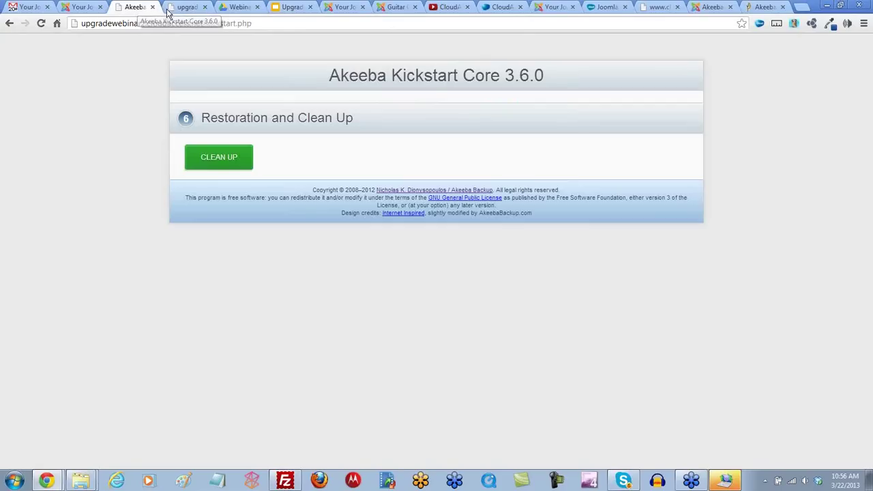
pyautogui.click(185, 8)
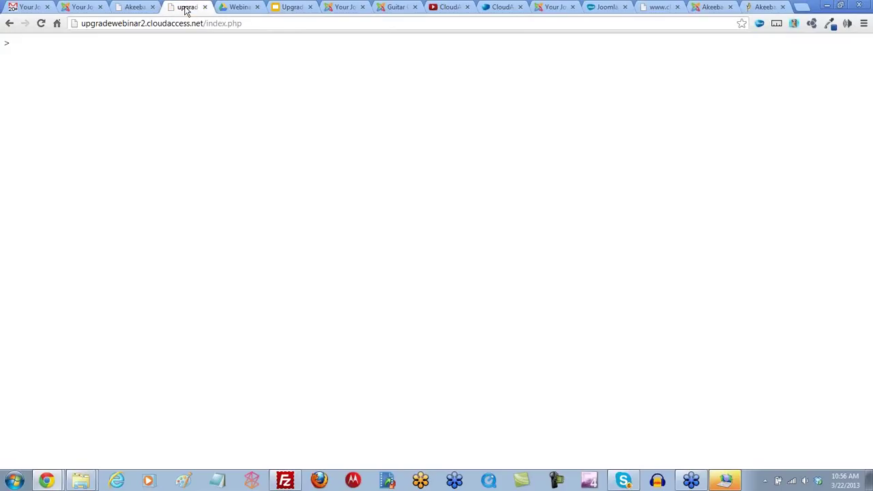
pyautogui.click(41, 23)
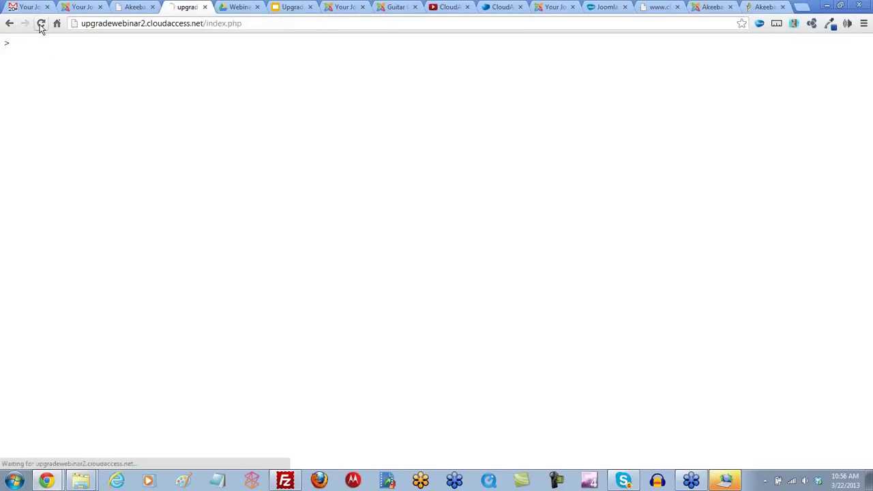
pyautogui.click(238, 8)
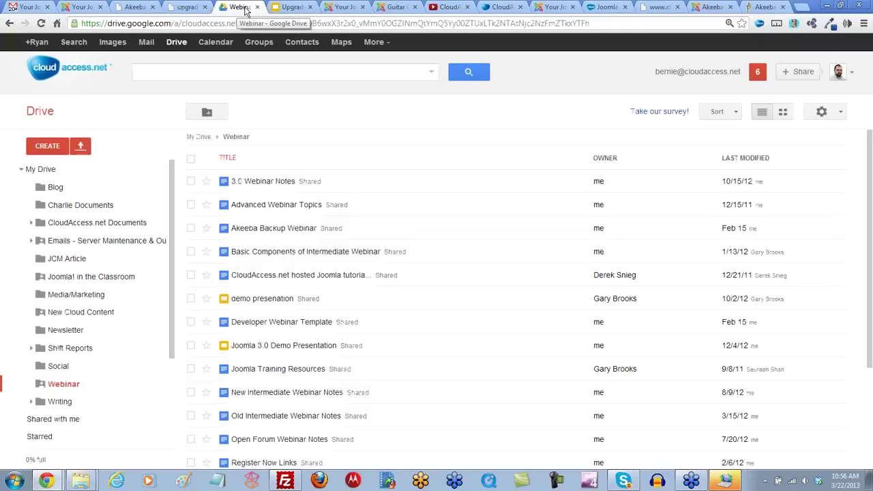
pyautogui.click(257, 7)
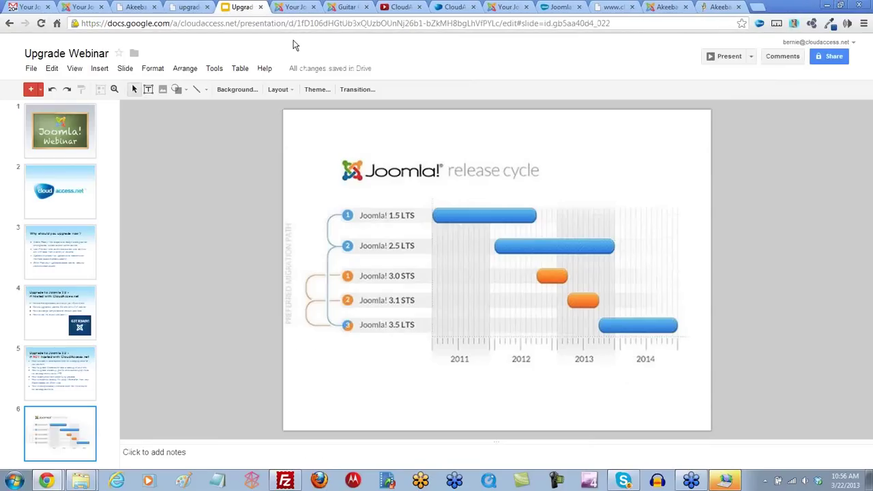
pyautogui.click(140, 8)
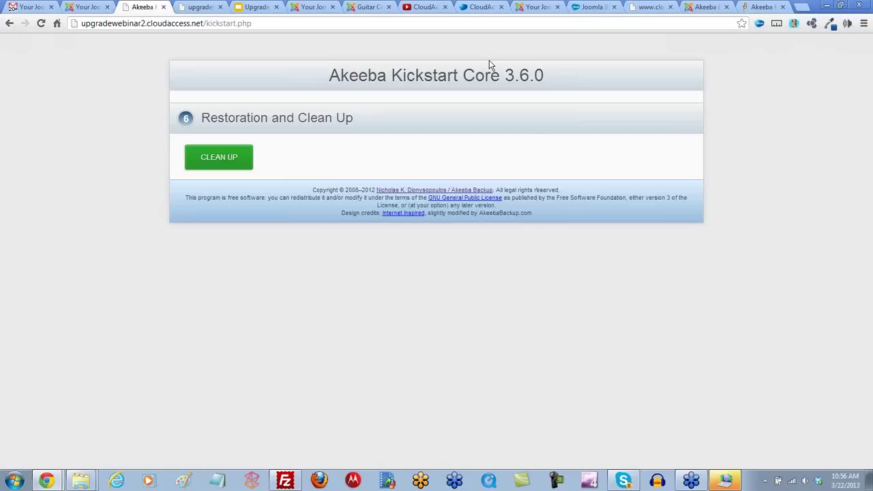
# Step: Move through the CloudAccess, Akeeba Backup and Guitar Central tabs to the new site's admin login
pyautogui.click(478, 8)
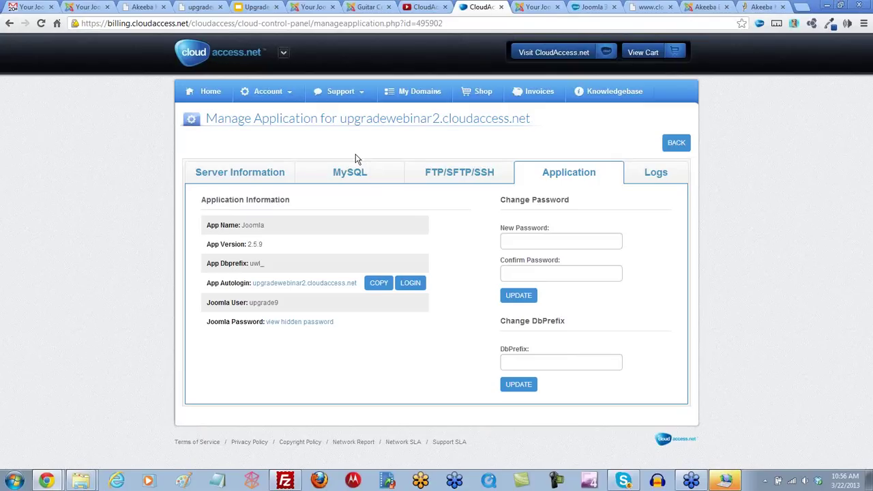
pyautogui.click(307, 10)
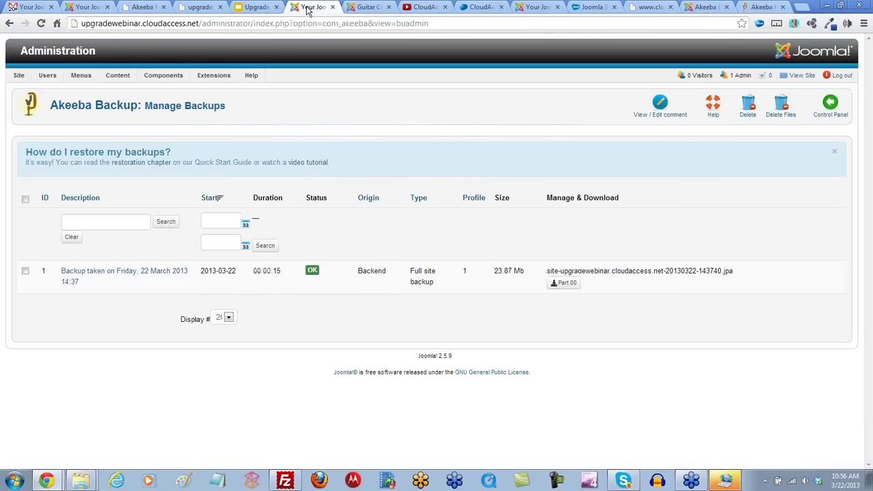
pyautogui.click(368, 8)
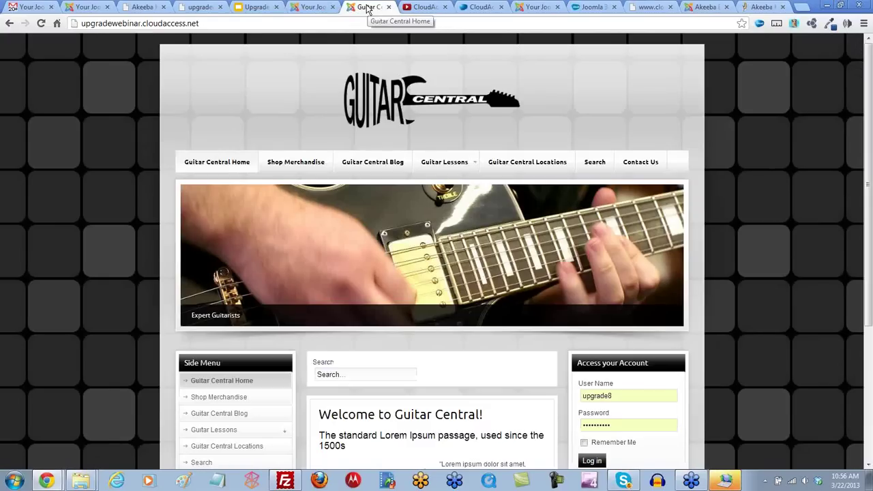
pyautogui.hotkey('ctrl', '2')
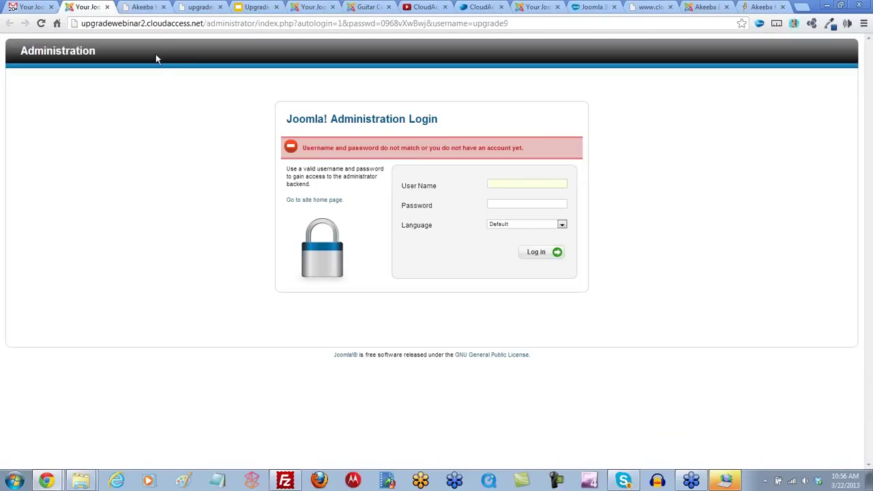
# Step: Open the Article Manager from the administrator menu
pyautogui.click(537, 8)
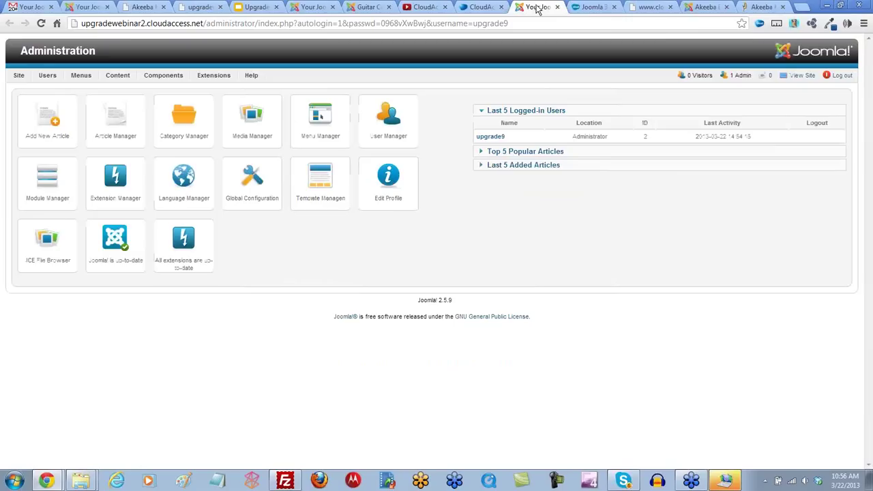
pyautogui.moveTo(56, 77)
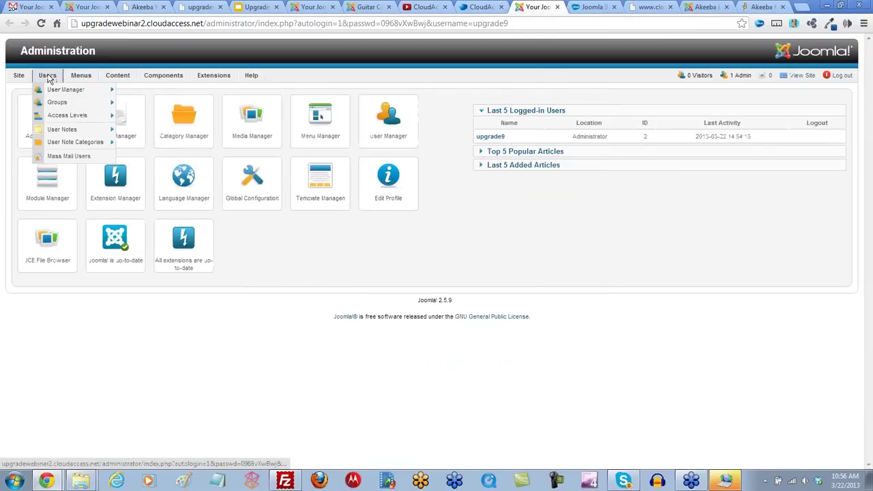
pyautogui.click(120, 89)
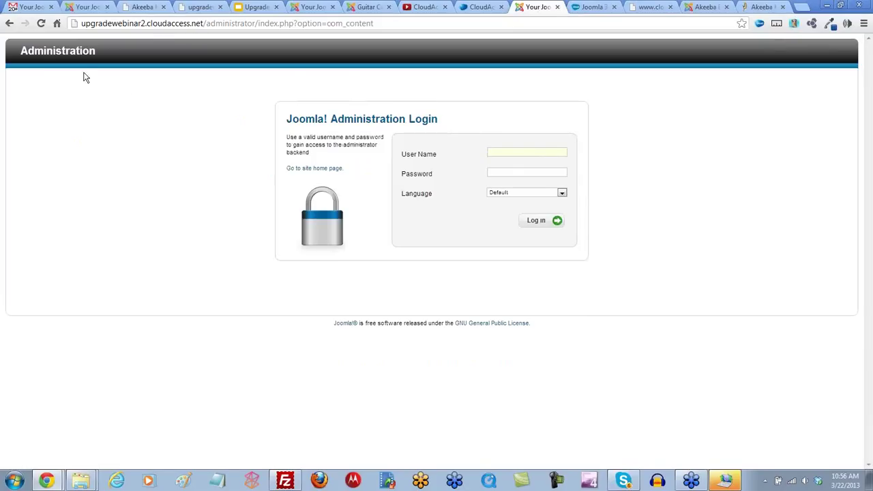
# Step: Copy the admin username from the Gmail message into the login form's User Name field
pyautogui.click(39, 9)
pyautogui.click(203, 319)
pyautogui.moveTo(199, 316); pyautogui.dragTo(165, 317)
pyautogui.hotkey('ctrl', 'c')
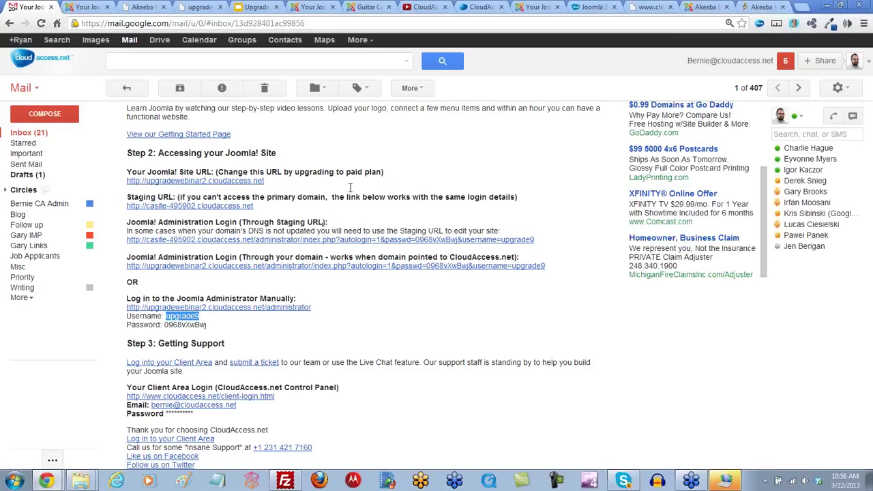
pyautogui.click(536, 8)
pyautogui.hotkey('ctrl', 'v')
# Step: Paste the admin password from the email, log in, and review the restored guitar articles
pyautogui.click(34, 11)
pyautogui.moveTo(206, 326); pyautogui.dragTo(164, 326)
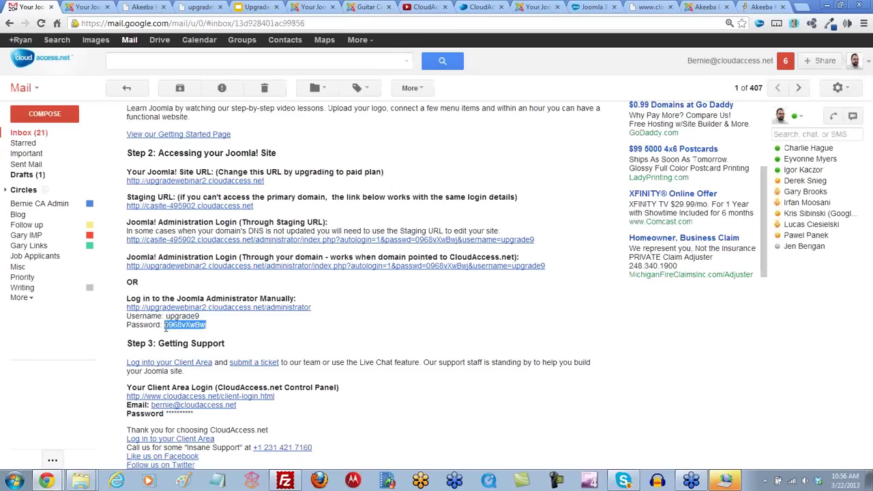
pyautogui.click(536, 7)
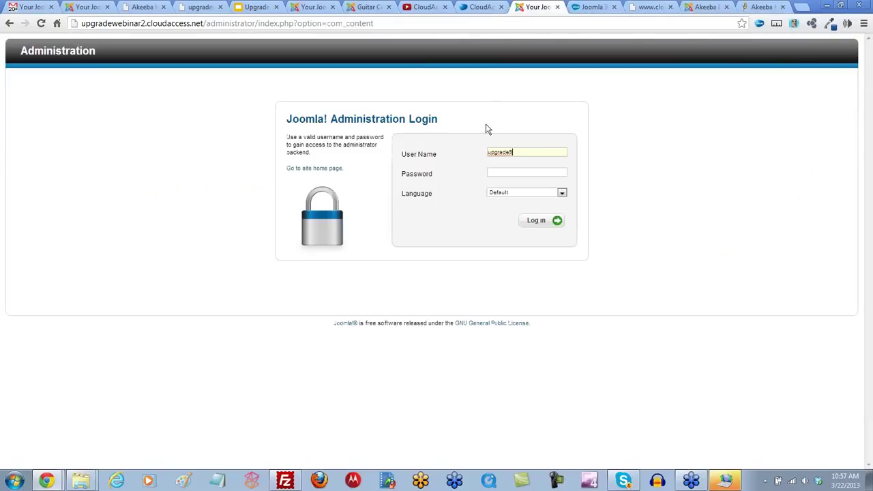
pyautogui.click(505, 172)
pyautogui.hotkey('ctrl', 'v')
pyautogui.click(536, 222)
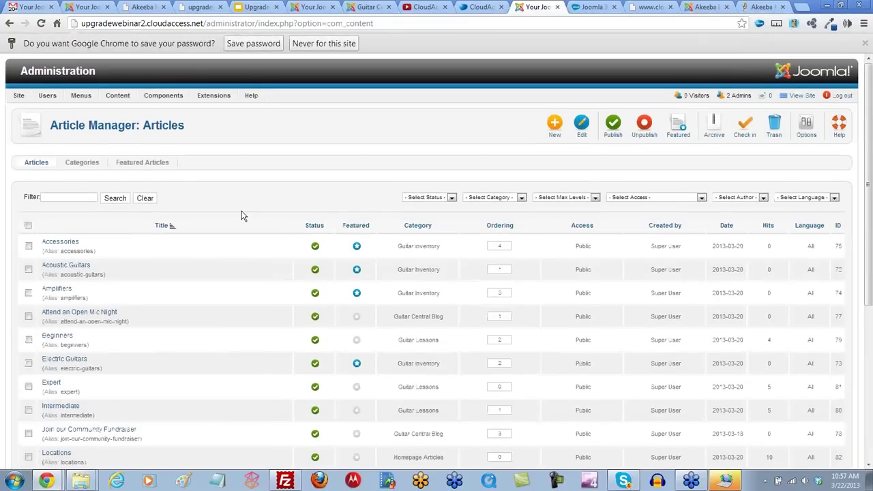
pyautogui.scroll(-3, 230, 219)
pyautogui.scroll(3, 230, 218)
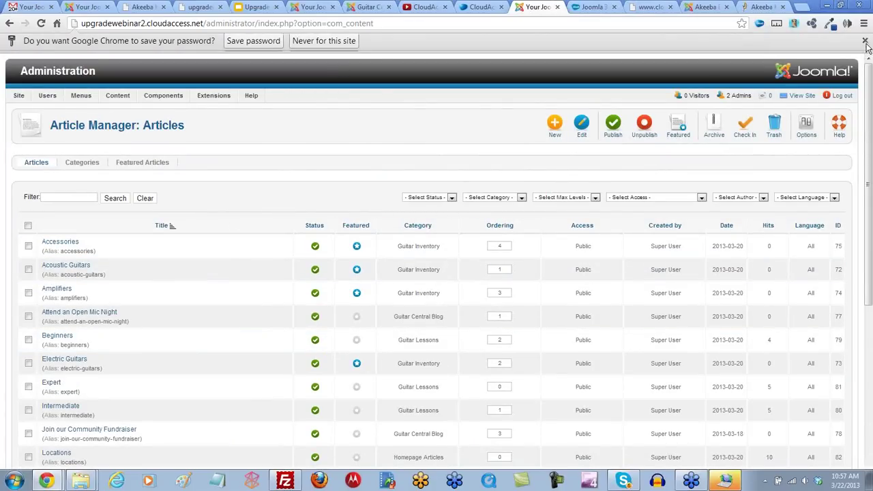
pyautogui.scroll(-3, 314, 145)
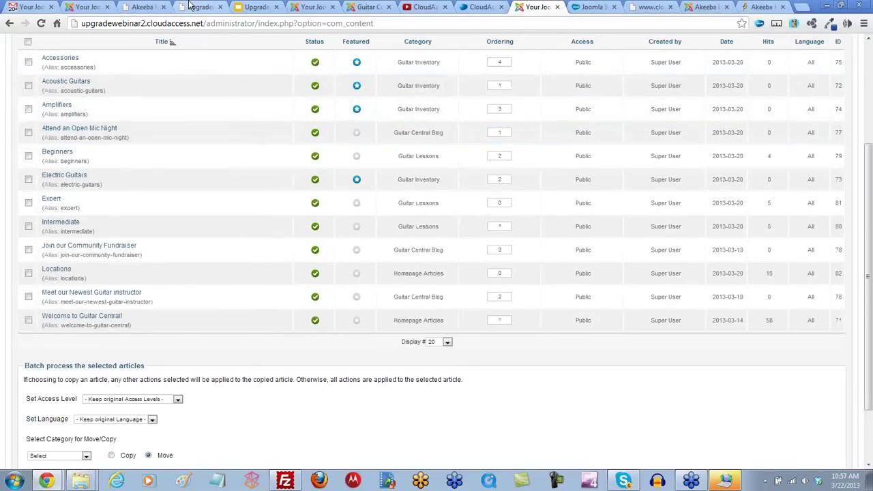
pyautogui.click(144, 7)
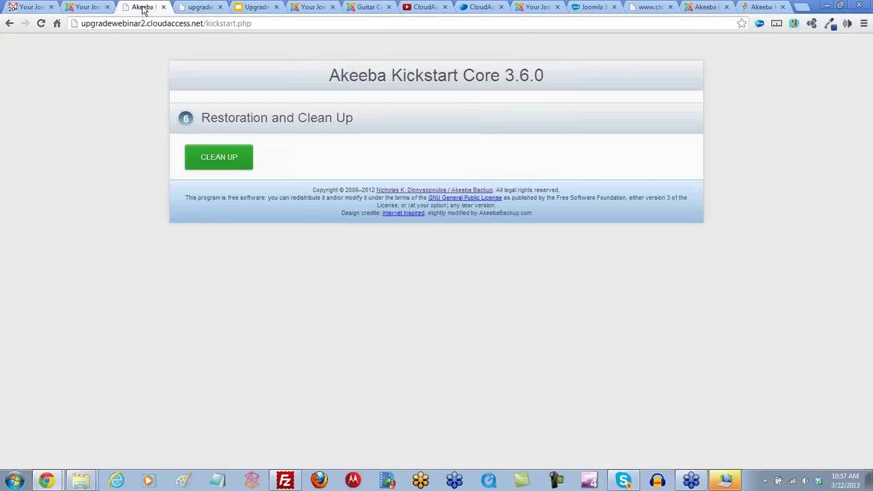
# Step: Reload the upgradewebinar2 index.php tab to show the restored Guitar Central home page
pyautogui.click(201, 10)
pyautogui.click(41, 23)
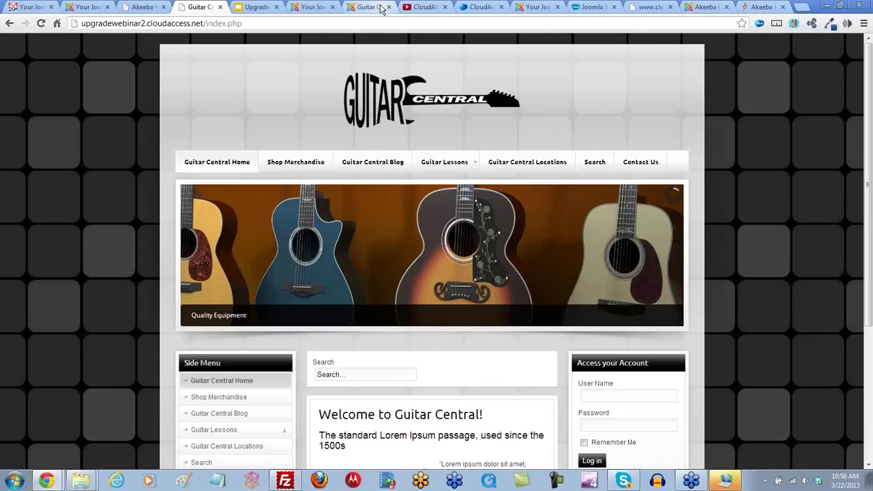
# Step: Close the Upgrade, Akeeba Kickstart and Akeeba Backup tabs and drag the admin tab to third place
pyautogui.click(277, 8)
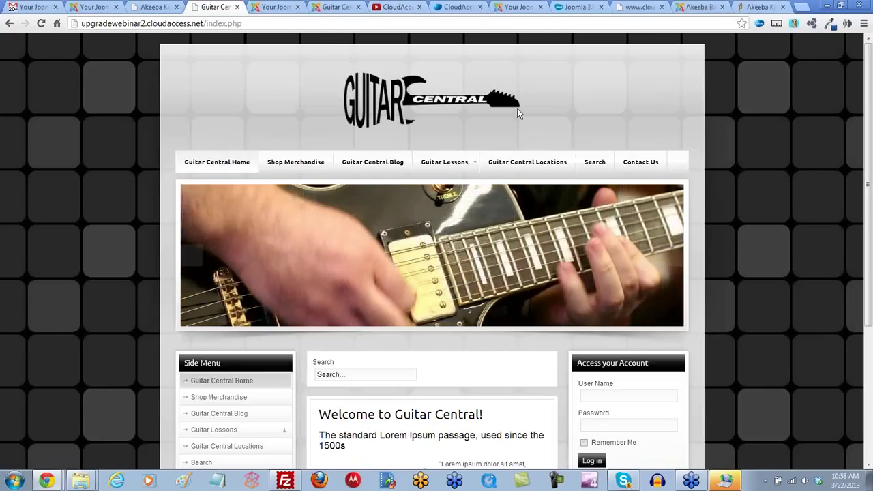
pyautogui.click(336, 7)
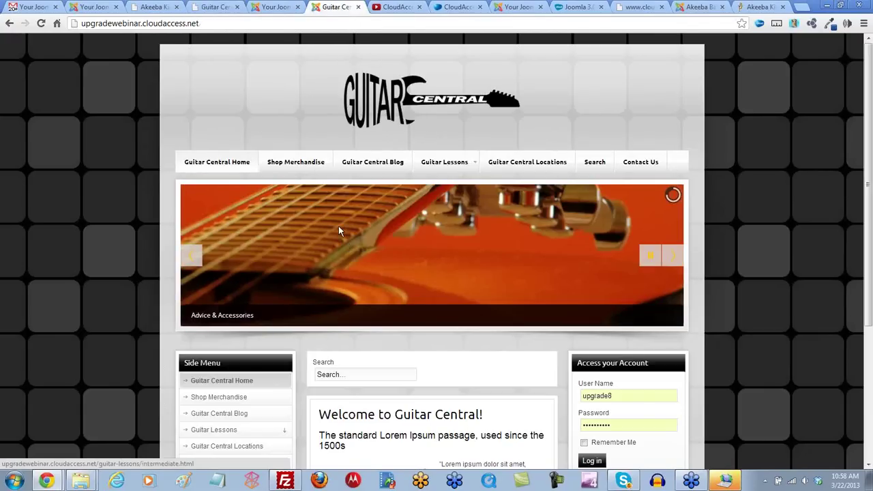
pyautogui.click(99, 7)
pyautogui.click(143, 9)
pyautogui.click(215, 7)
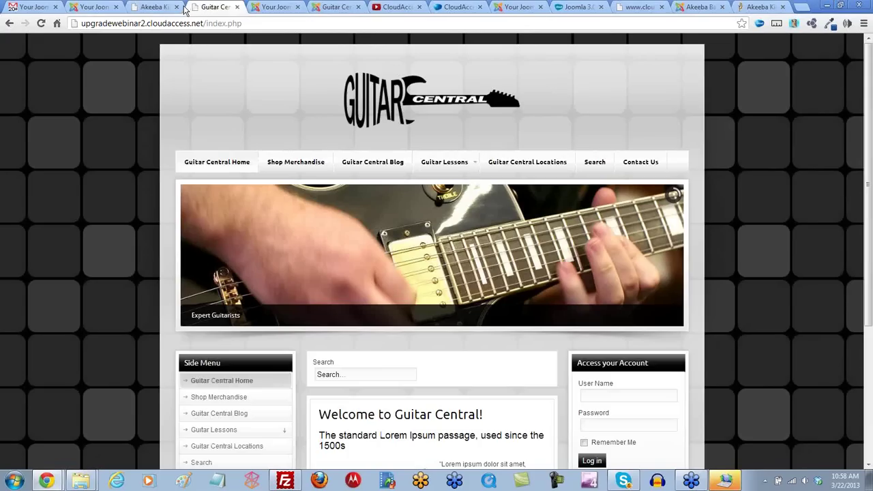
pyautogui.click(176, 7)
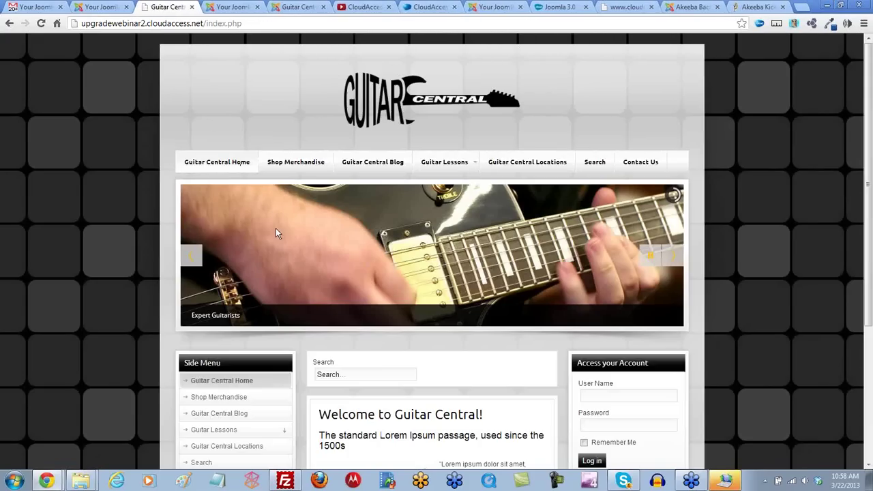
pyautogui.click(106, 8)
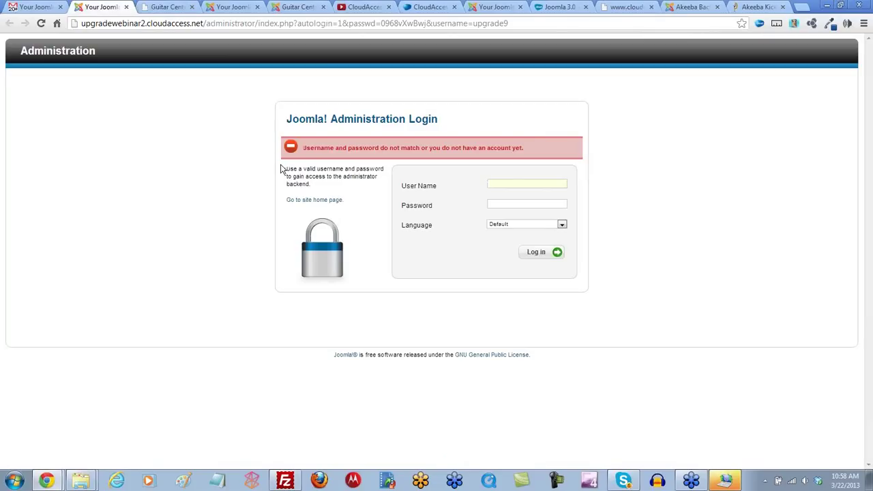
pyautogui.click(232, 6)
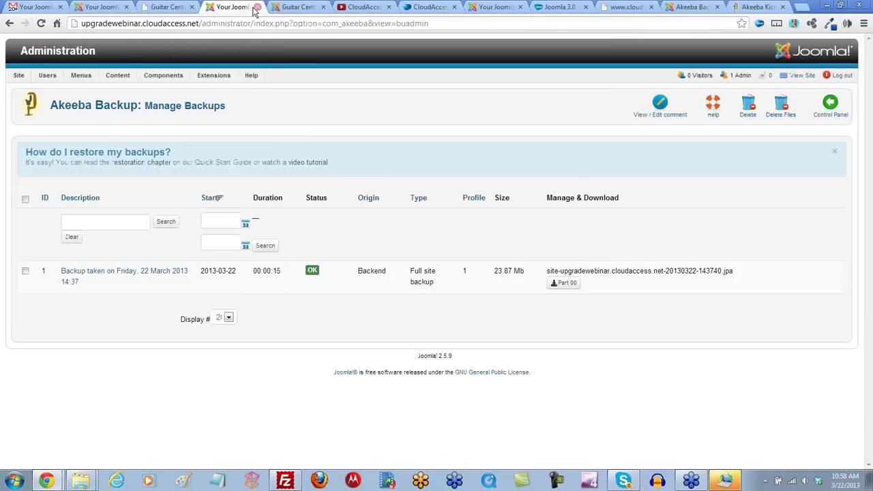
pyautogui.click(257, 6)
pyautogui.click(431, 8)
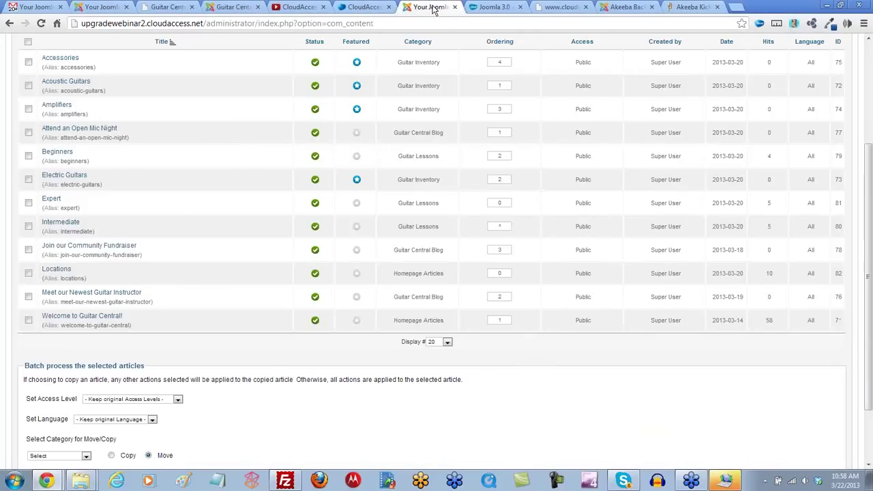
pyautogui.moveTo(432, 8); pyautogui.dragTo(169, 8)
# Step: Choose Site > Control Panel in the new site's administrator
pyautogui.scroll(3, 191, 197)
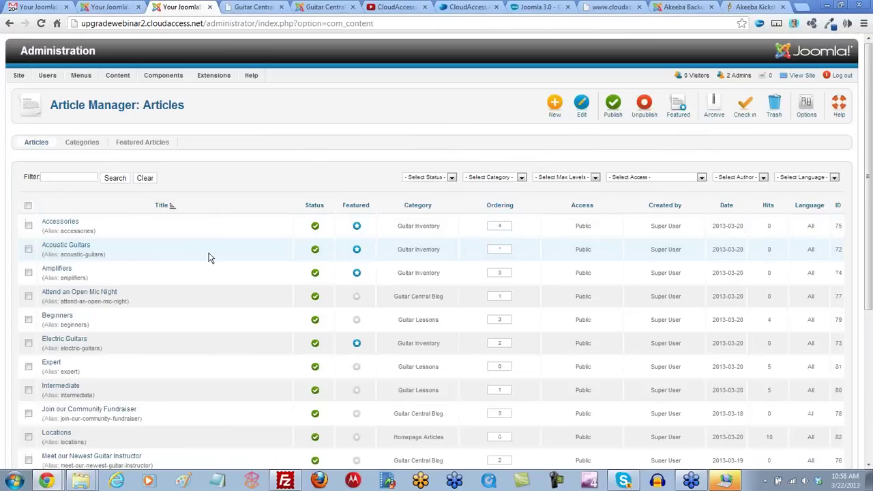
pyautogui.moveTo(68, 79)
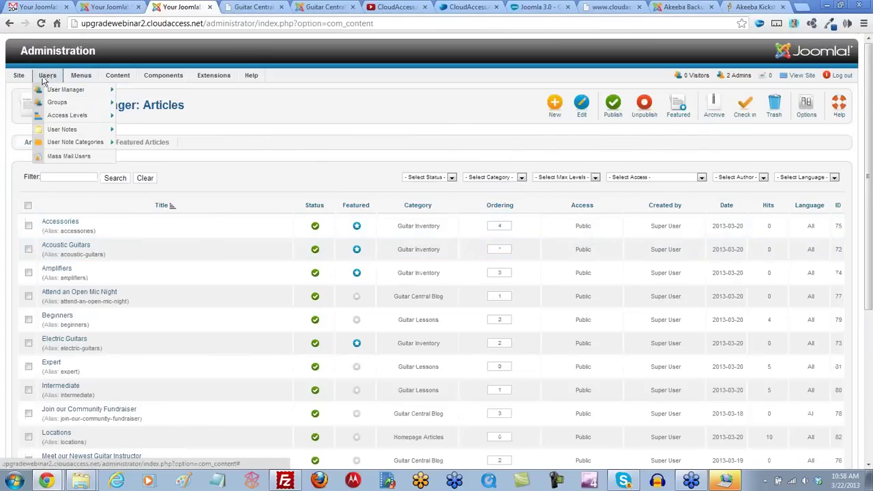
pyautogui.moveTo(18, 77)
pyautogui.click(37, 90)
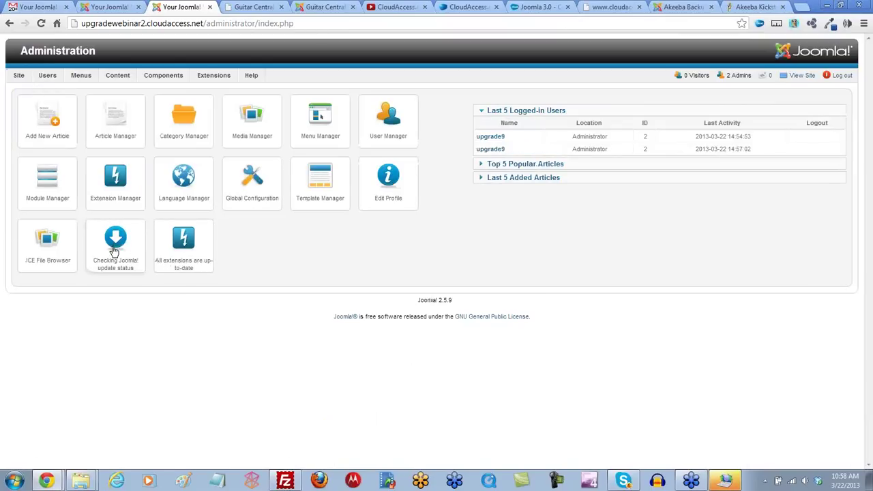
# Step: Set Joomla's update server to Short Term Support so 3.0.3 is offered, then return to CloudAccess
pyautogui.click(115, 244)
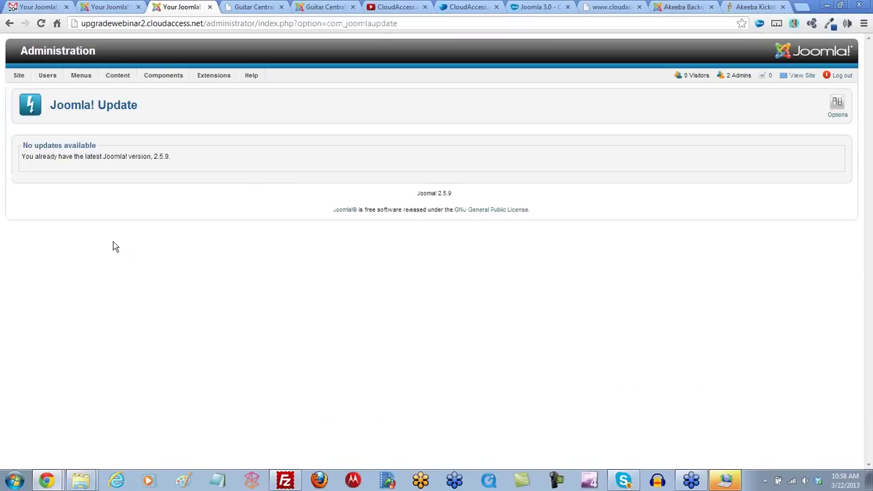
pyautogui.click(837, 108)
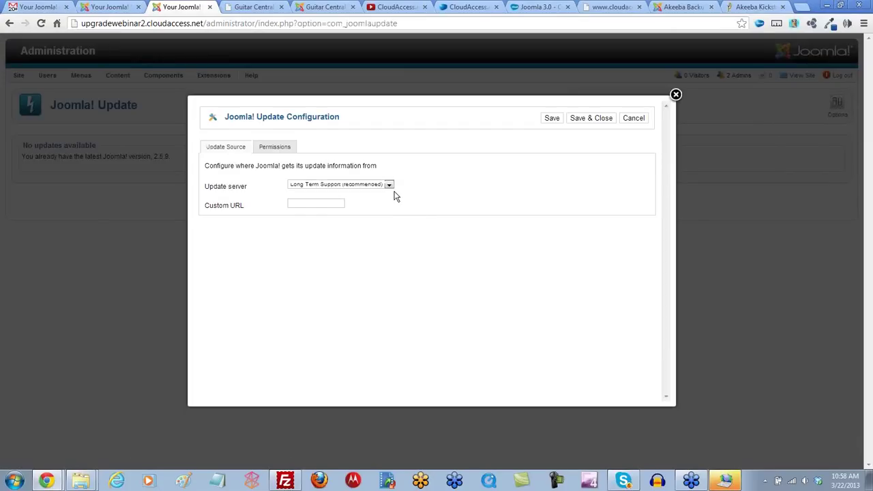
pyautogui.click(388, 186)
pyautogui.click(356, 201)
pyautogui.click(579, 119)
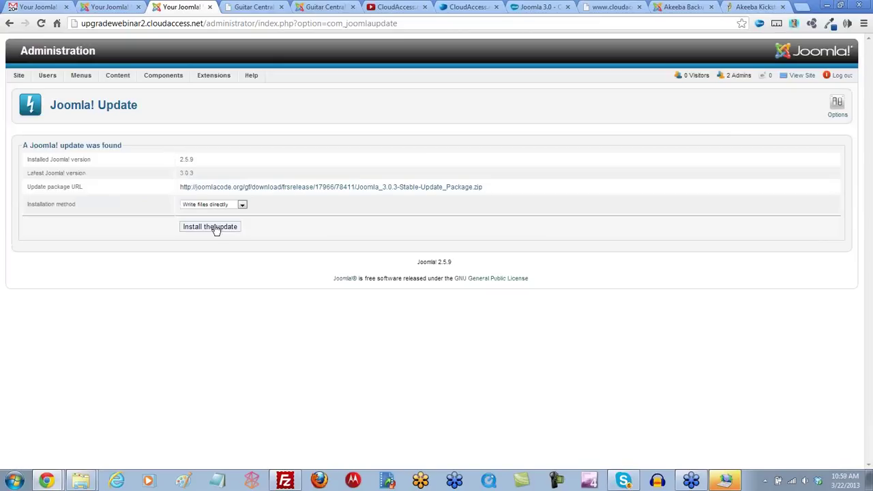
pyautogui.click(471, 7)
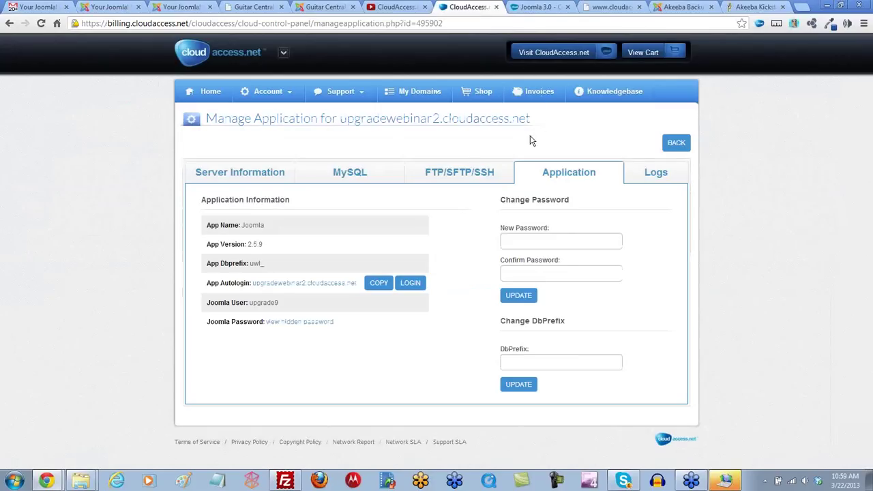
# Step: Open the Change Domain page for upgradewebinar2.cloudaccess.net, then go back to the client area overview
pyautogui.click(675, 145)
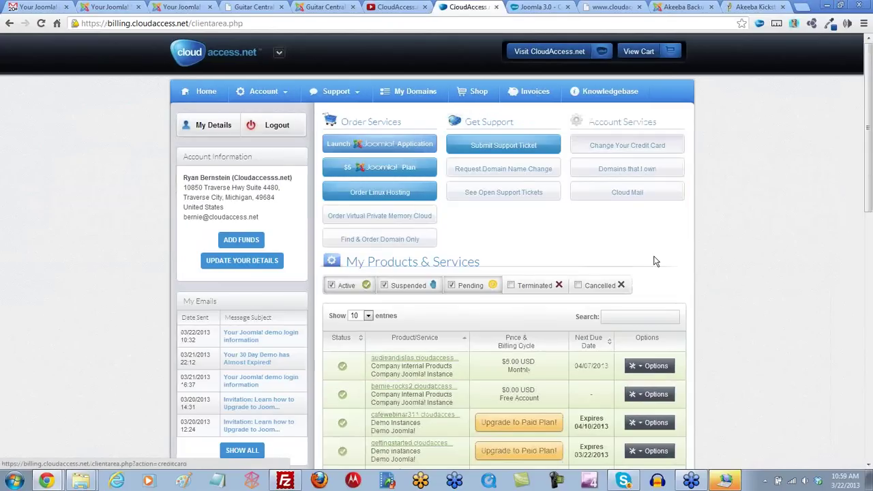
pyautogui.scroll(-1, 655, 261)
pyautogui.write('upgrade')
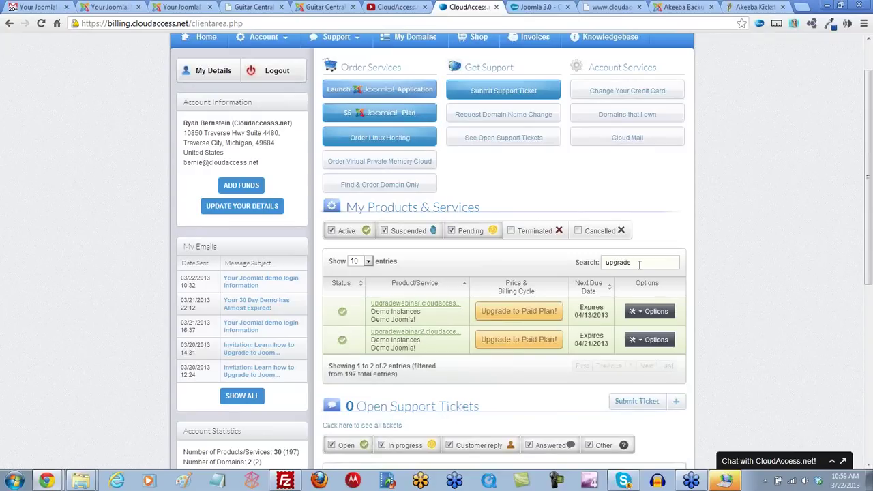
pyautogui.click(641, 343)
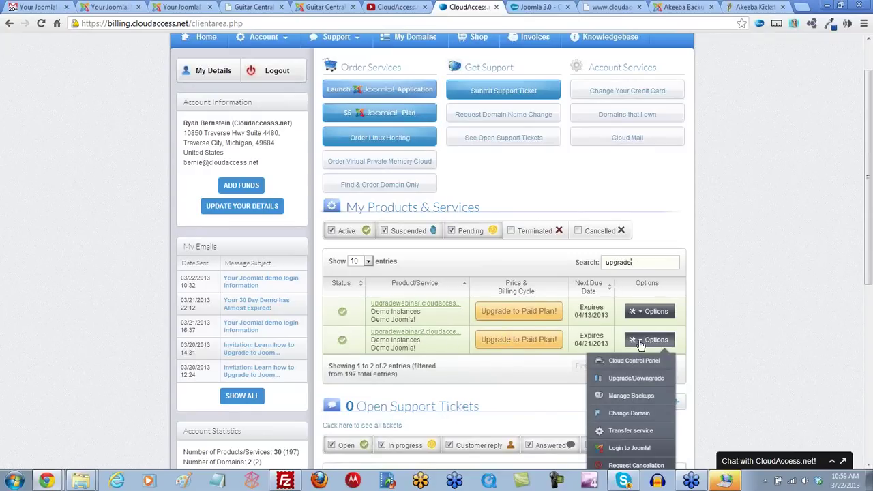
pyautogui.scroll(-1, 641, 345)
pyautogui.click(633, 360)
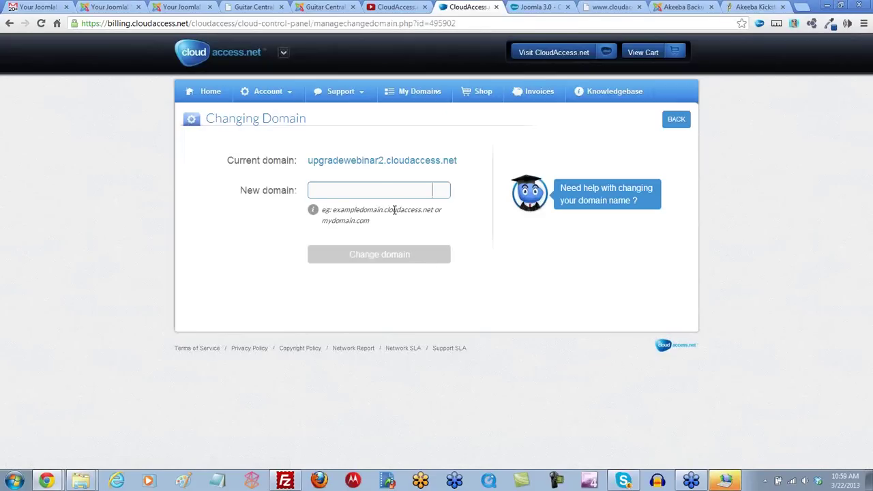
pyautogui.click(382, 193)
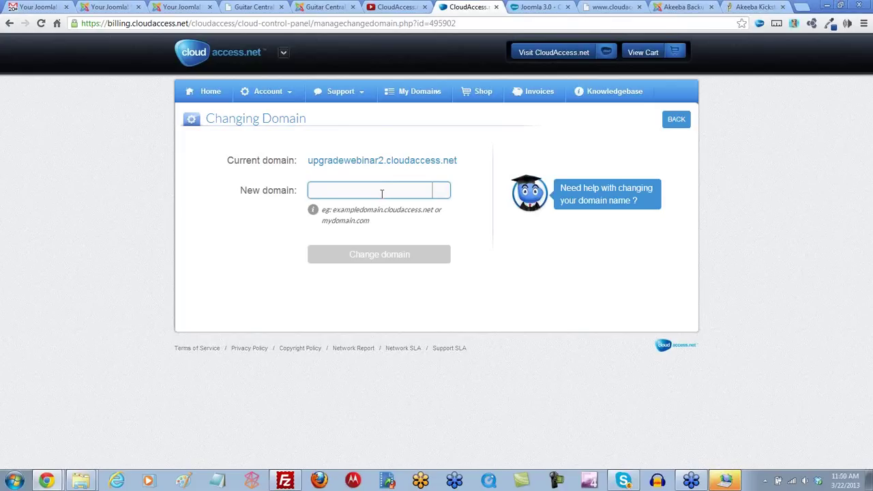
pyautogui.click(675, 126)
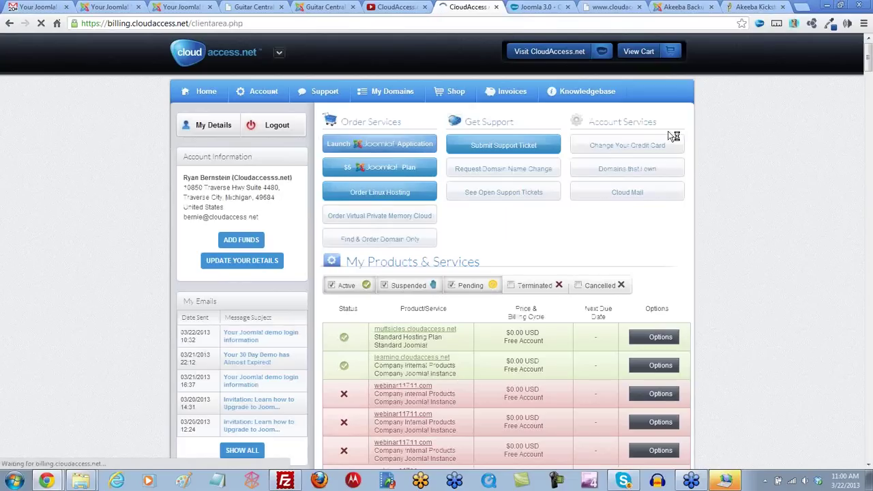
# Step: Search products for 'upgrade', open Manage Backups for upgradewebinar.cloudaccess.net, and bring FileZilla forward
pyautogui.write('upgrade')
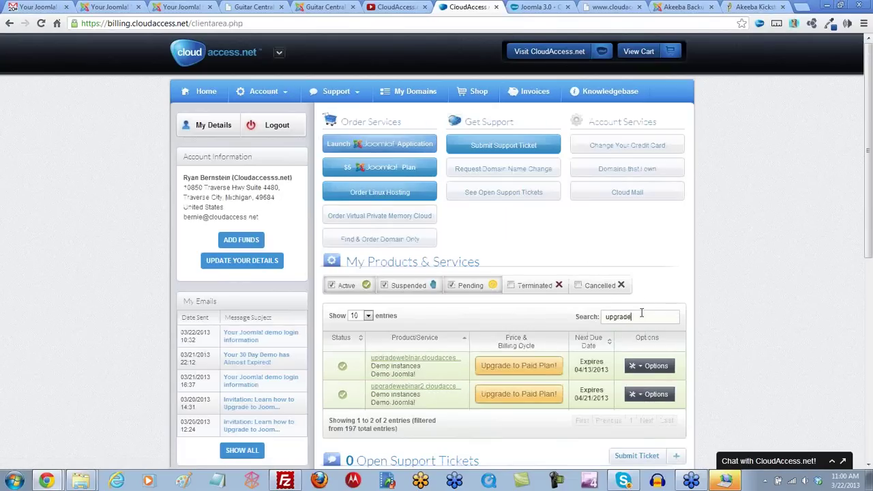
pyautogui.click(643, 366)
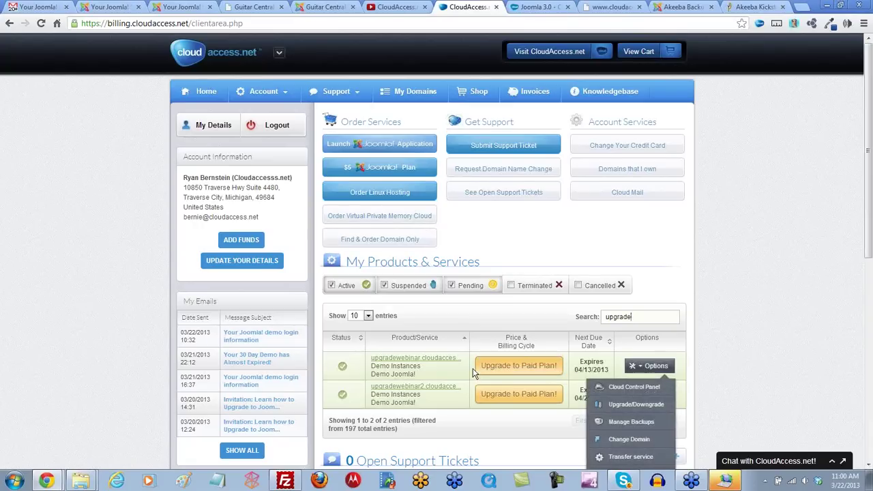
pyautogui.click(634, 365)
pyautogui.scroll(-1, 641, 372)
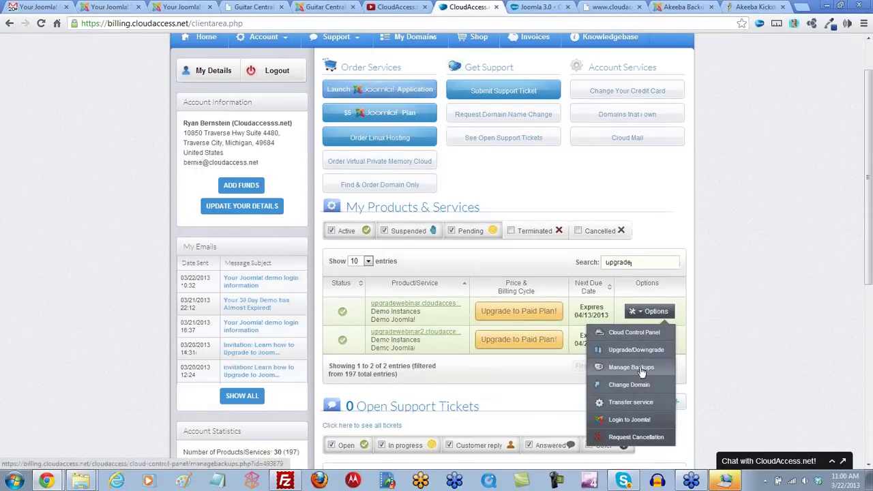
pyautogui.click(637, 368)
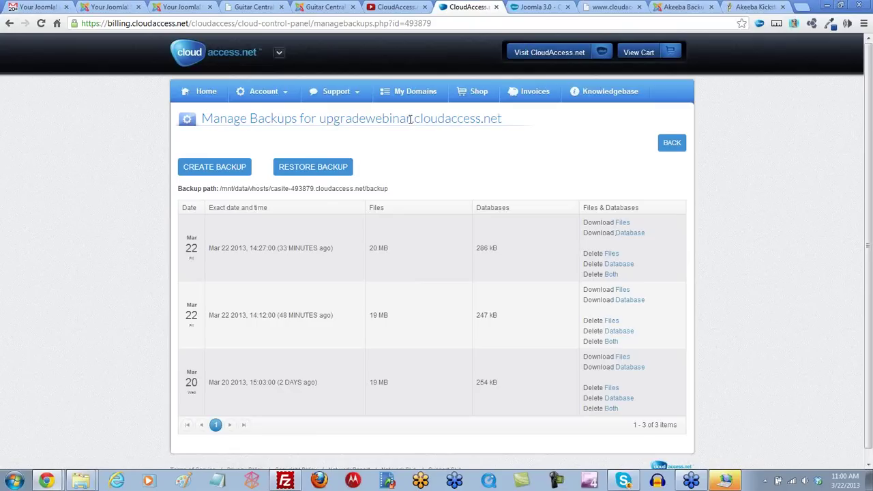
pyautogui.click(285, 481)
# Step: Browse the server's folders through fcgi into the backup folder, which turns out empty
pyautogui.click(443, 287)
pyautogui.scroll(-1, 443, 290)
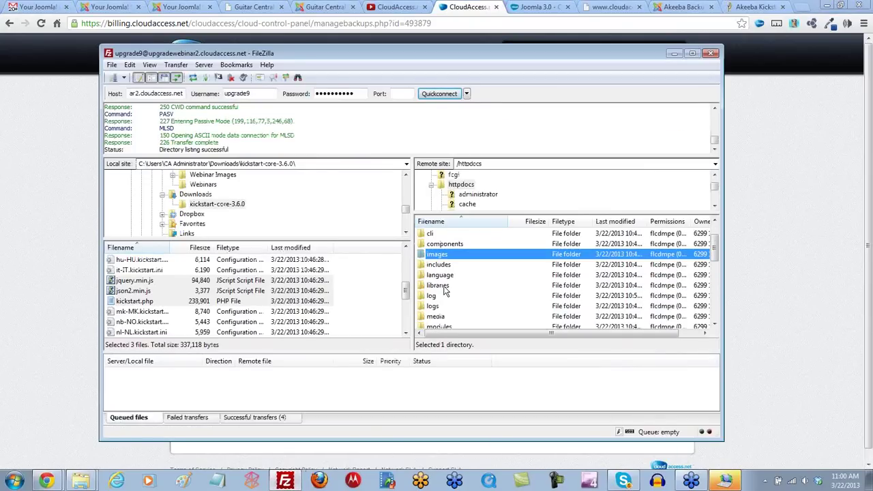
pyautogui.scroll(1, 443, 290)
pyautogui.click(453, 175)
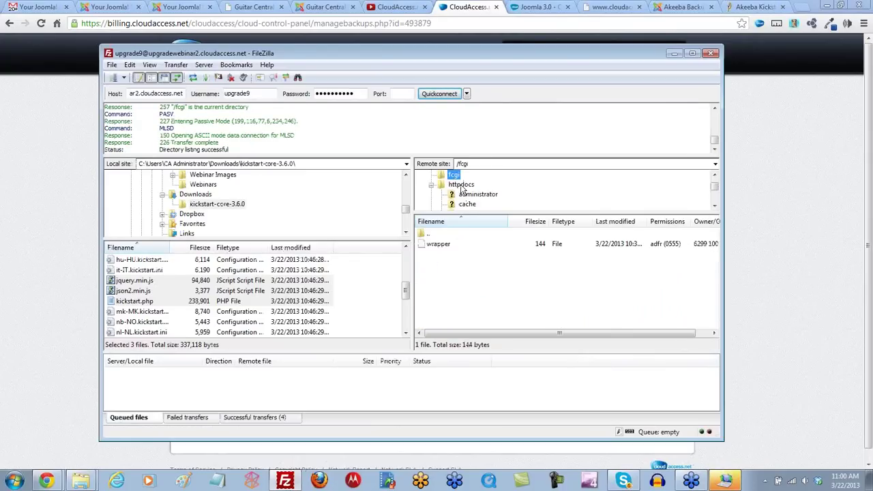
pyautogui.scroll(2, 463, 203)
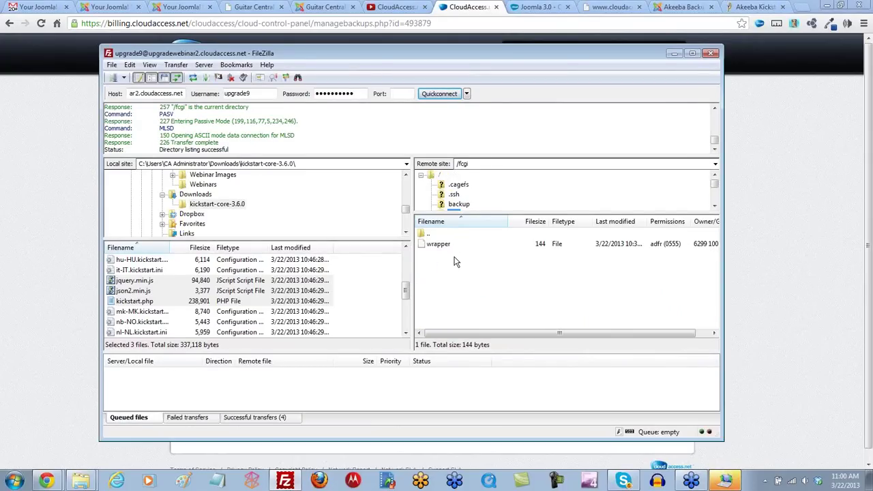
pyautogui.click(460, 205)
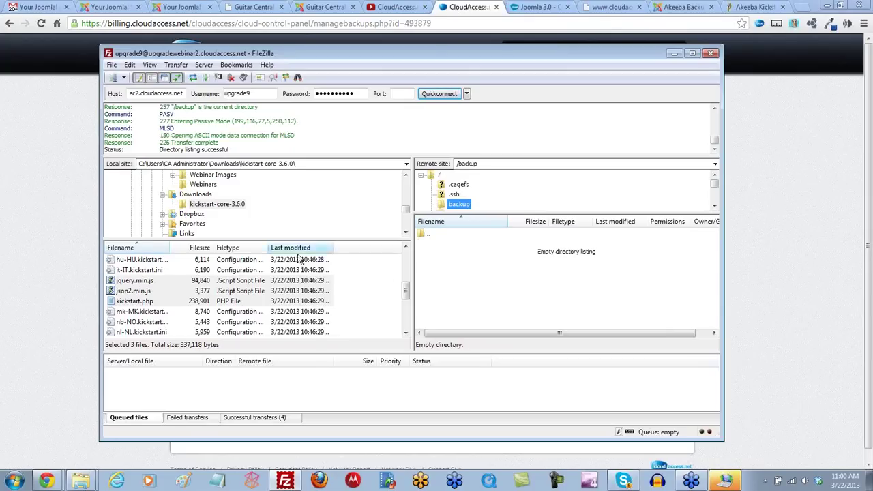
# Step: Check the backup archive in the local Downloads folder, then close FileZilla
pyautogui.click(197, 197)
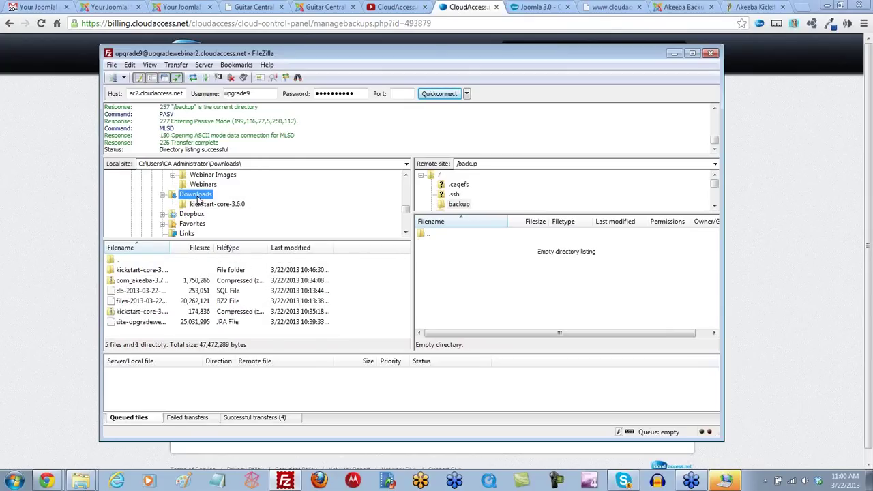
pyautogui.click(130, 302)
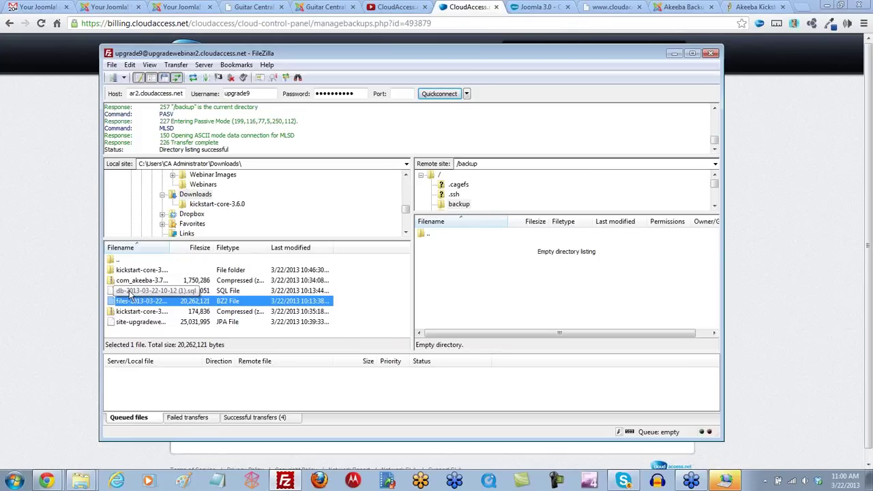
pyautogui.click(342, 297)
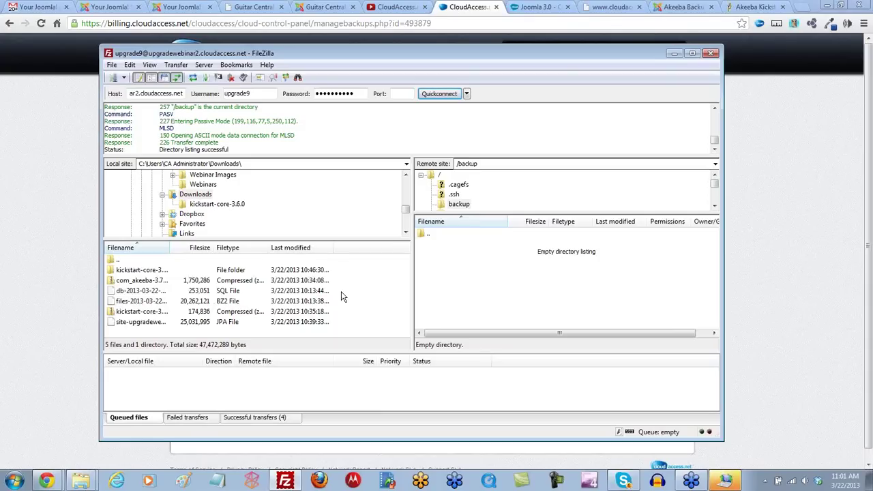
pyautogui.click(712, 53)
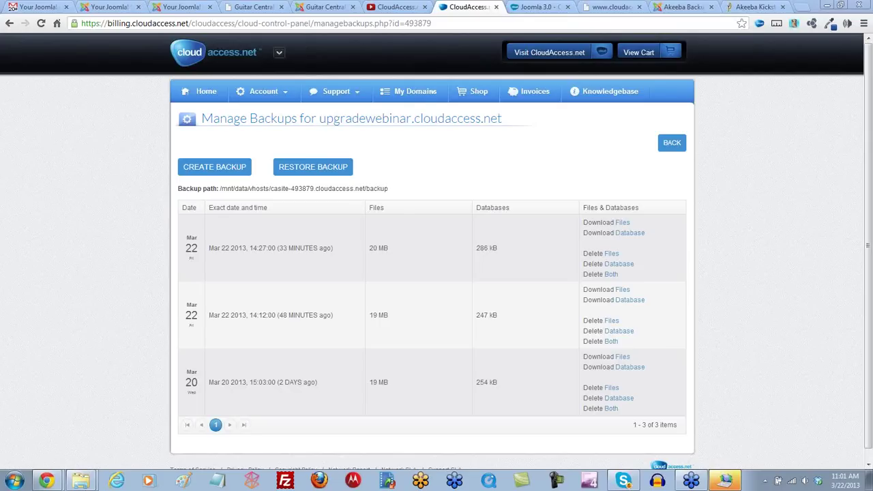
# Step: Switch to the Joomla 3.0 Protostar Responsive Template knowledgebase tab
pyautogui.click(526, 9)
# Step: Go to Training > Joomla Webinars and open Upcoming Special Webinars, headed by Upgrading Joomla 2.5 to 3.0
pyautogui.moveTo(312, 86)
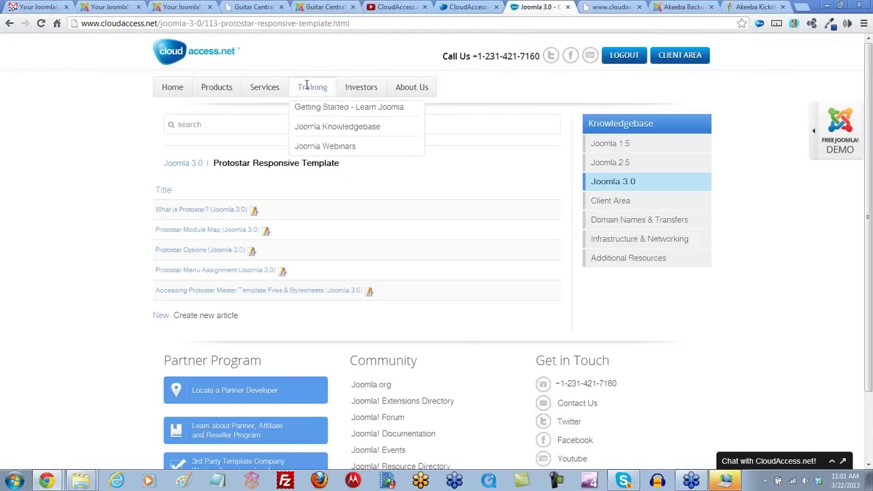
pyautogui.click(326, 150)
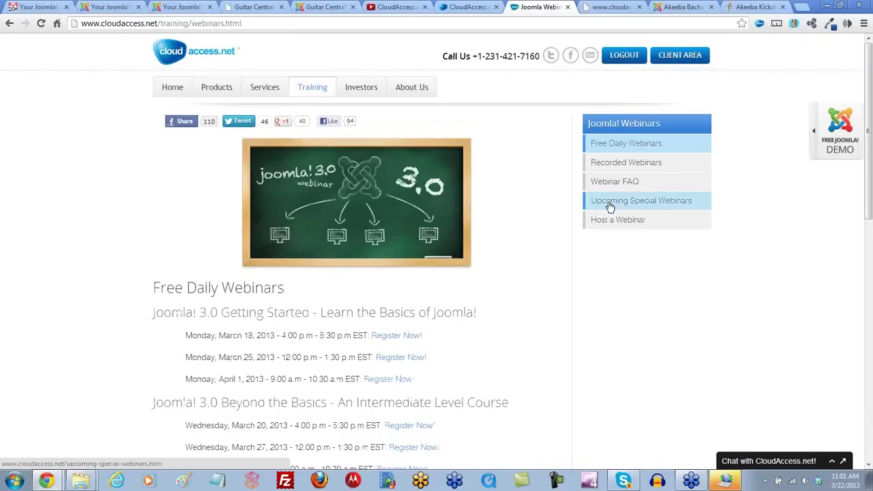
pyautogui.moveTo(316, 90)
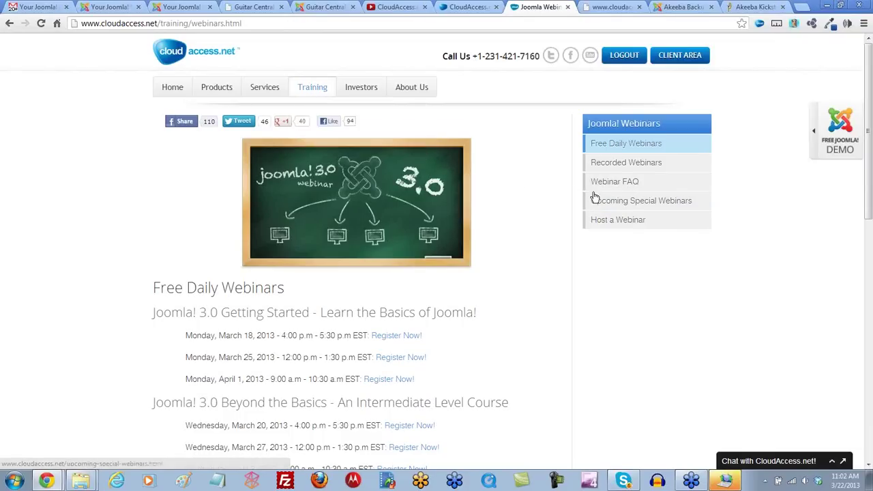
pyautogui.click(626, 205)
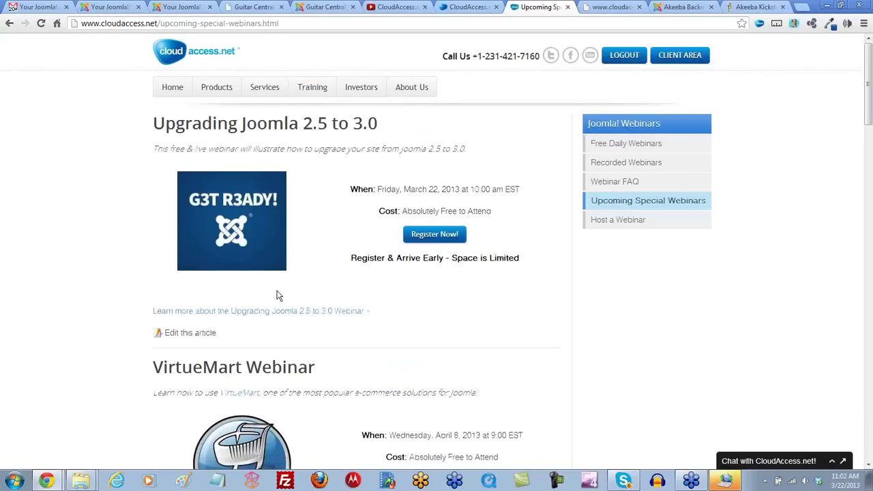
# Step: Review the VirtueMart and Akeeba Backup webinar listings, then return to the Joomla! Update admin tab
pyautogui.scroll(-4, 280, 294)
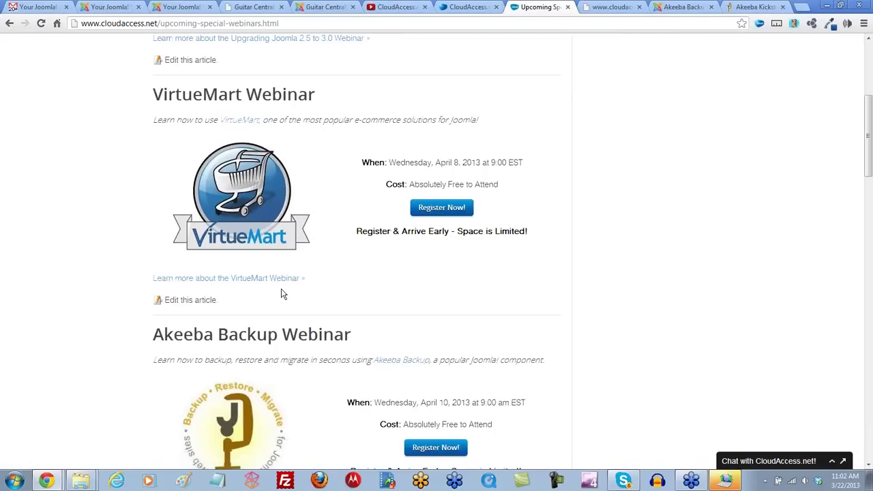
pyautogui.scroll(-2, 280, 291)
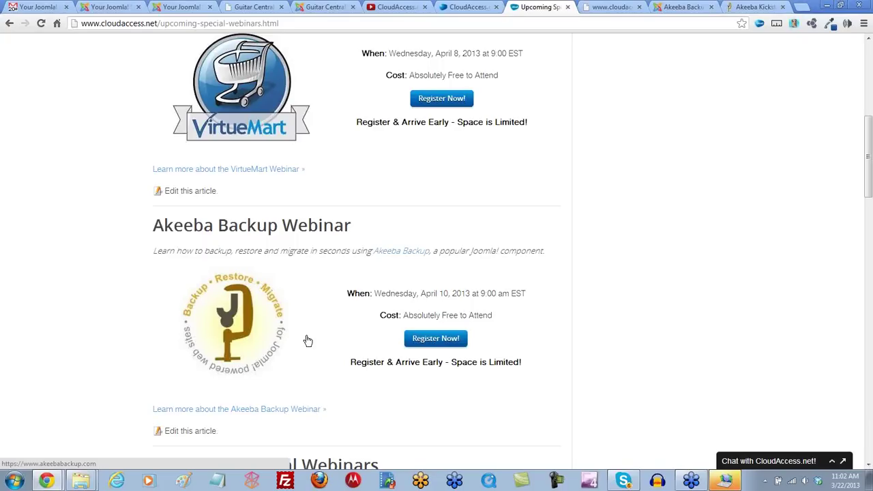
pyautogui.scroll(-1, 308, 340)
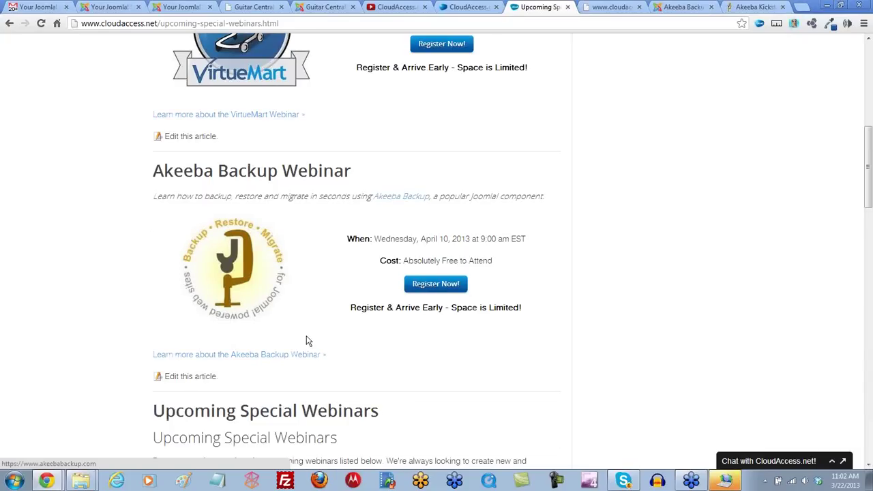
pyautogui.scroll(1, 306, 340)
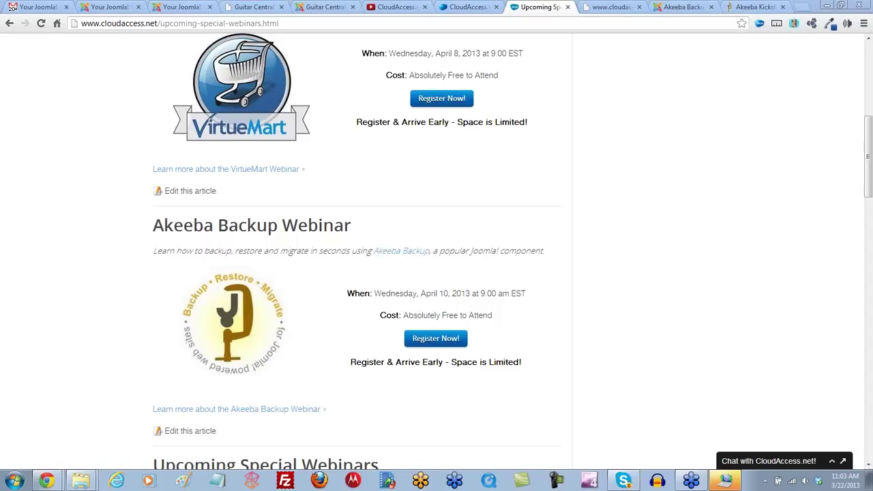
pyautogui.click(165, 7)
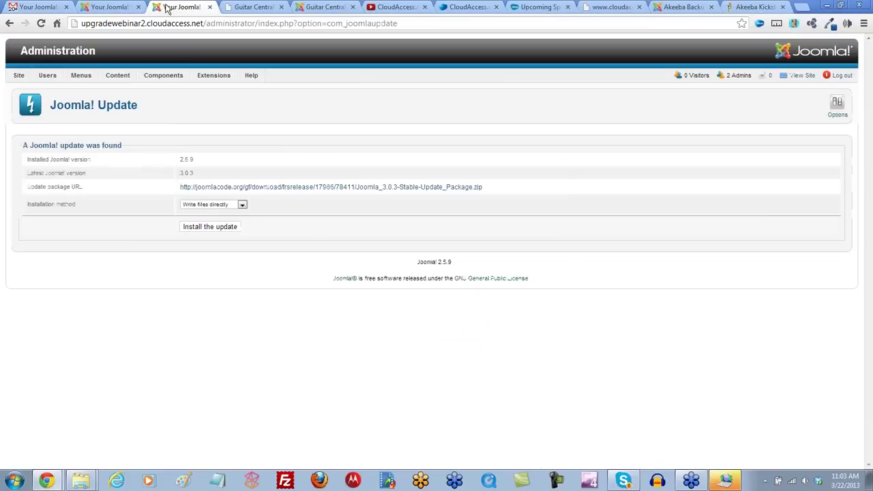
# Step: Install the Joomla 3.0.3 update over 2.5.9, check the Extensions menu, then view the CloudAccess YouTube tab
pyautogui.click(214, 231)
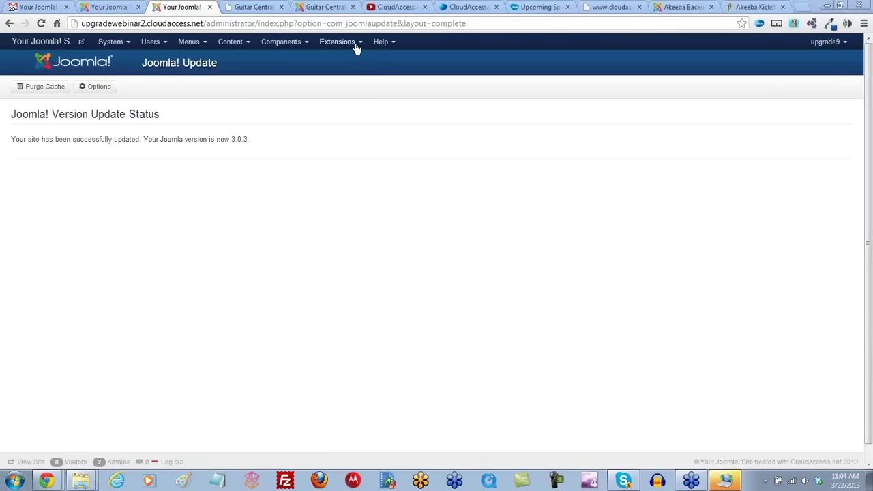
pyautogui.click(360, 45)
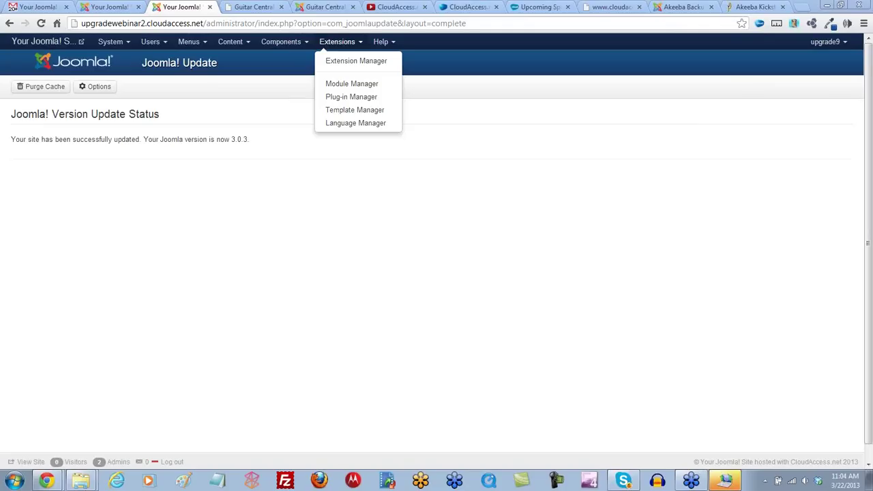
pyautogui.click(399, 8)
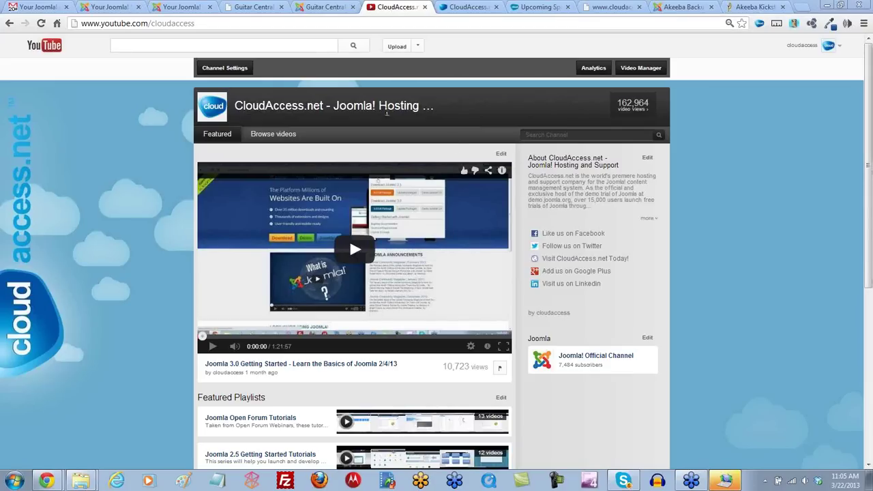
# Step: Switch to the Guitar Central front page at upgradewebinar.cloudaccess.net
pyautogui.click(326, 7)
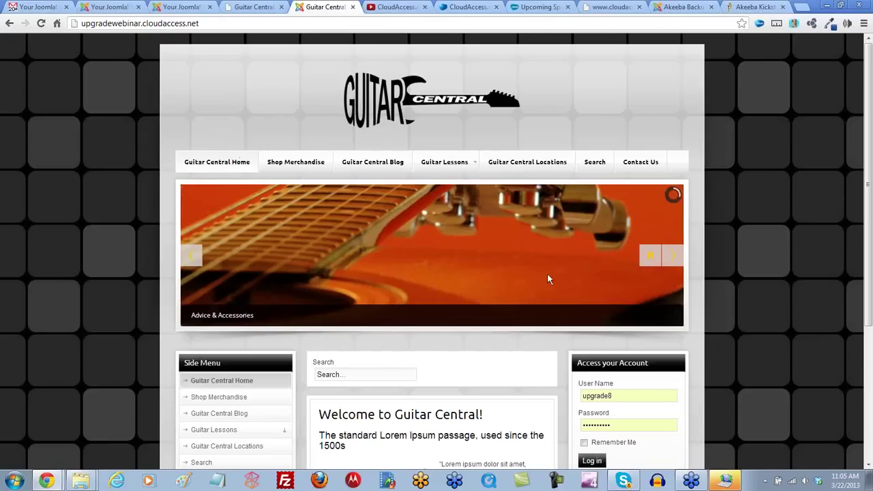
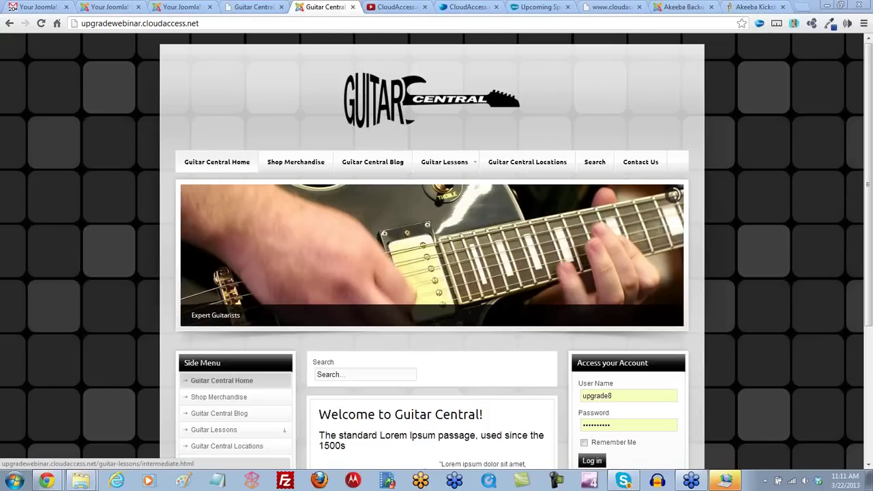
# Step: Search 'upgra', view upgradewebinar2's Change Domain form, and leave it without entering a domain
pyautogui.click(465, 8)
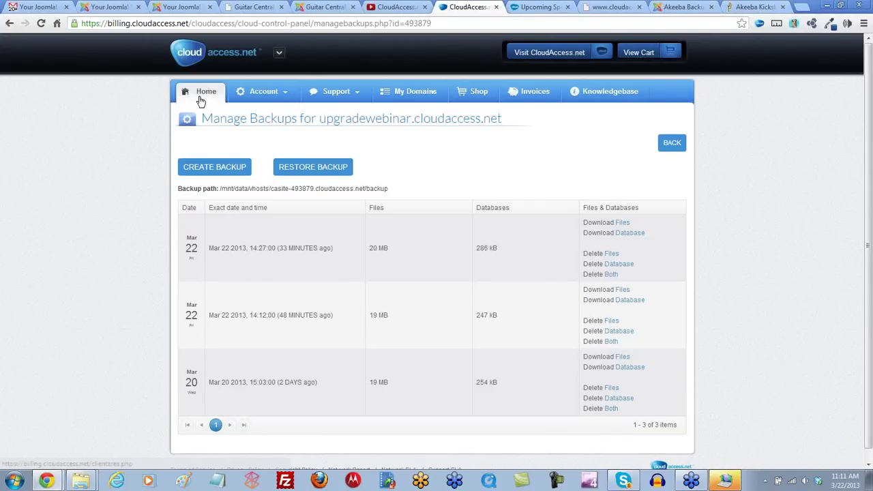
pyautogui.click(672, 143)
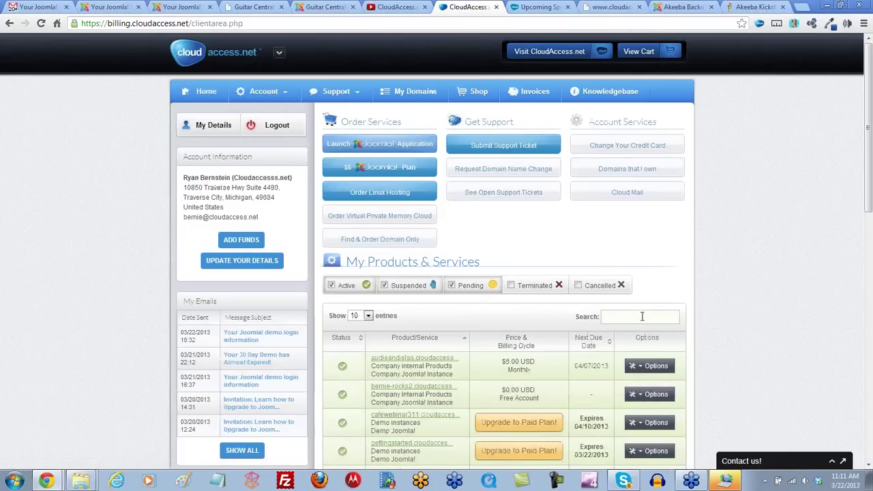
pyautogui.write('upgra')
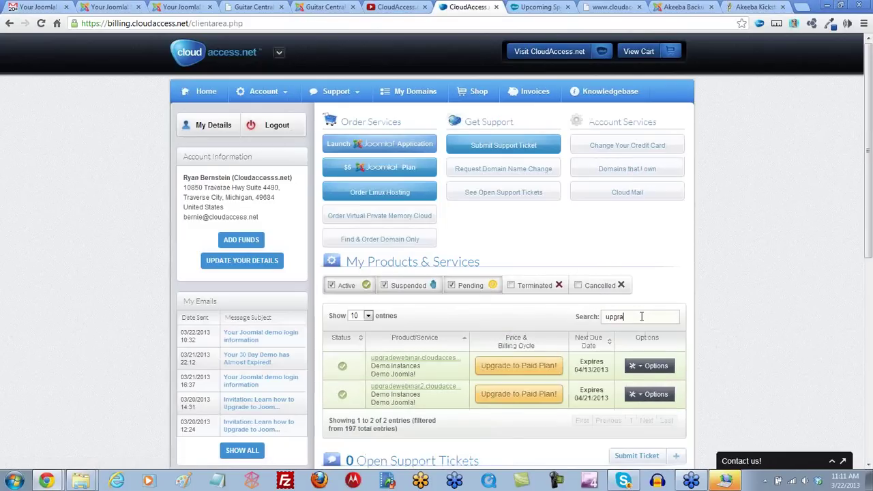
pyautogui.click(640, 395)
pyautogui.scroll(-2, 635, 397)
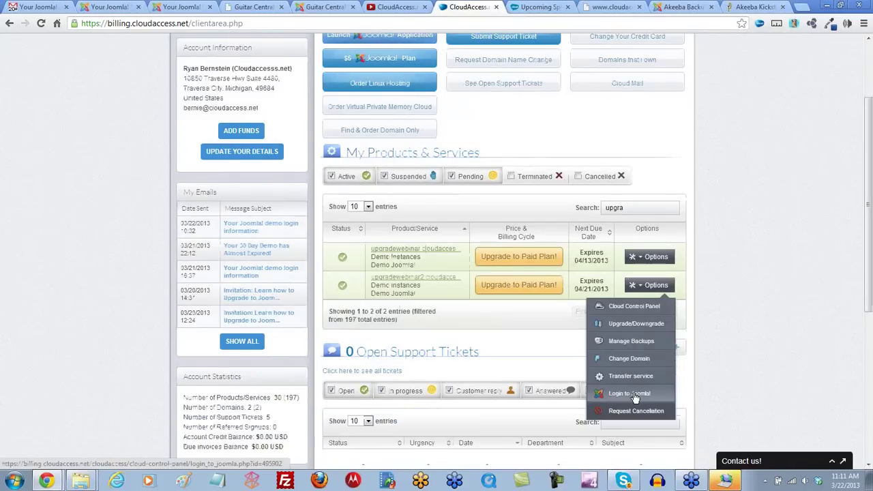
pyautogui.click(631, 361)
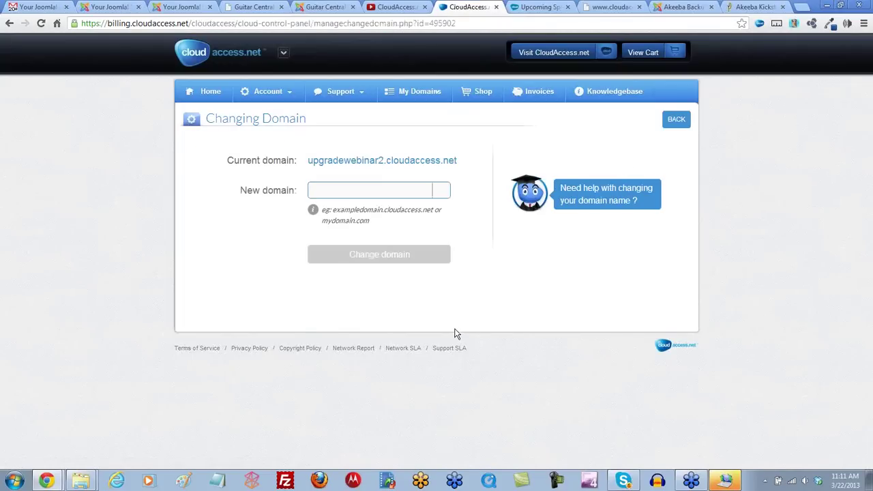
pyautogui.click(380, 189)
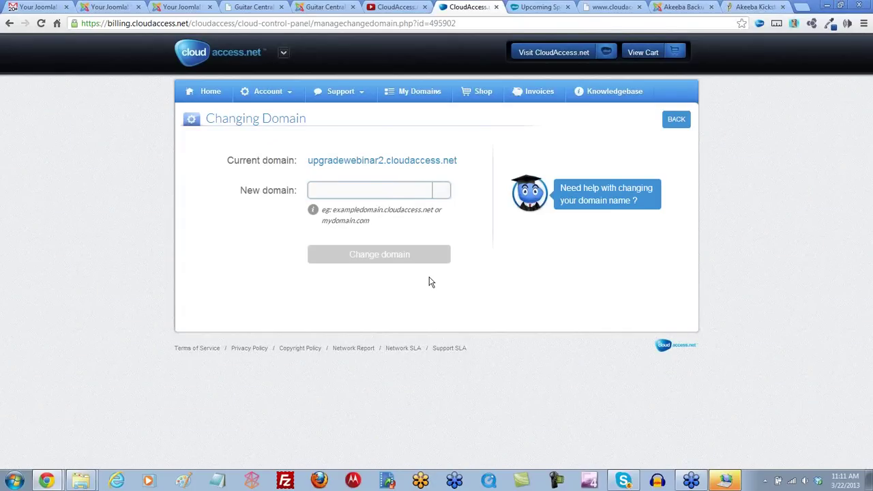
pyautogui.click(677, 124)
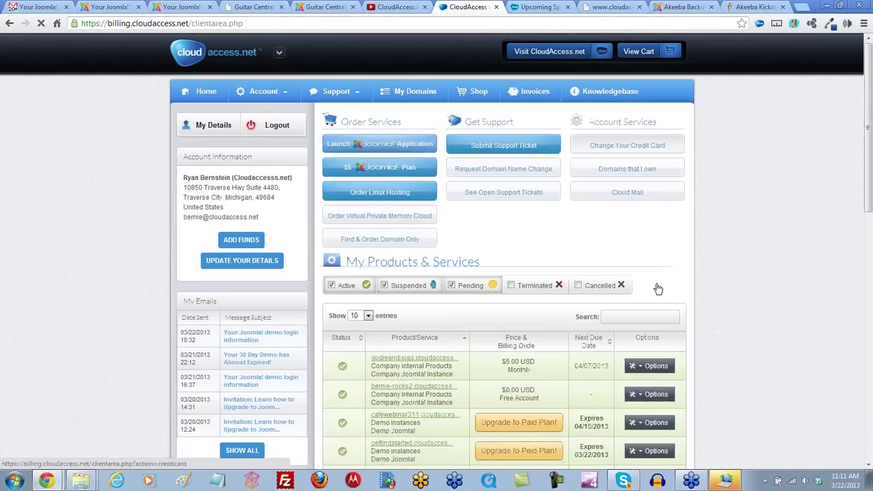
# Step: Search products for 'upgrade' and browse the Options menus of upgradewebinar2 and goscamping.com
pyautogui.scroll(-3, 670, 263)
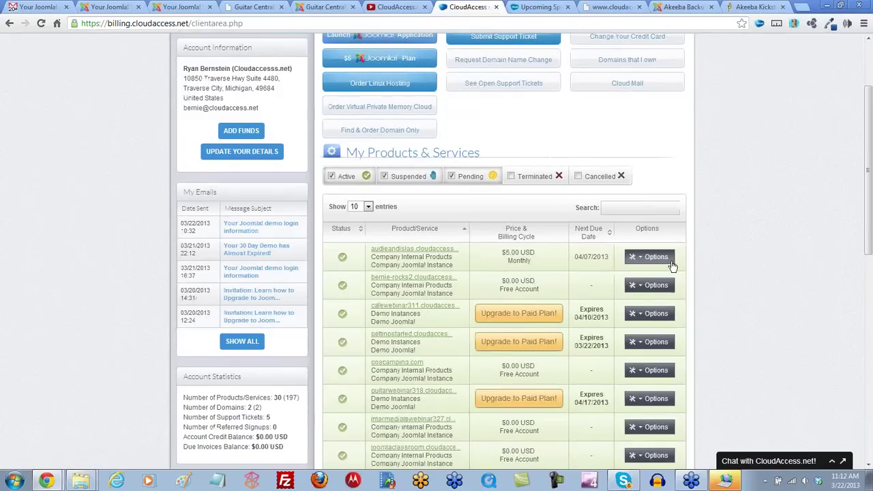
pyautogui.scroll(-1, 671, 265)
pyautogui.click(613, 45)
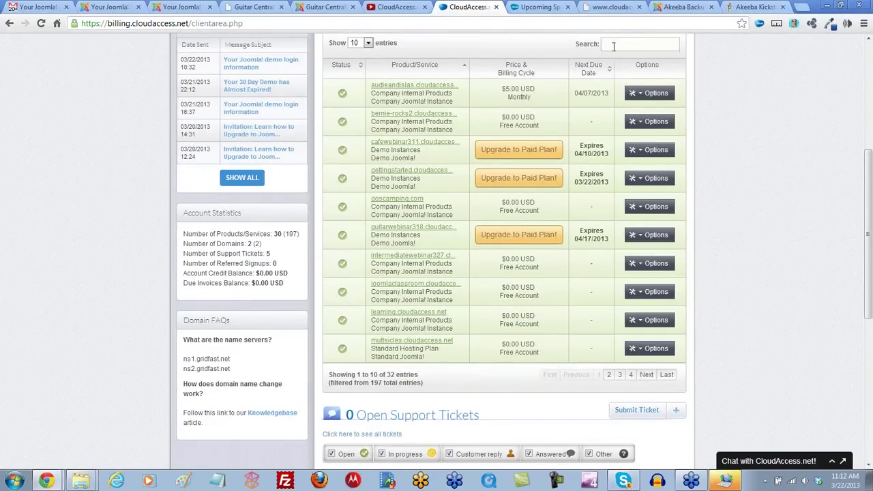
pyautogui.write('upgrade')
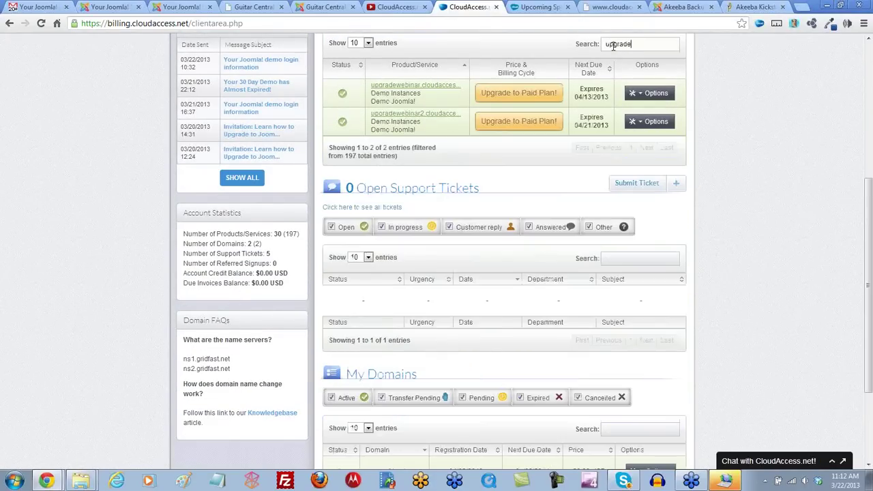
pyautogui.click(638, 121)
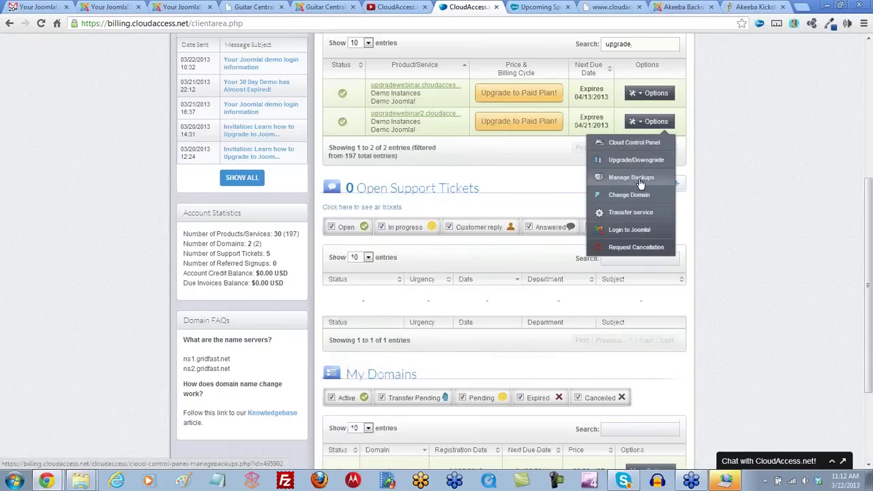
pyautogui.scroll(-3, 641, 184)
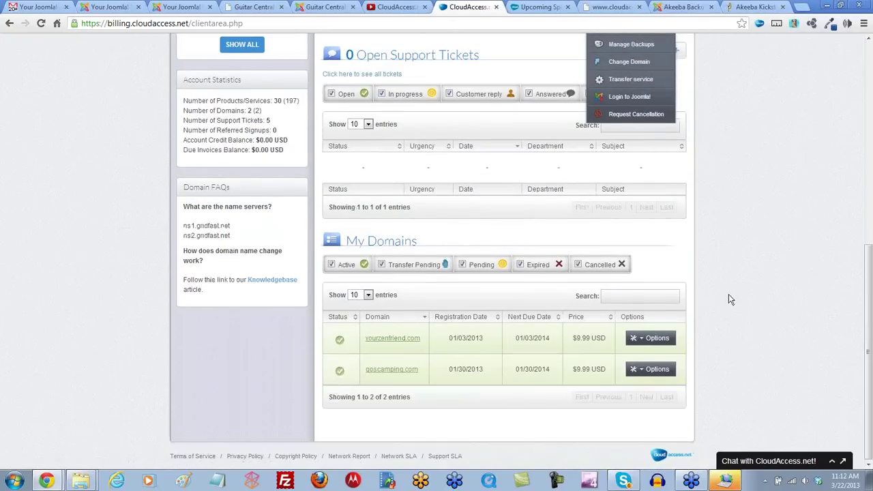
pyautogui.click(644, 373)
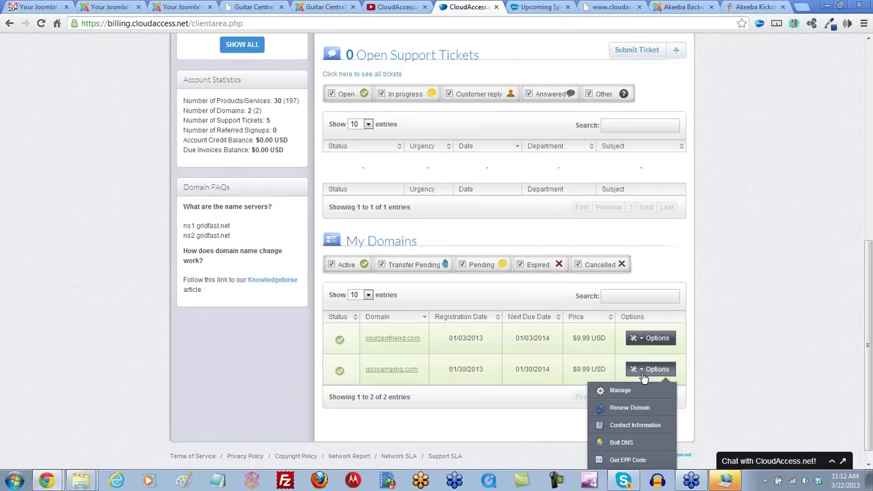
pyautogui.scroll(-1, 643, 377)
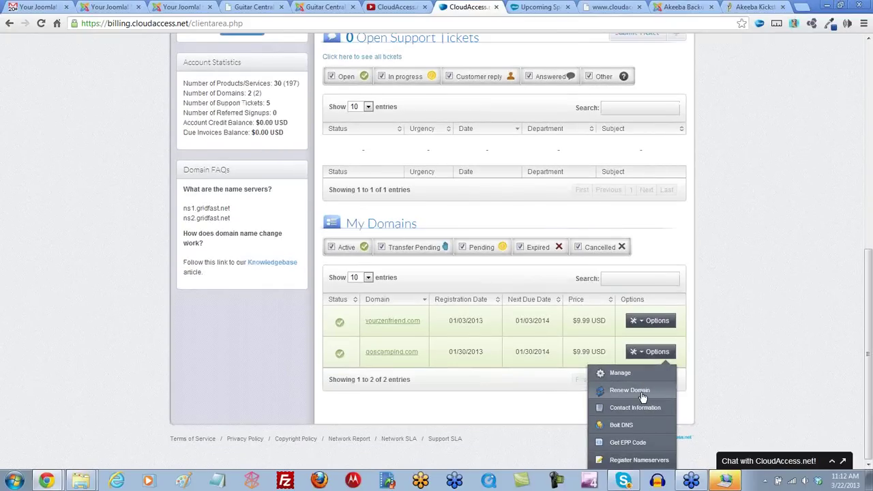
pyautogui.scroll(6, 706, 336)
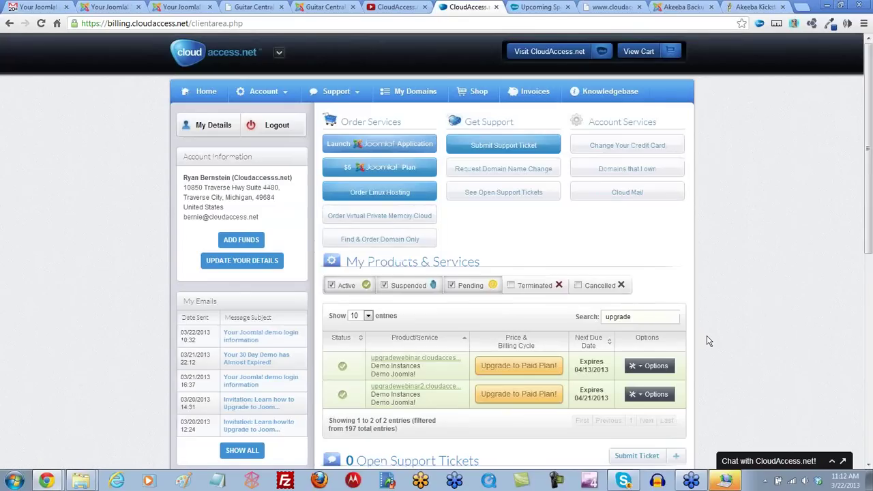
pyautogui.scroll(-1, 707, 335)
# Step: Replace the search with 'goscam' and open Manage Alias for goscamping.com
pyautogui.moveTo(636, 262); pyautogui.dragTo(536, 268)
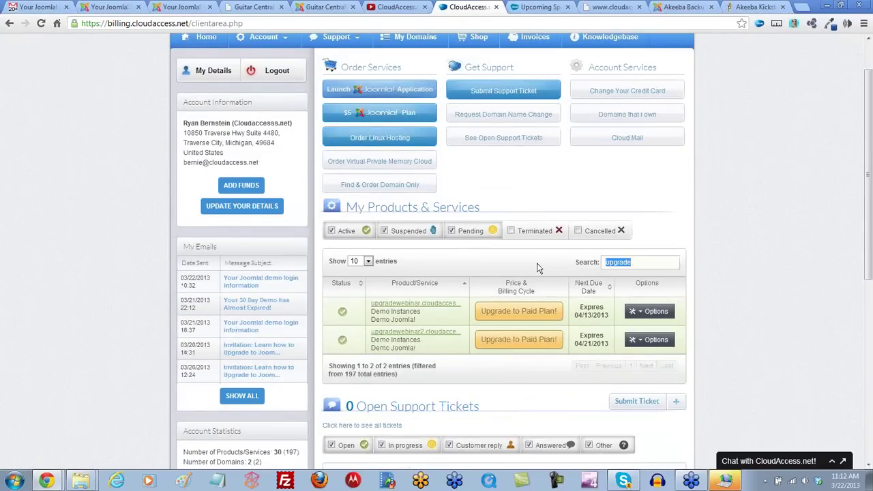
pyautogui.write('goscam')
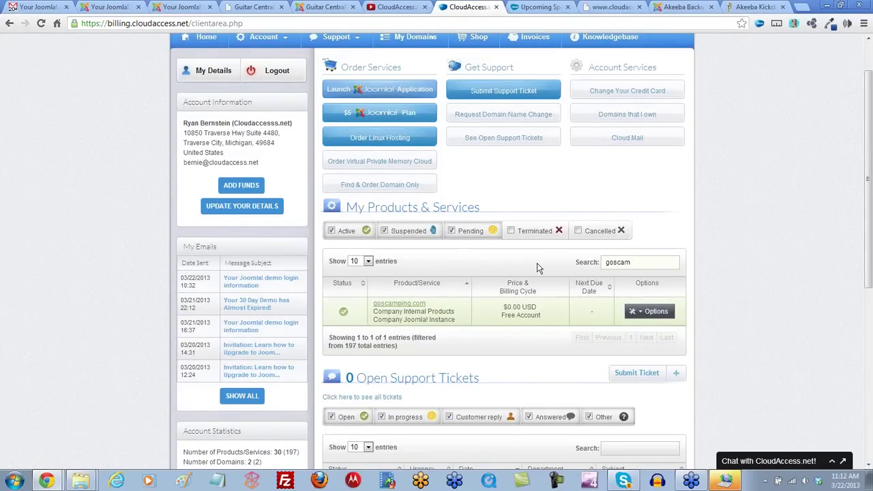
pyautogui.click(641, 312)
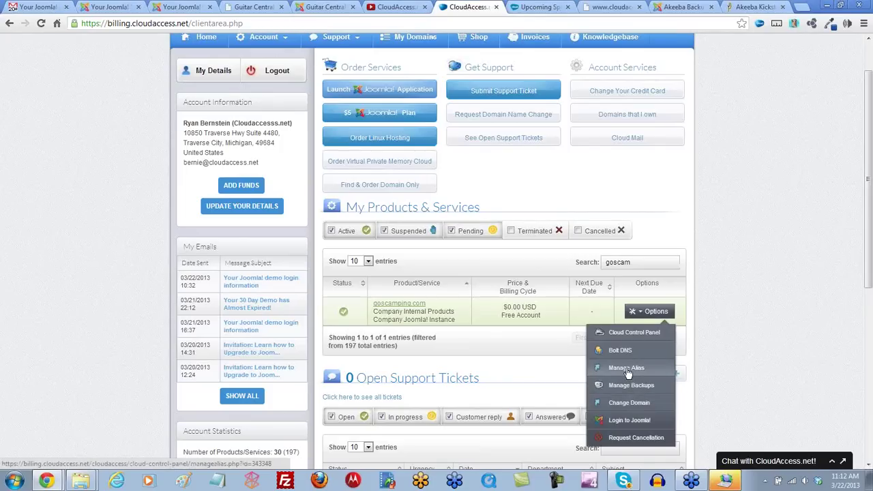
pyautogui.click(621, 371)
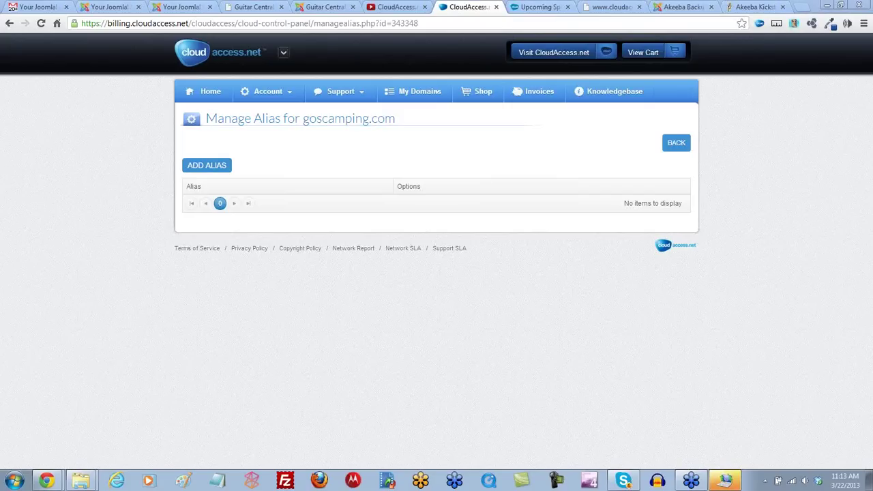
# Step: Search 'upgrade', open upgradewebinar2's Change Domain page, then return to the client area home
pyautogui.click(290, 94)
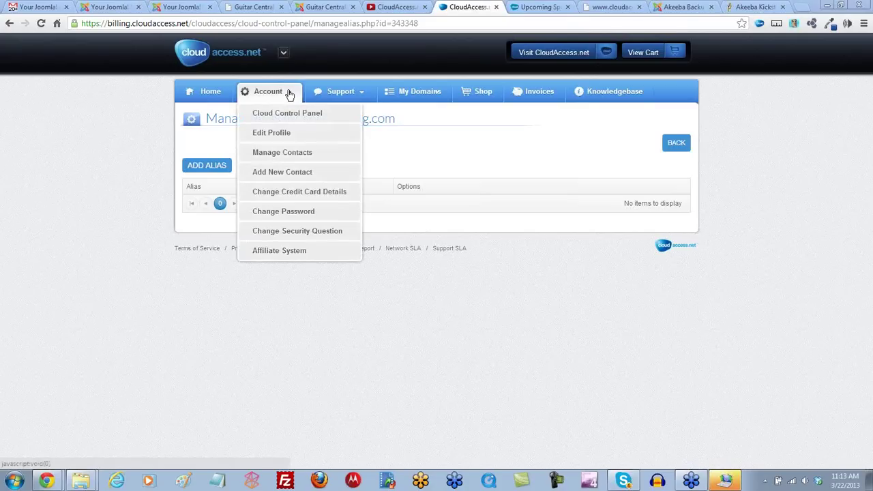
pyautogui.click(677, 148)
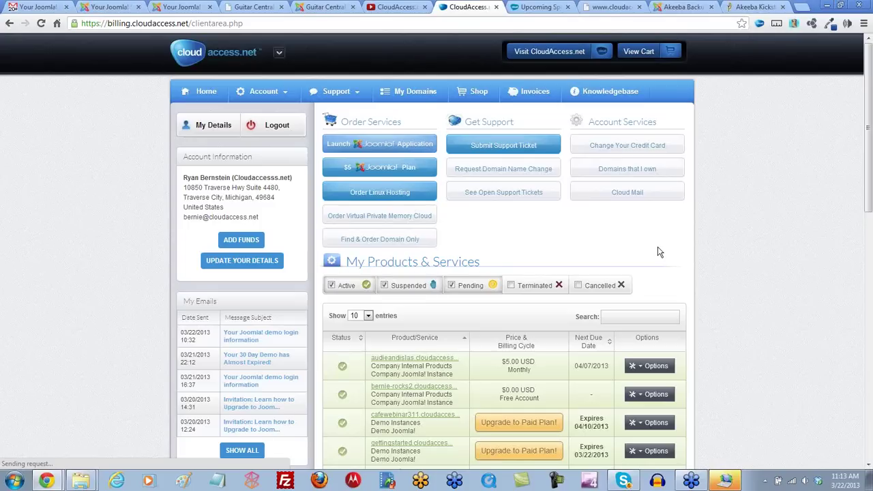
pyautogui.scroll(-3, 657, 252)
pyautogui.click(645, 151)
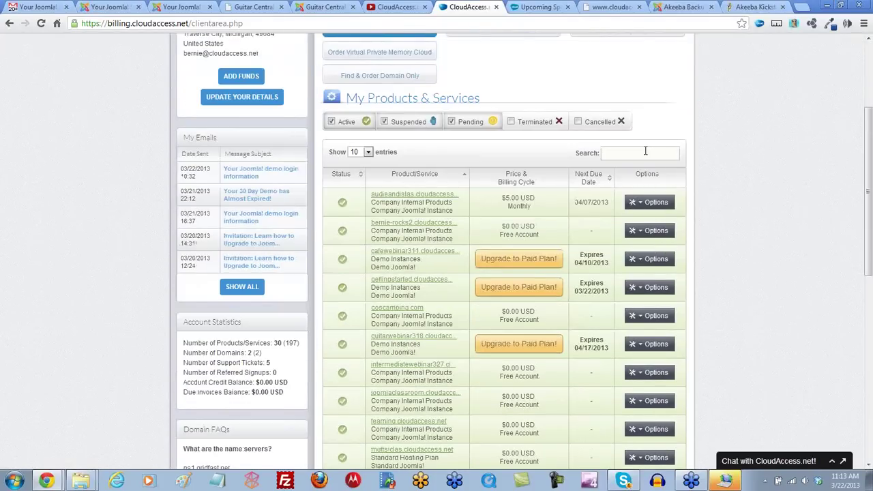
pyautogui.write('upgrade')
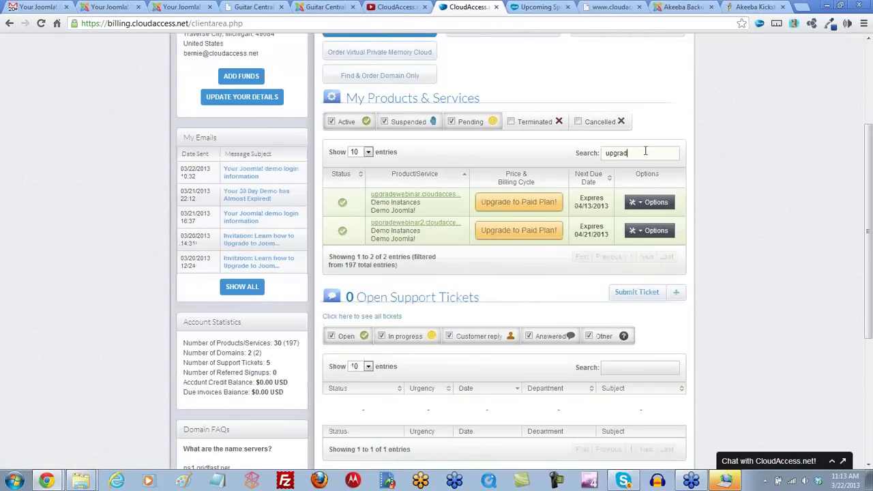
pyautogui.click(645, 231)
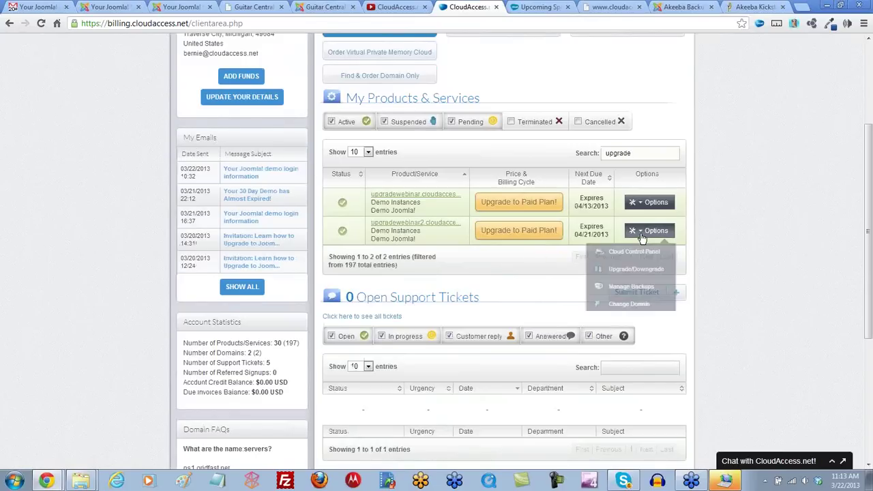
pyautogui.click(632, 305)
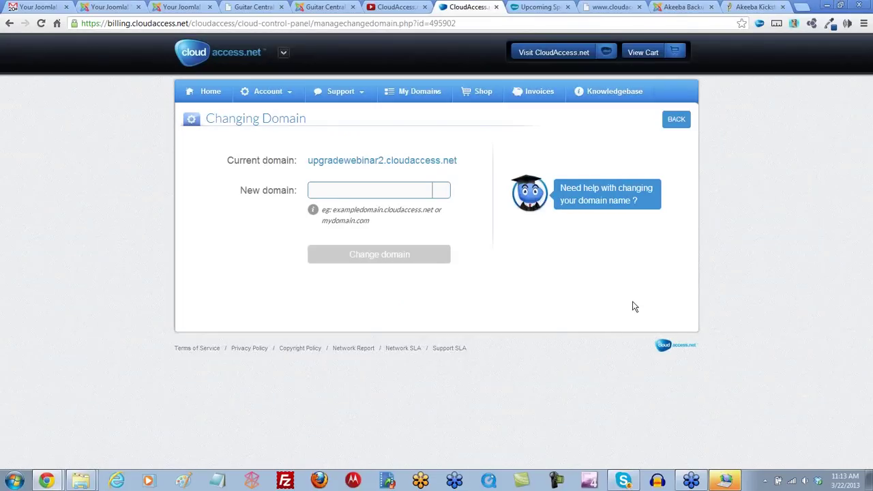
pyautogui.click(676, 122)
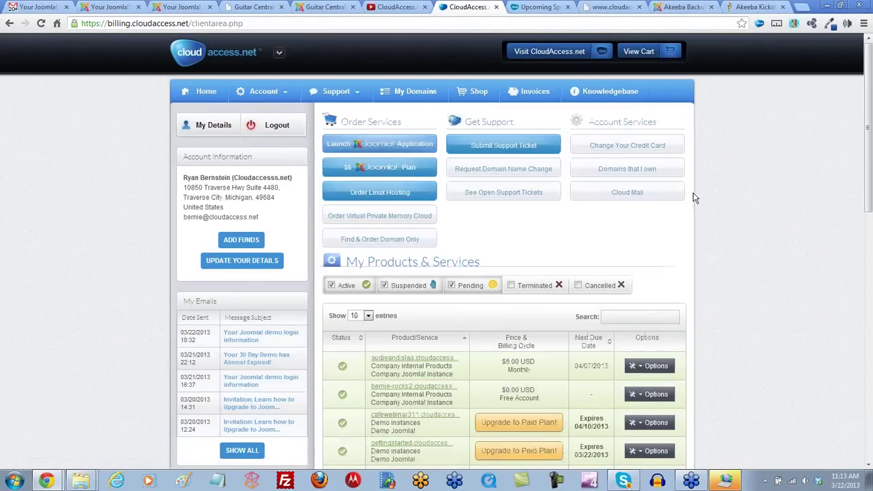
# Step: Search 'upgrade' again and open the Cloud Control Panel for upgradewebinar2
pyautogui.scroll(-2, 694, 198)
pyautogui.click(625, 153)
pyautogui.write('u')
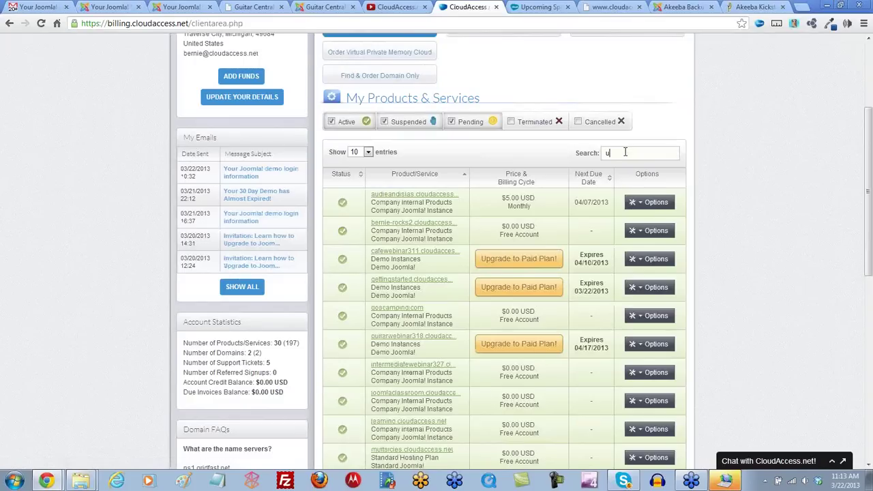
pyautogui.write('pgra')
pyautogui.press('BackSpace')
pyautogui.press('BackSpace')
pyautogui.write('ra')
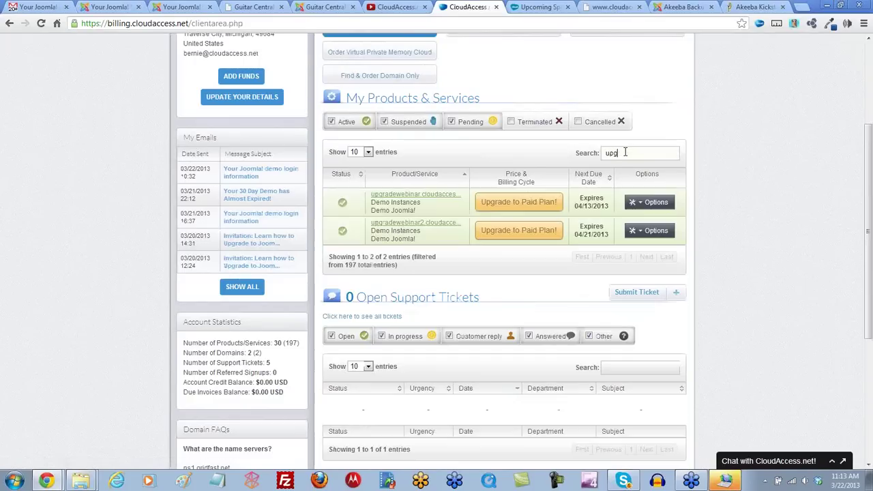
pyautogui.click(642, 235)
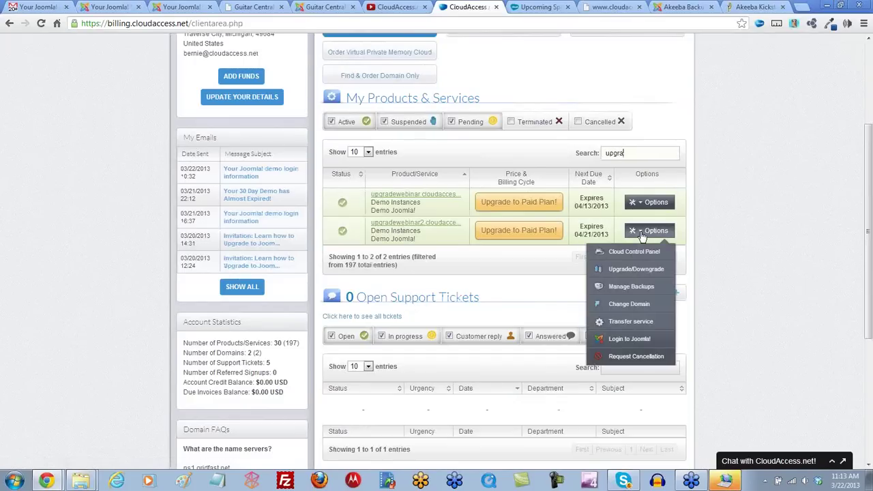
pyautogui.click(638, 255)
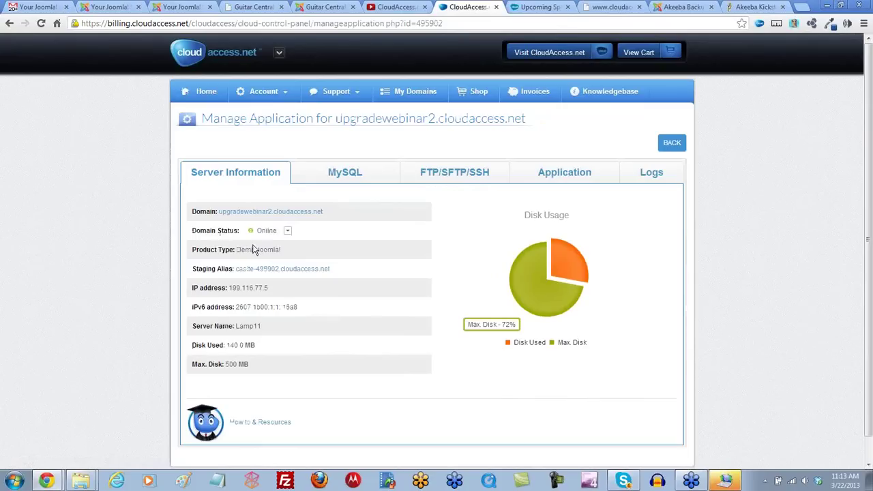
# Step: Expand Domain Status, note IP 199.116.77.5 and the CloudAccess.net name server notice, then go Home
pyautogui.click(287, 233)
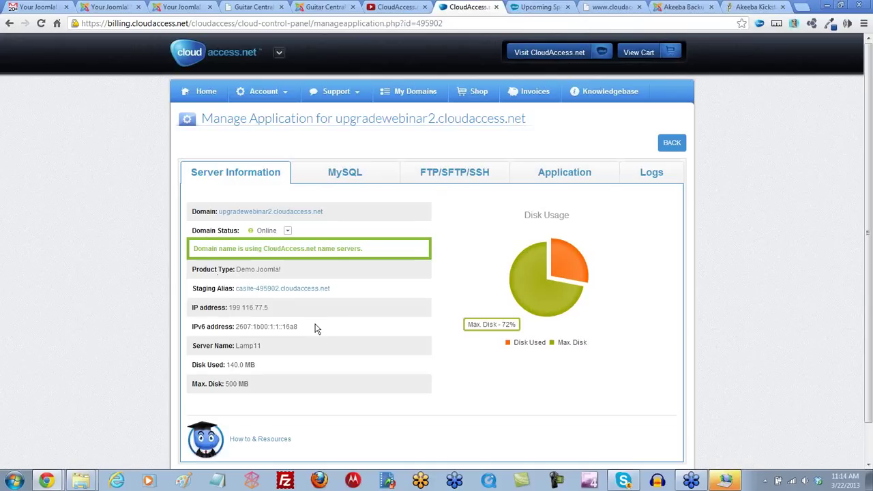
pyautogui.moveTo(274, 313); pyautogui.dragTo(229, 310)
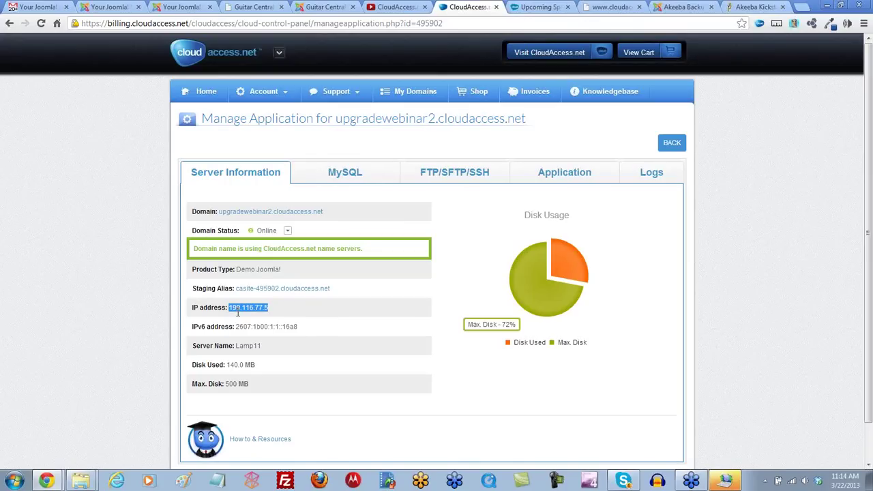
pyautogui.click(569, 172)
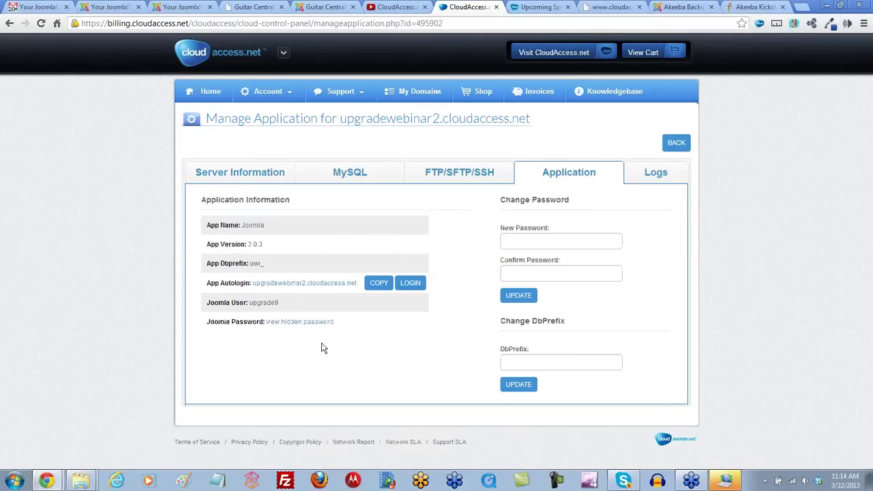
pyautogui.click(284, 172)
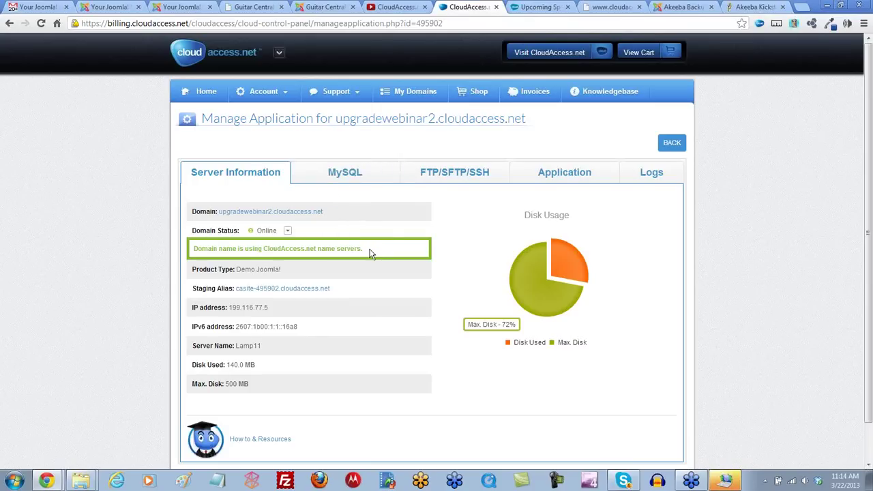
pyautogui.moveTo(362, 249); pyautogui.dragTo(191, 260)
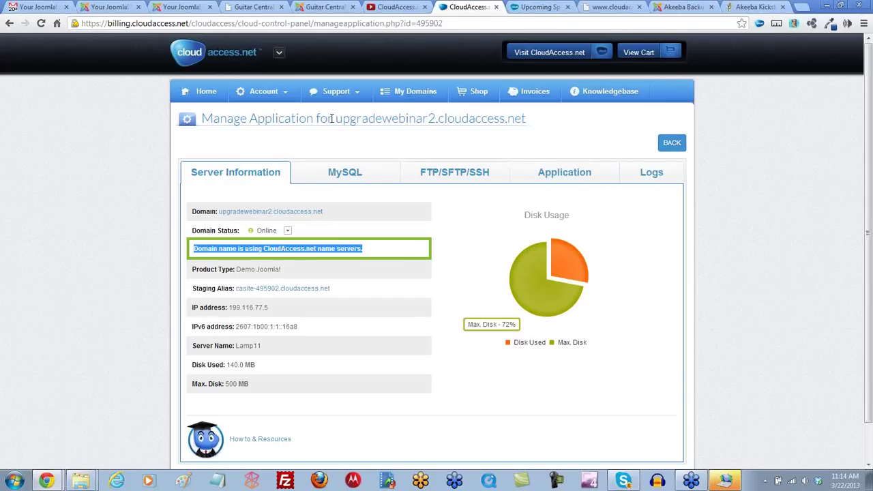
pyautogui.click(206, 94)
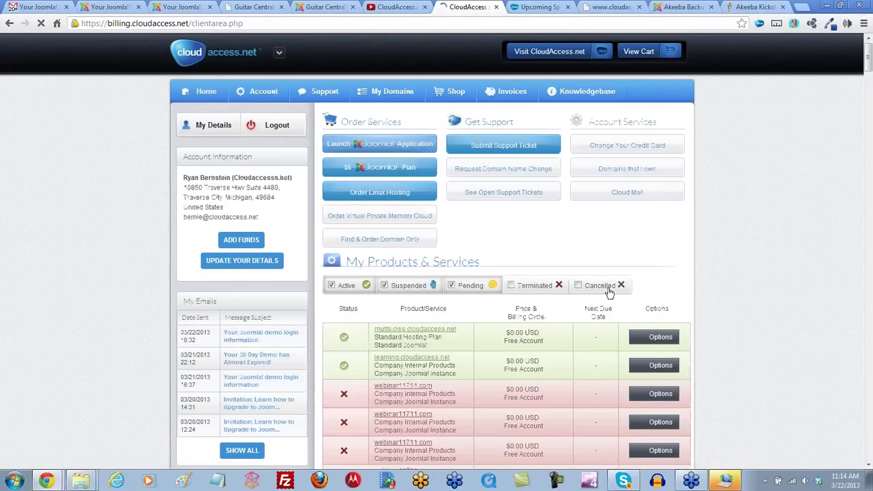
# Step: Highlight the ns1.gridfast.net and ns2.gridfast.net name servers in Domain FAQs, then switch to the YouTube channel
pyautogui.click(607, 290)
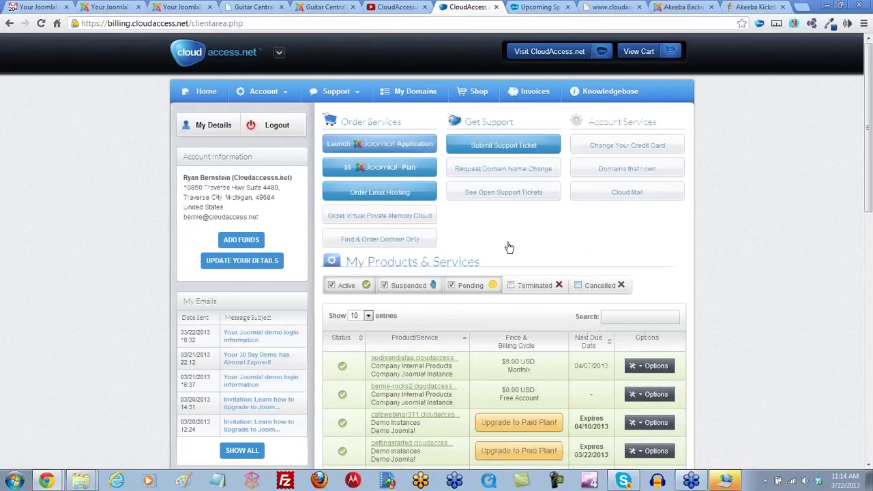
pyautogui.scroll(-5, 300, 313)
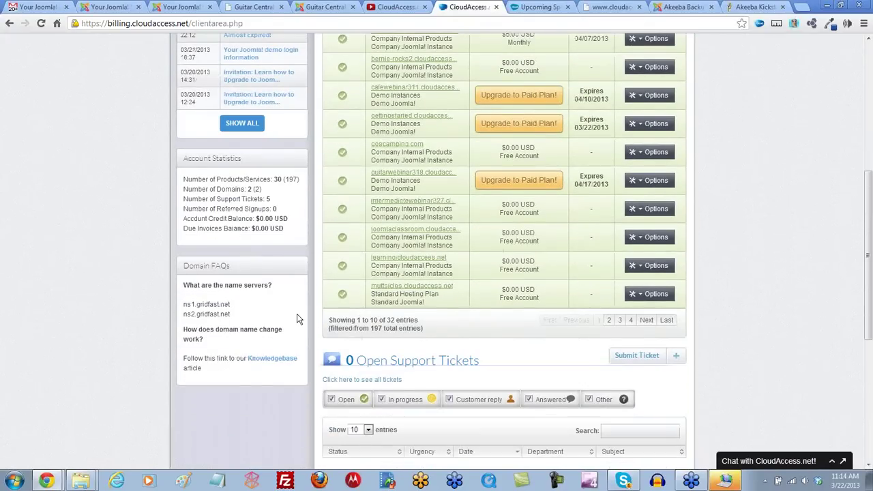
pyautogui.scroll(-1, 297, 318)
pyautogui.moveTo(235, 263); pyautogui.dragTo(179, 247)
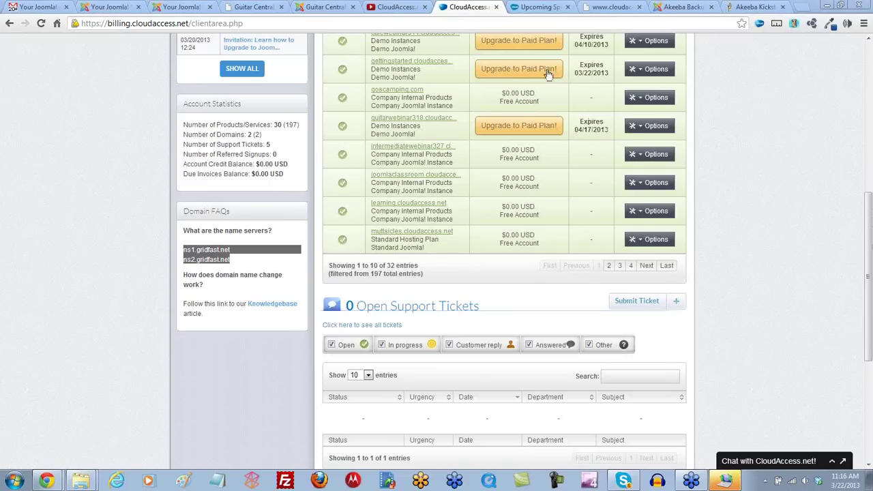
pyautogui.click(408, 13)
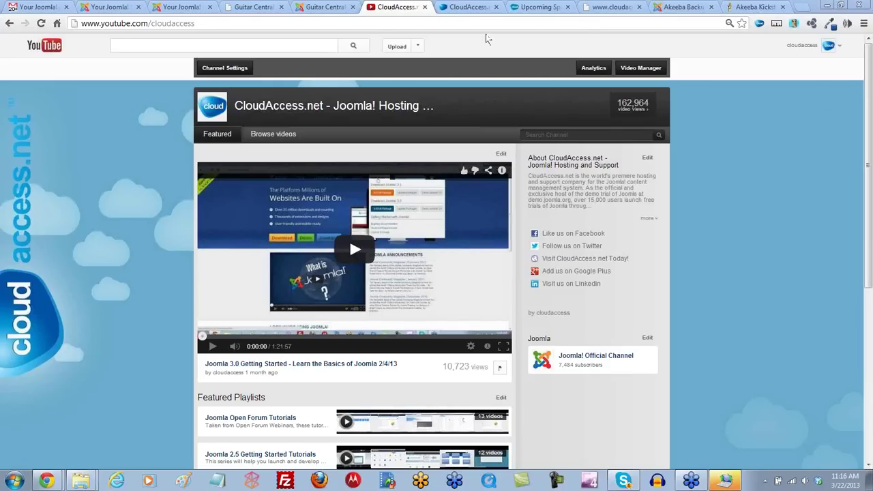
# Step: In Joomla's Module Manager, open the Main Menu module and show its Position list (position-7)
pyautogui.click(172, 8)
pyautogui.click(230, 41)
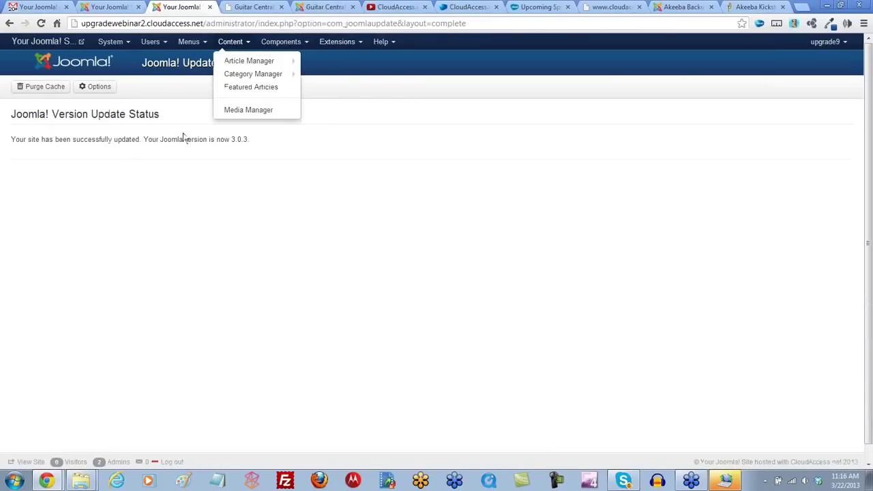
pyautogui.click(337, 41)
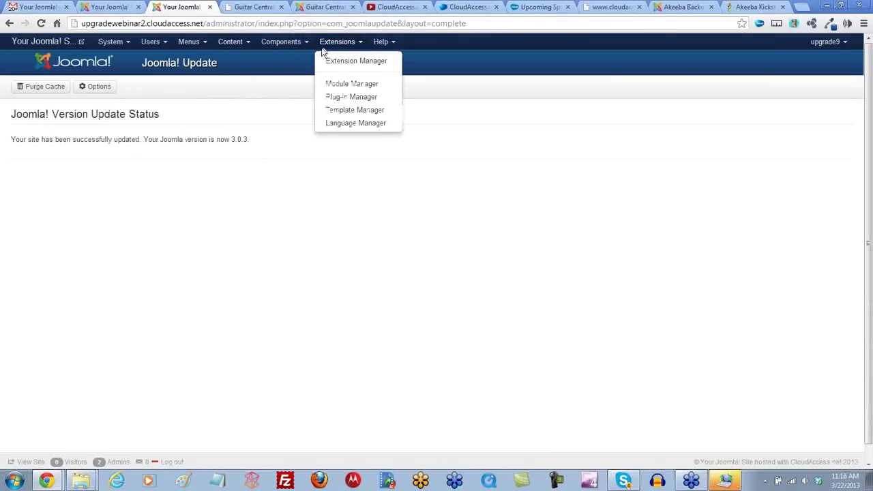
pyautogui.click(349, 85)
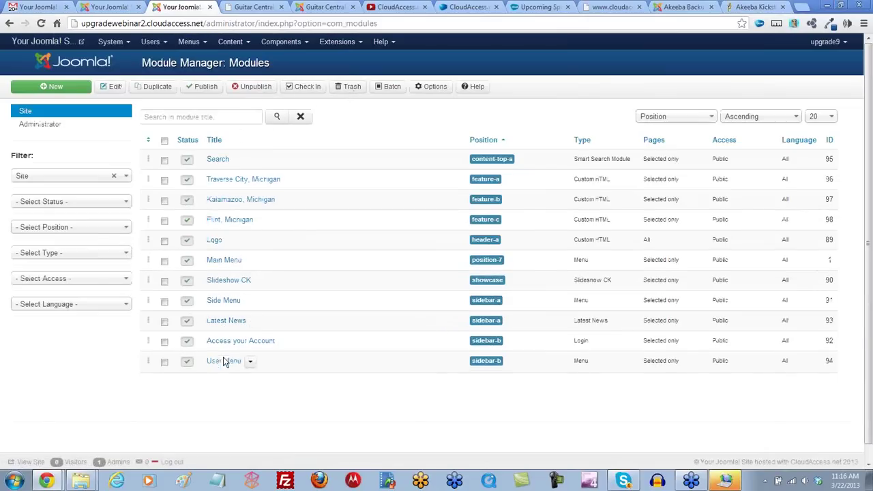
pyautogui.click(225, 261)
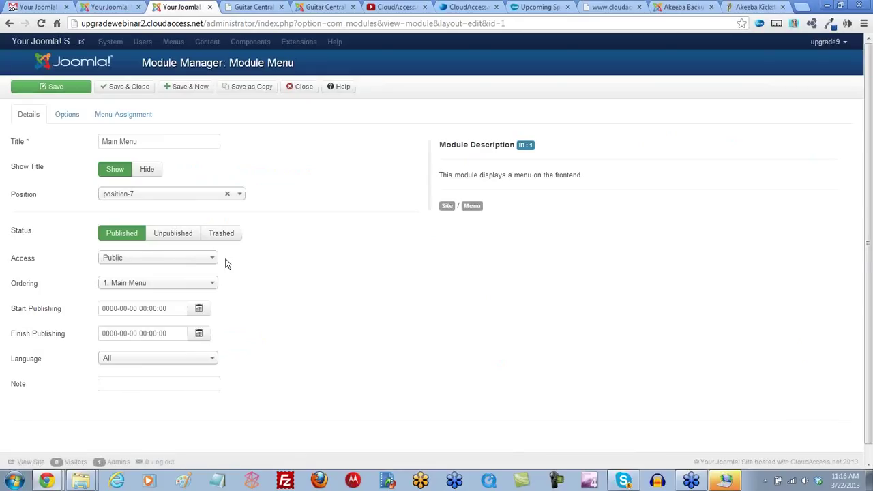
pyautogui.click(230, 196)
pyautogui.scroll(-3, 164, 256)
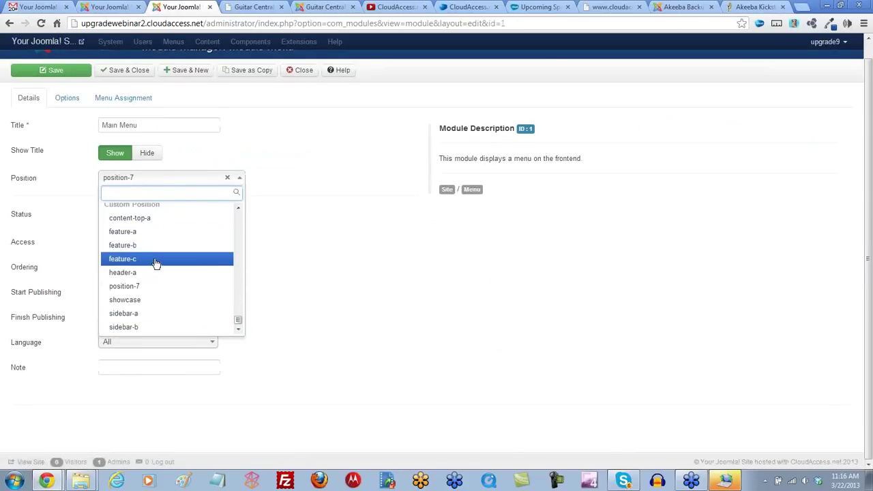